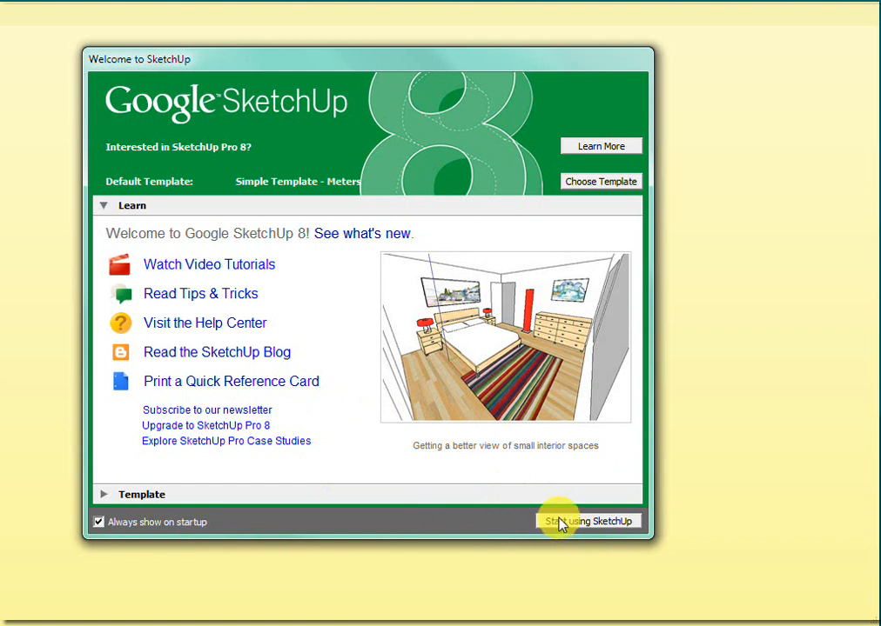
Step: Start a new model with the default Simple Template - Meters
click(559, 522)
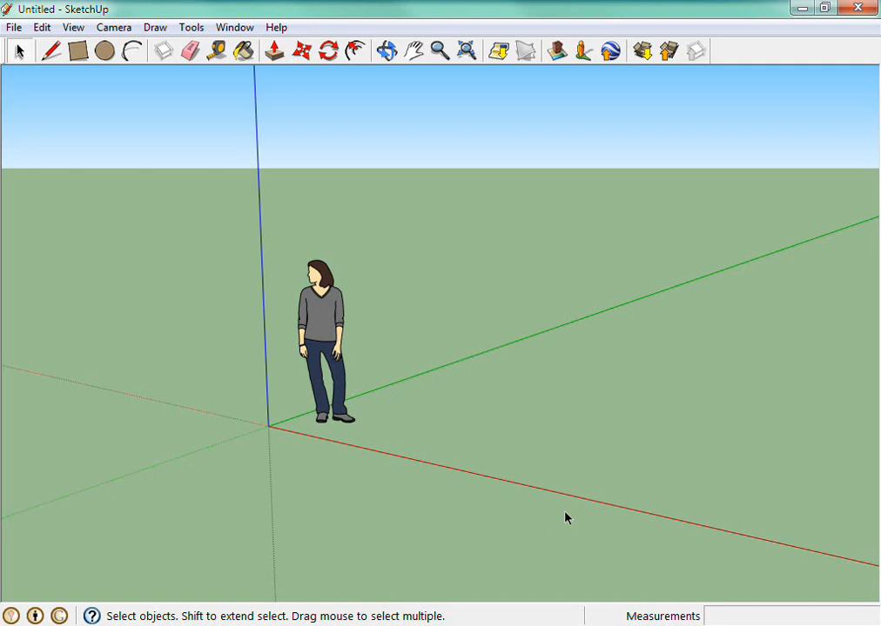
click(567, 518)
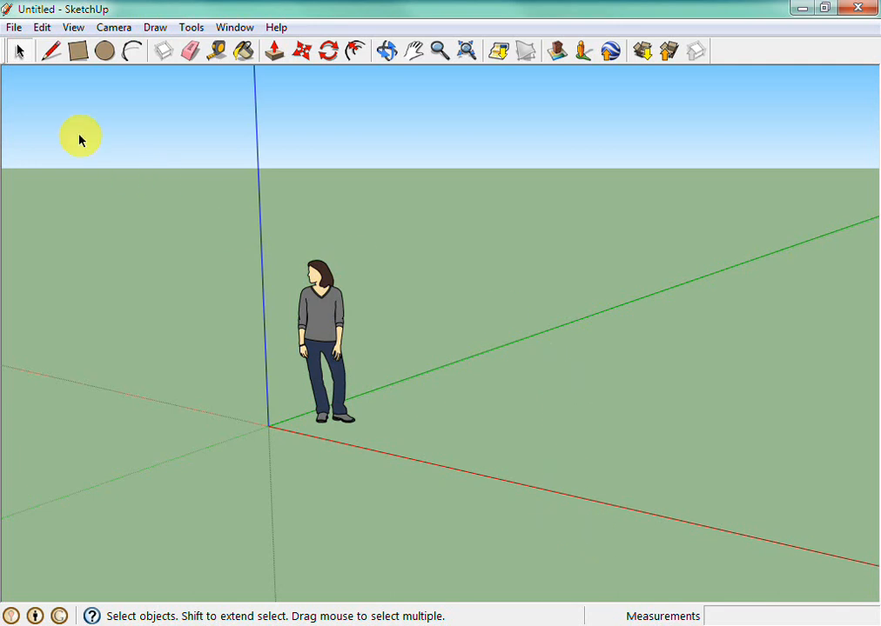
click(80, 53)
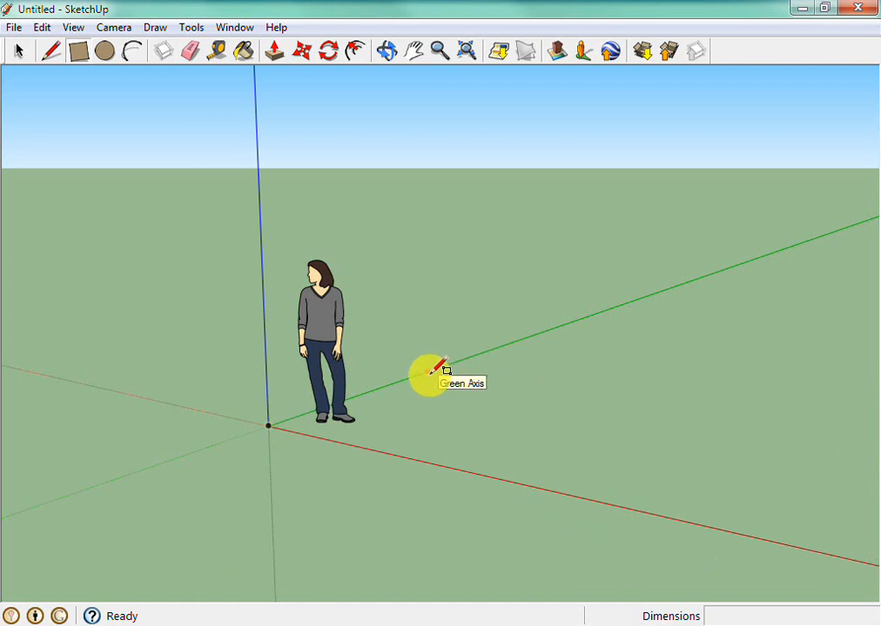
mouse_move(407, 376)
mouse_down()
mouse_move(503, 425)
mouse_move(622, 365)
mouse_move(742, 324)
mouse_move(778, 325)
mouse_move(796, 337)
mouse_move(821, 312)
mouse_up()
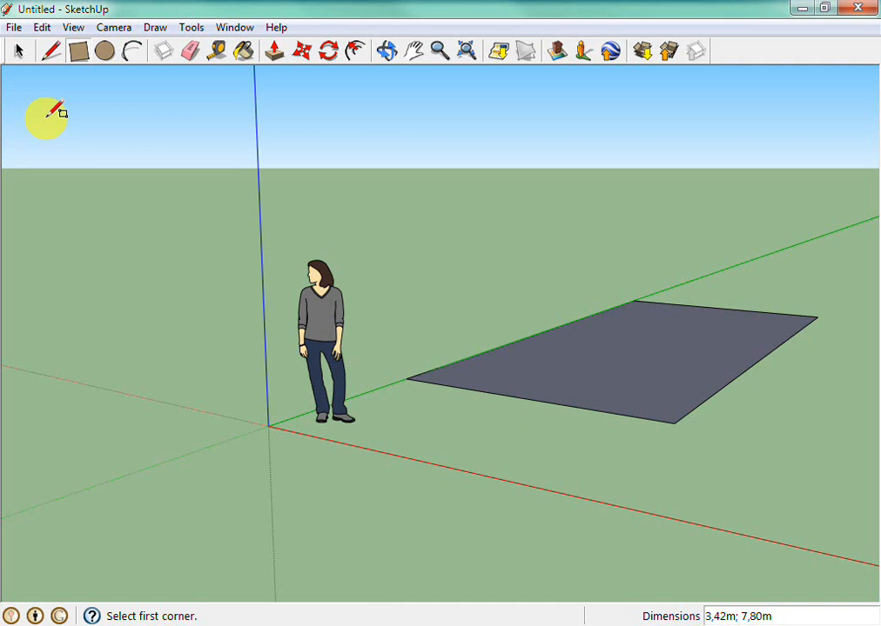
click(18, 51)
click(42, 27)
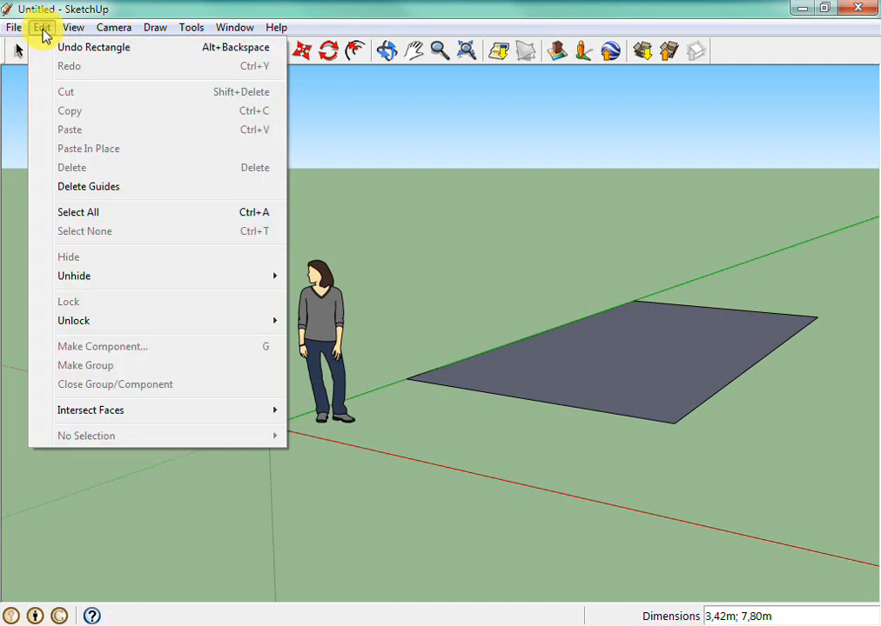
click(40, 46)
Step: Draw a rectangle about 2.87 m by 8.74 m on the ground, starting beside the green axis near the figure
click(50, 51)
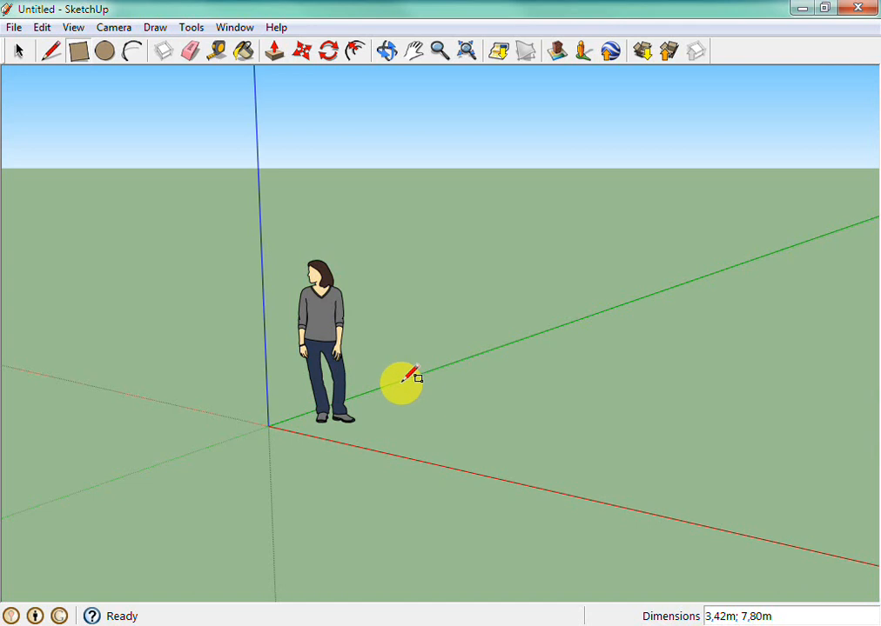
click(403, 381)
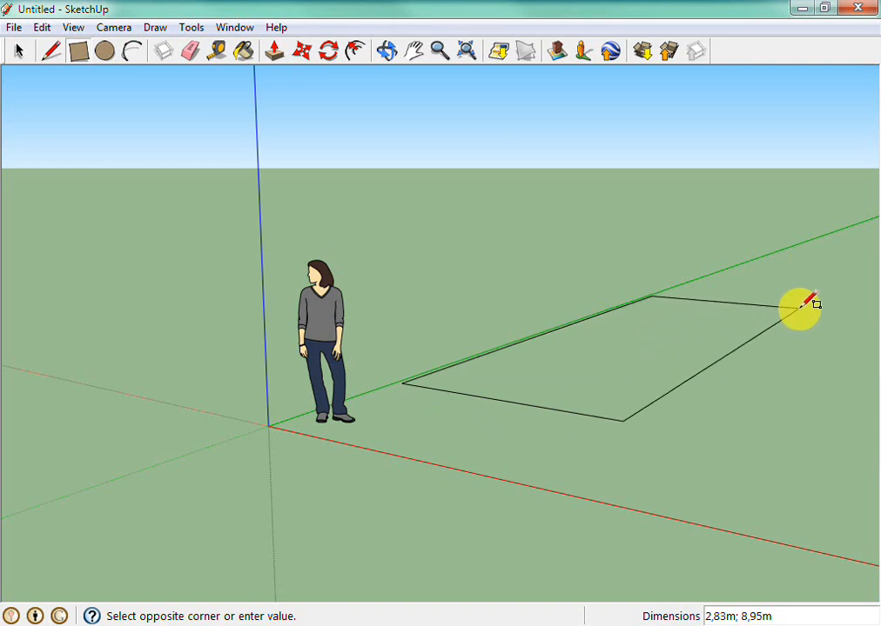
click(800, 309)
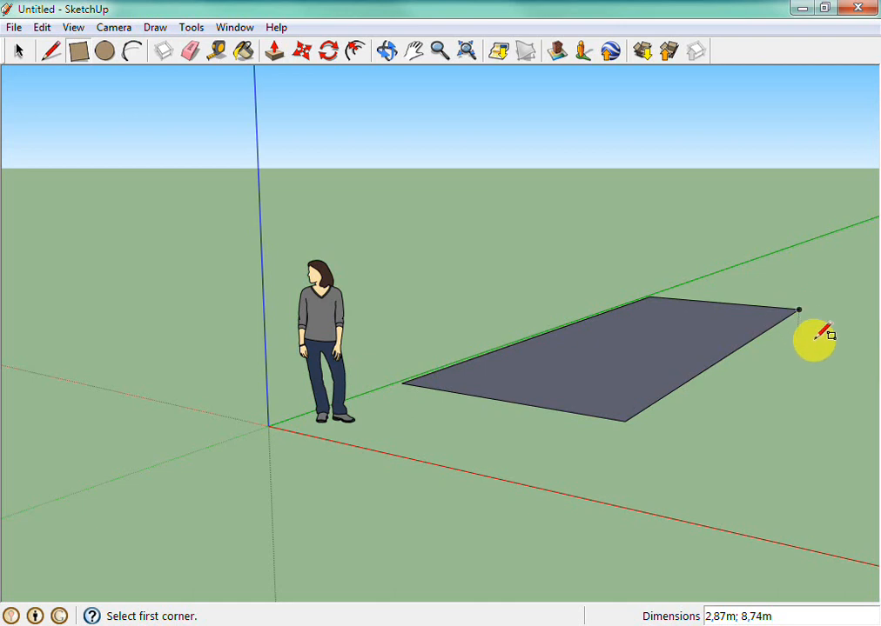
Step: Push/Pull the ground rectangle upward about 1.87 m into a box
click(275, 50)
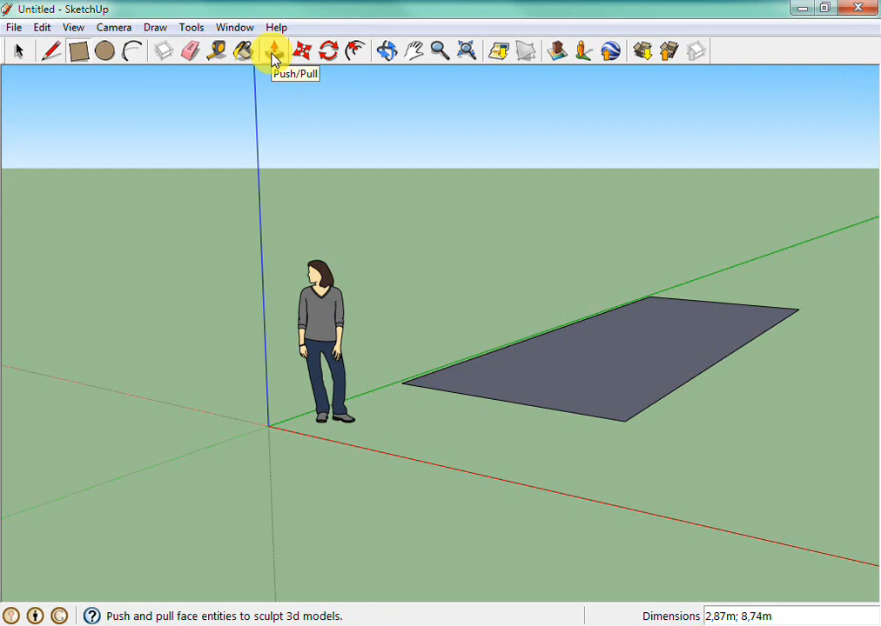
click(275, 57)
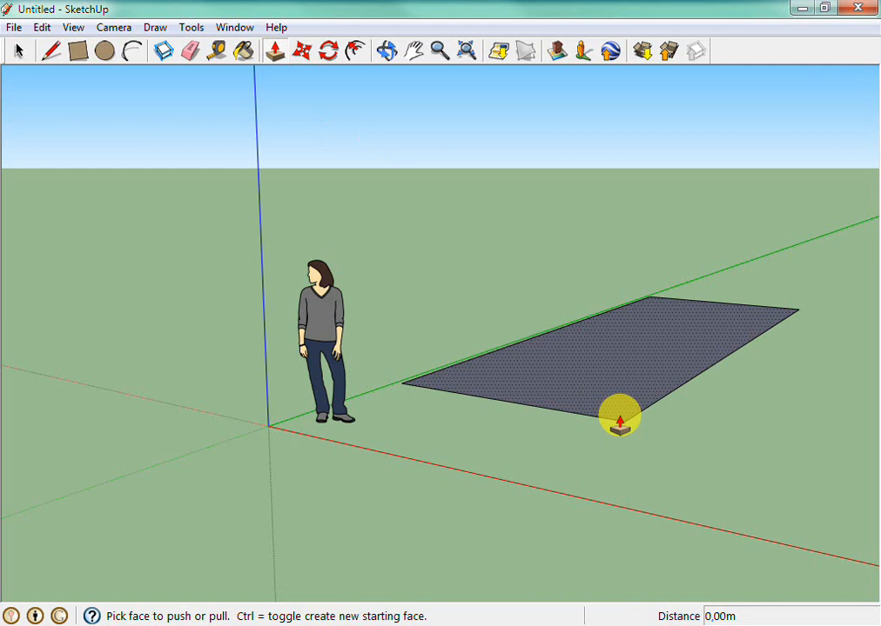
click(619, 423)
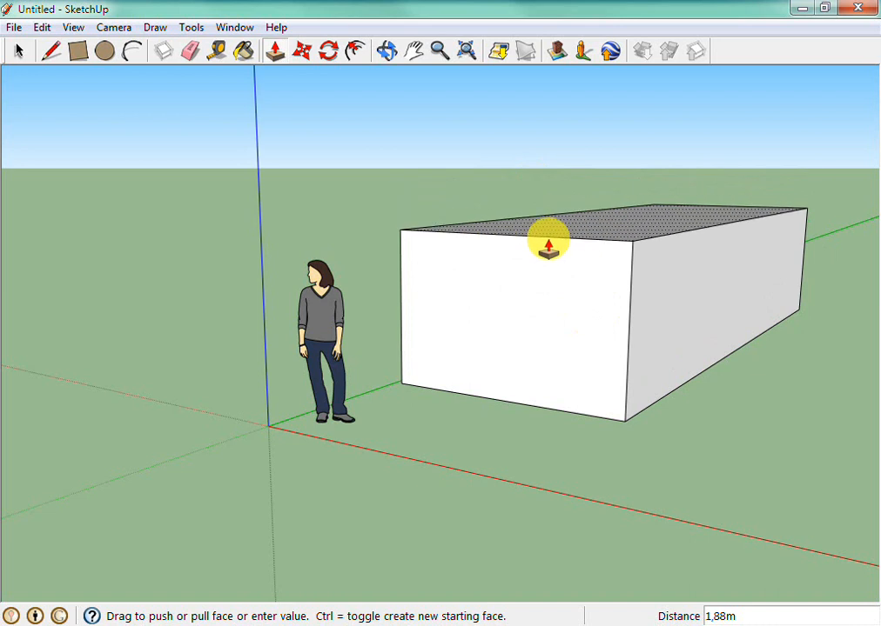
click(549, 246)
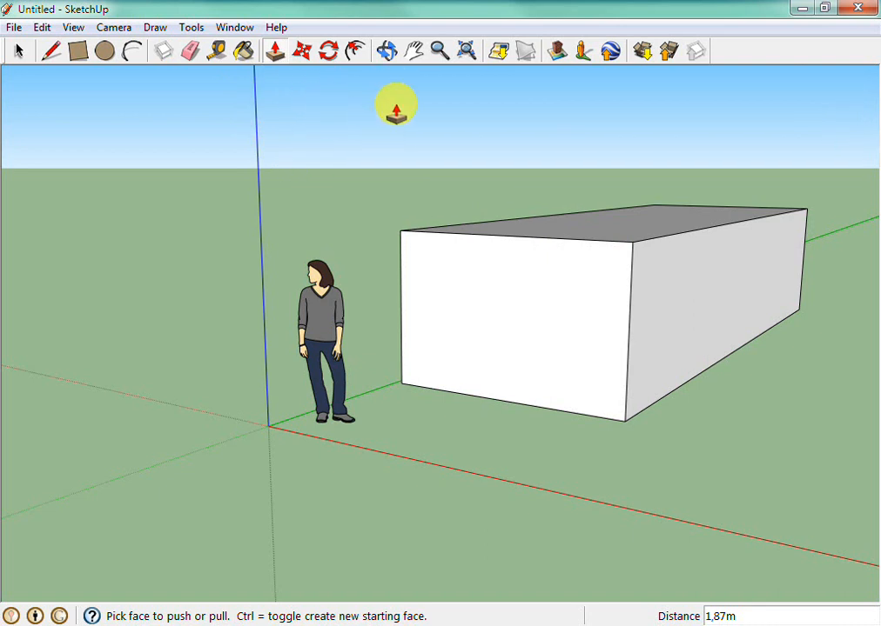
Step: Examine the box closer and from above by zooming, panning and orbiting the view
click(444, 59)
click(411, 267)
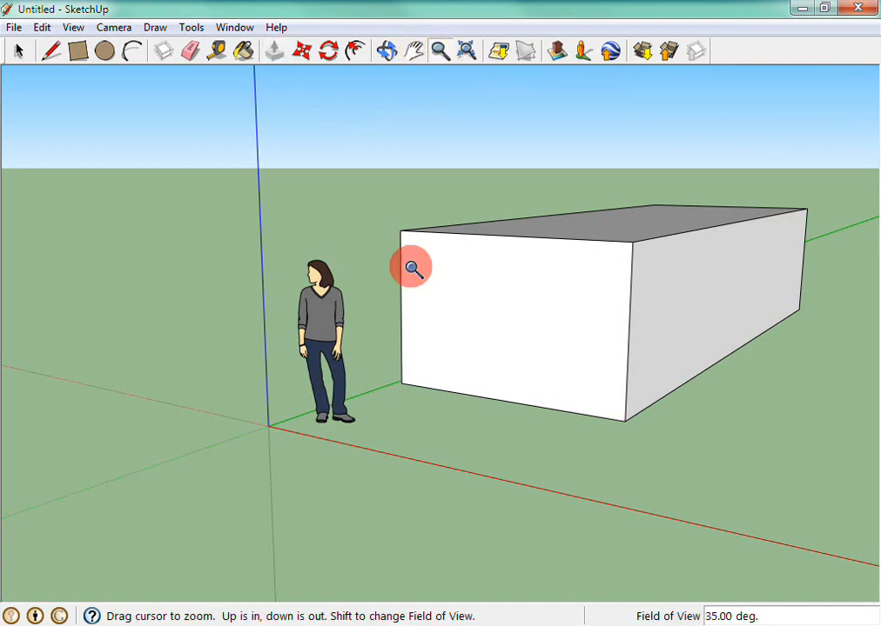
drag(415, 288, 446, 217)
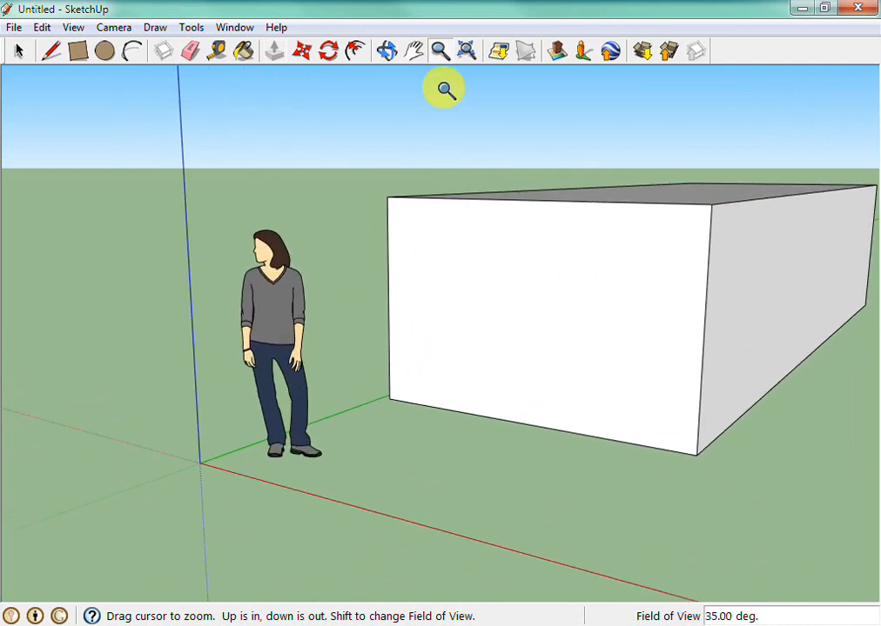
click(412, 52)
drag(371, 257, 318, 329)
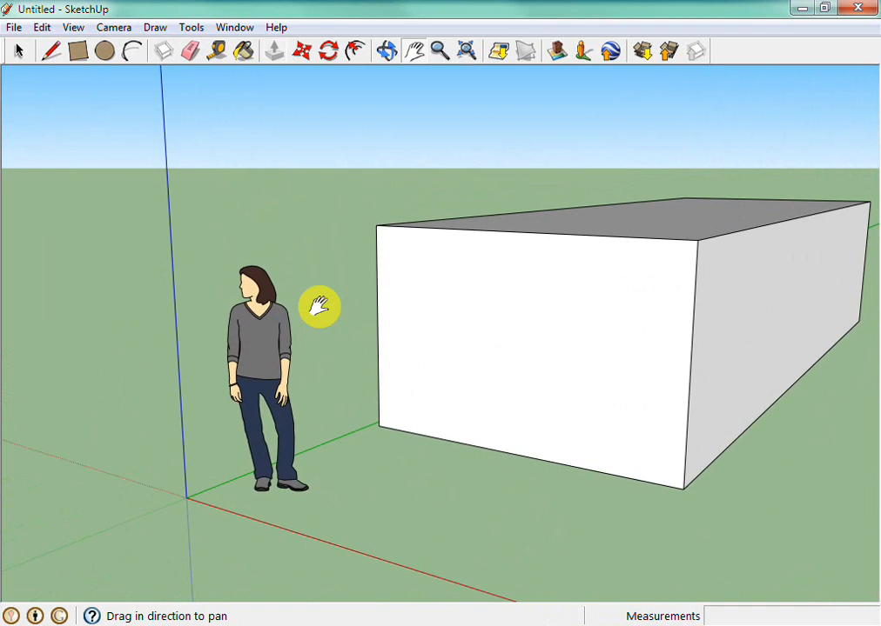
click(387, 52)
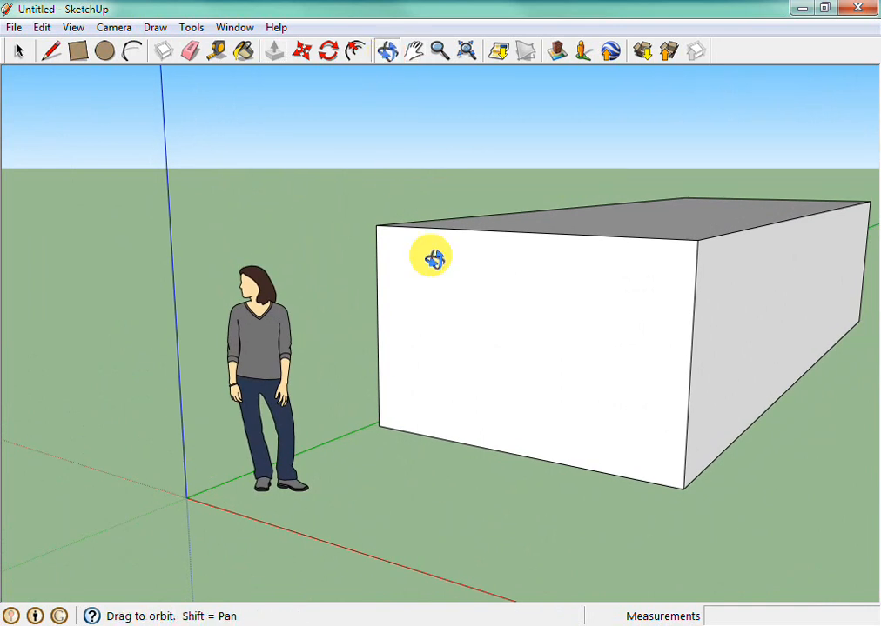
drag(433, 256, 483, 327)
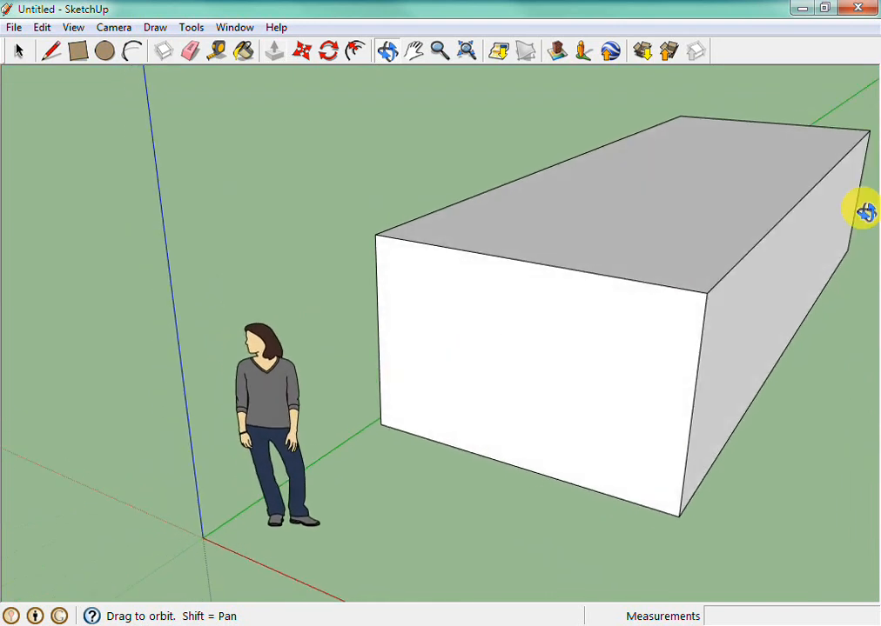
drag(710, 218, 690, 233)
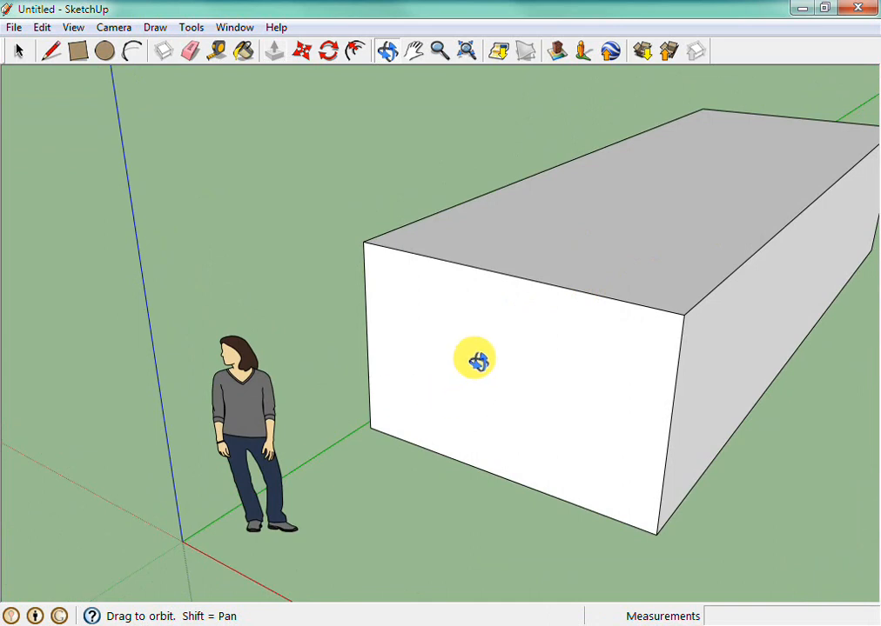
drag(477, 359, 473, 348)
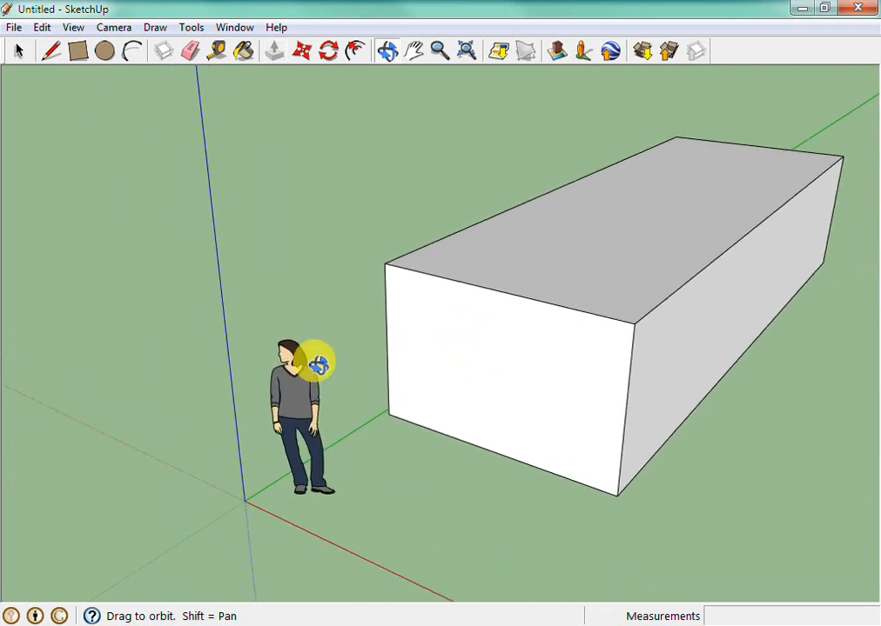
Step: View the box at varying zoom levels and orbit around it to inspect its top, front and long side
scroll(481, 404, up, 5)
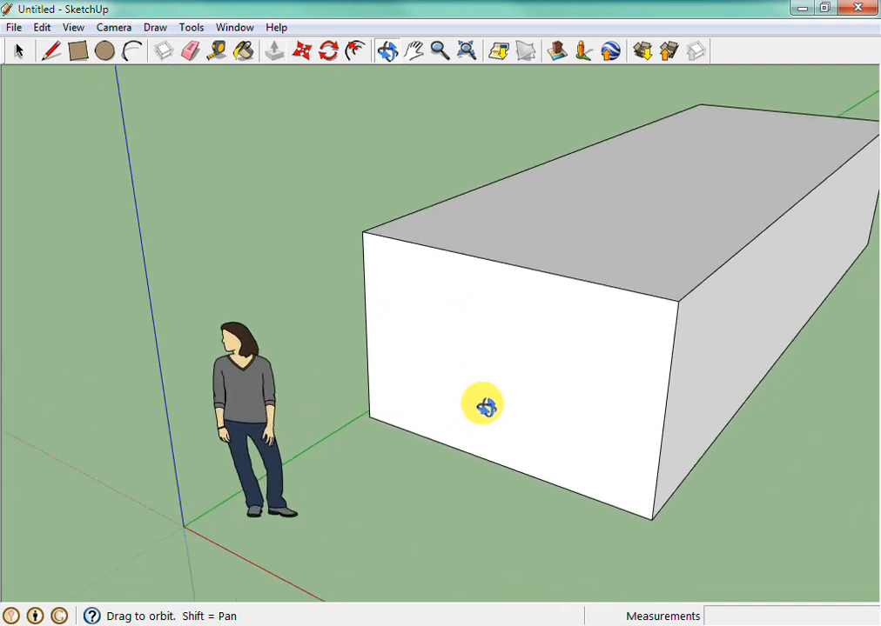
scroll(487, 402, down, 3)
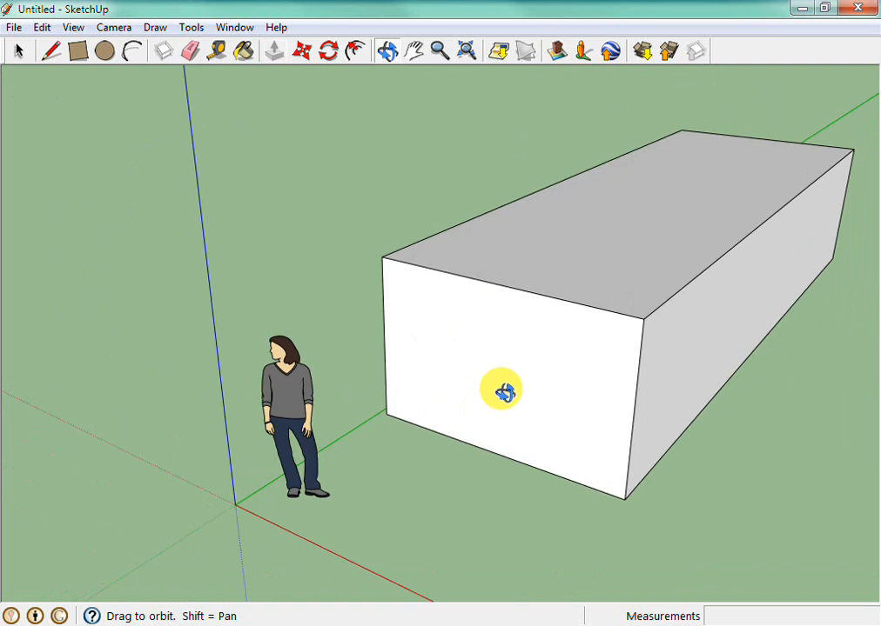
scroll(505, 391, up, 3)
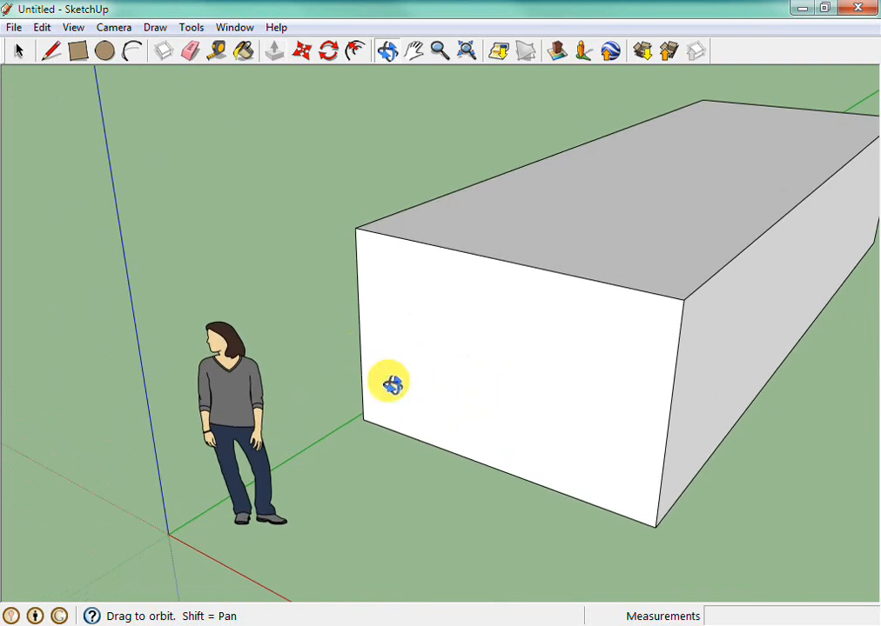
scroll(424, 350, down, 2)
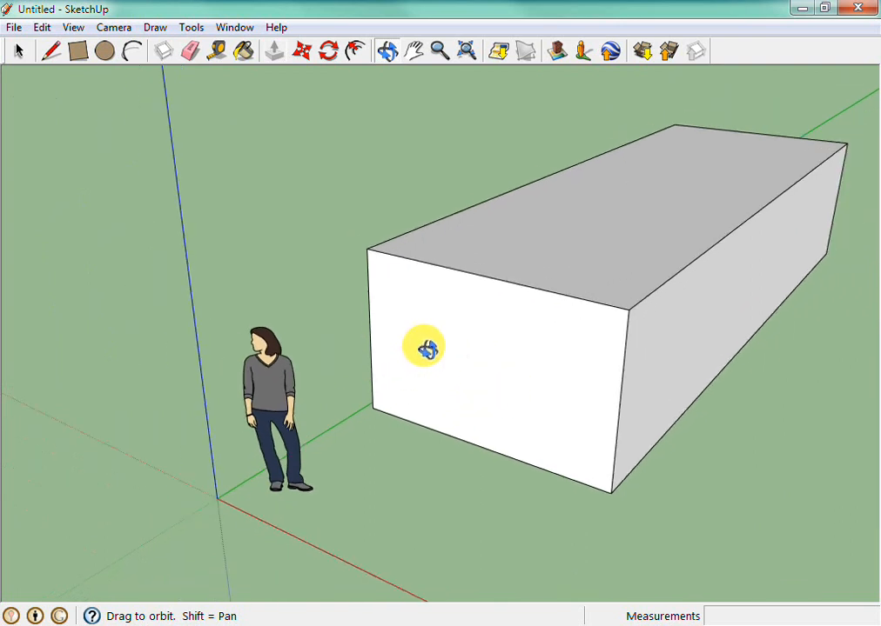
scroll(415, 400, up, 2)
scroll(421, 401, down, 1)
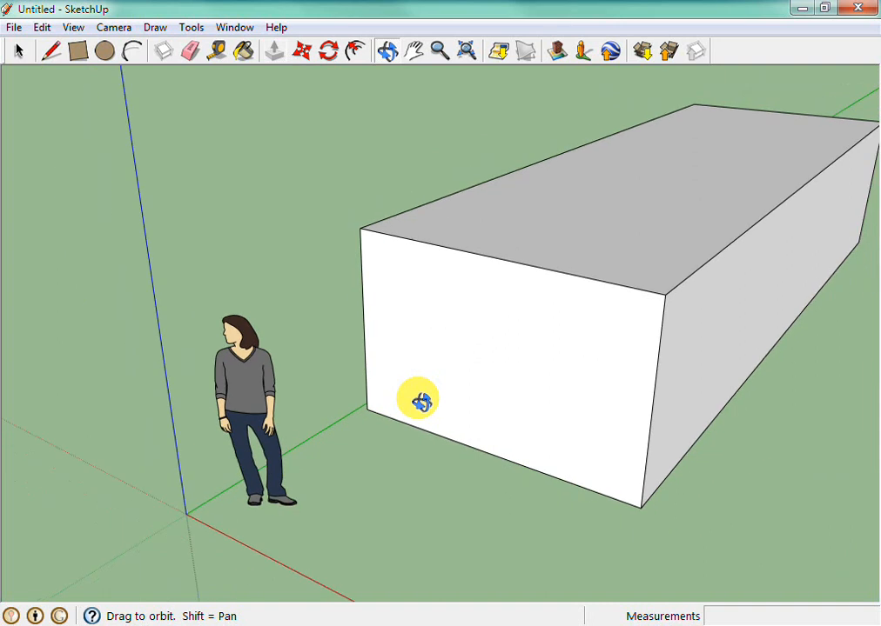
scroll(421, 401, down, 1)
scroll(419, 403, up, 1)
scroll(419, 403, down, 1)
scroll(419, 405, up, 1)
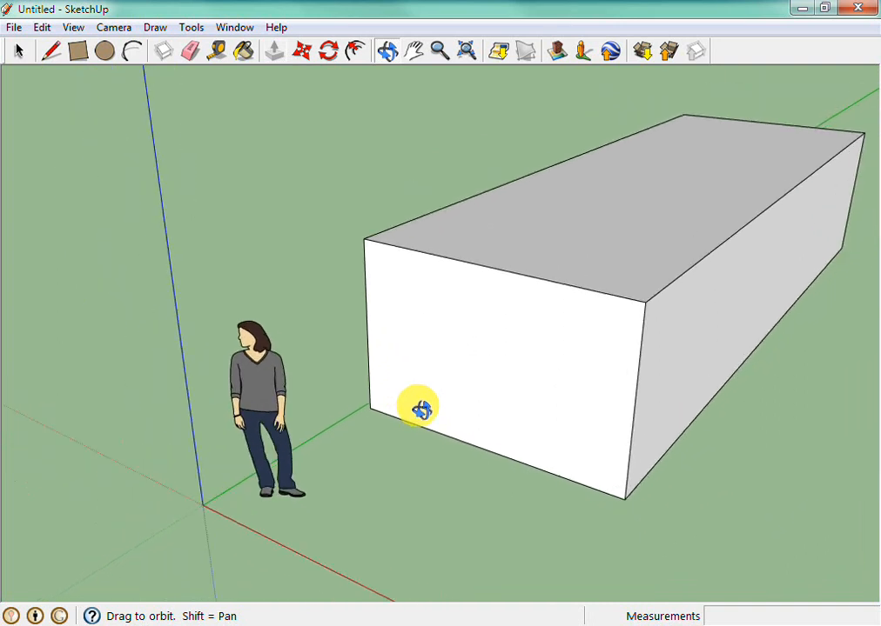
scroll(419, 408, up, 1)
scroll(422, 407, up, 1)
scroll(425, 409, down, 2)
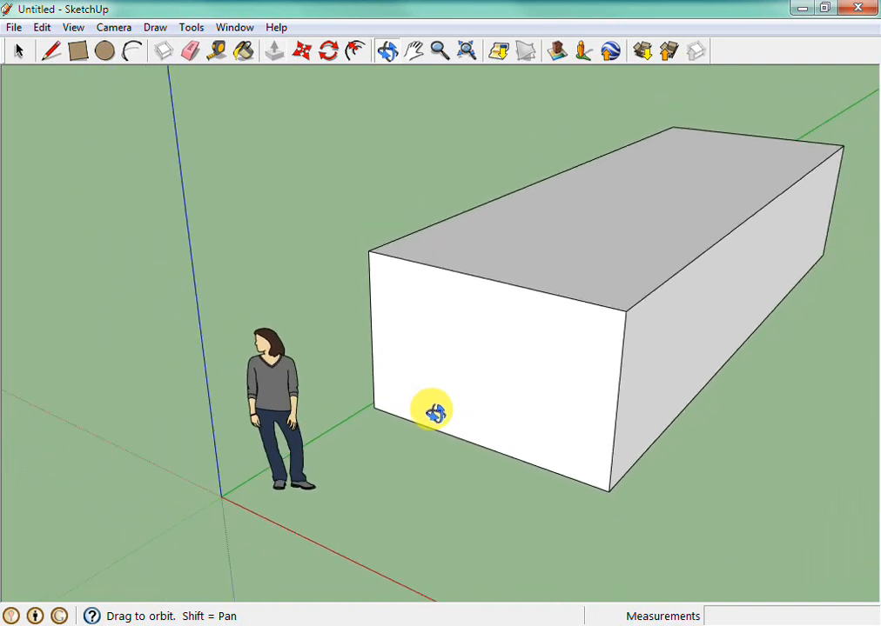
scroll(504, 367, down, 1)
mouse_move(504, 366)
mouse_down()
mouse_move(418, 314)
mouse_move(417, 341)
mouse_move(472, 370)
mouse_move(551, 375)
mouse_move(562, 328)
mouse_move(495, 212)
mouse_move(523, 289)
mouse_move(496, 222)
mouse_move(476, 425)
mouse_move(662, 461)
mouse_move(676, 324)
mouse_move(484, 247)
mouse_move(463, 408)
mouse_move(445, 407)
mouse_move(503, 365)
mouse_up()
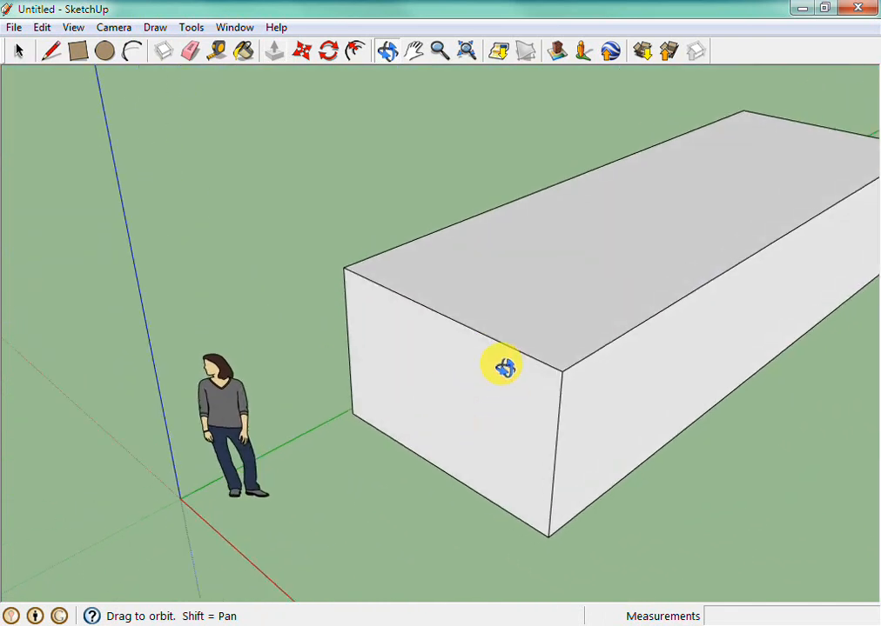
scroll(506, 367, down, 2)
drag(553, 332, 492, 222)
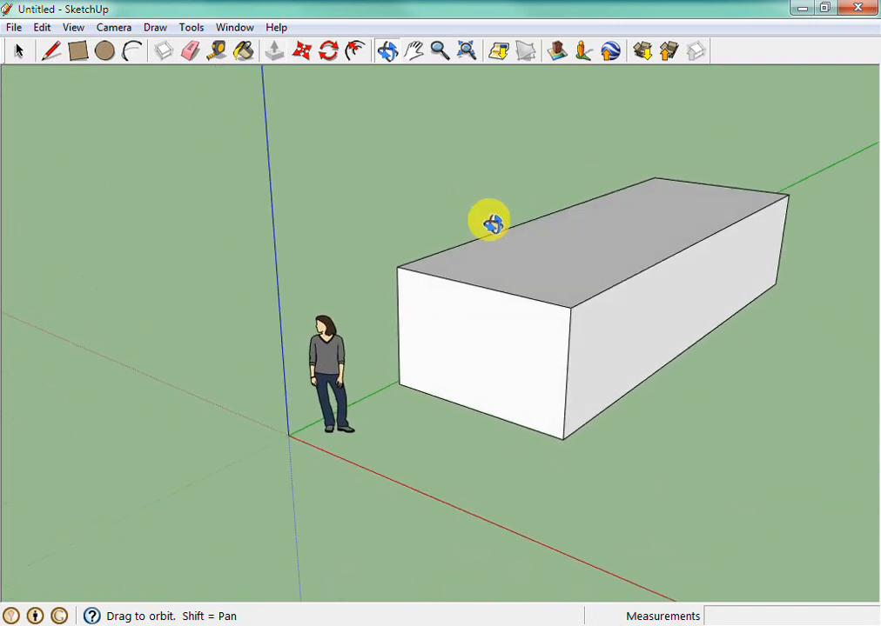
Step: Draw a line about 8.63 m long across the box's top face, joining the midpoints of its two short edges
click(51, 52)
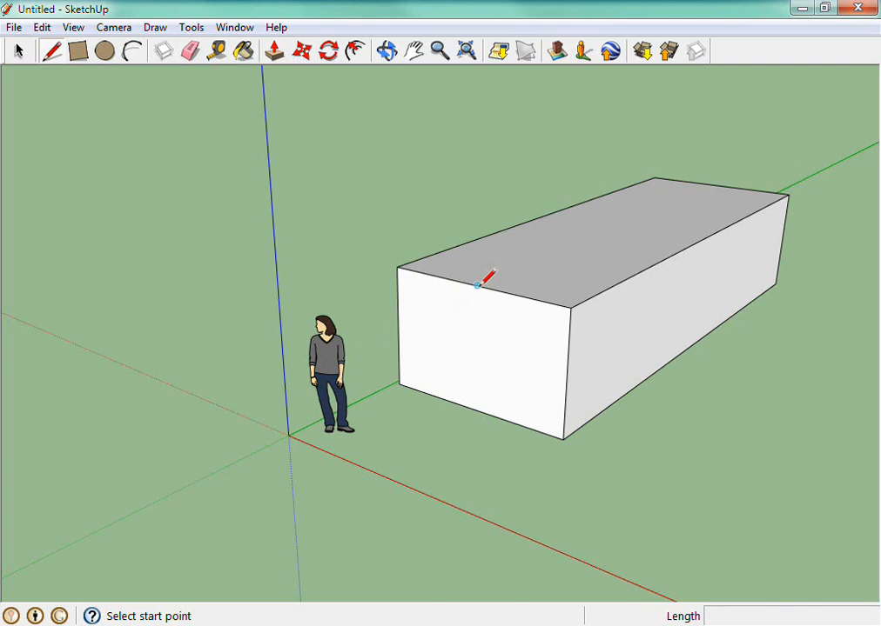
click(493, 290)
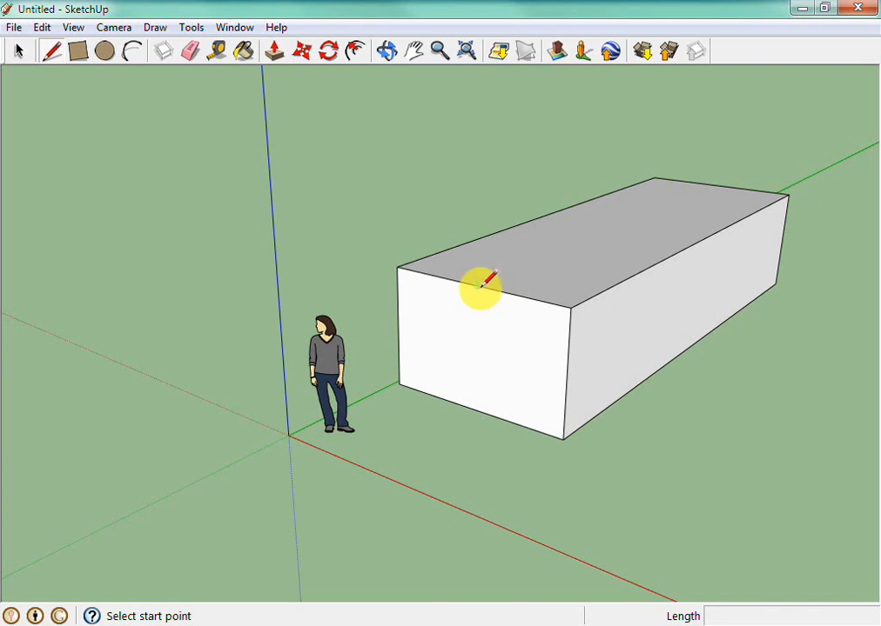
mouse_move(476, 285)
mouse_down()
mouse_move(707, 173)
mouse_move(708, 162)
mouse_move(709, 177)
mouse_up()
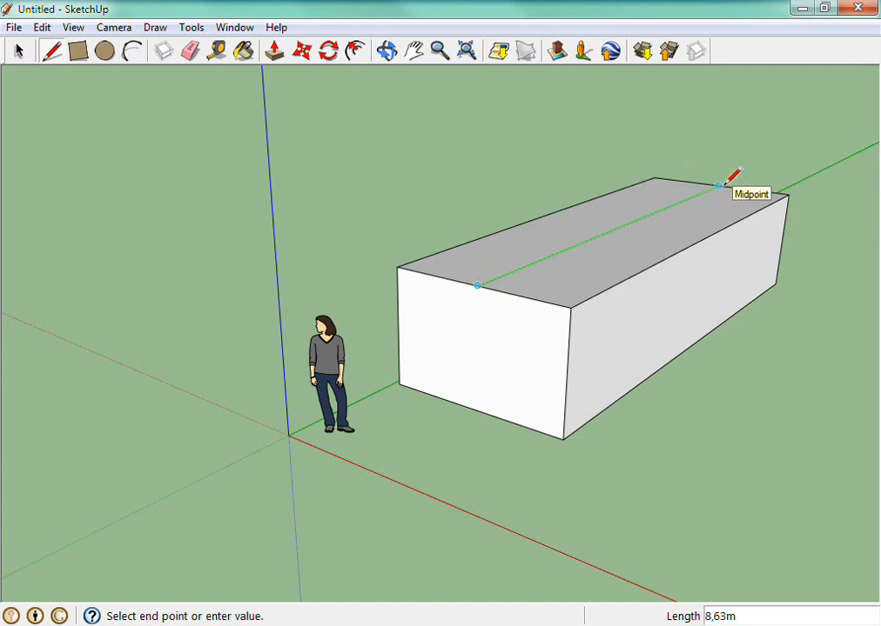
click(717, 185)
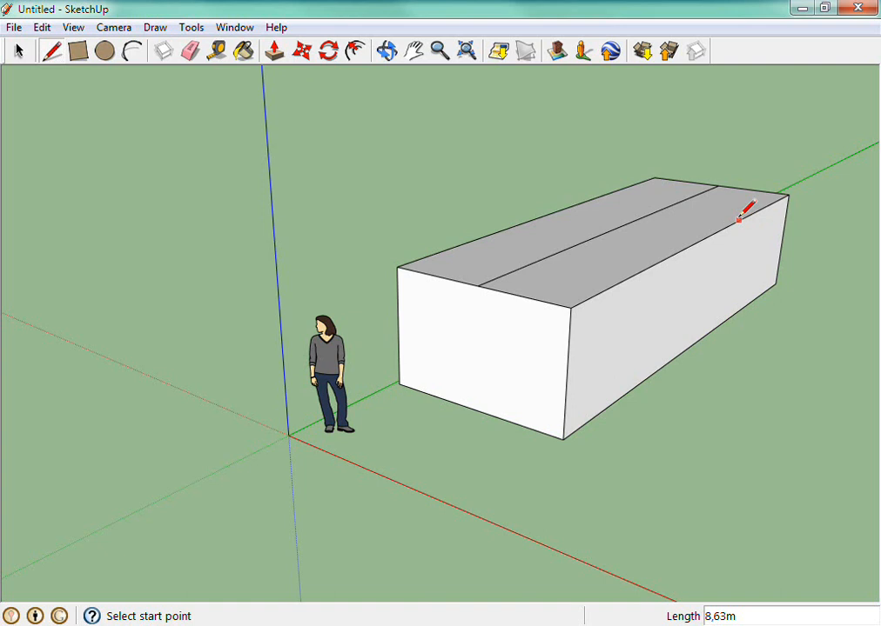
Step: Move the top face's centre line up about 1.29 m to form a gabled roof
click(305, 52)
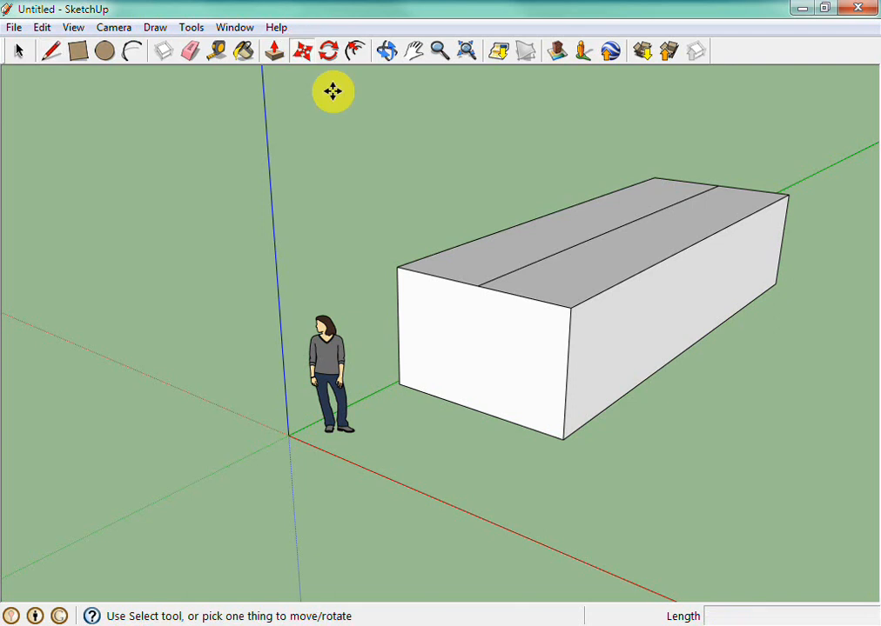
click(590, 241)
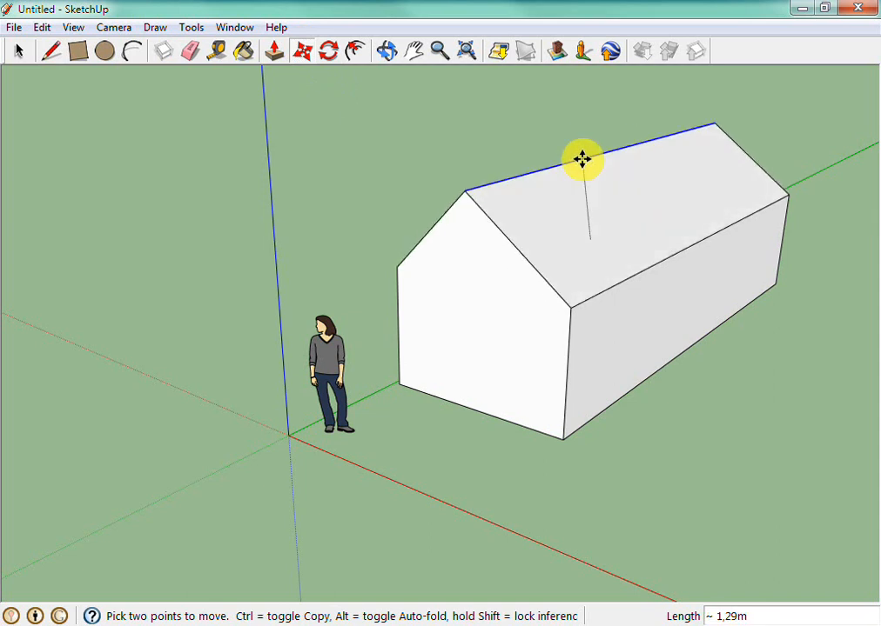
click(582, 158)
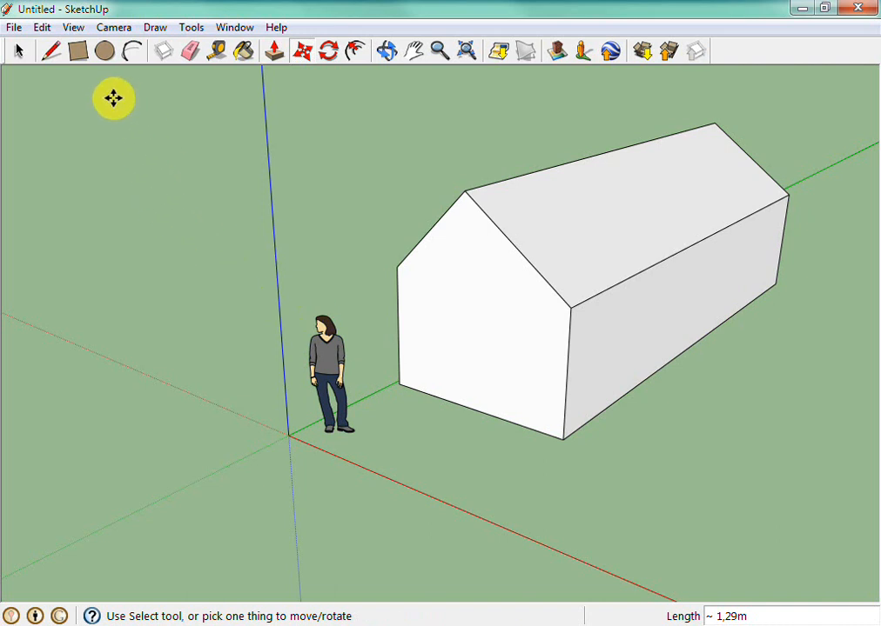
Step: Draw a window rectangle about 0.81 m by 0.63 m high up on the gable wall and offset its outline about 0.06 m inward
click(80, 55)
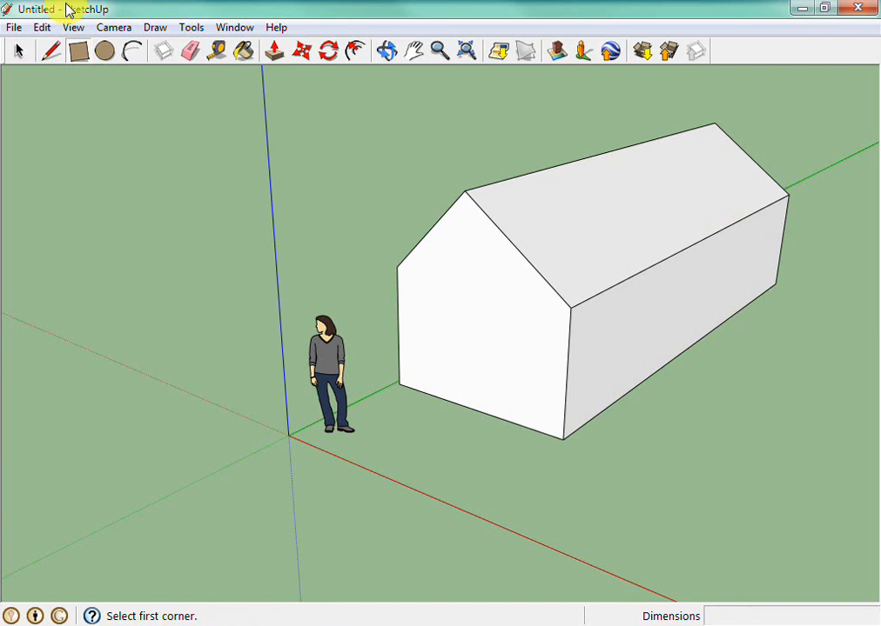
click(79, 50)
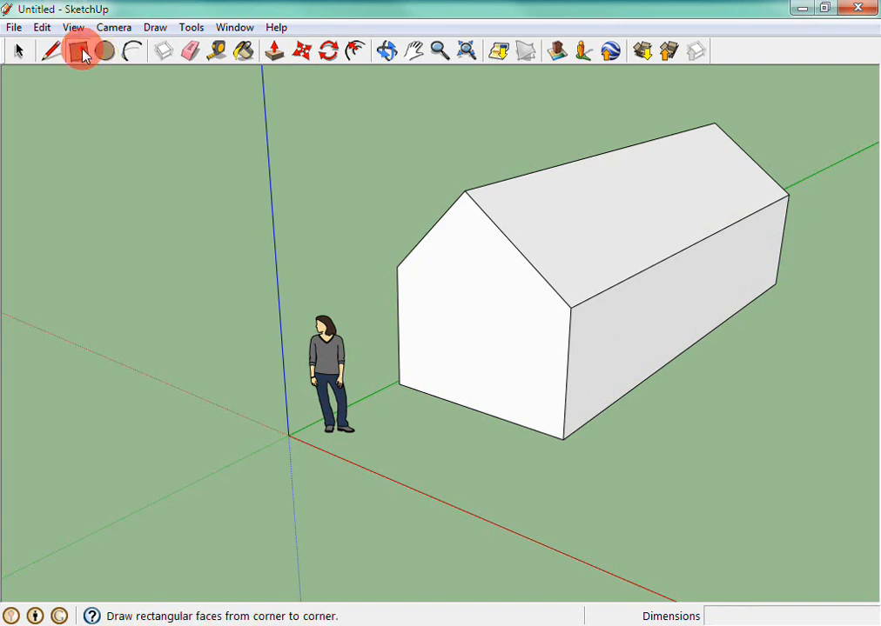
click(411, 277)
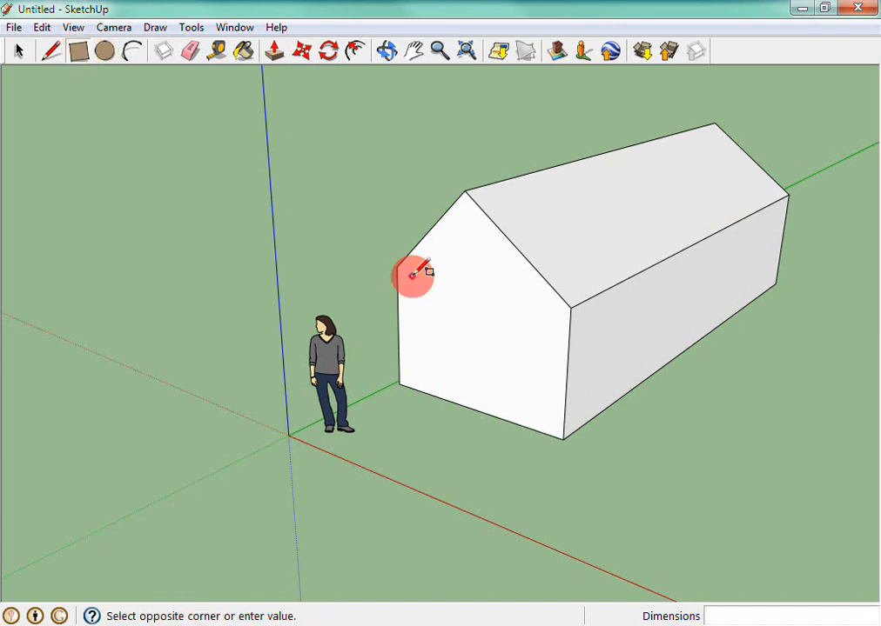
click(456, 325)
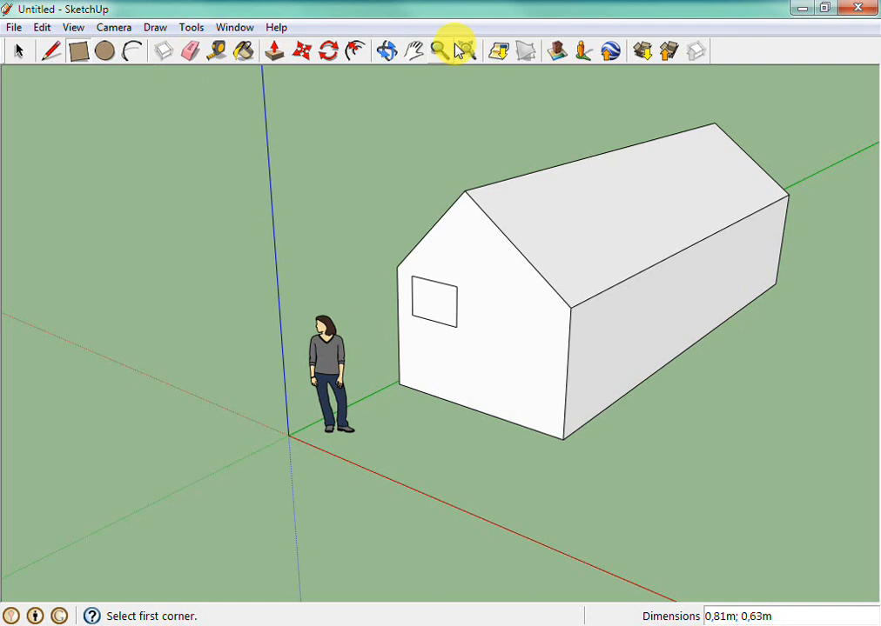
click(355, 51)
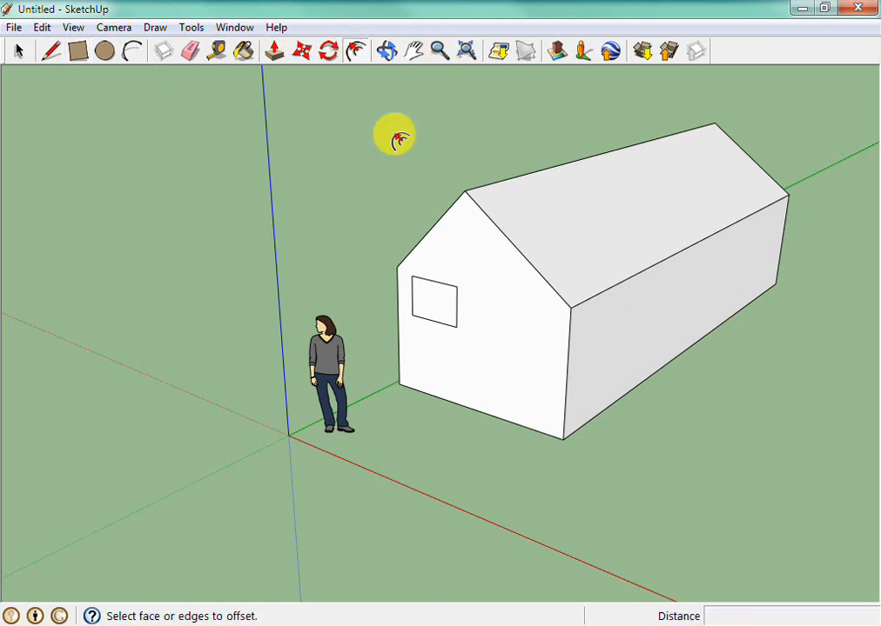
click(419, 300)
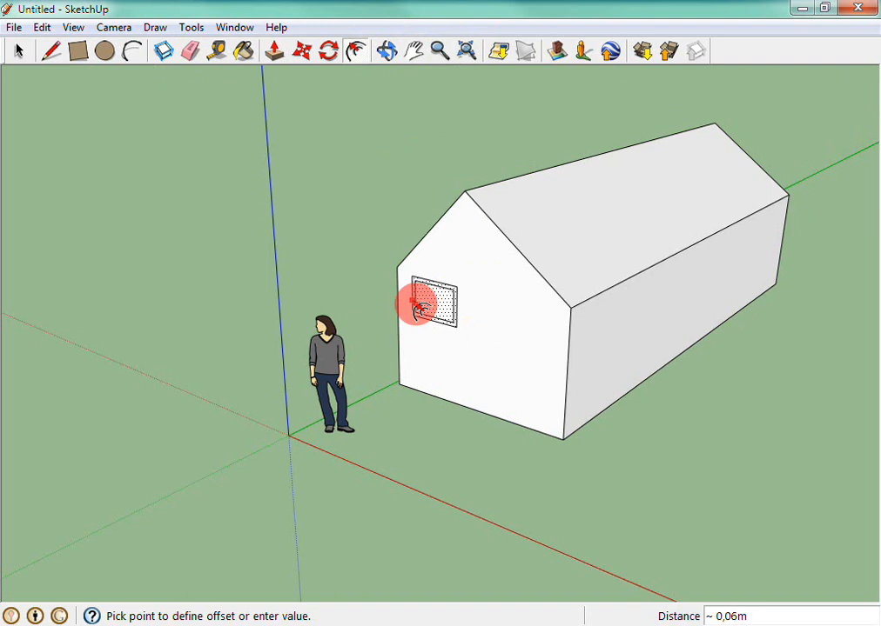
click(418, 306)
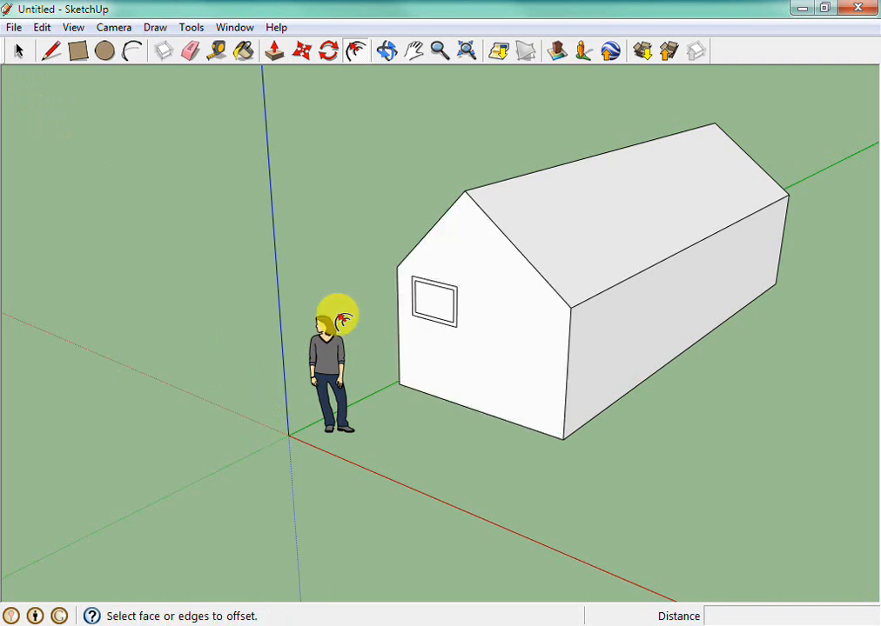
Step: Paint the window's inner pane with the Translucent_Glass_Sky material from the Translucent collection
click(242, 58)
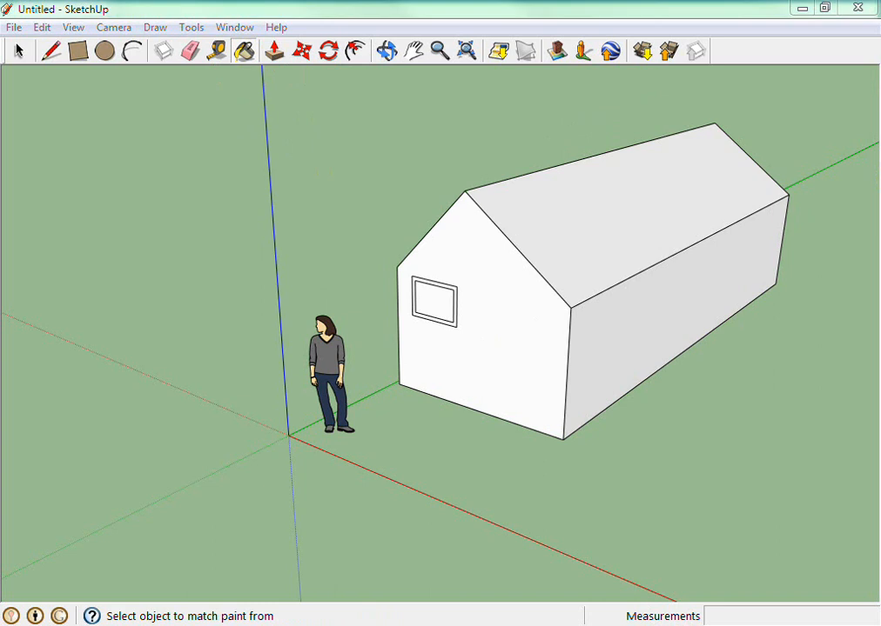
drag(784, 142, 185, 86)
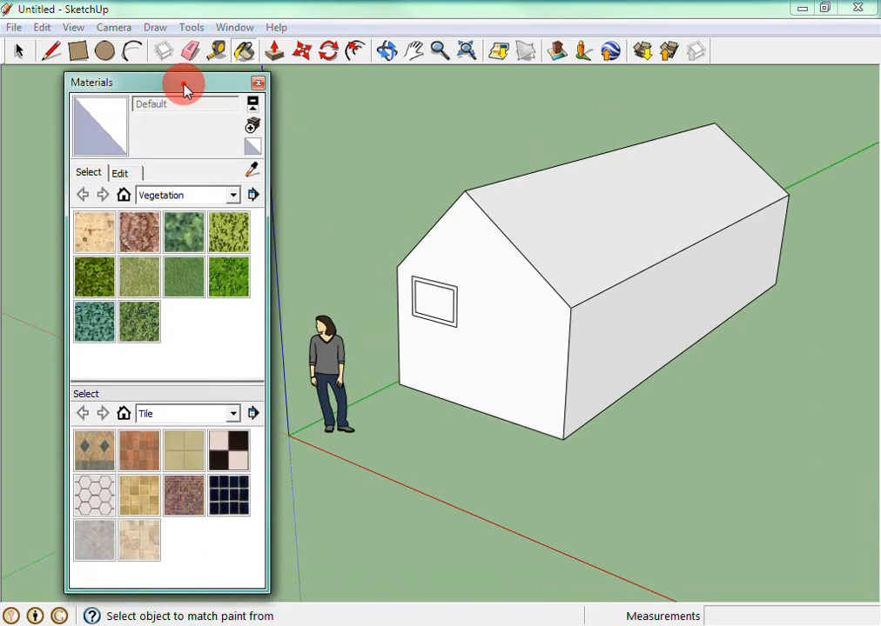
click(233, 415)
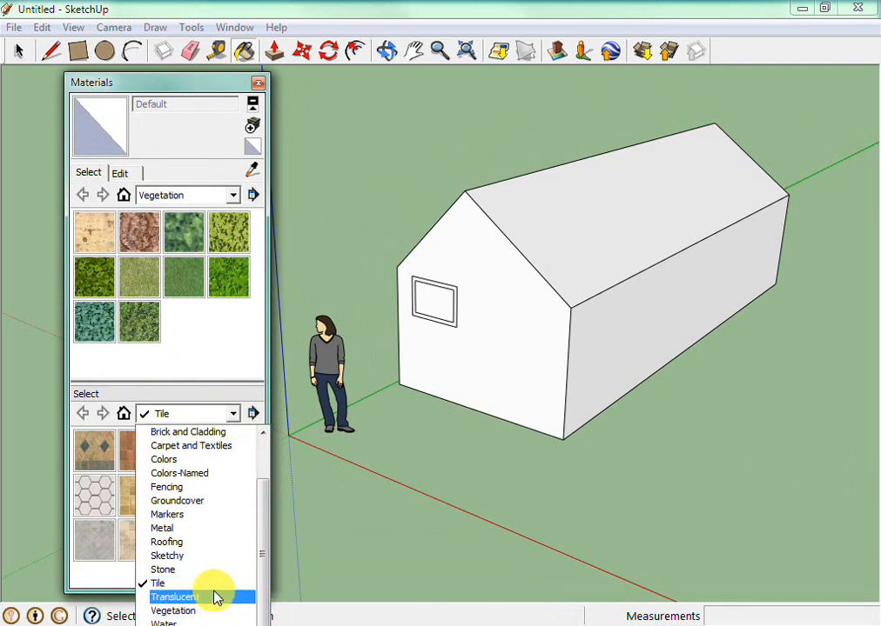
click(217, 598)
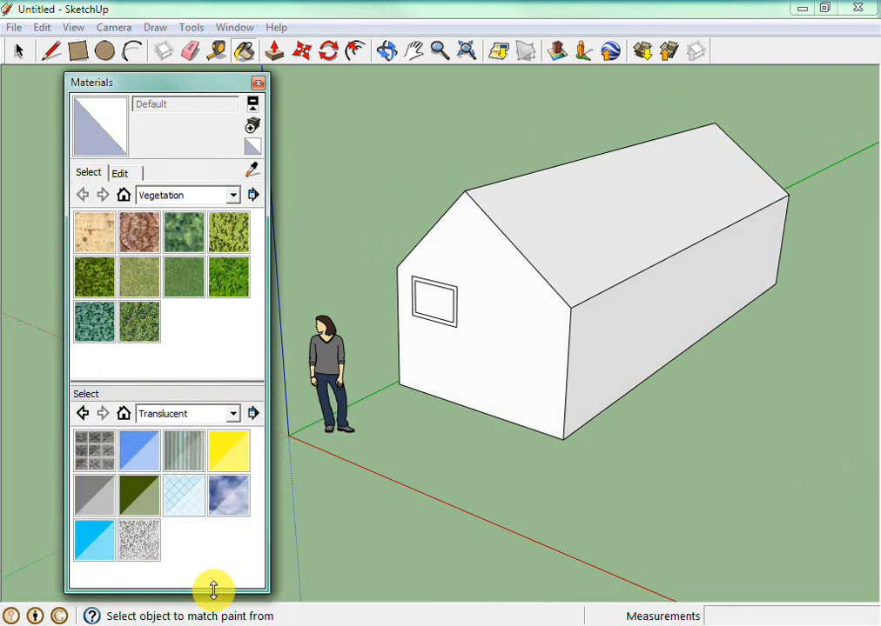
click(229, 510)
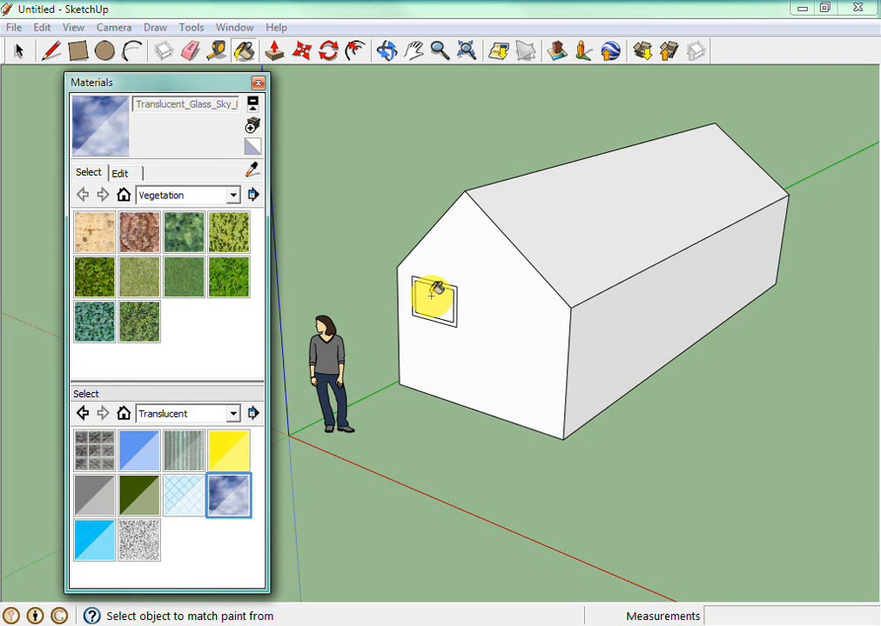
click(435, 296)
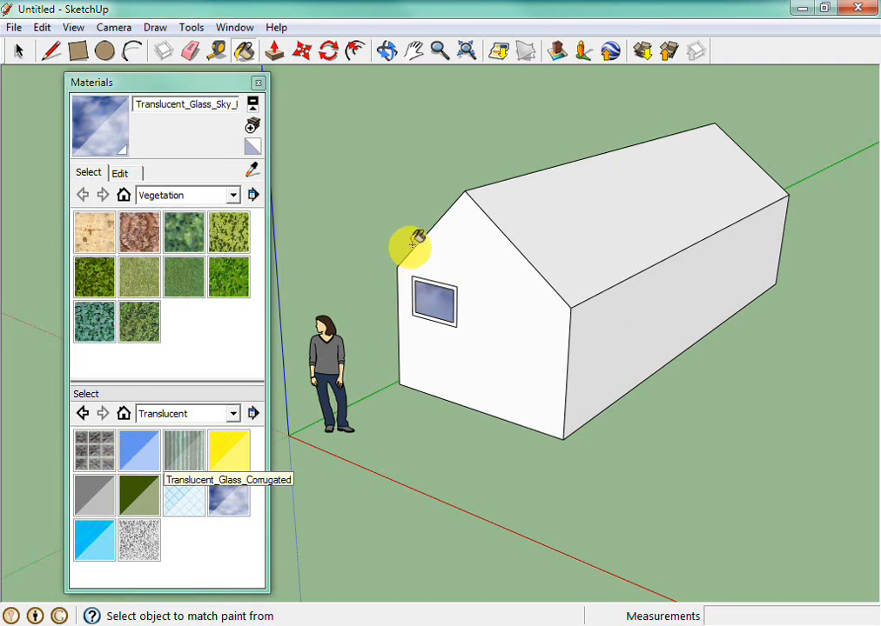
Step: Examine the glazed window on the gable wall at closer and wider zoom levels
scroll(427, 300, up, 5)
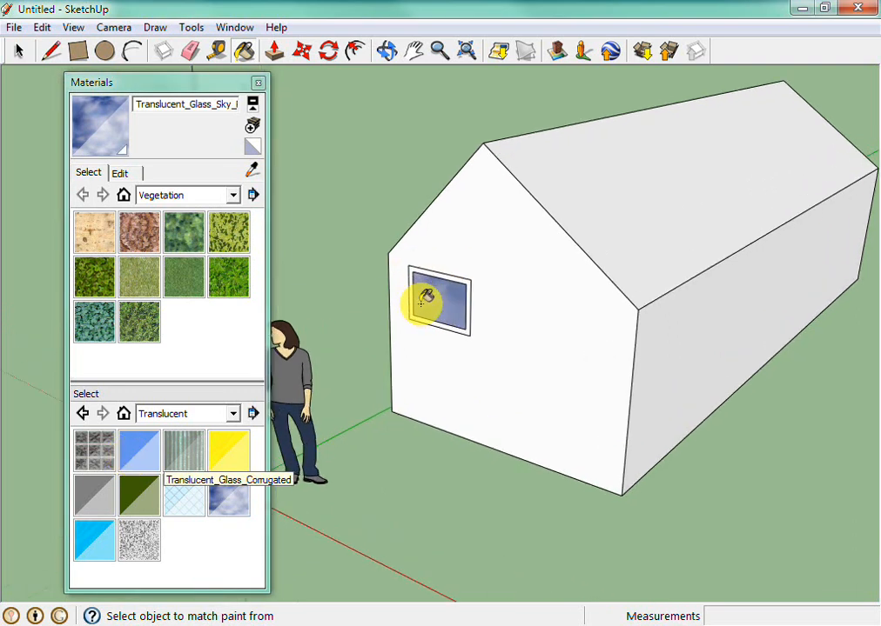
scroll(427, 298, up, 2)
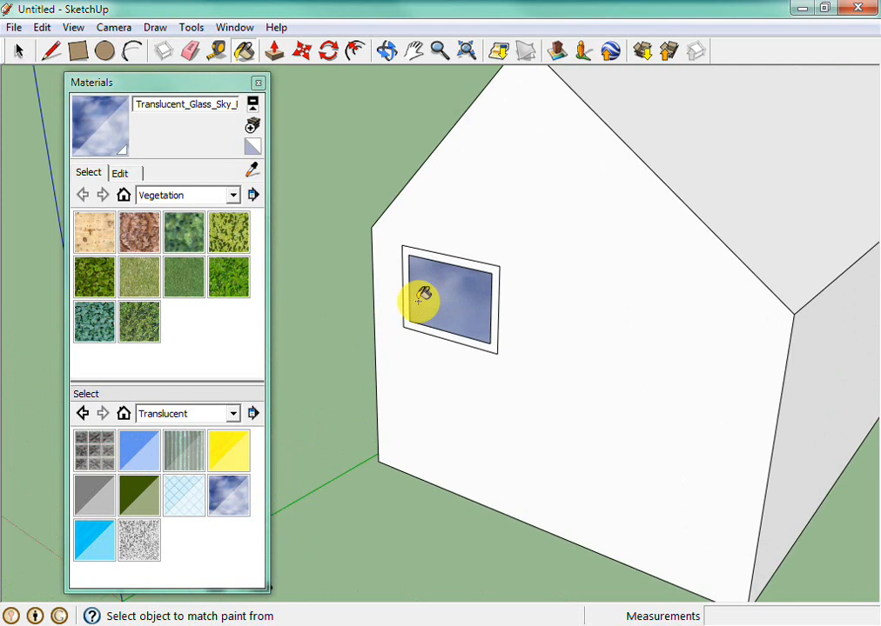
scroll(421, 296, down, 2)
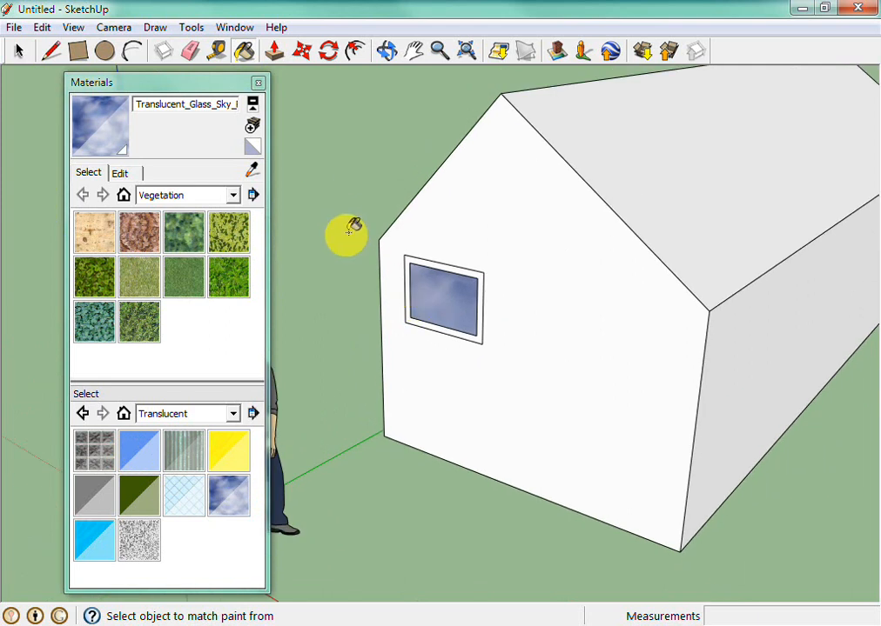
scroll(377, 264, down, 3)
scroll(374, 272, up, 2)
scroll(375, 275, down, 2)
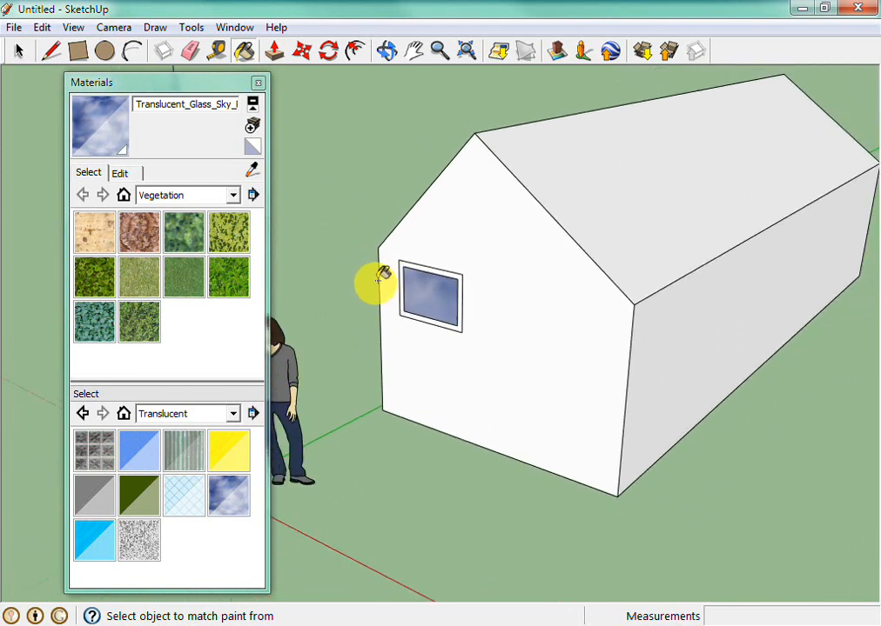
scroll(398, 277, up, 1)
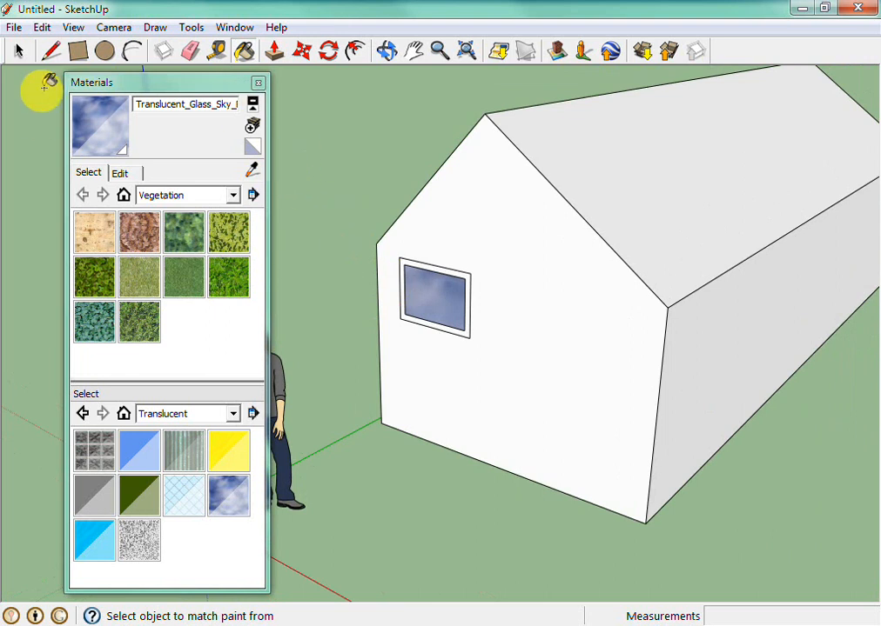
Step: Select the whole window with its frame and place a copy about 1.27 m along the gable wall
click(15, 54)
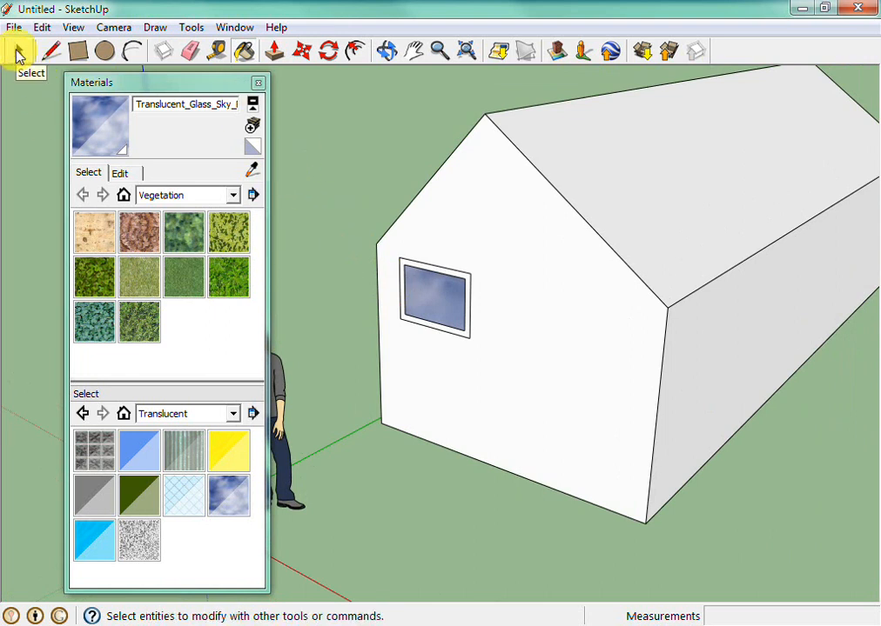
click(19, 54)
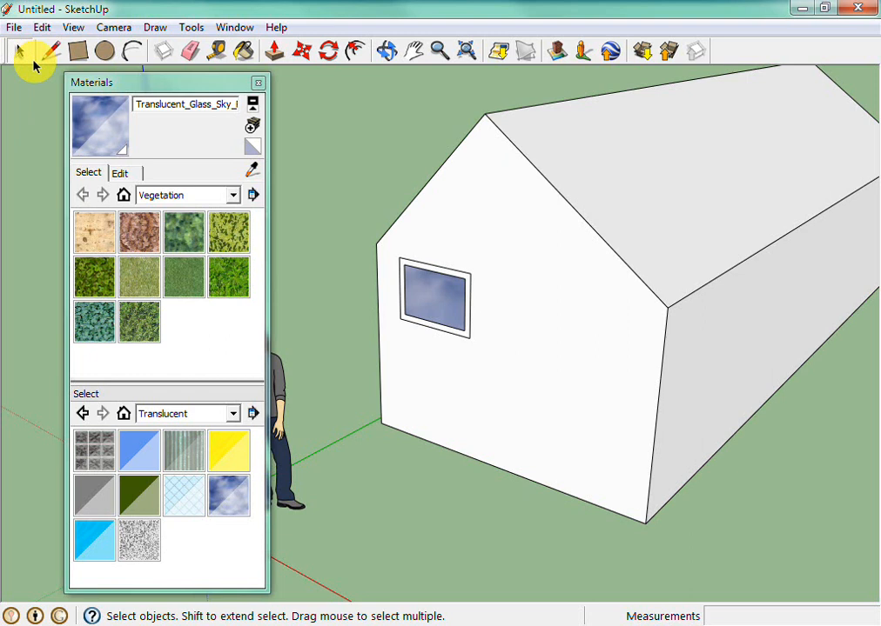
click(387, 245)
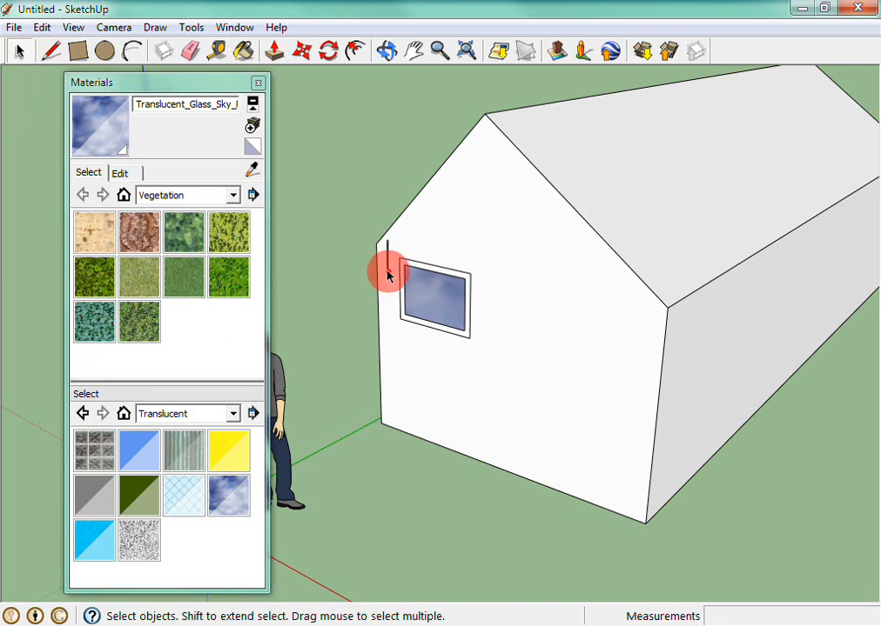
drag(387, 276, 506, 372)
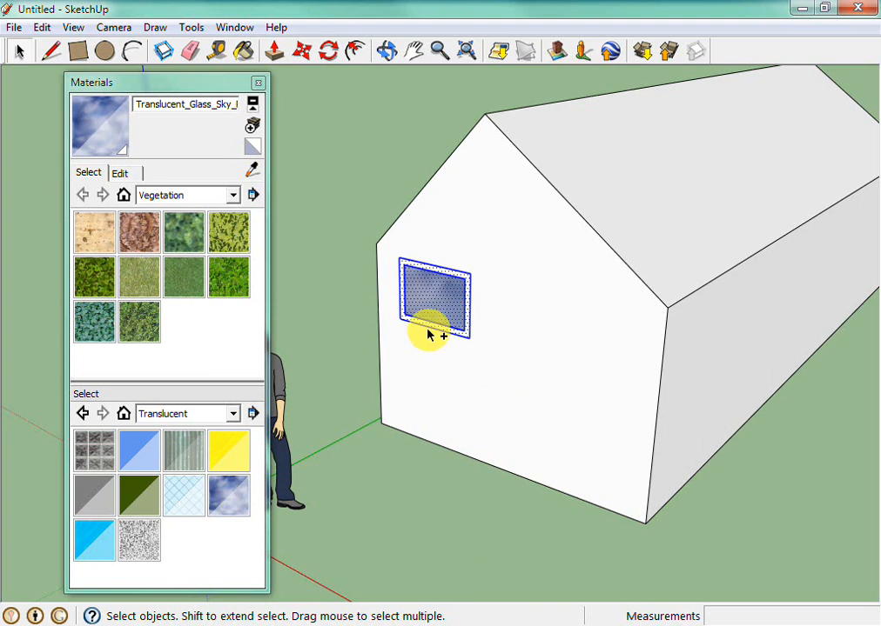
click(303, 52)
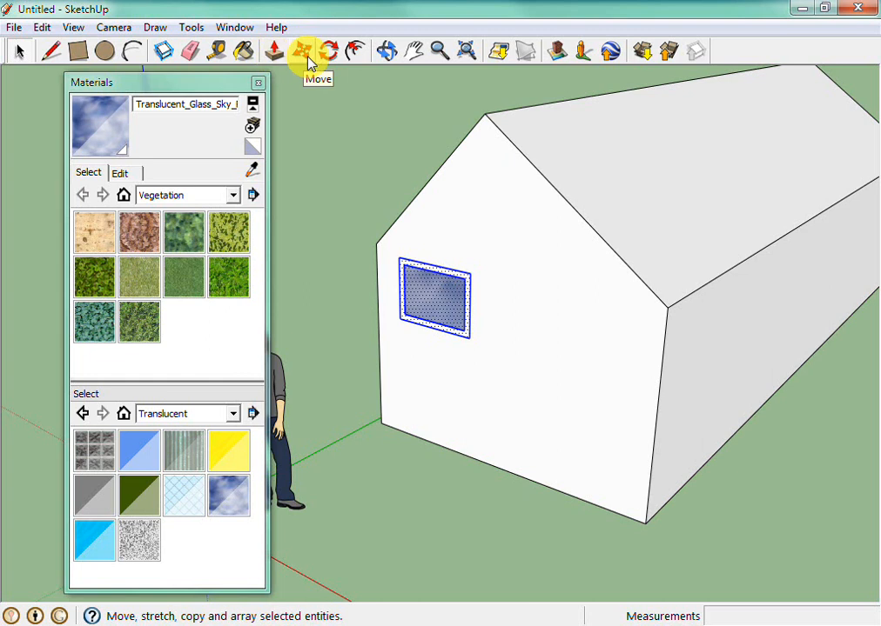
click(303, 54)
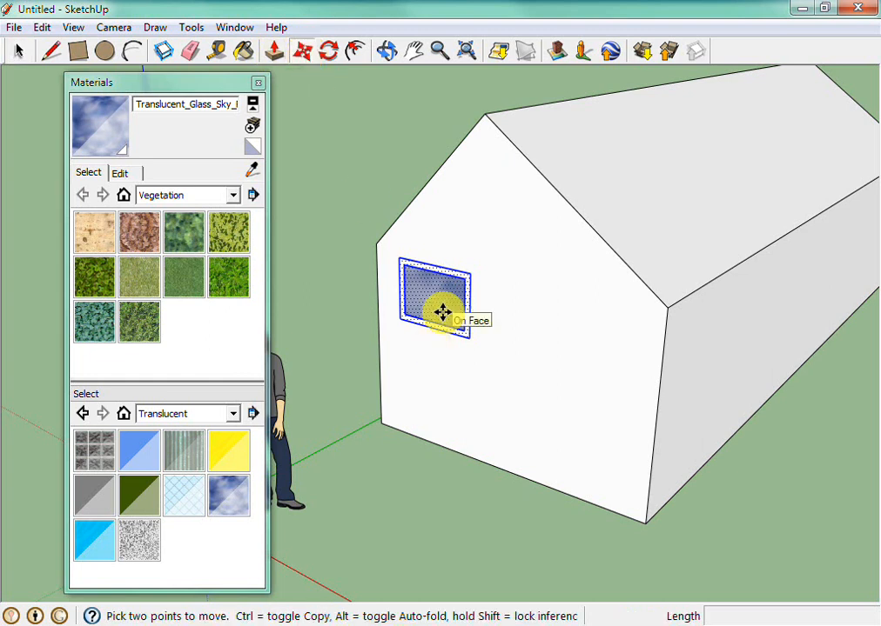
key(ctrl)
drag(434, 302, 555, 326)
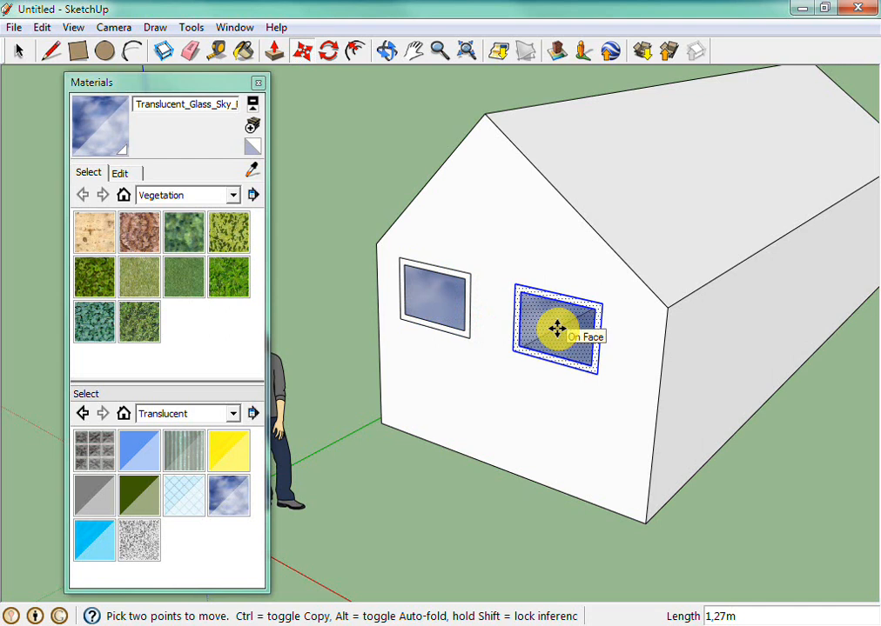
right_click(549, 328)
click(543, 328)
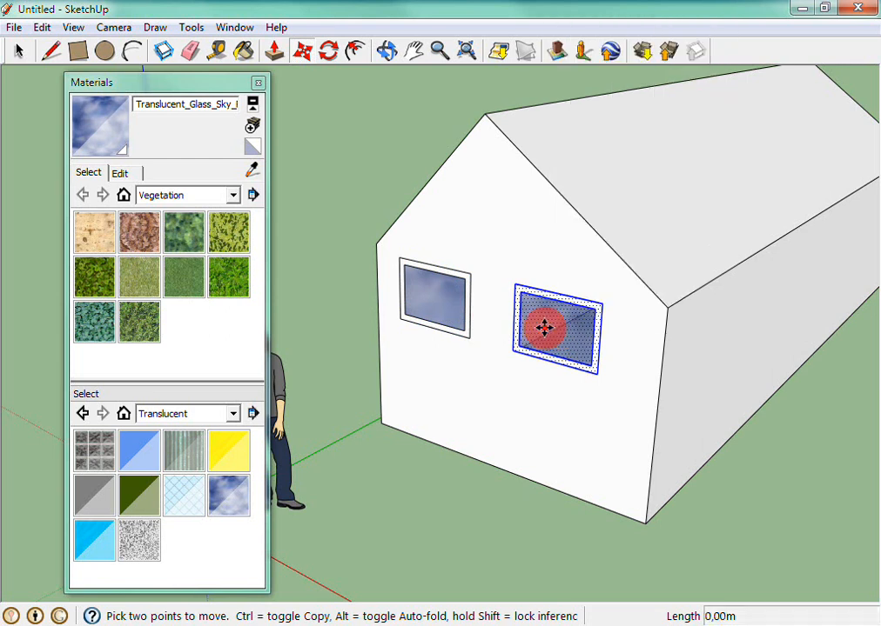
key(space)
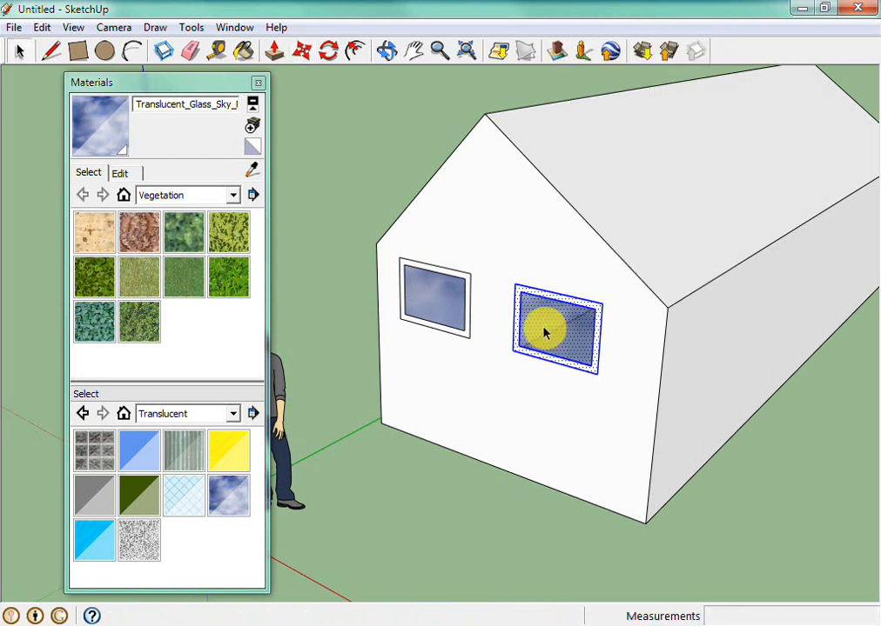
click(532, 394)
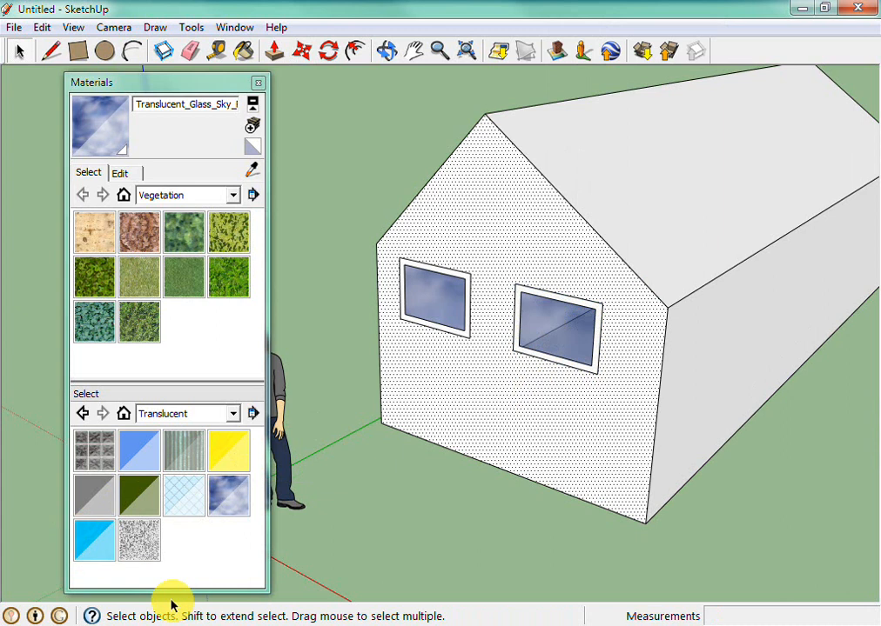
click(451, 570)
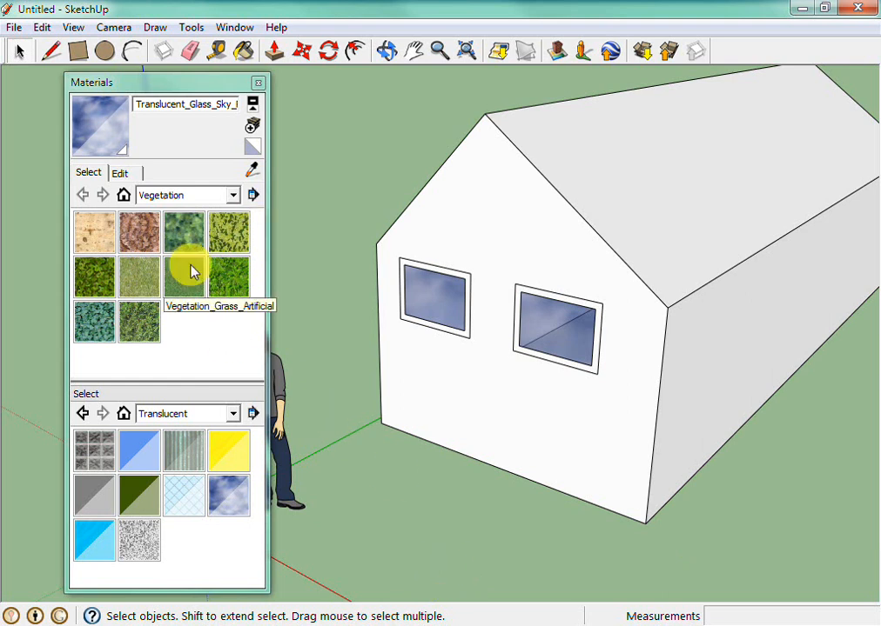
Step: Draw a door about 0.99 m high and 0.72 m wide at the gable wall's base and push it 0.15 m inward
click(77, 51)
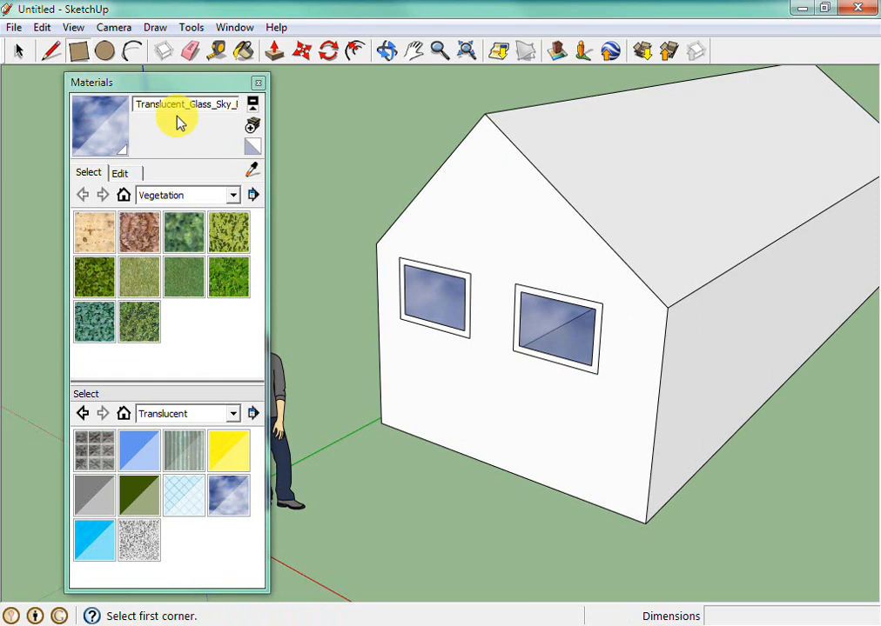
click(465, 359)
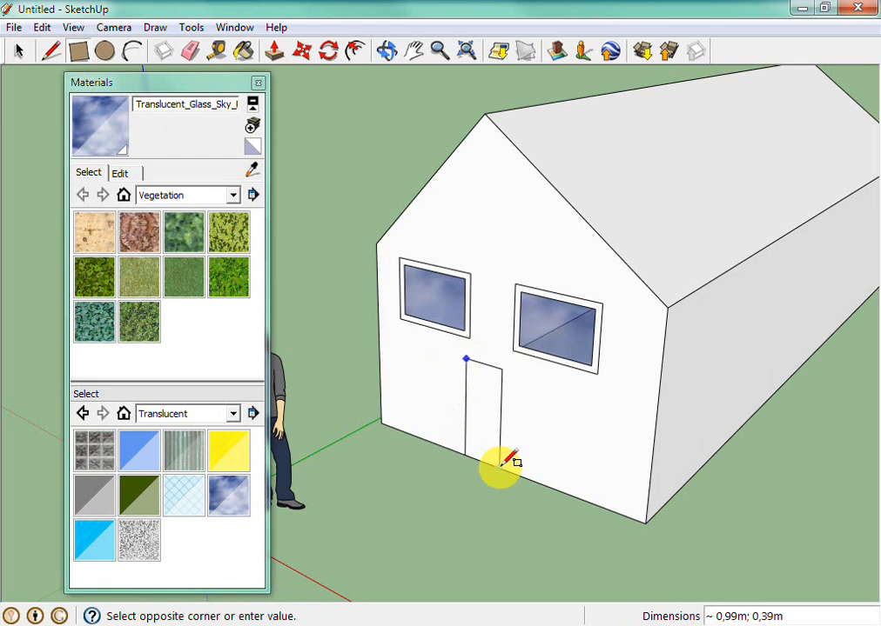
click(533, 478)
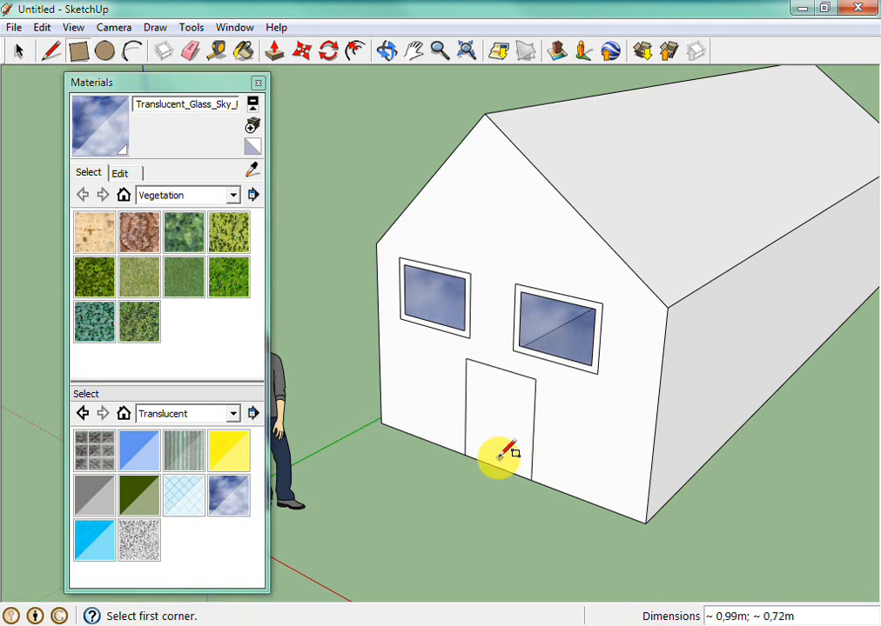
click(277, 50)
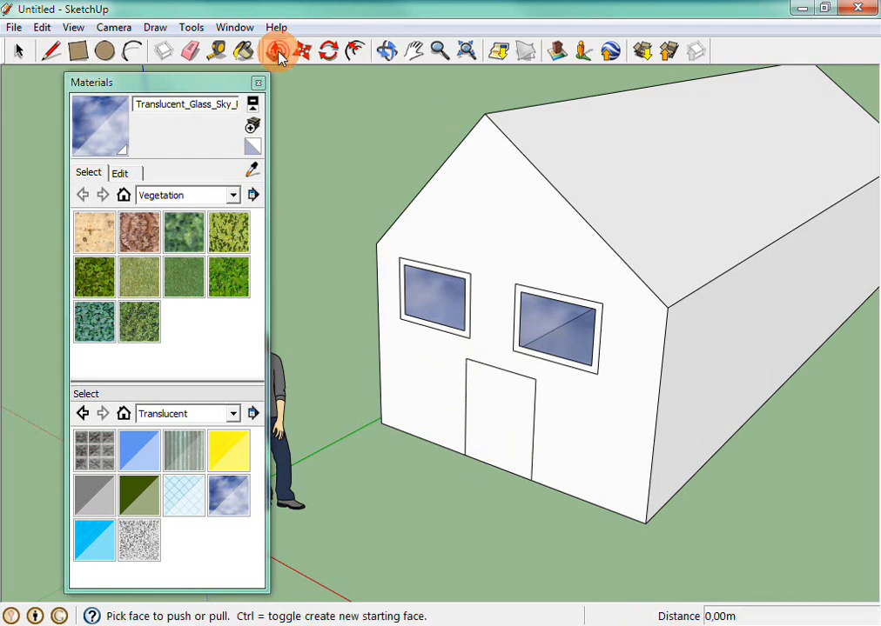
mouse_move(470, 446)
mouse_down()
mouse_move(479, 440)
mouse_move(471, 436)
mouse_up()
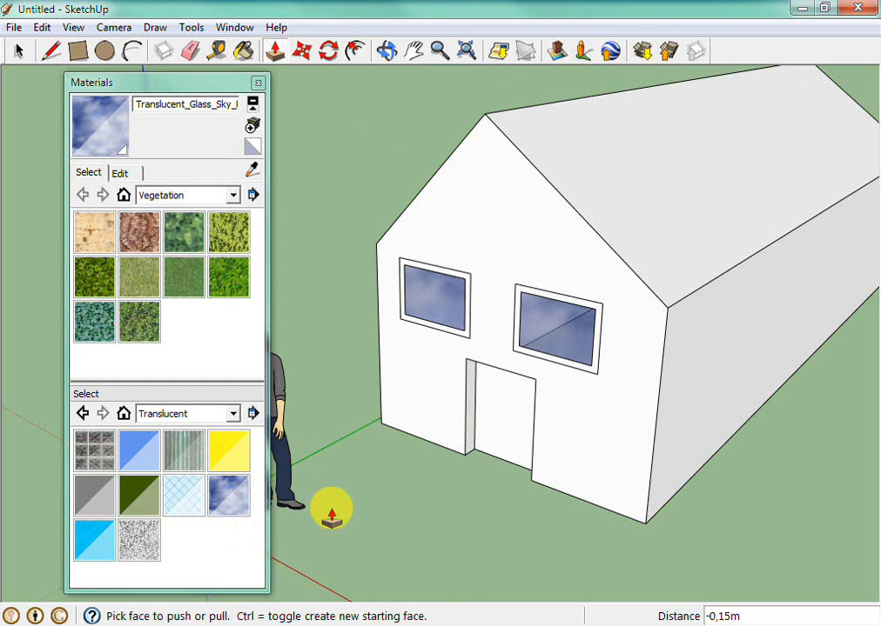
Step: Erase the recessed door panel by removing its bottom edge, leaving an open doorway in the gable wall
click(192, 54)
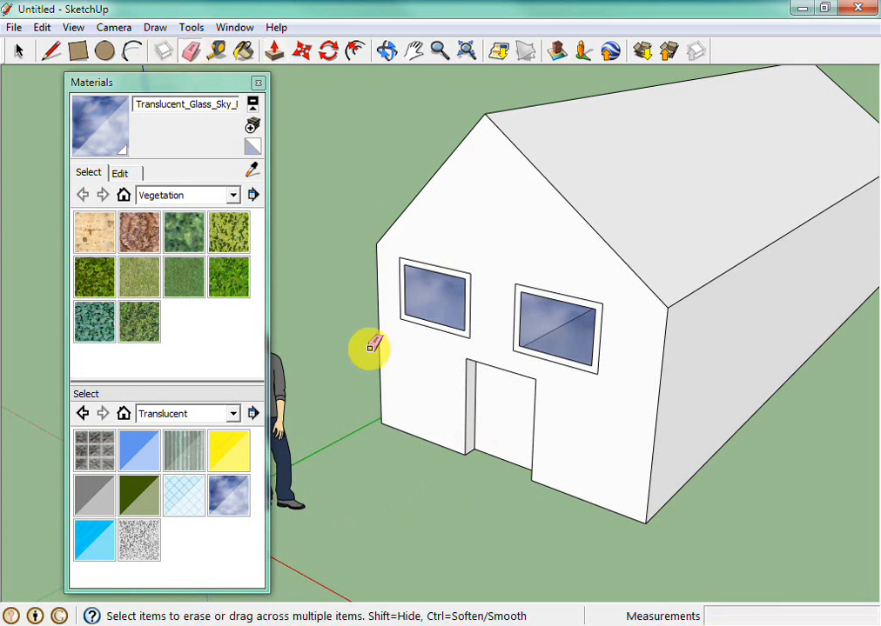
click(495, 454)
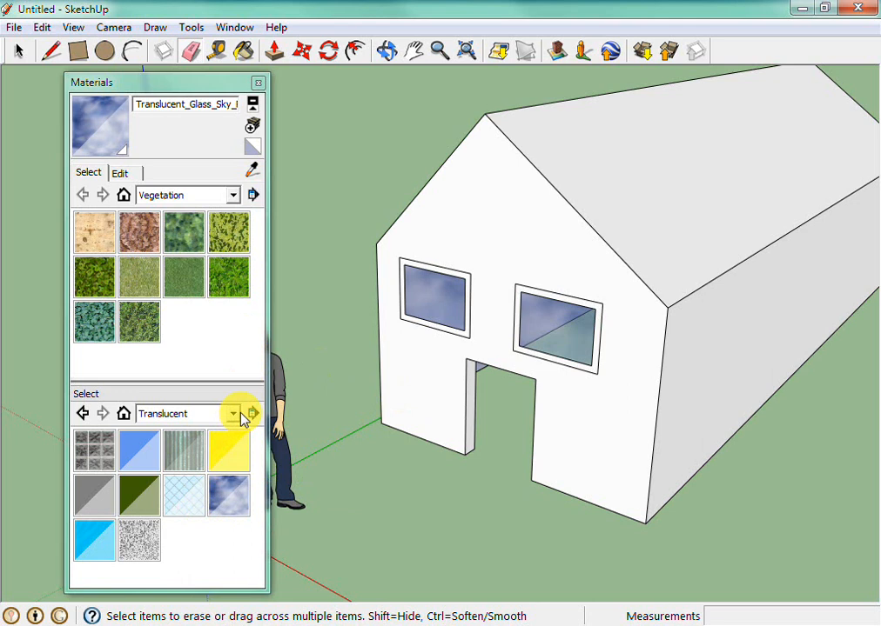
Step: Paint the gable wall with the Concrete_Scored_Jointless material from the Asphalt and Concrete collection
click(243, 51)
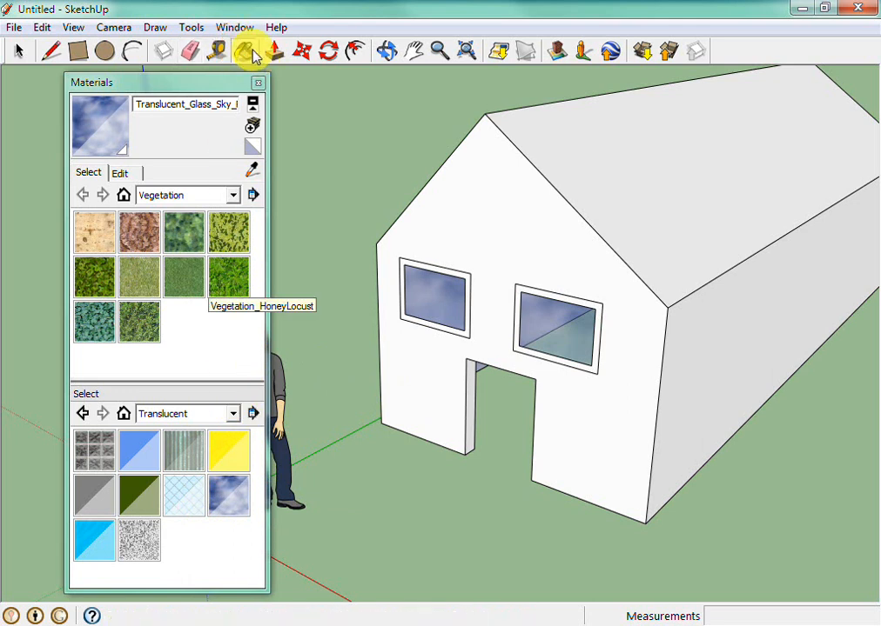
click(234, 414)
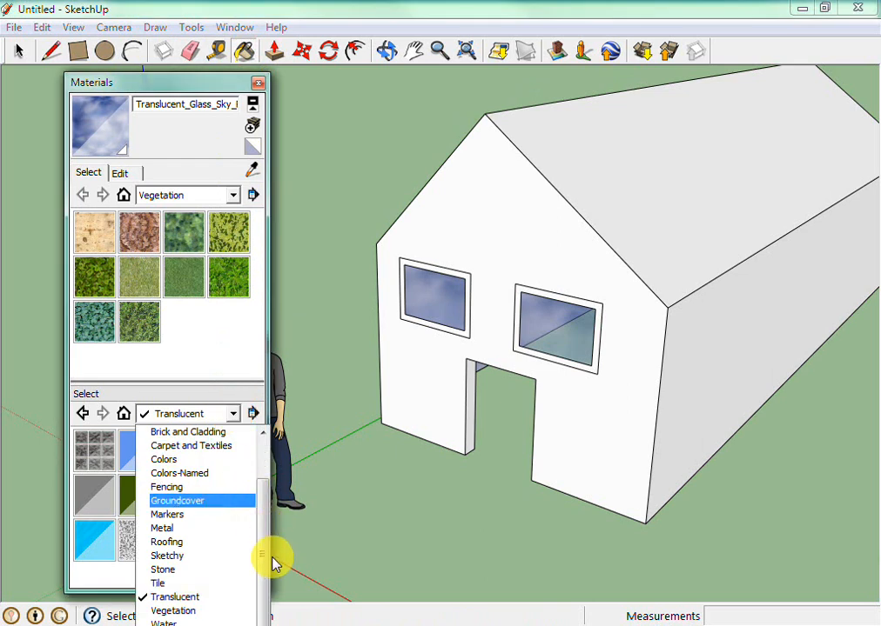
drag(261, 550, 261, 495)
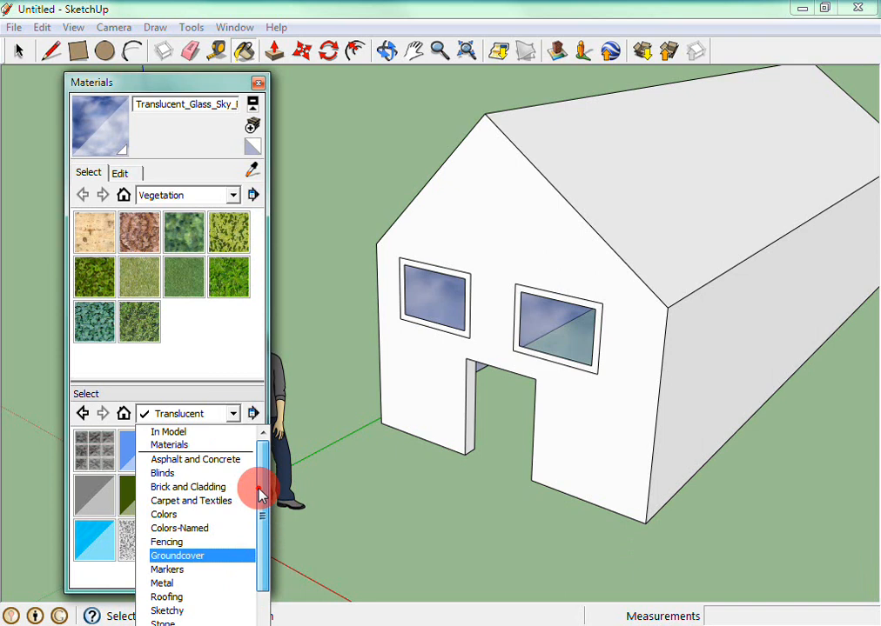
click(214, 460)
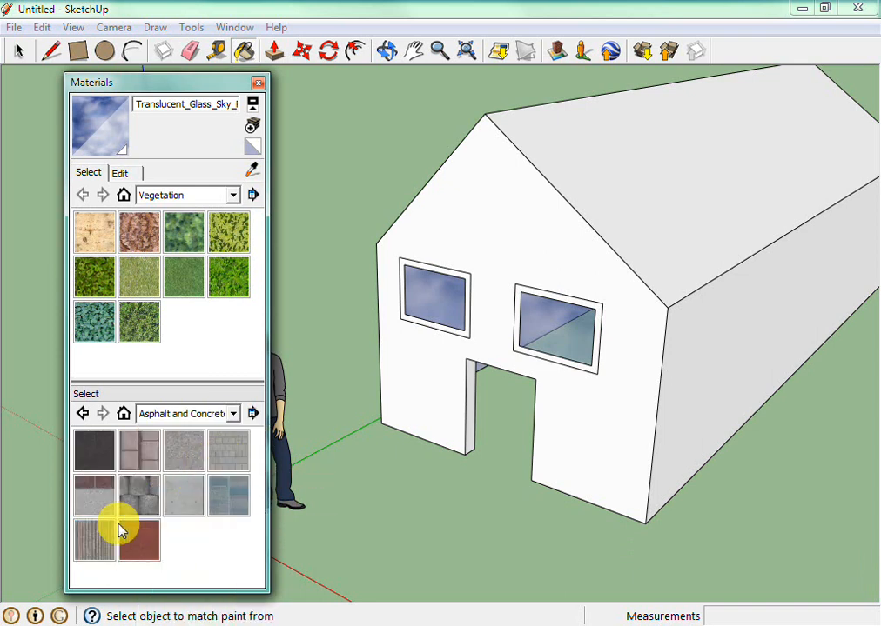
click(96, 541)
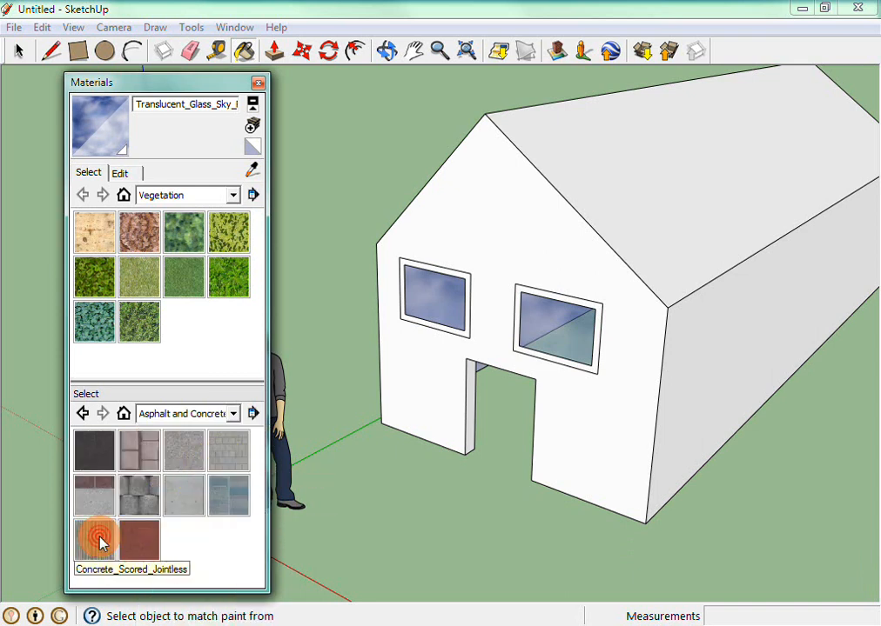
click(502, 215)
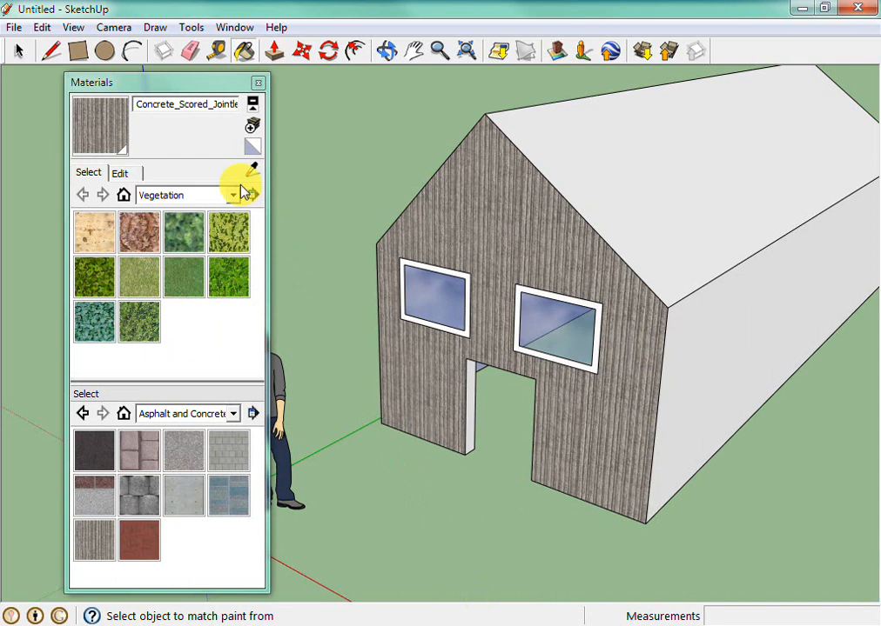
Step: Draw a window rectangle about 0.66 by 0.53 m on the long side wall near the gable corner, below the eave
click(19, 54)
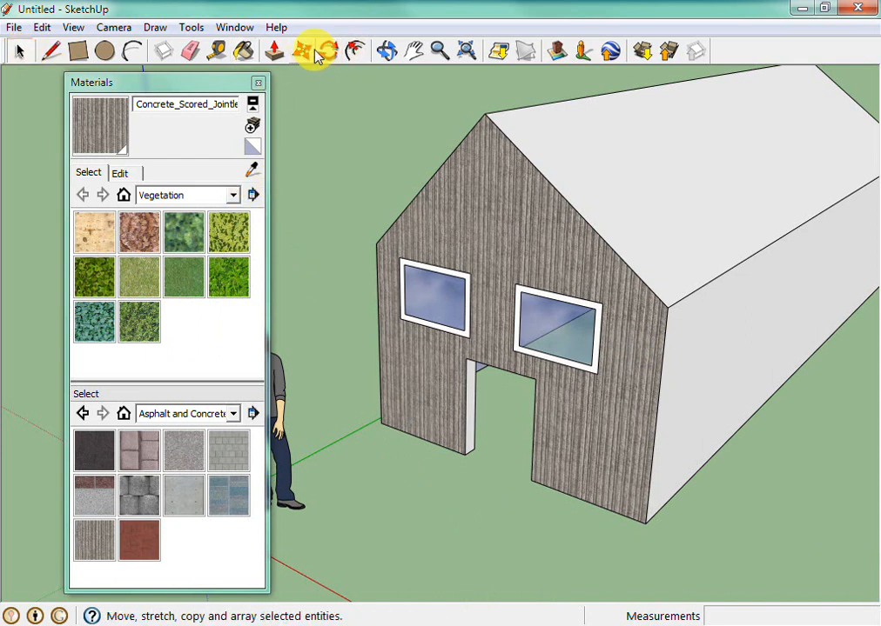
click(387, 54)
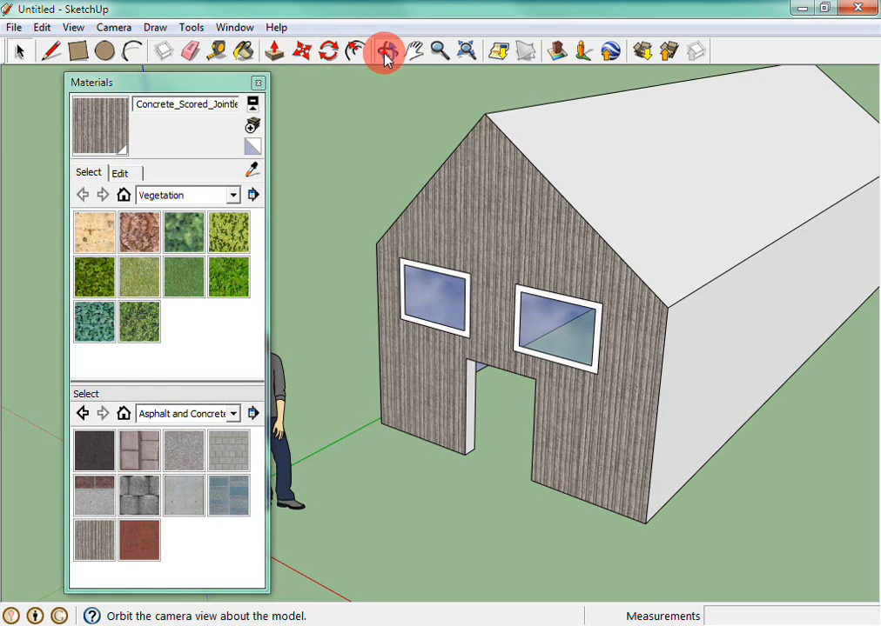
drag(712, 306, 609, 290)
scroll(653, 328, down, 6)
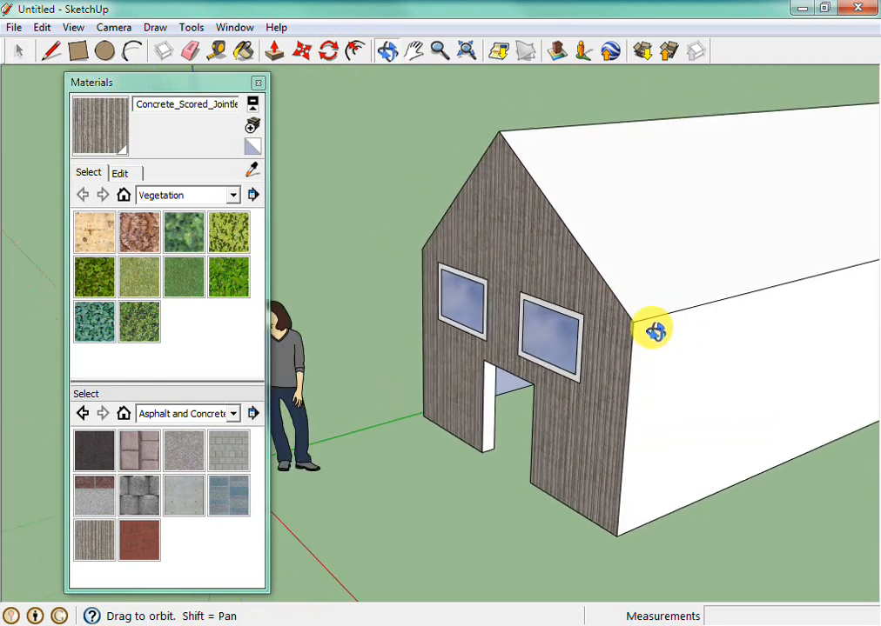
drag(625, 334, 598, 311)
drag(678, 375, 612, 358)
drag(653, 407, 680, 354)
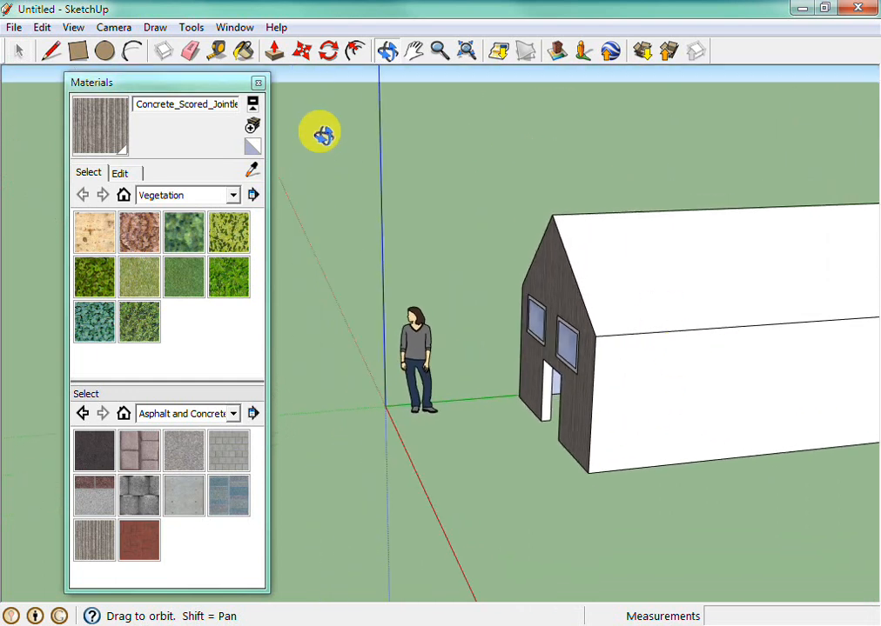
click(412, 51)
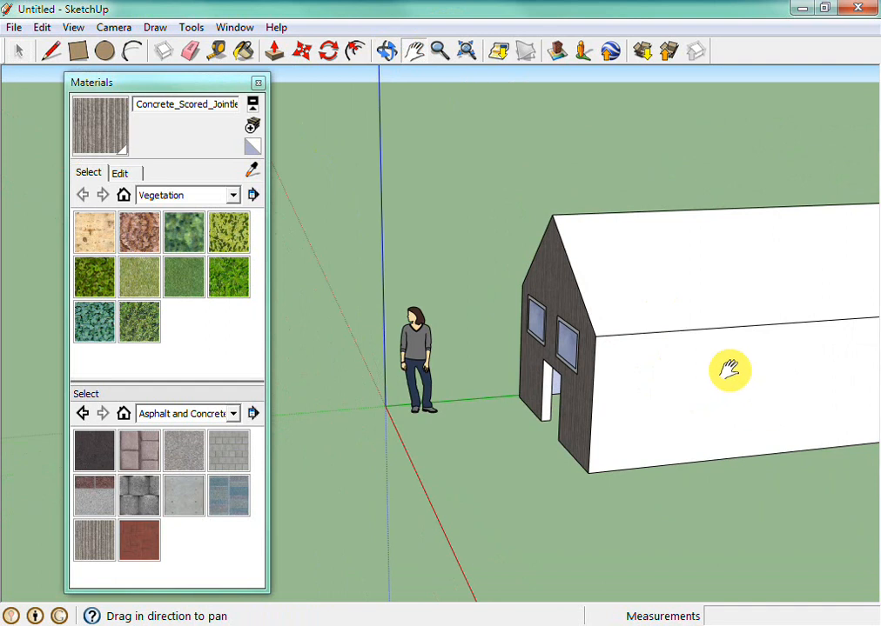
drag(729, 367, 449, 335)
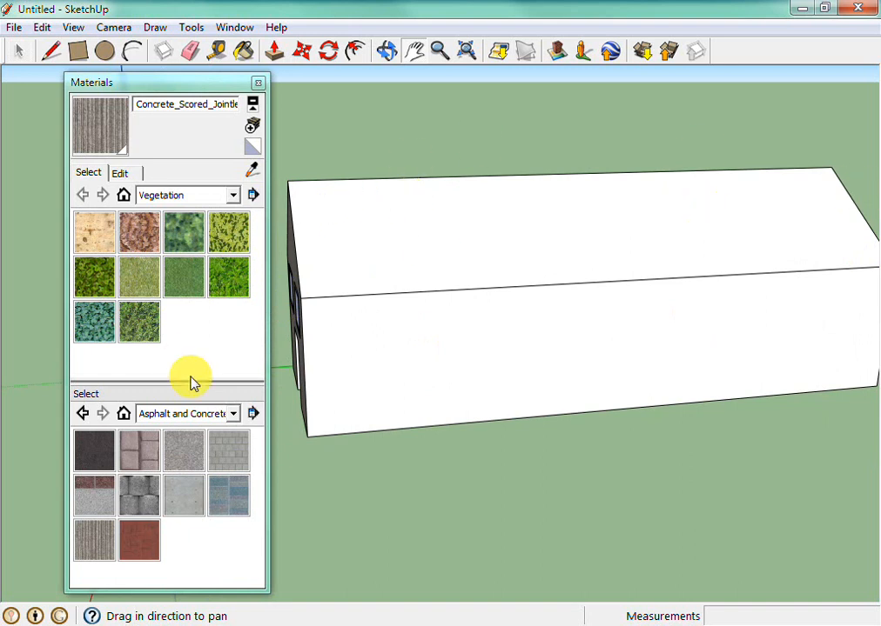
drag(323, 312, 383, 326)
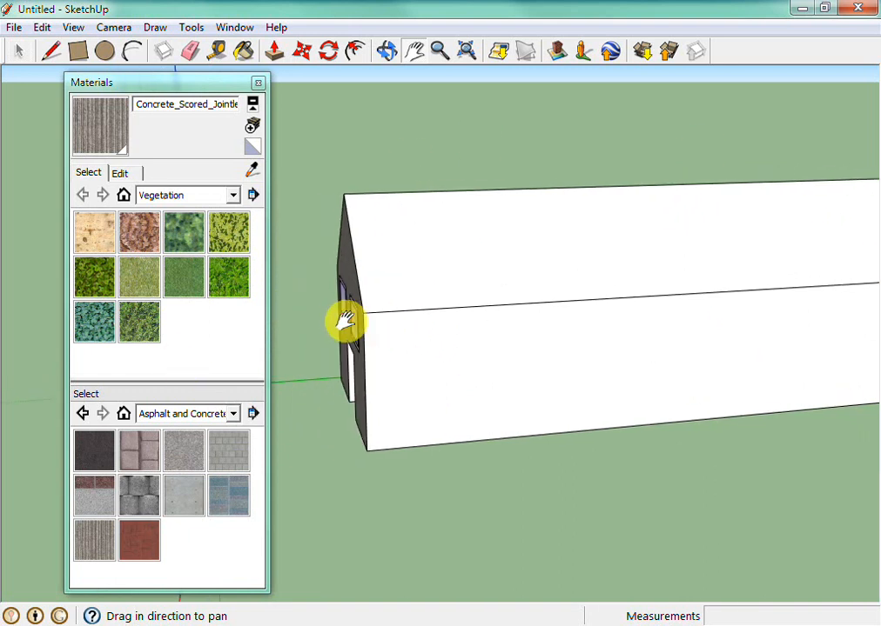
scroll(341, 318, down, 1)
scroll(341, 315, up, 2)
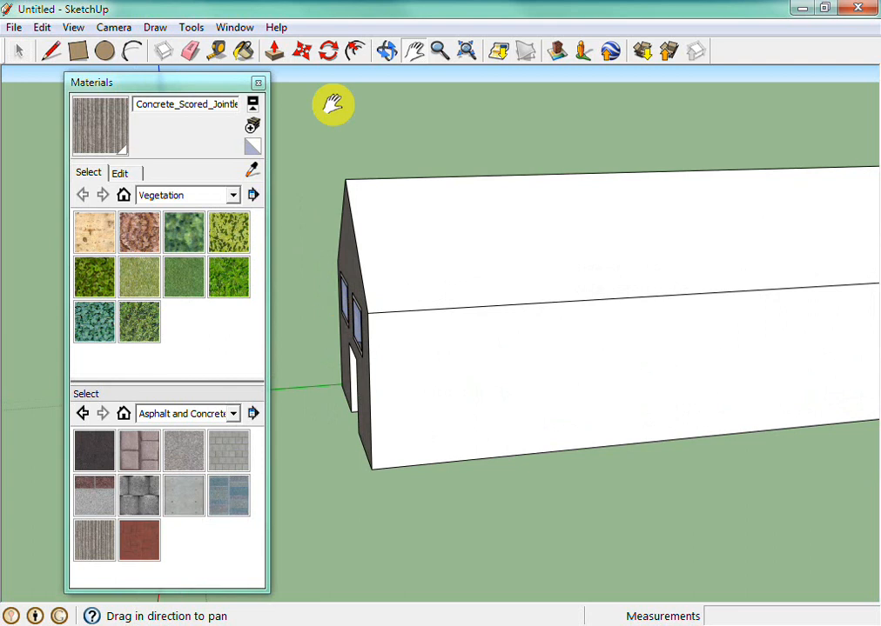
click(386, 52)
drag(365, 287, 466, 228)
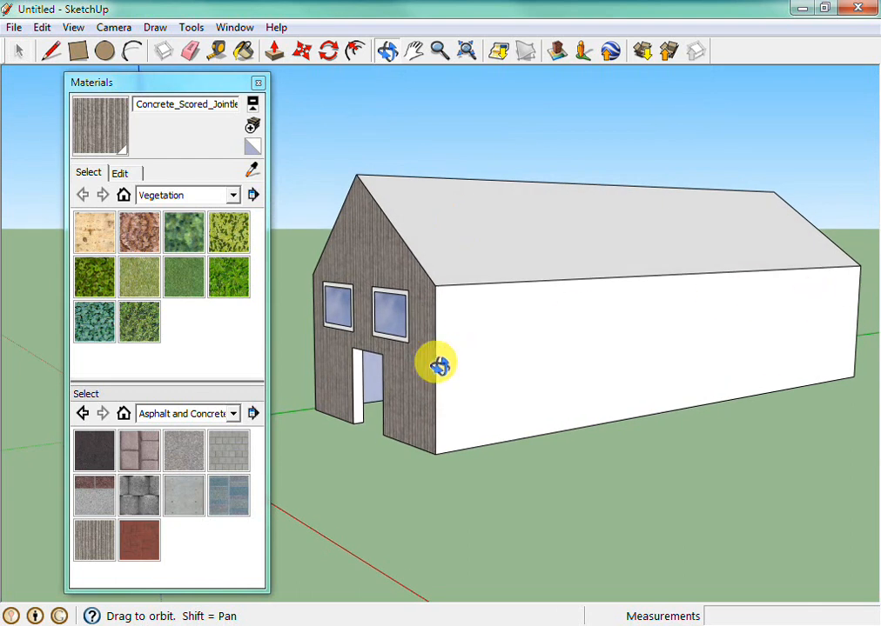
click(79, 51)
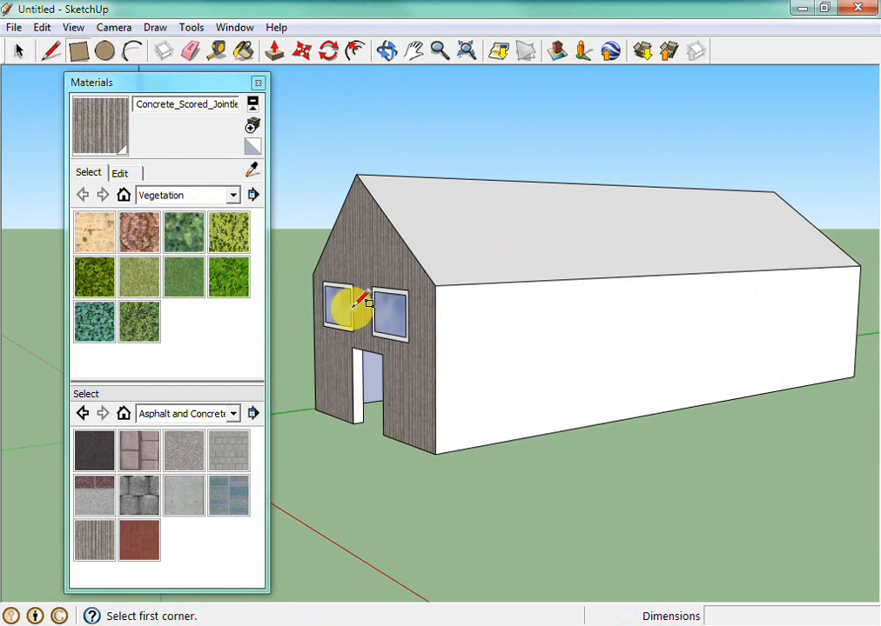
click(453, 305)
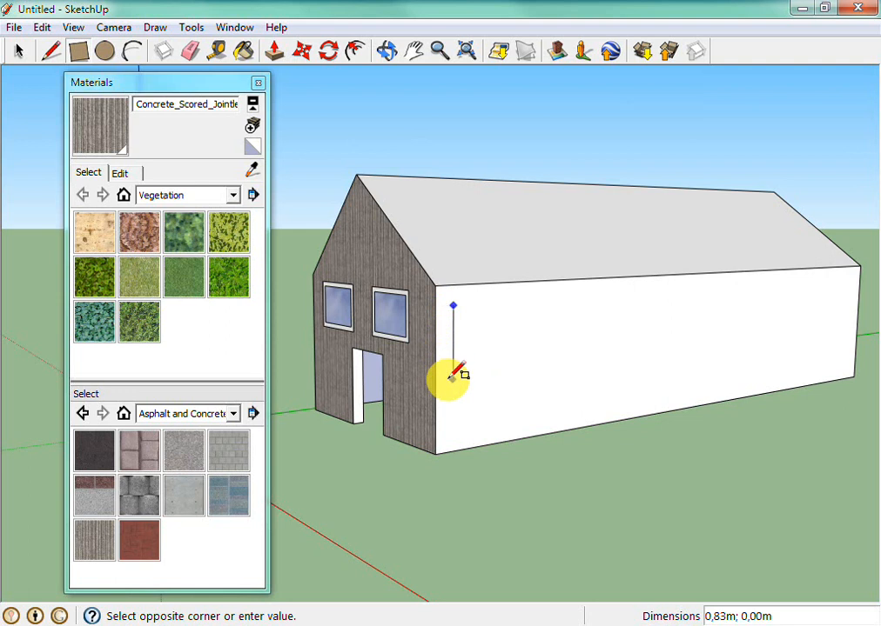
click(501, 348)
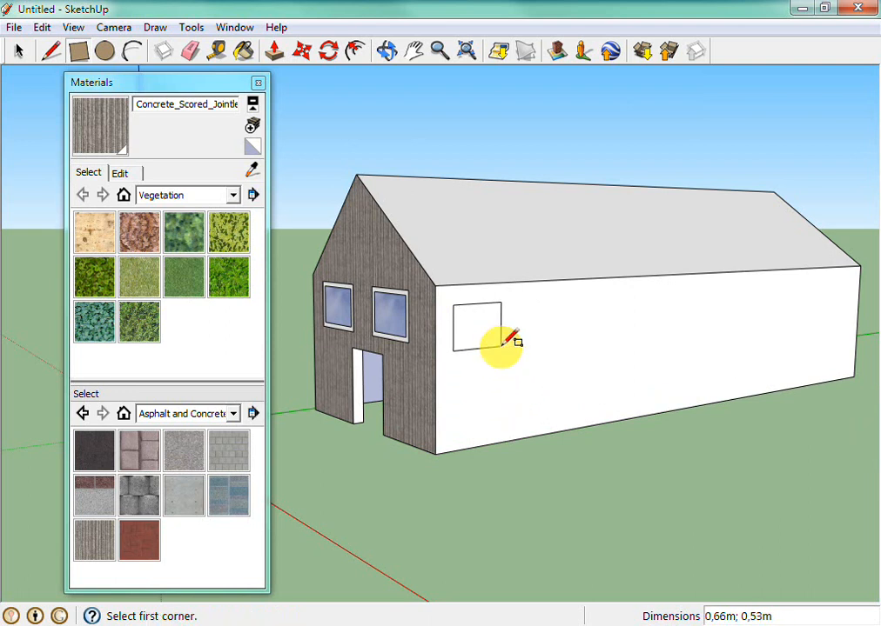
Step: Offset the side-wall window's outline about 0.06 m inward to form its frame
click(356, 52)
click(484, 324)
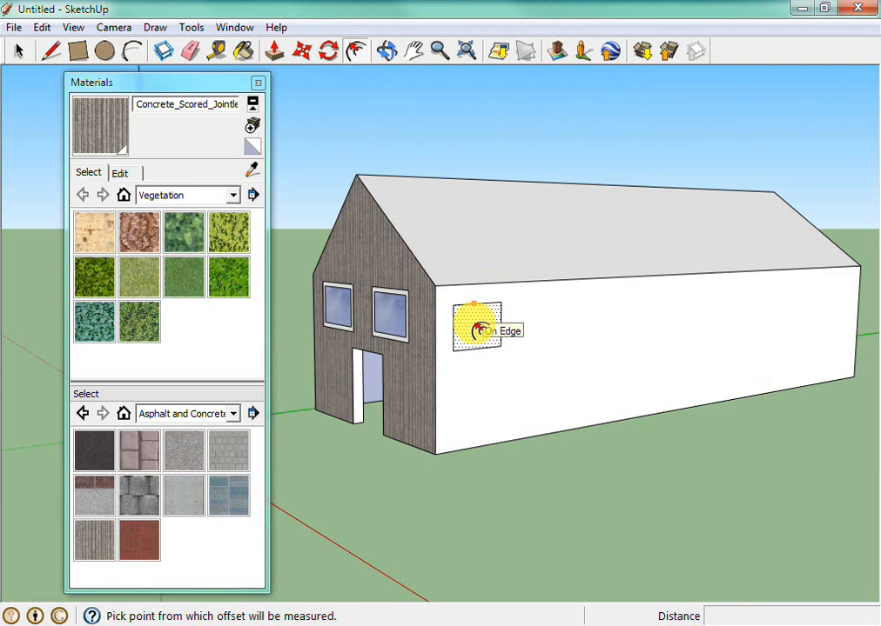
click(479, 329)
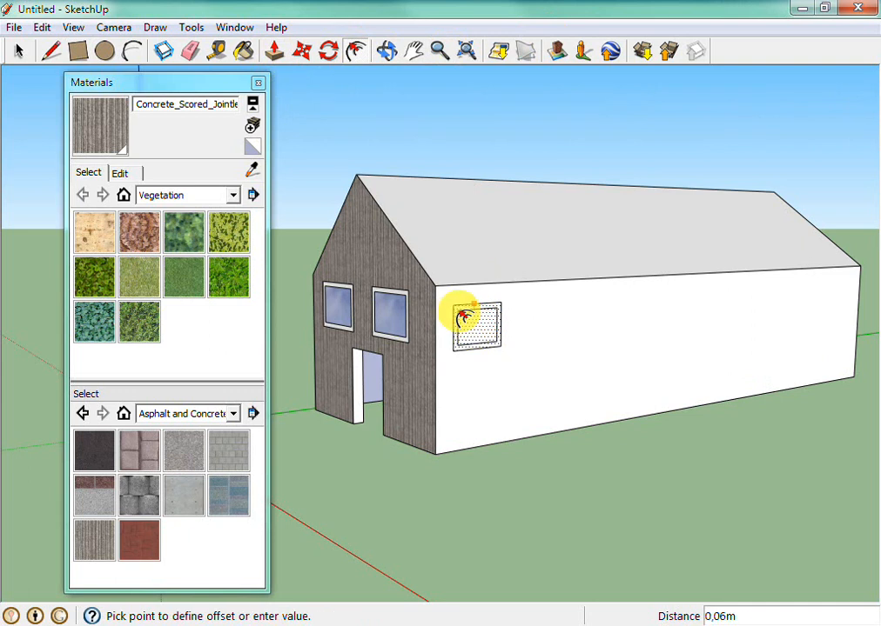
click(462, 316)
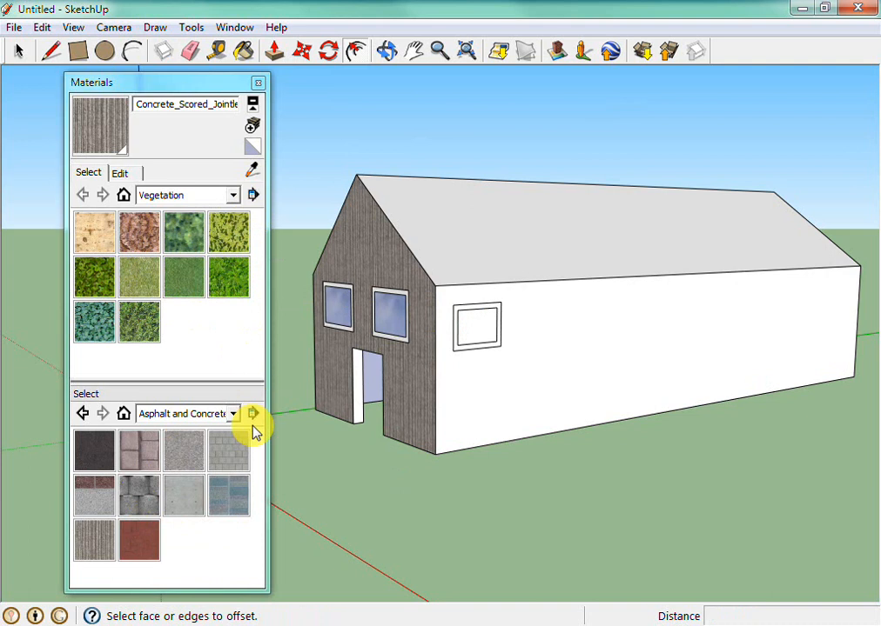
Step: Paint the side-wall window's inner pane with the Translucent_Glass_Sky_Reflection material from the Translucent collection
click(233, 415)
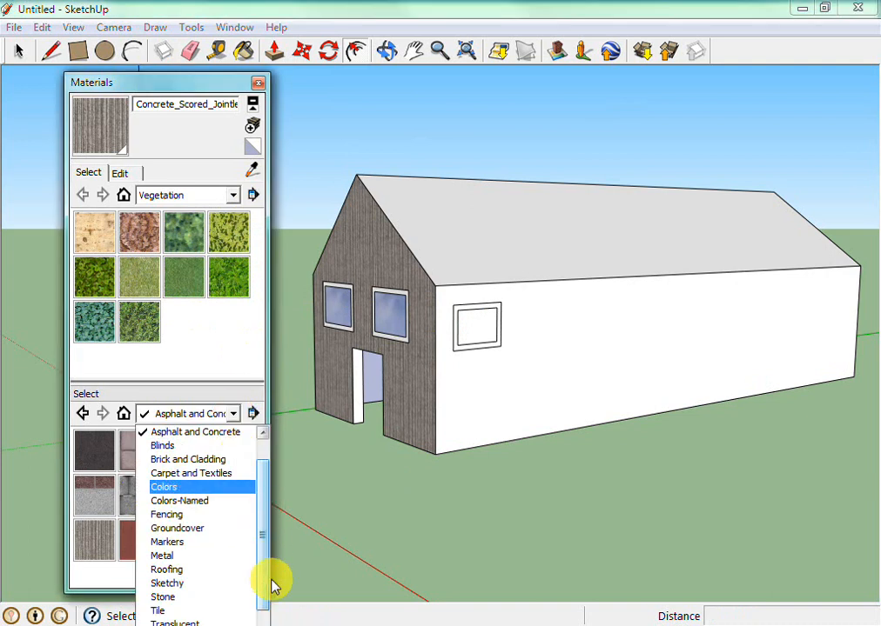
click(217, 621)
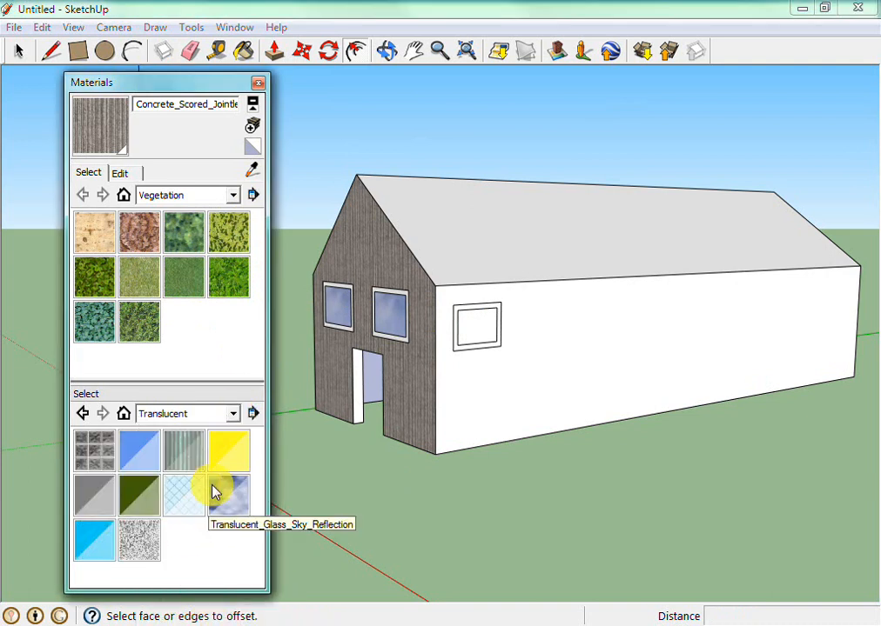
click(233, 509)
click(477, 324)
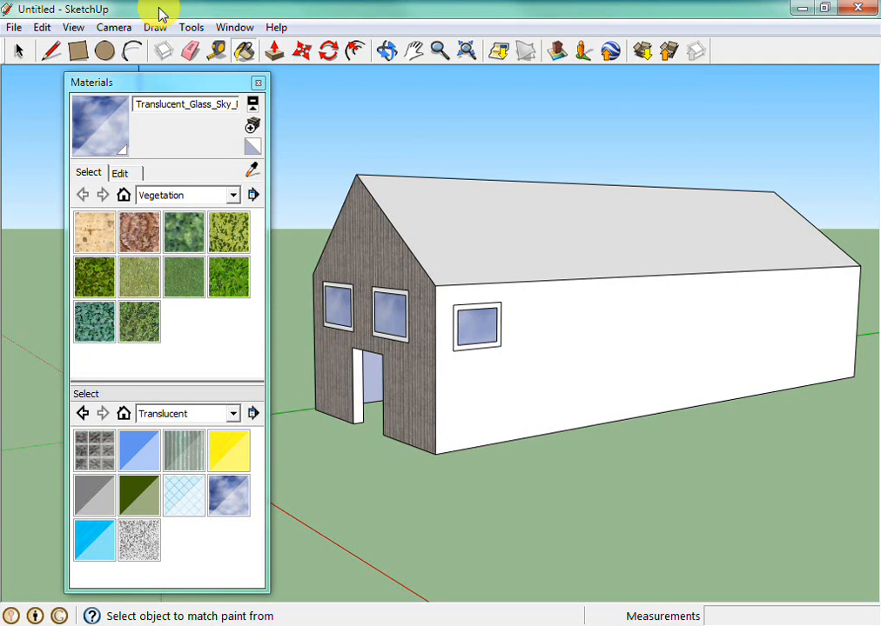
Step: Select the side-wall window with its frame, try placing a copy about 1.15 m along the wall, and undo the copy
click(19, 54)
click(19, 53)
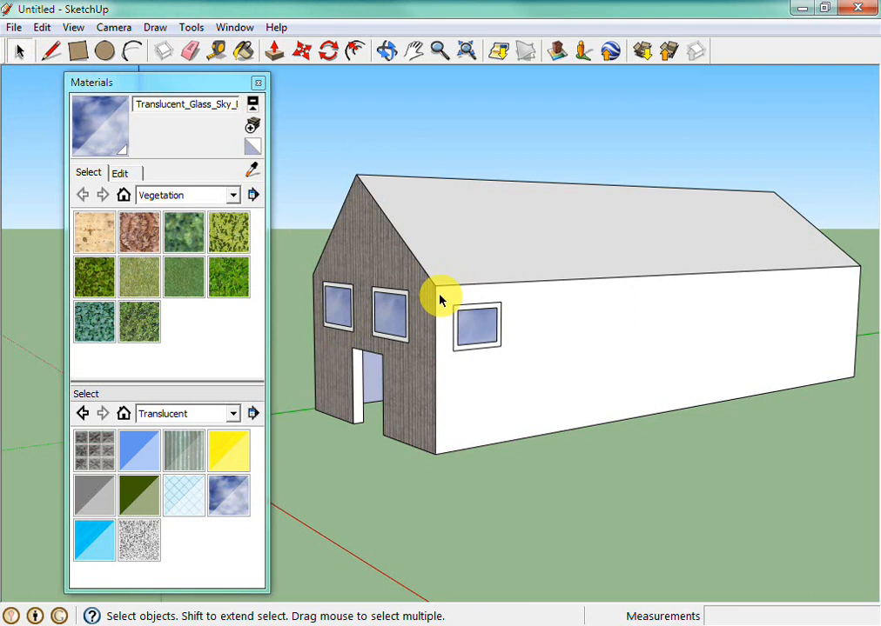
drag(443, 296, 524, 371)
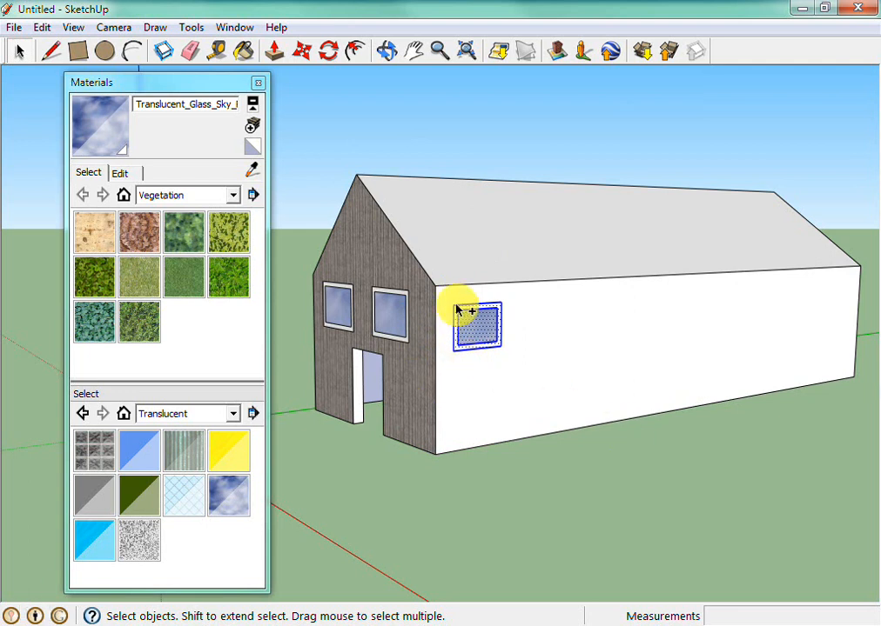
click(483, 329)
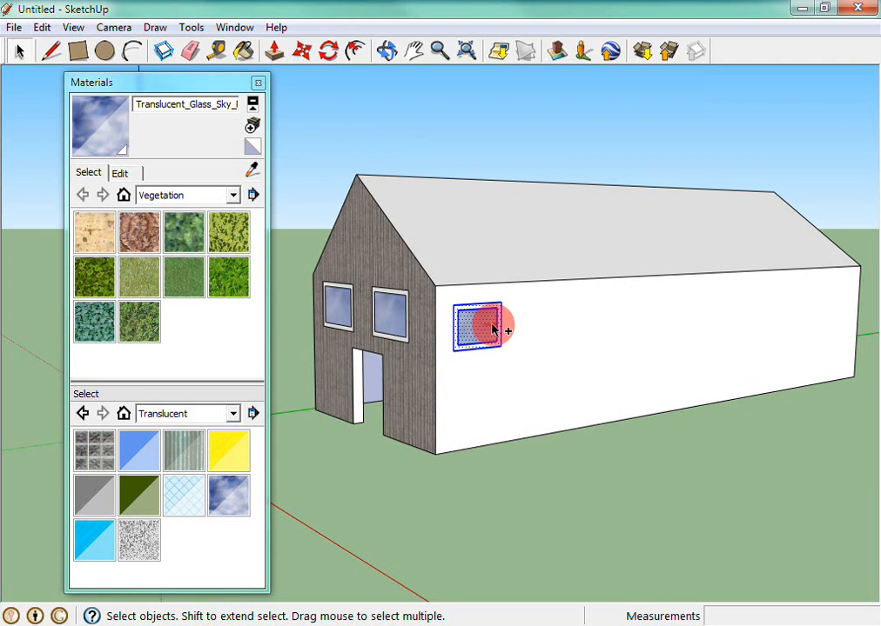
click(494, 323)
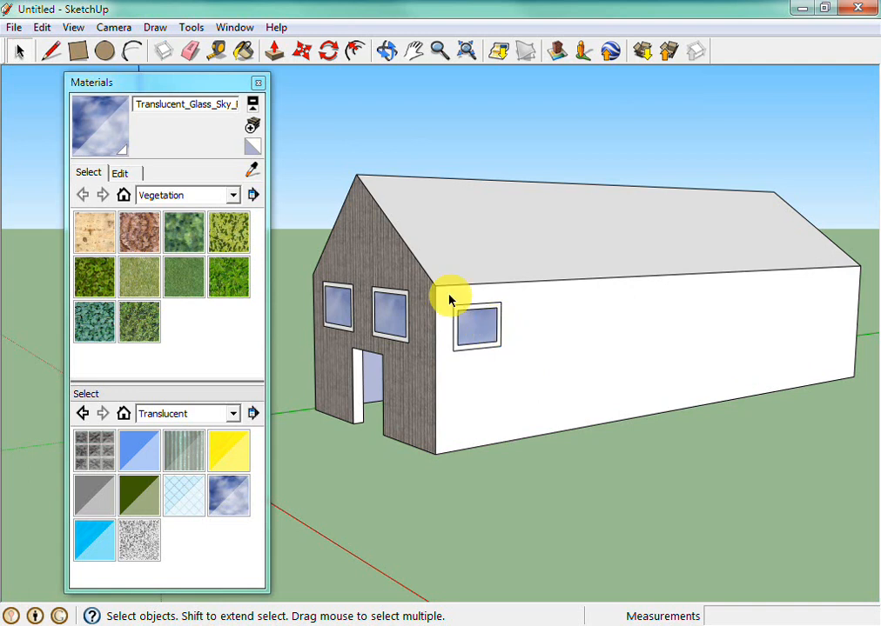
drag(442, 299, 527, 369)
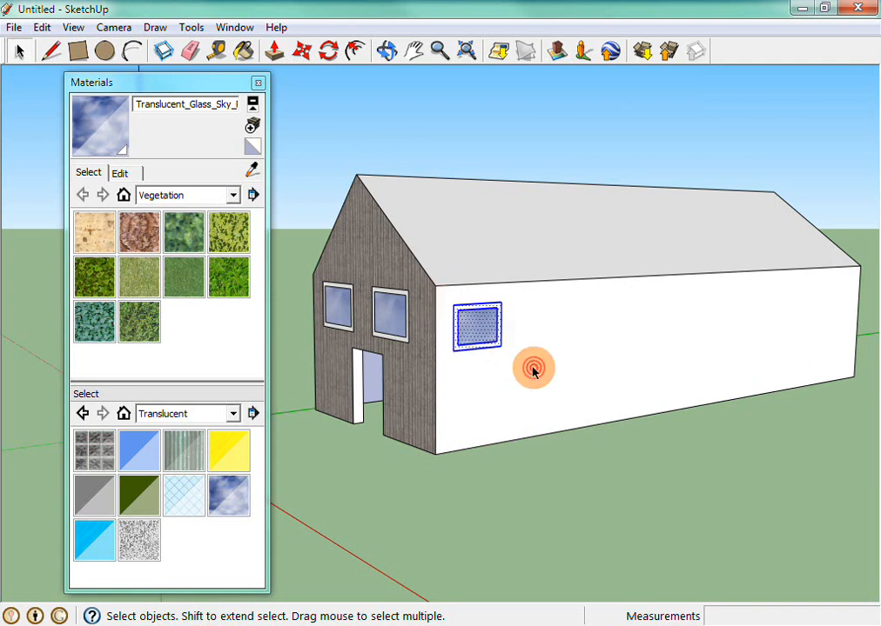
click(304, 53)
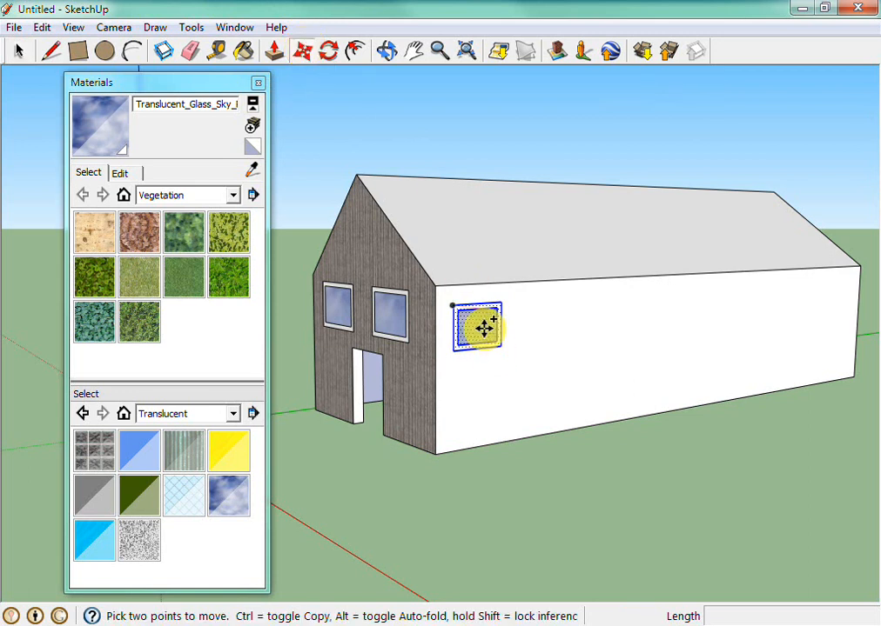
key(ctrl)
drag(484, 327, 564, 310)
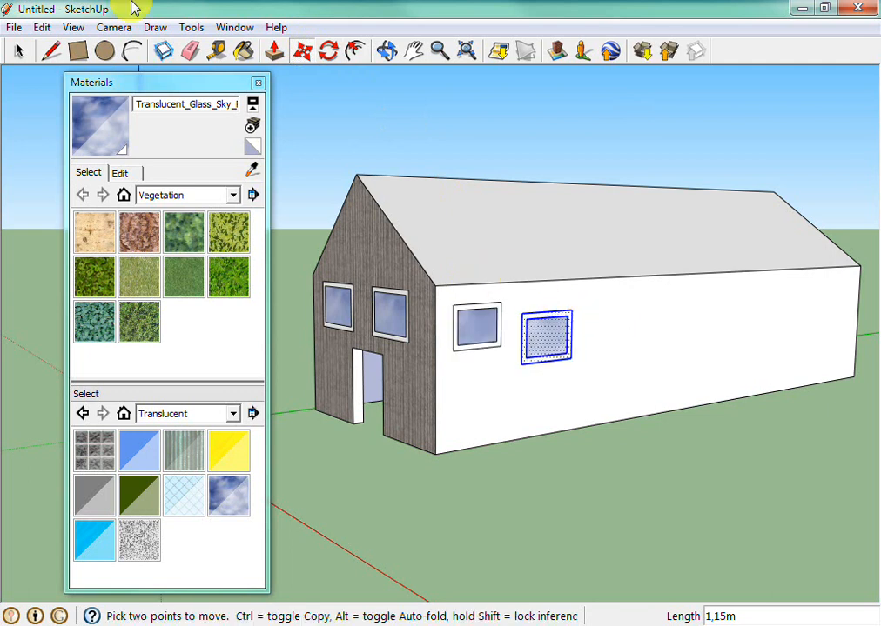
click(41, 27)
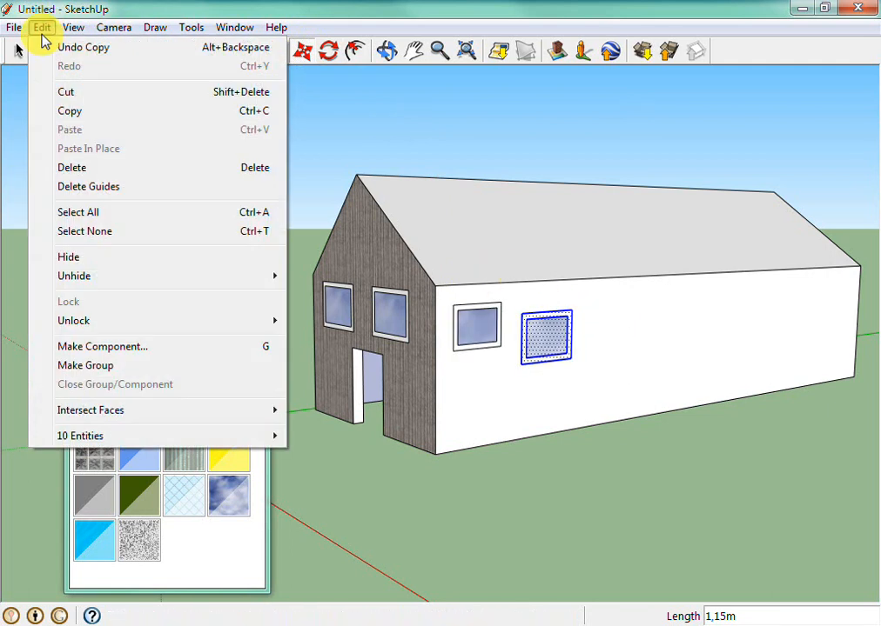
click(54, 48)
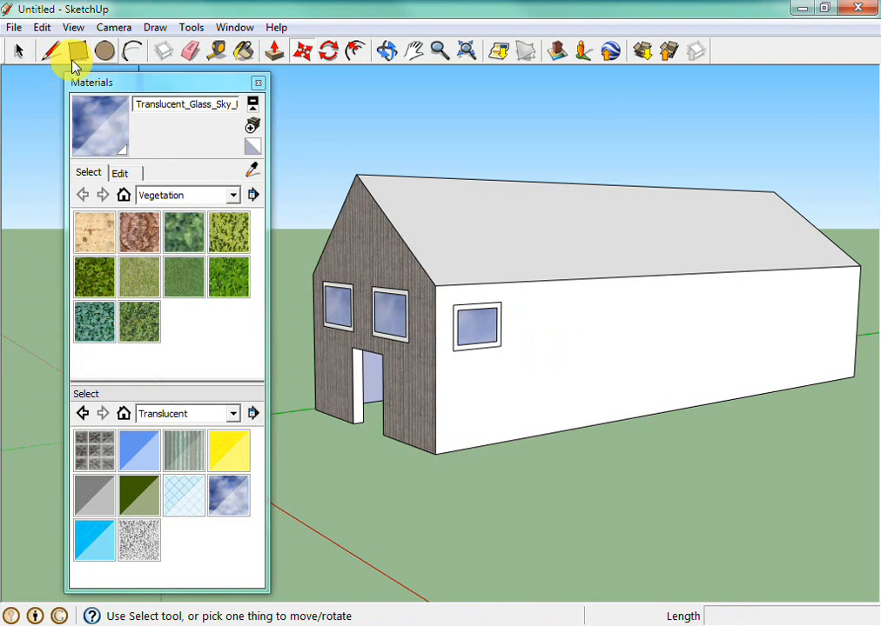
Step: Select the side-wall window with its frame and copy it about 0.96 m along the wall
click(20, 51)
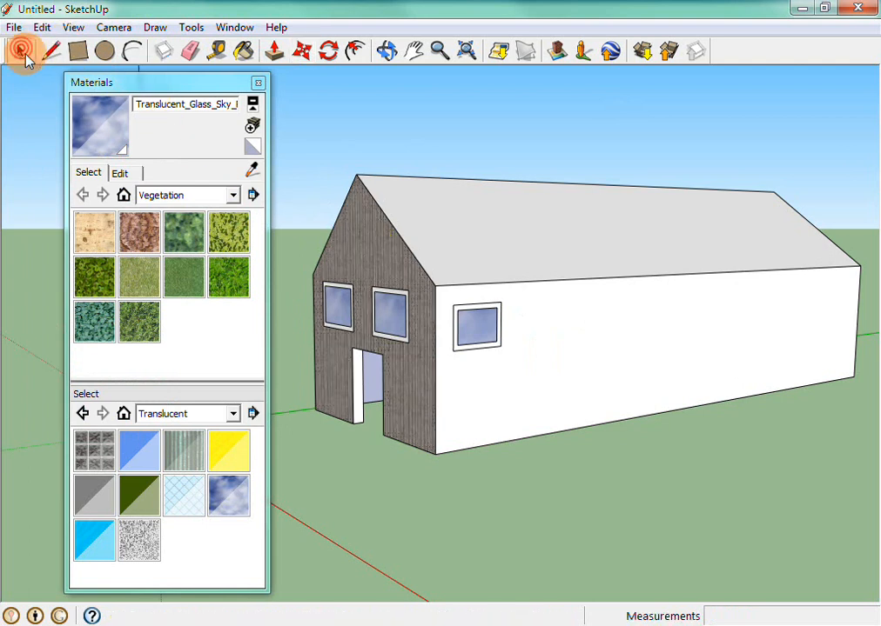
drag(446, 293, 520, 367)
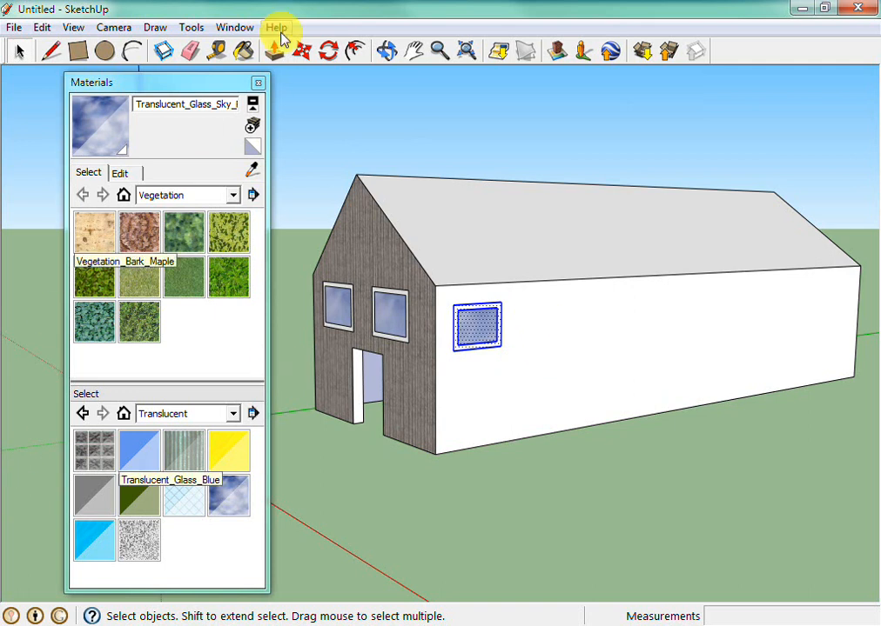
click(305, 52)
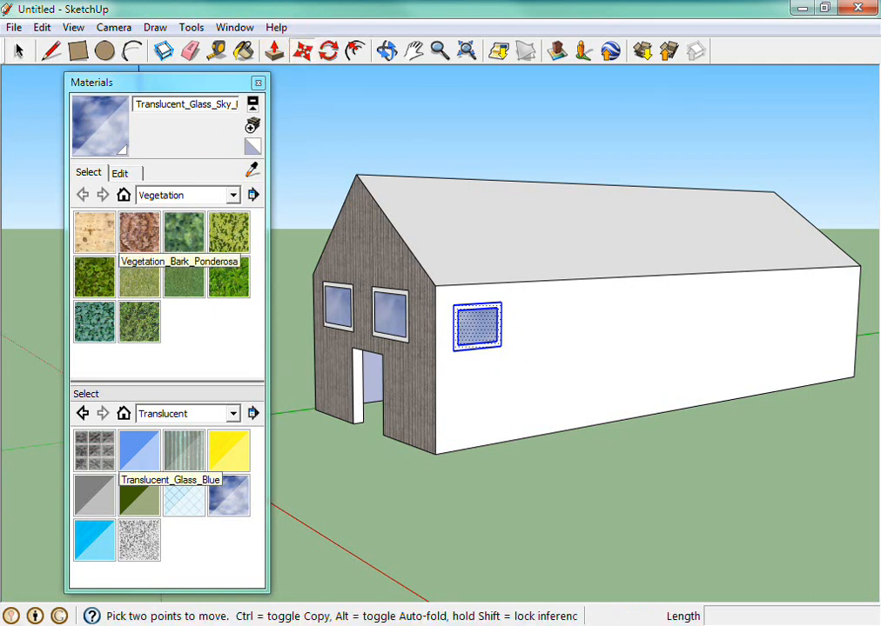
click(478, 317)
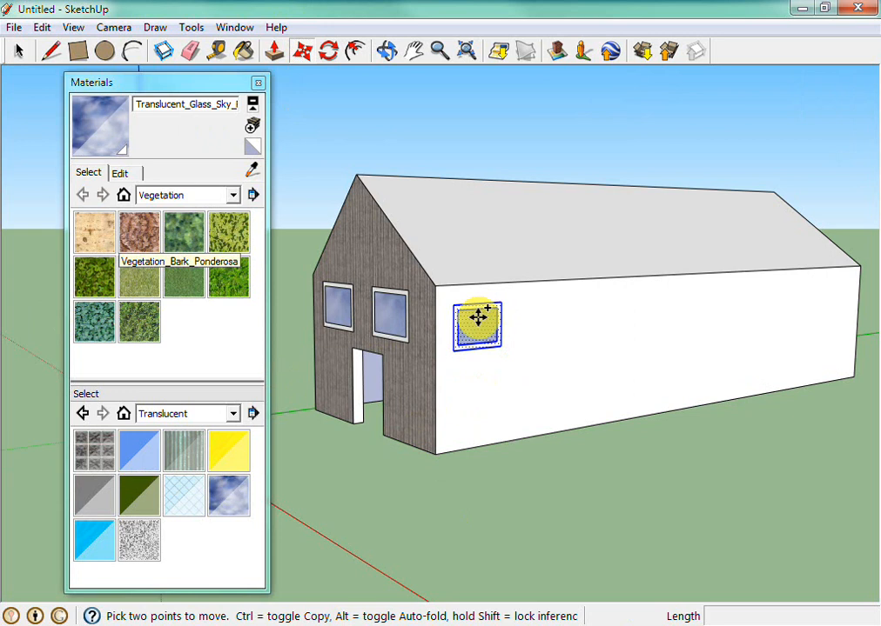
key(ctrl)
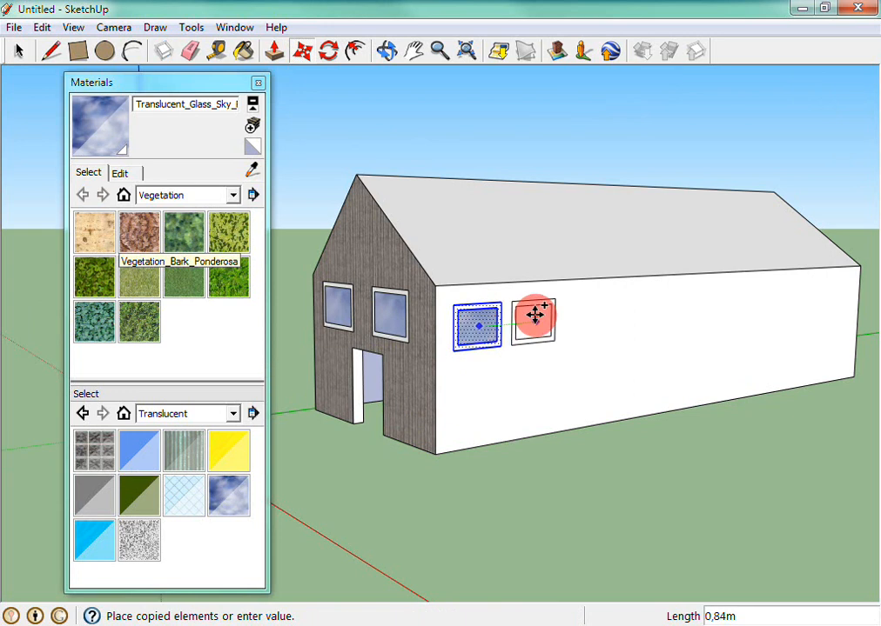
click(540, 314)
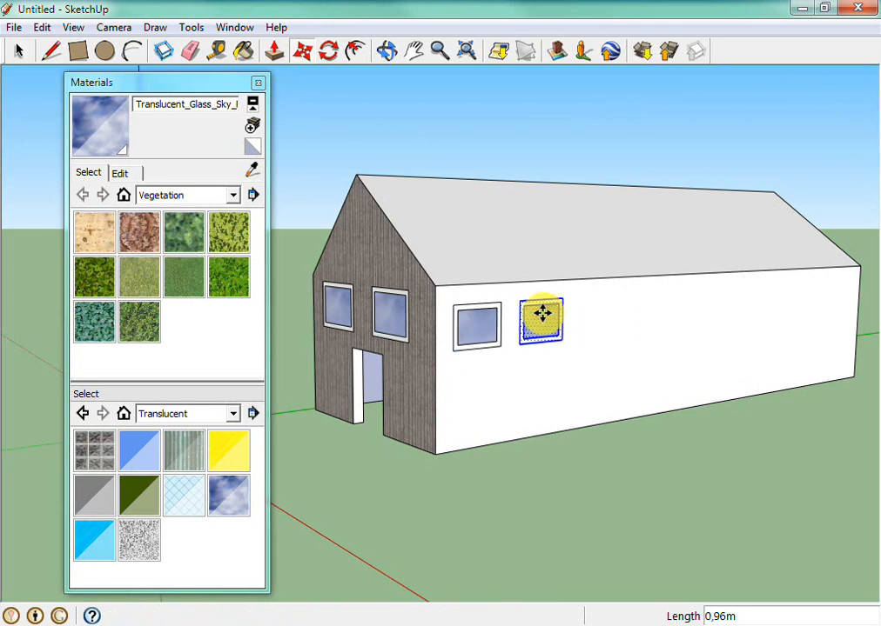
Step: Copy the window twice more along the side wall, at spacings of about 1.01 m and 0.97 m
click(541, 322)
key(ctrl)
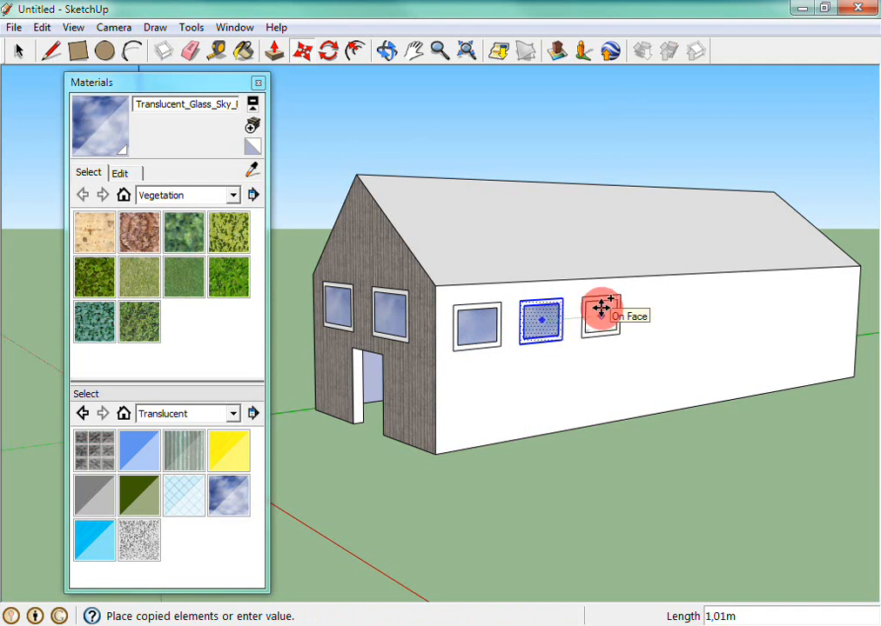
click(601, 309)
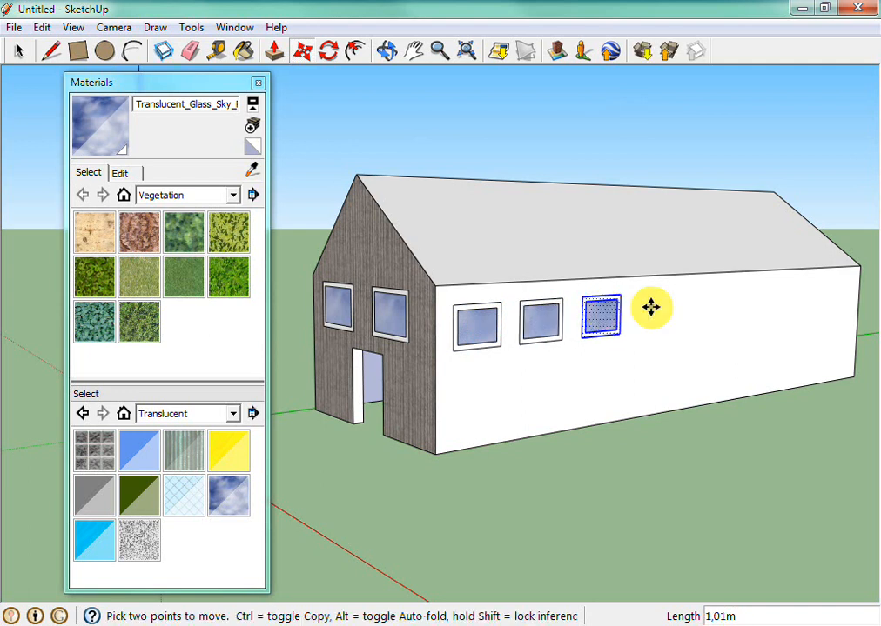
click(603, 311)
key(ctrl)
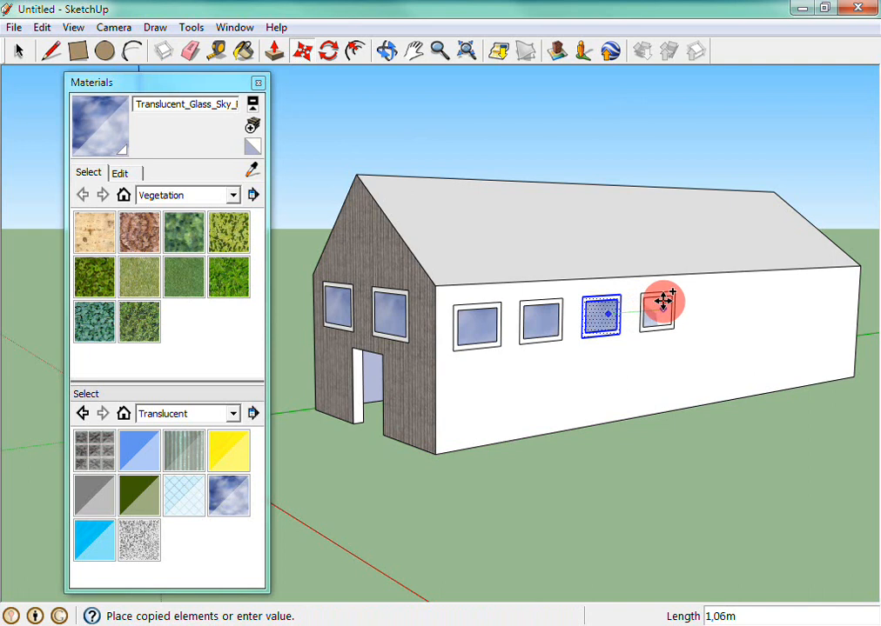
click(659, 303)
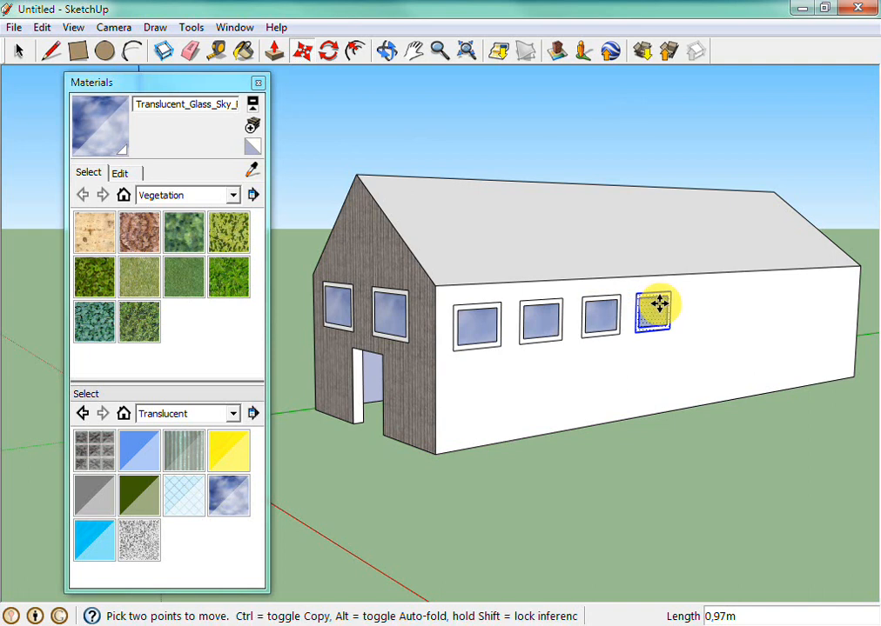
Step: Add a fifth and sixth window to the side-wall row, each copied about 0.91 m farther along
click(653, 309)
key(ctrl)
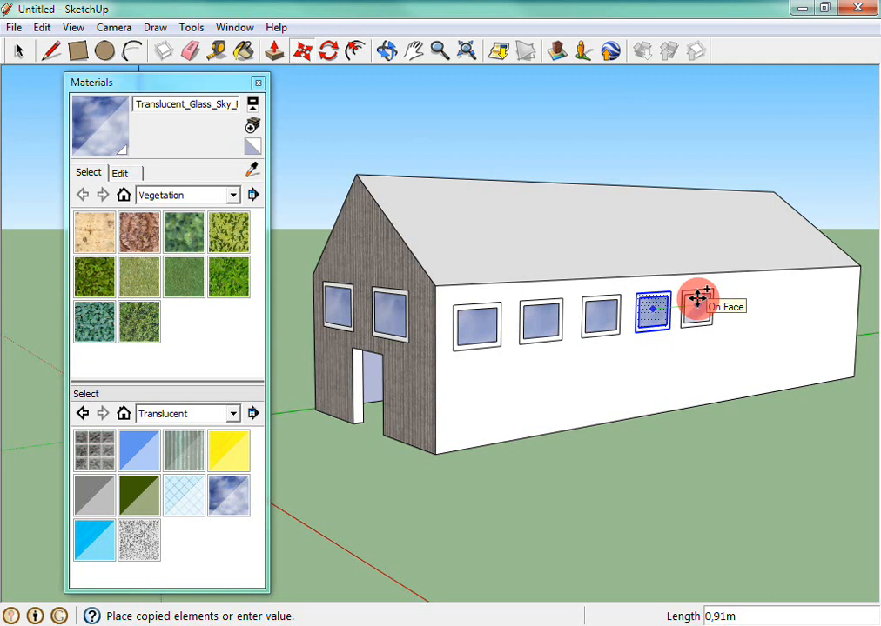
click(697, 299)
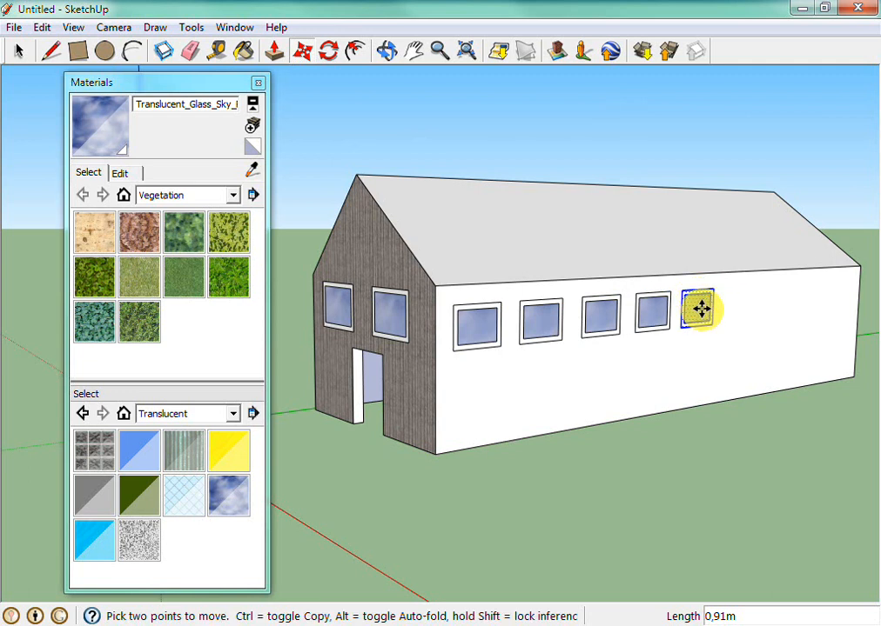
click(701, 309)
key(ctrl)
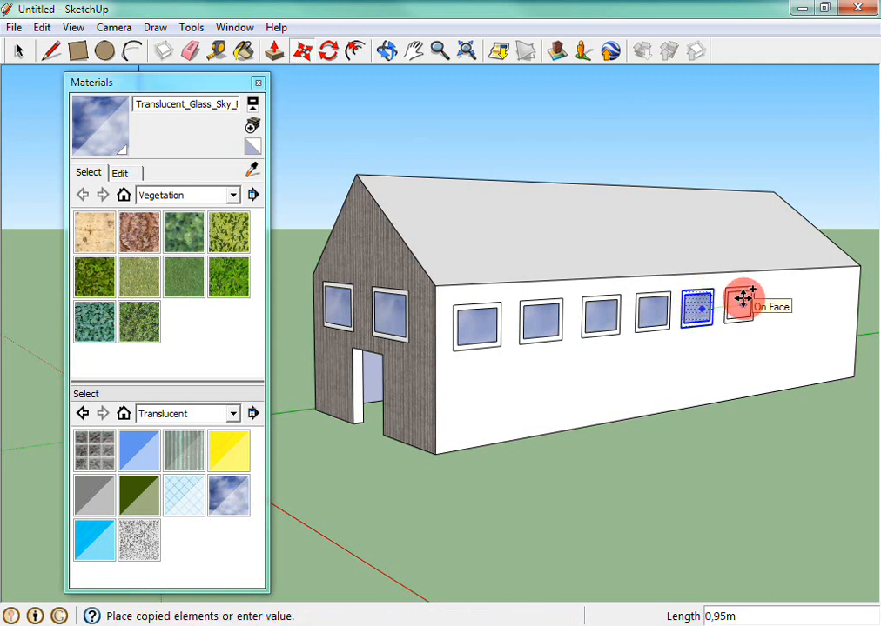
click(741, 300)
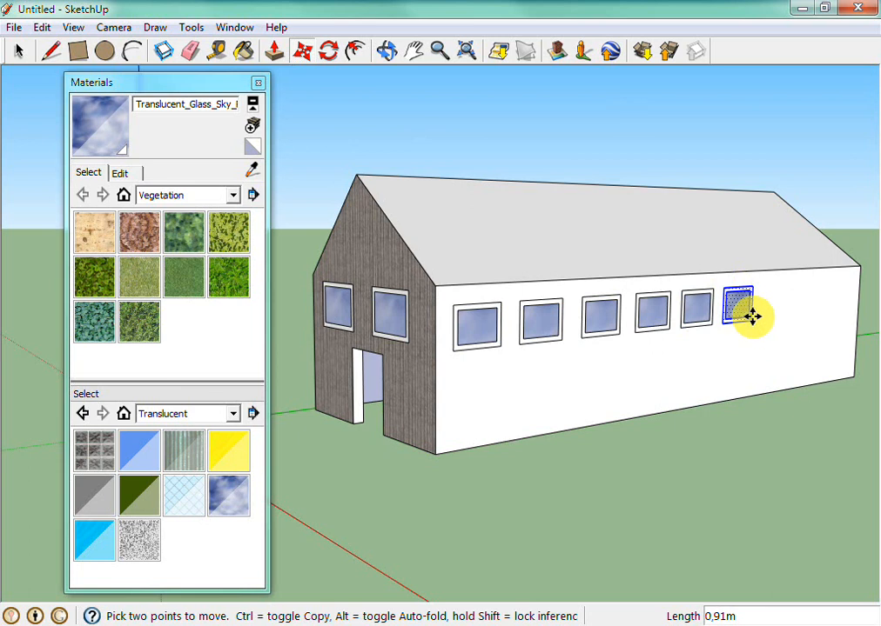
Step: Copy the sixth window twice more toward the far end of the side wall, making a row of eight
drag(745, 307, 811, 294)
key(ctrl)
key(ctrl)
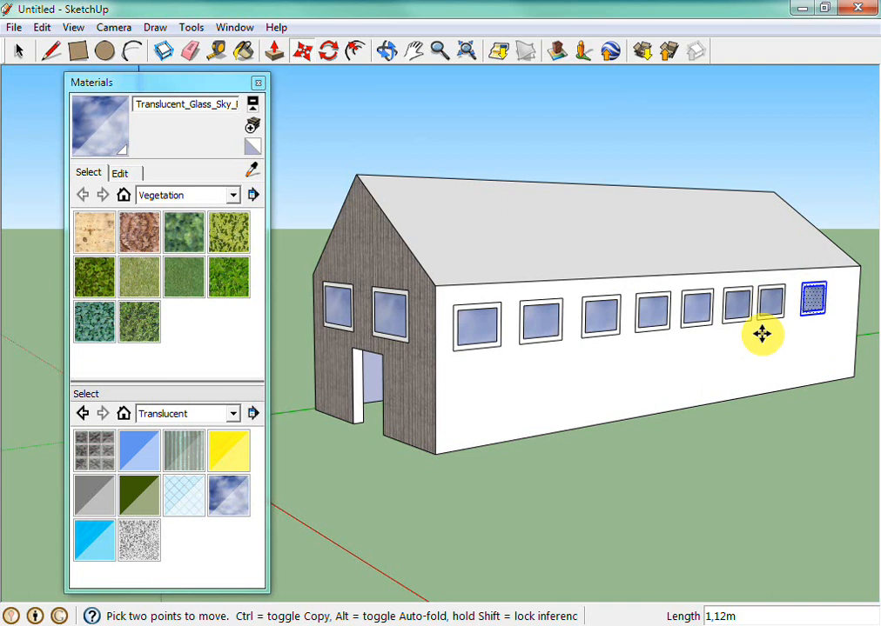
mouse_move(497, 396)
mouse_down()
mouse_move(251, 464)
mouse_move(554, 364)
mouse_move(521, 390)
mouse_move(502, 390)
mouse_move(497, 406)
mouse_move(484, 400)
mouse_up()
right_click(473, 401)
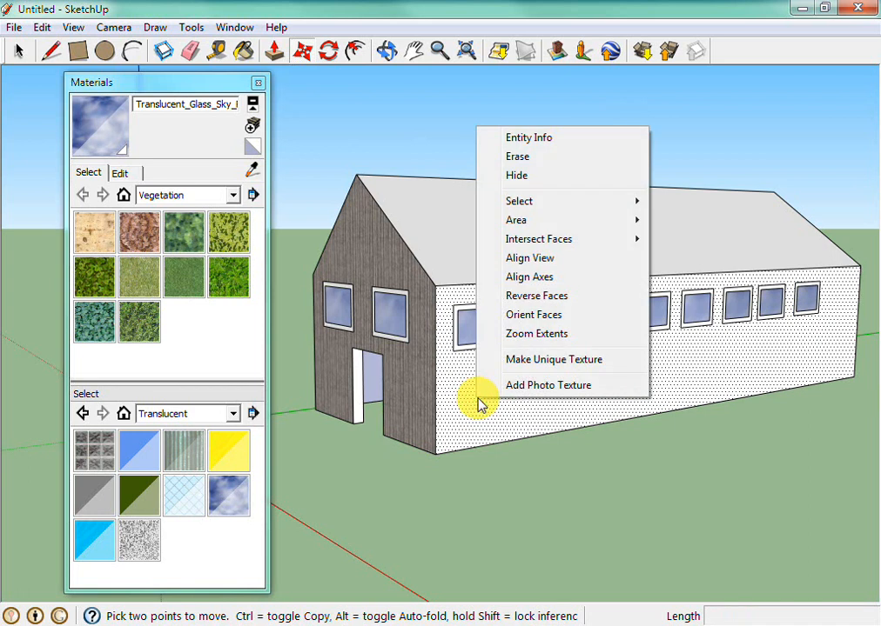
click(702, 540)
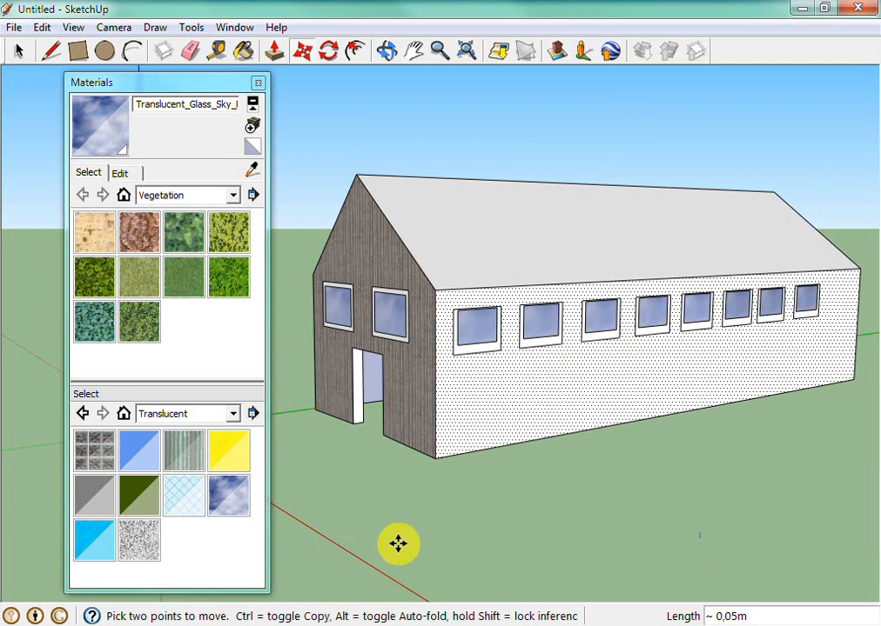
click(398, 544)
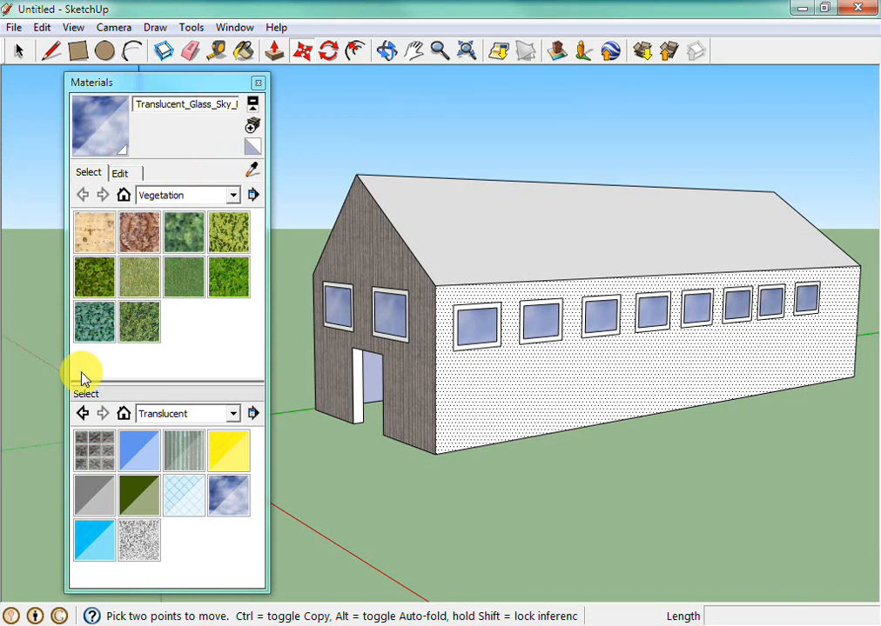
Step: Paint the long side wall around the windows with the Brick_Antique material from the Brick and Cladding collection
click(234, 415)
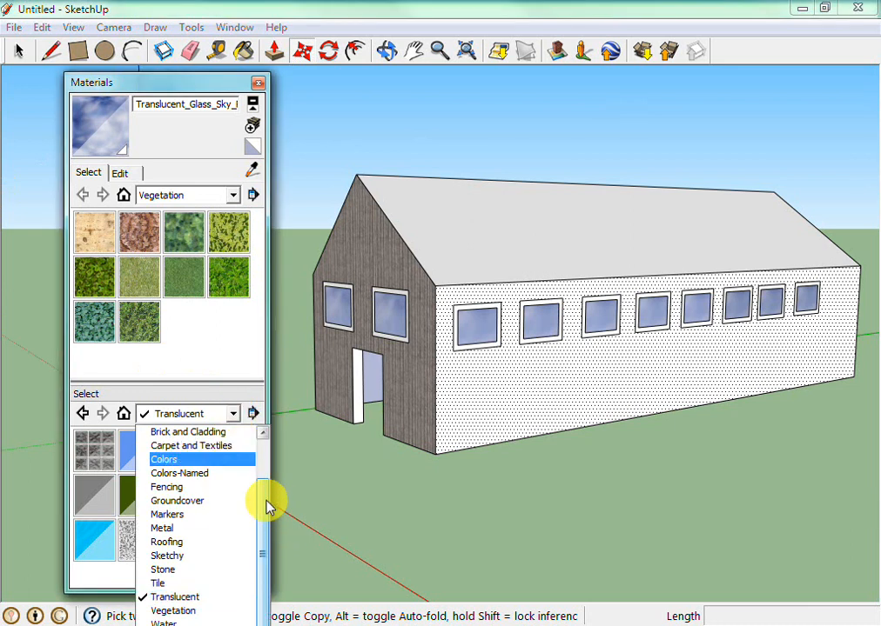
click(228, 433)
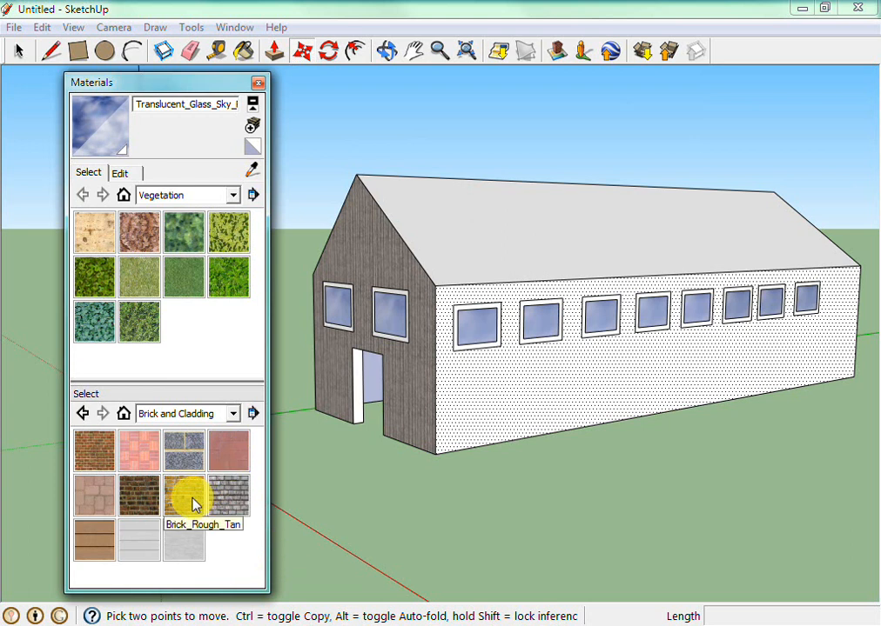
click(92, 452)
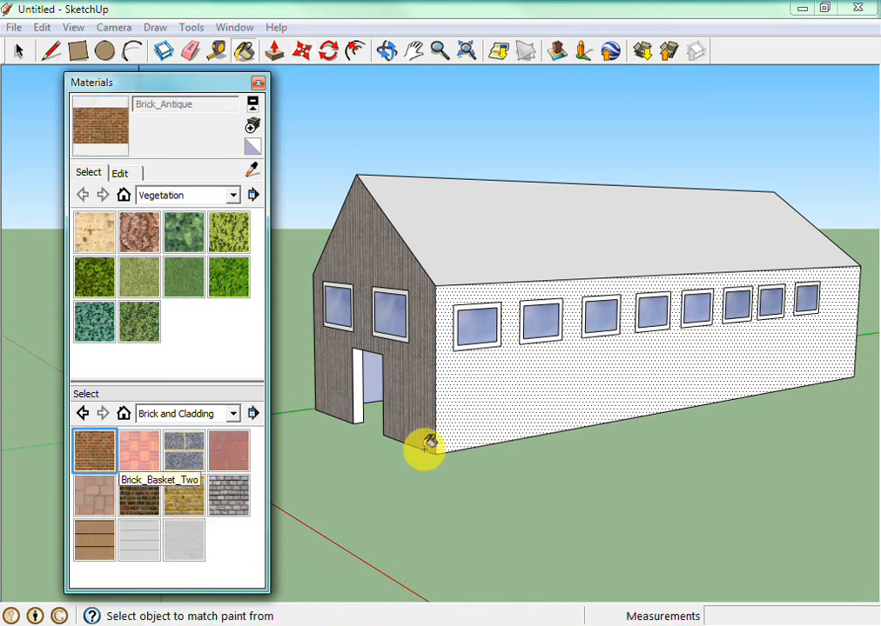
click(518, 375)
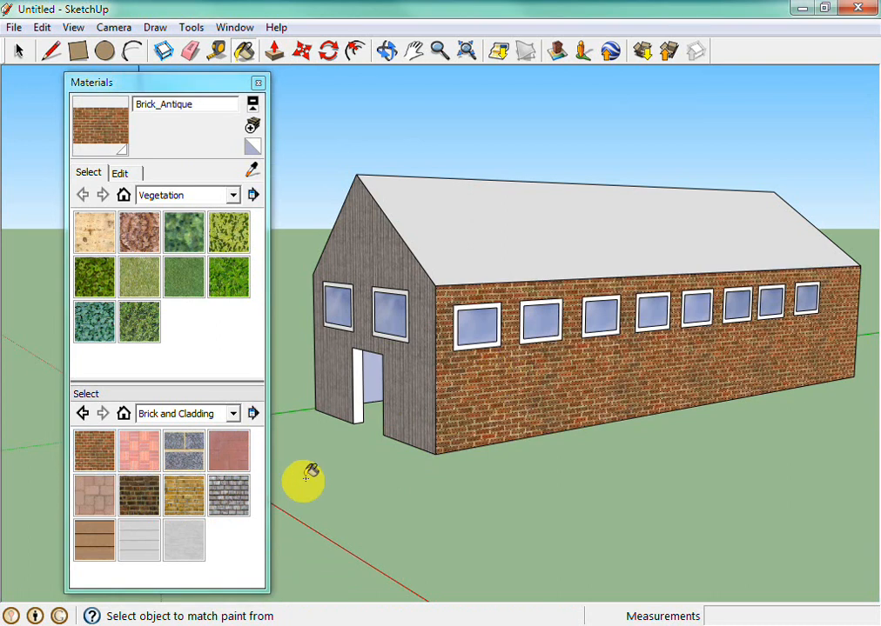
Step: Paint the roof slope above the brick wall with the dark Roofing_Shingles_GAF material from the Roofing collection
click(236, 416)
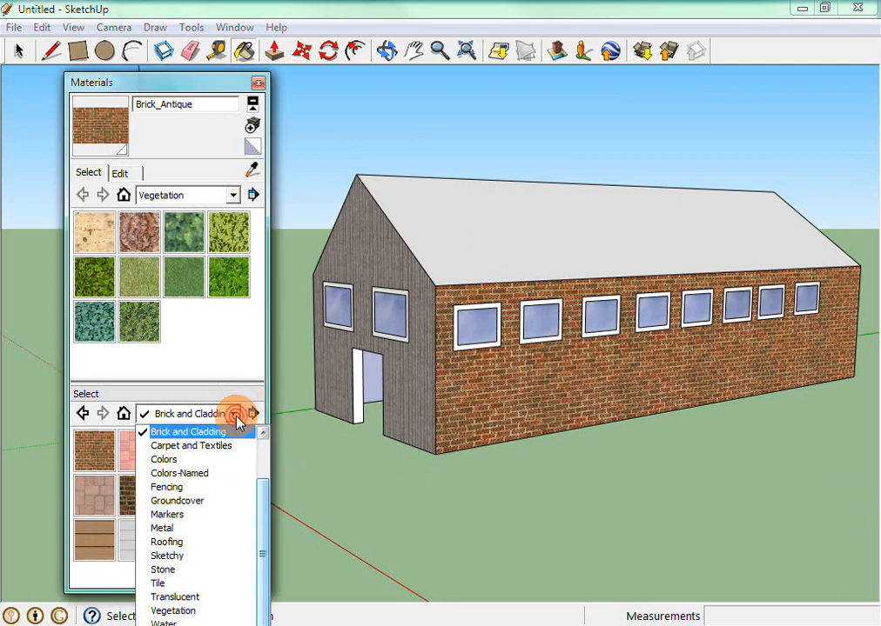
click(231, 544)
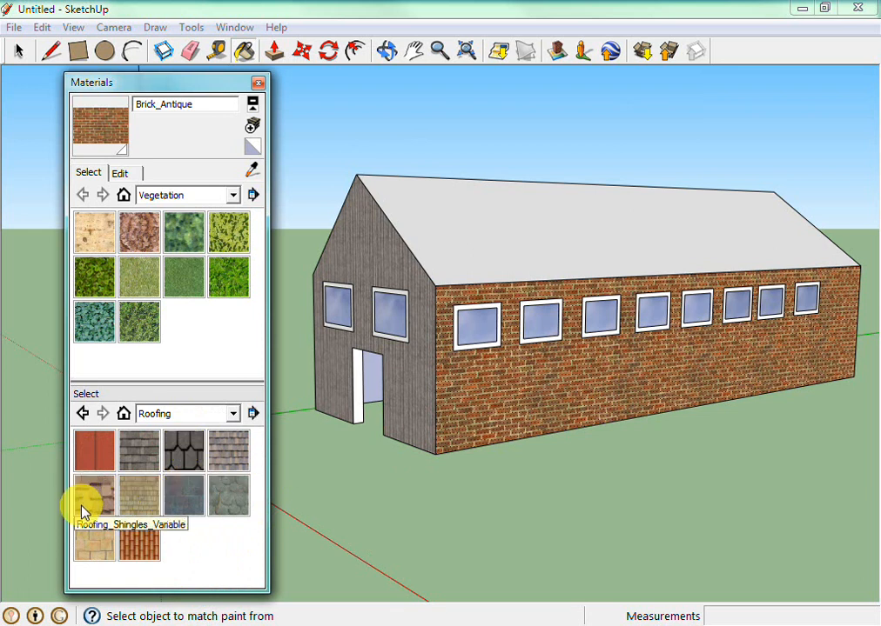
click(188, 448)
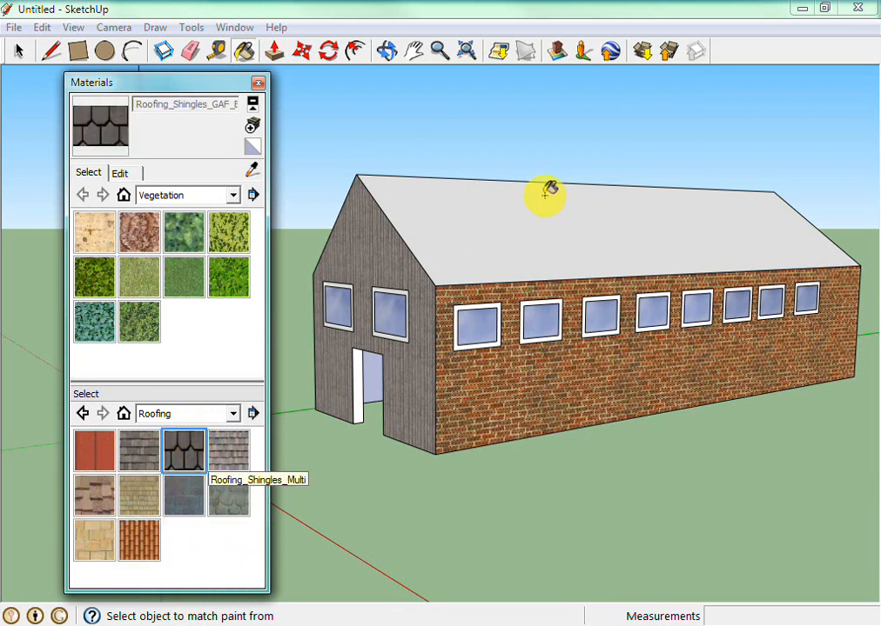
click(528, 218)
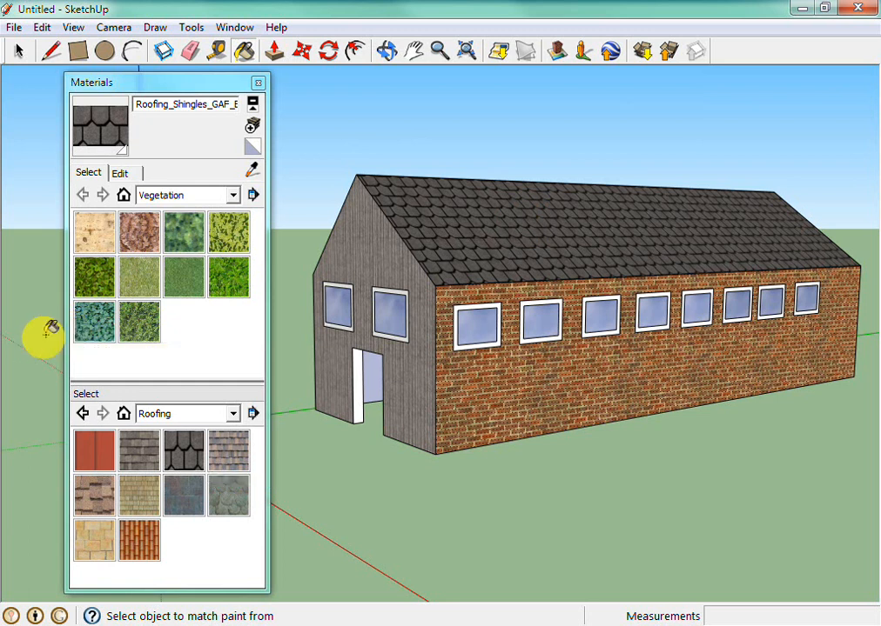
Step: Move the Materials window off the model and examine the house's gable, brick wall and shingled roof from several angles
click(175, 84)
drag(175, 84, 879, 125)
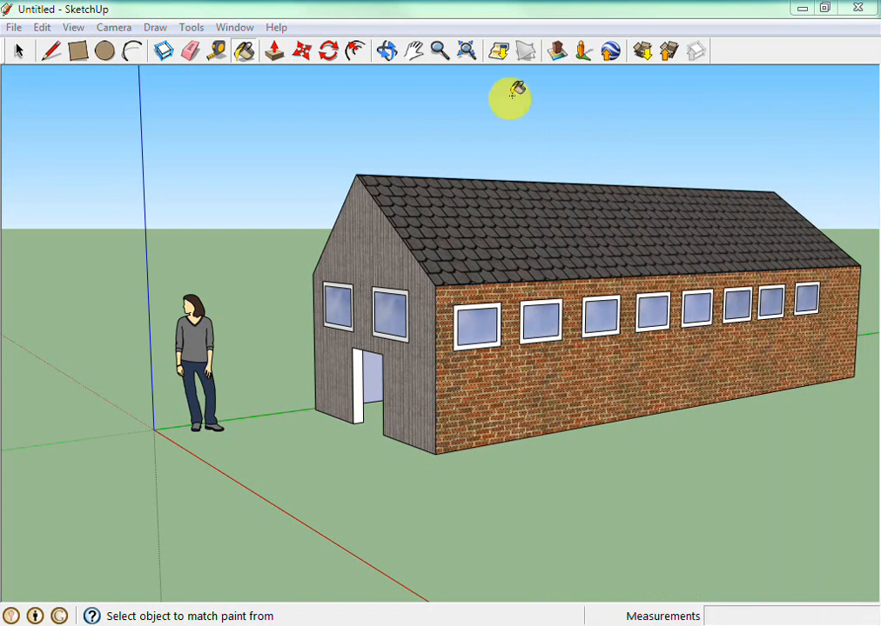
click(304, 50)
click(386, 51)
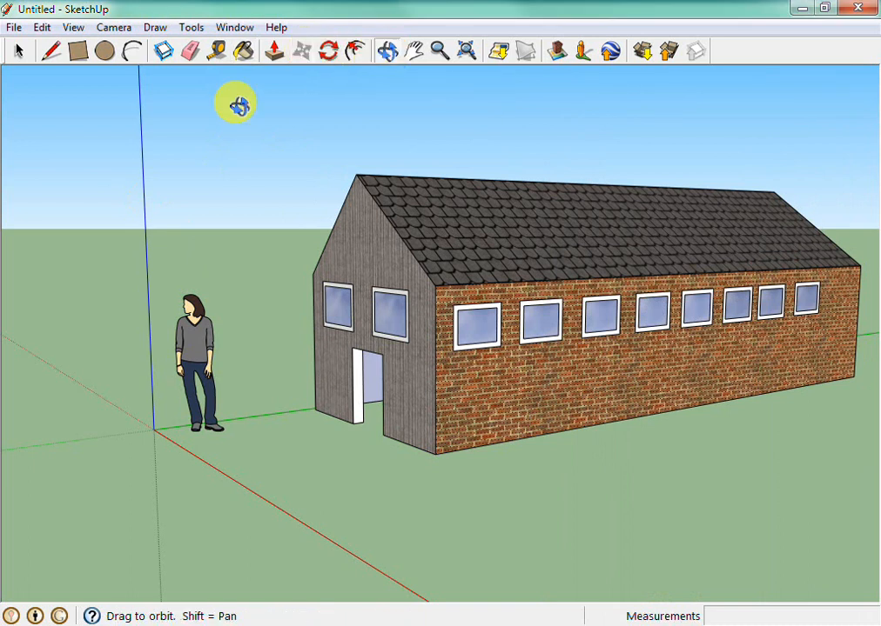
drag(240, 204, 362, 285)
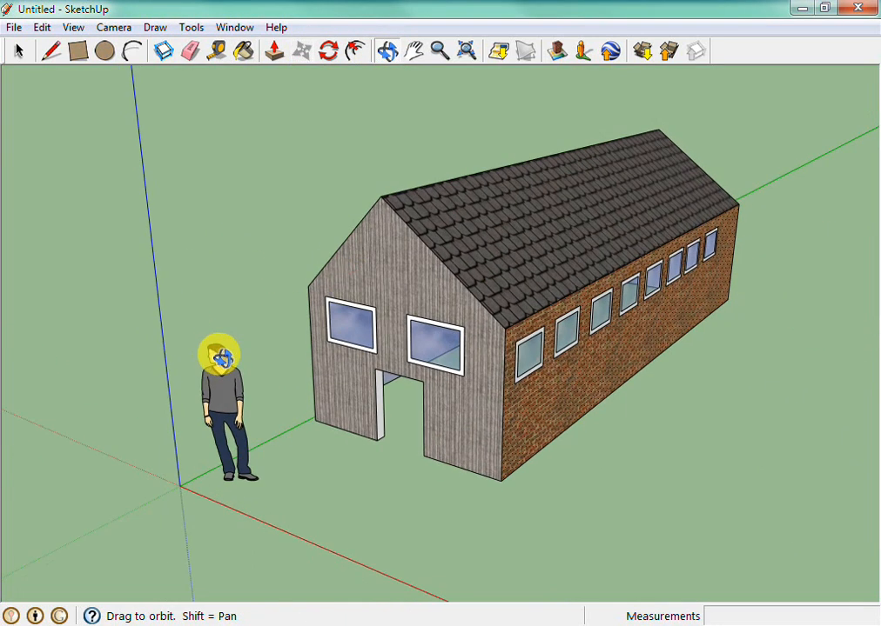
scroll(264, 323, up, 3)
scroll(264, 324, down, 5)
scroll(264, 323, down, 2)
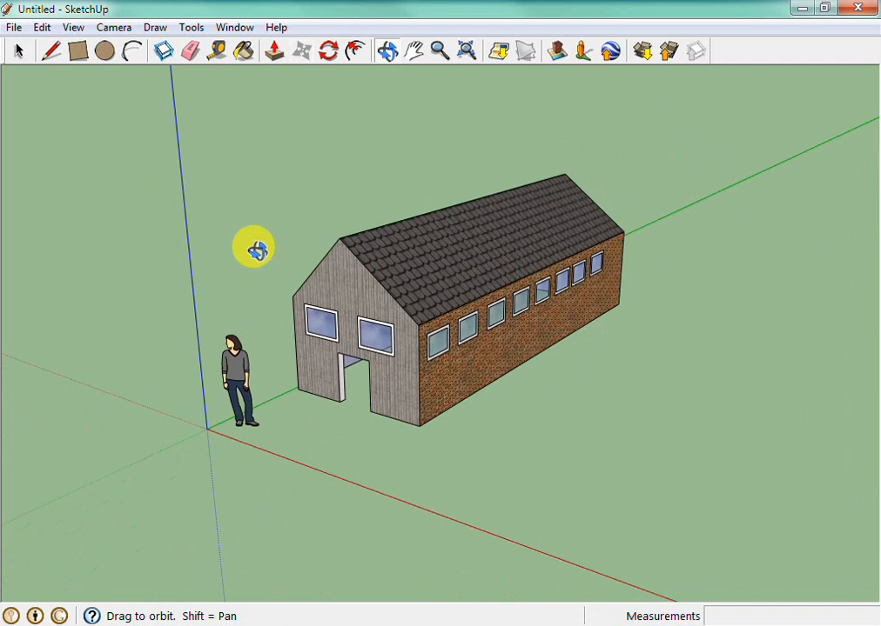
scroll(261, 251, up, 1)
drag(261, 252, 150, 337)
drag(721, 422, 211, 392)
drag(190, 385, 147, 289)
drag(282, 438, 738, 514)
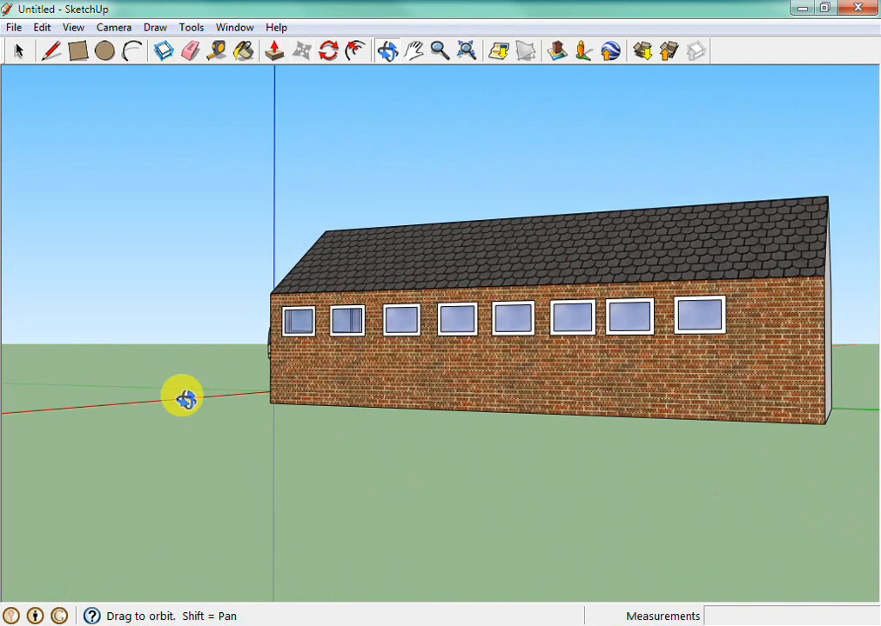
drag(169, 396, 476, 478)
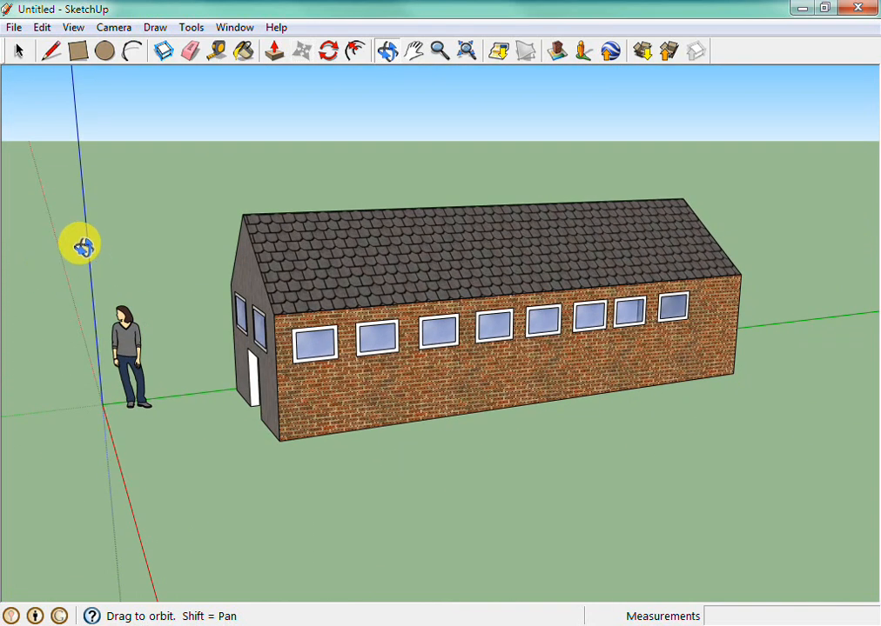
Step: Paint the unpainted roof slope on the opposite side of the house with the same dark shingle material
drag(169, 214, 684, 246)
drag(103, 237, 481, 267)
key(b)
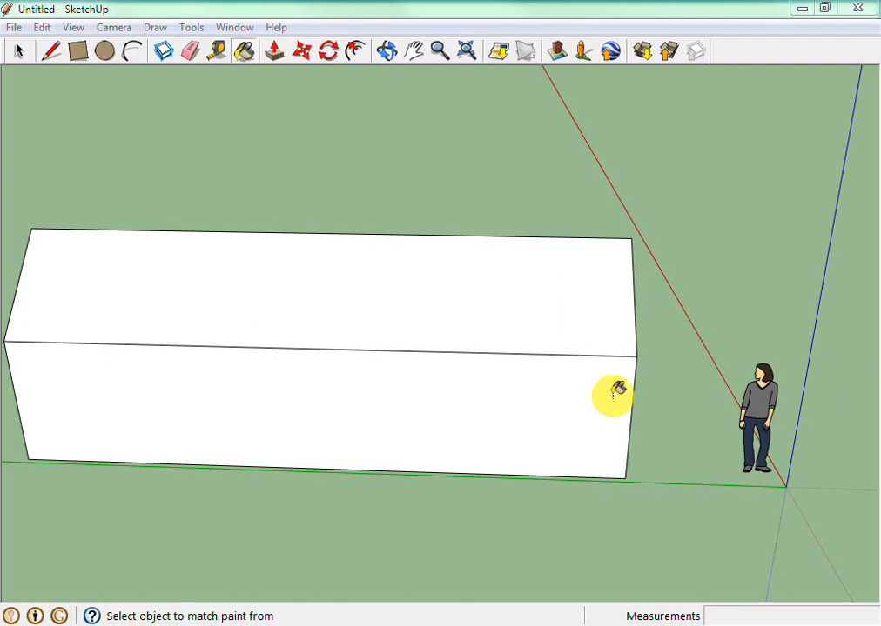
click(463, 311)
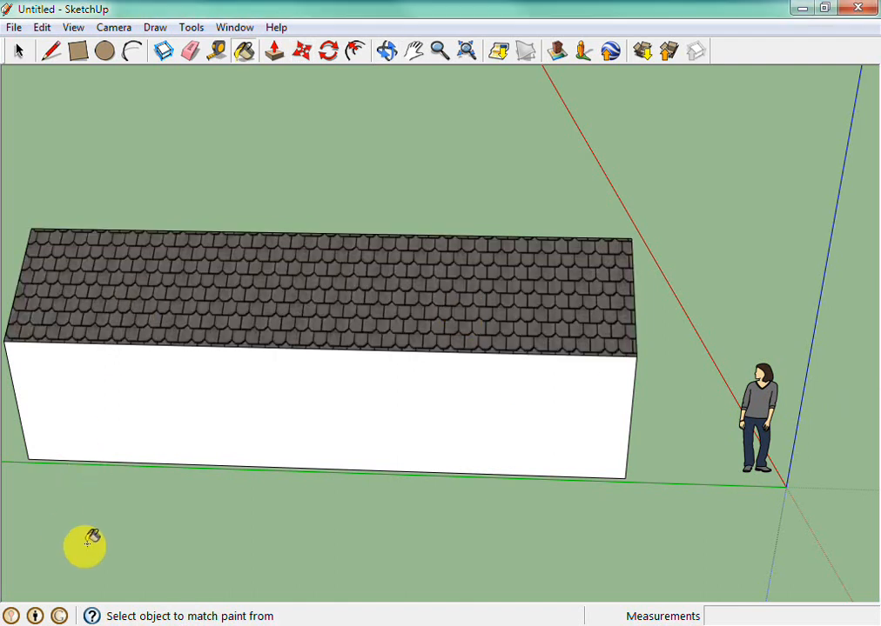
click(130, 526)
click(20, 51)
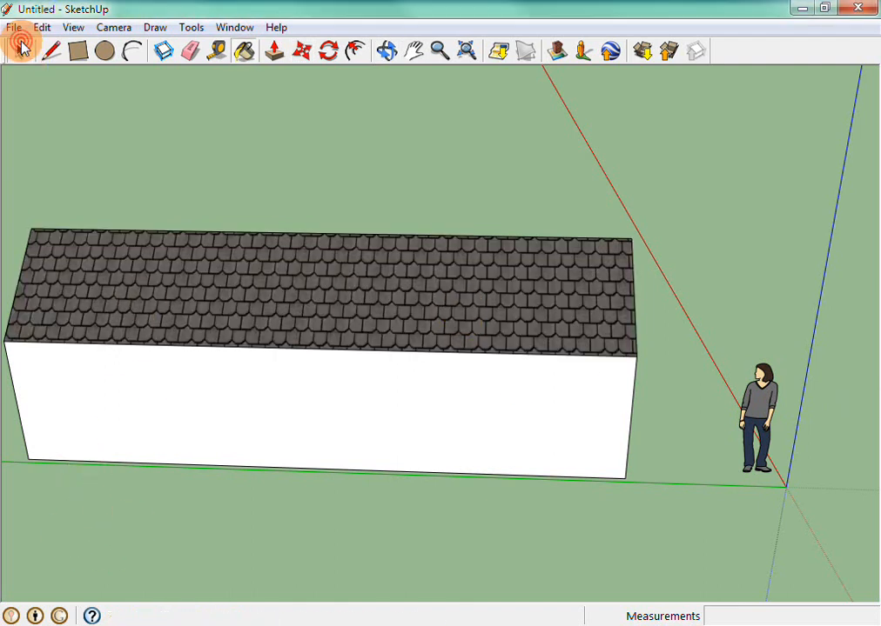
Step: Draw a square window about 0.81 m by 0.81 m near the far left end of the plain white long wall
drag(172, 322, 174, 323)
scroll(384, 332, up, 2)
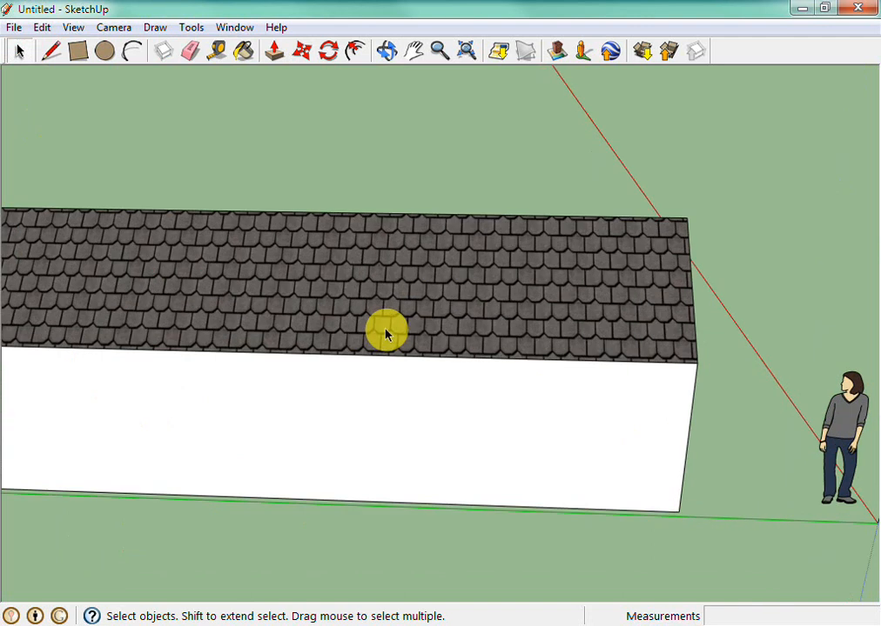
scroll(373, 375, down, 4)
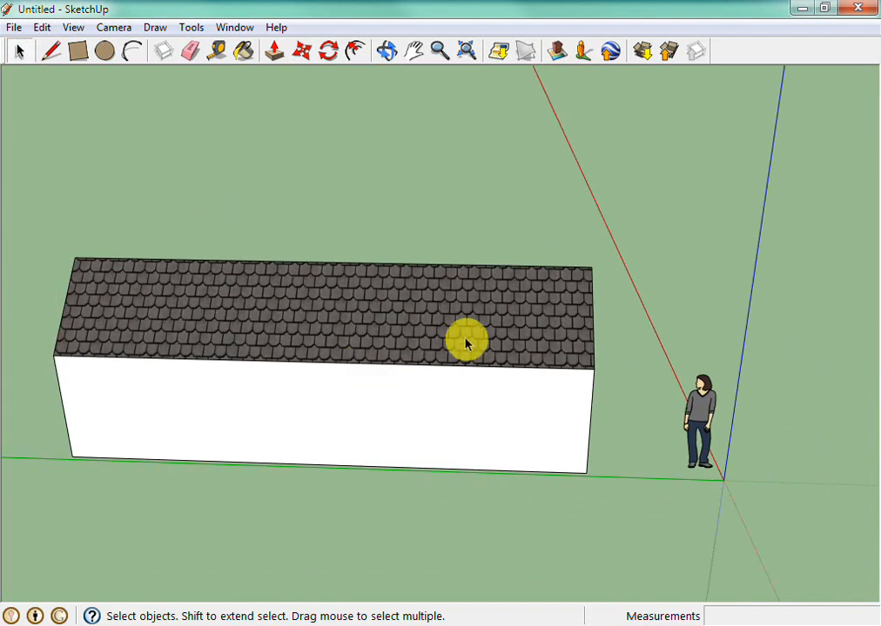
click(388, 51)
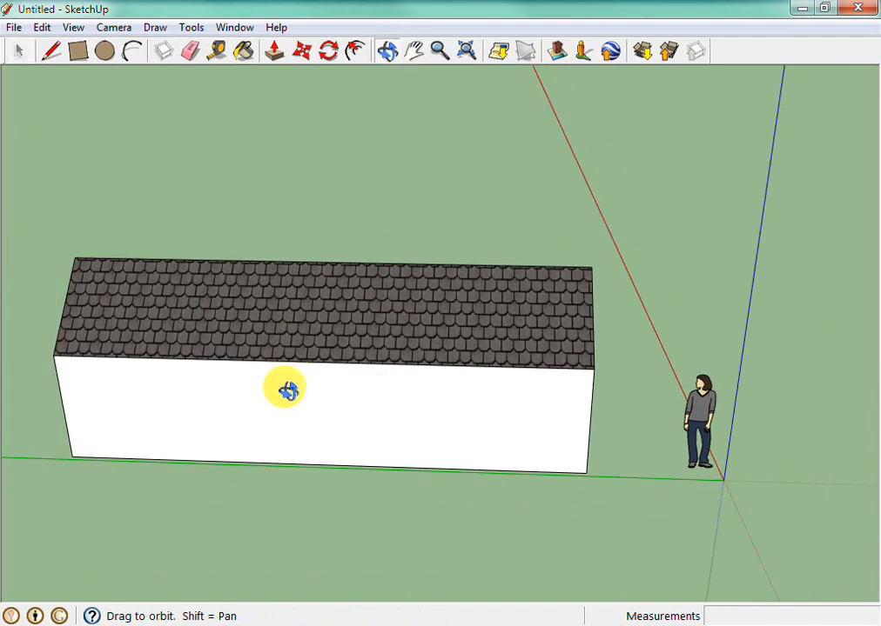
drag(287, 387, 362, 287)
click(77, 50)
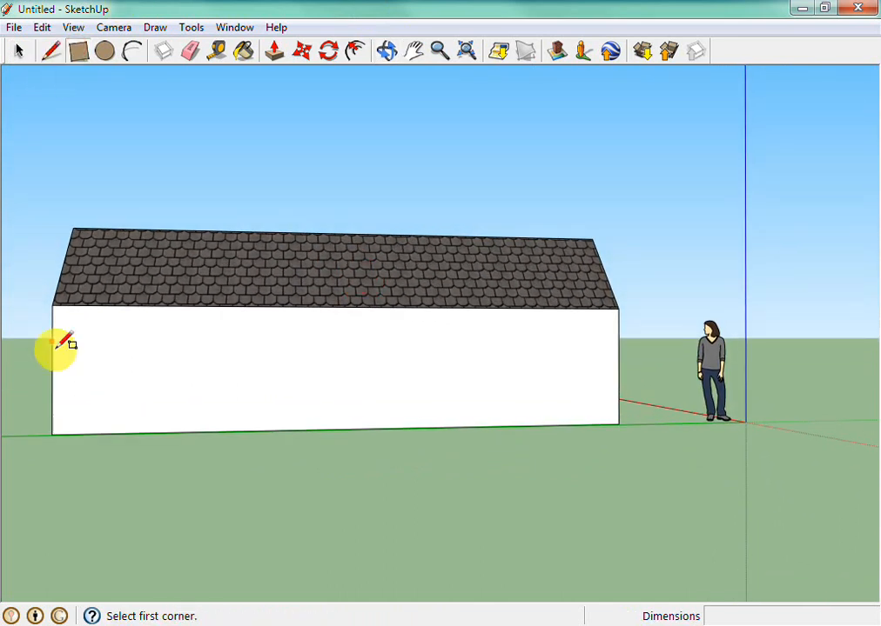
drag(69, 333, 128, 389)
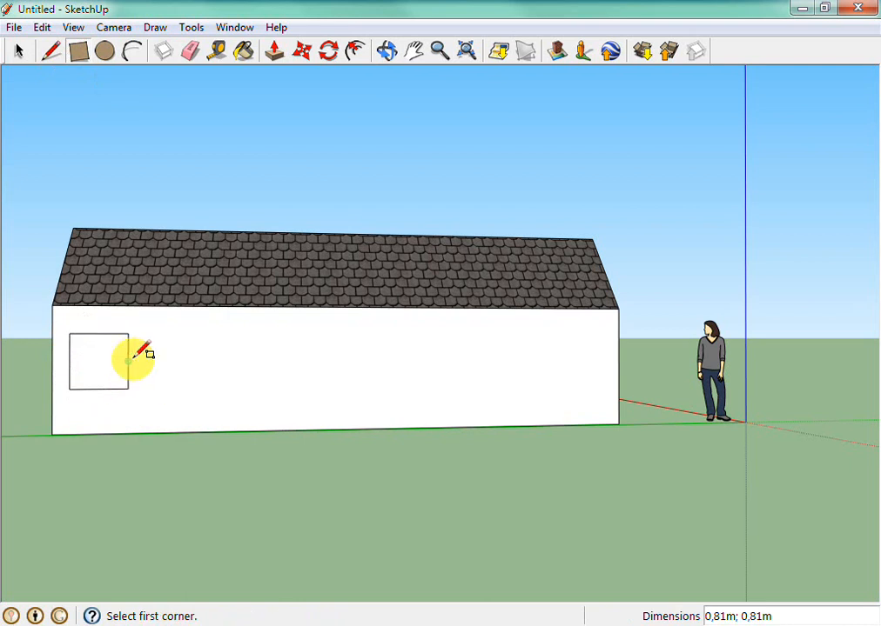
Step: Offset the square's outline inward by about 0.08 m to form the window frame
click(355, 51)
drag(118, 390, 120, 385)
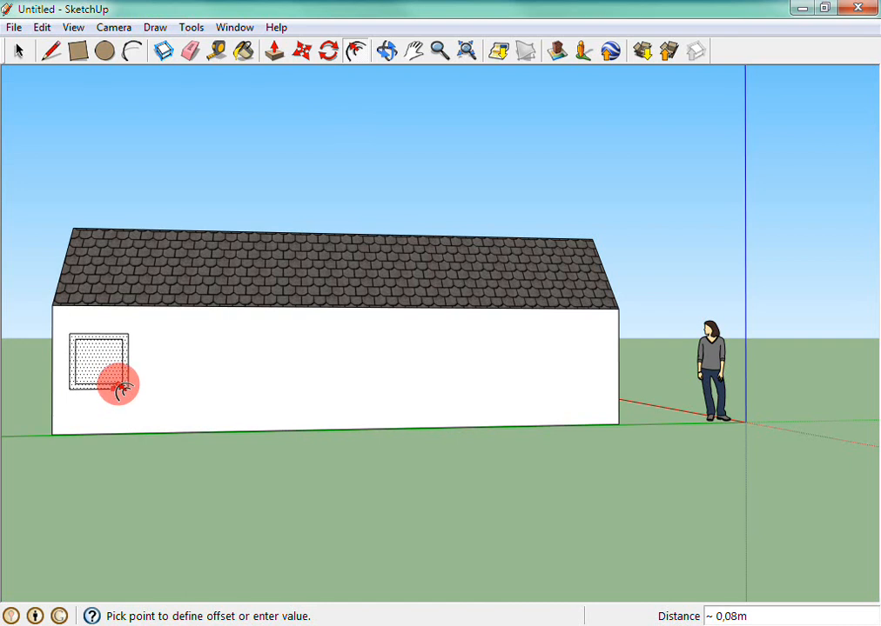
click(120, 386)
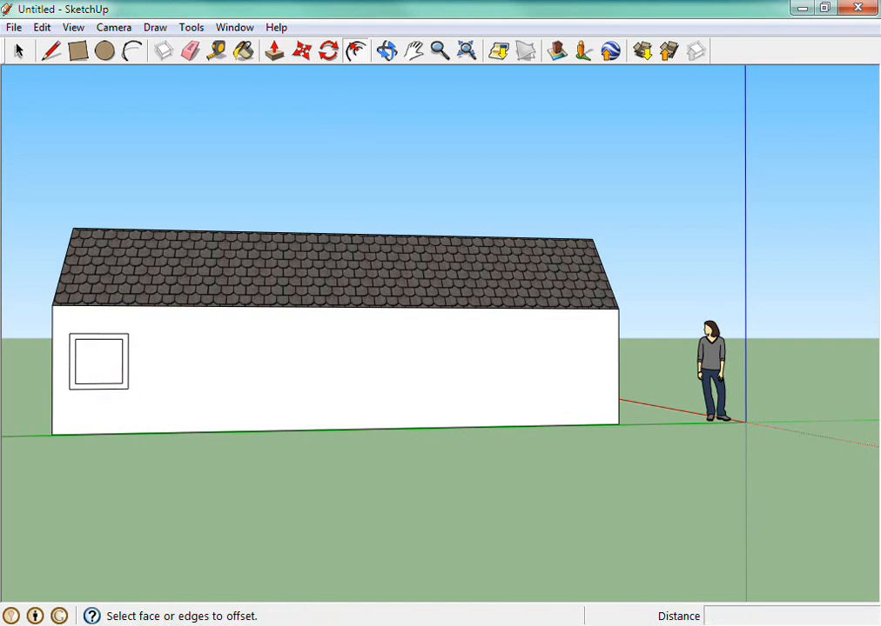
Step: Bring the Materials window into view and show the Translucent material collection
drag(839, 118, 618, 85)
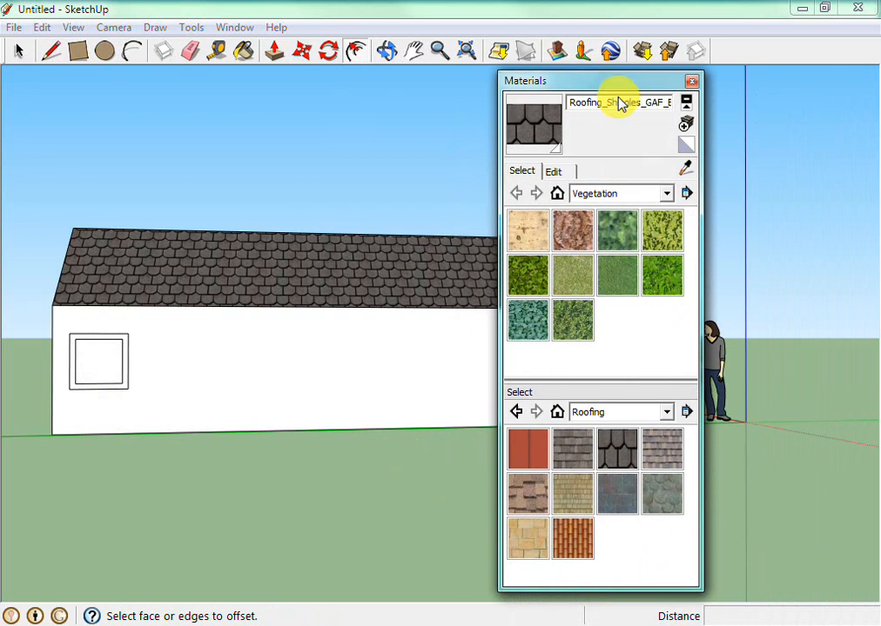
click(666, 411)
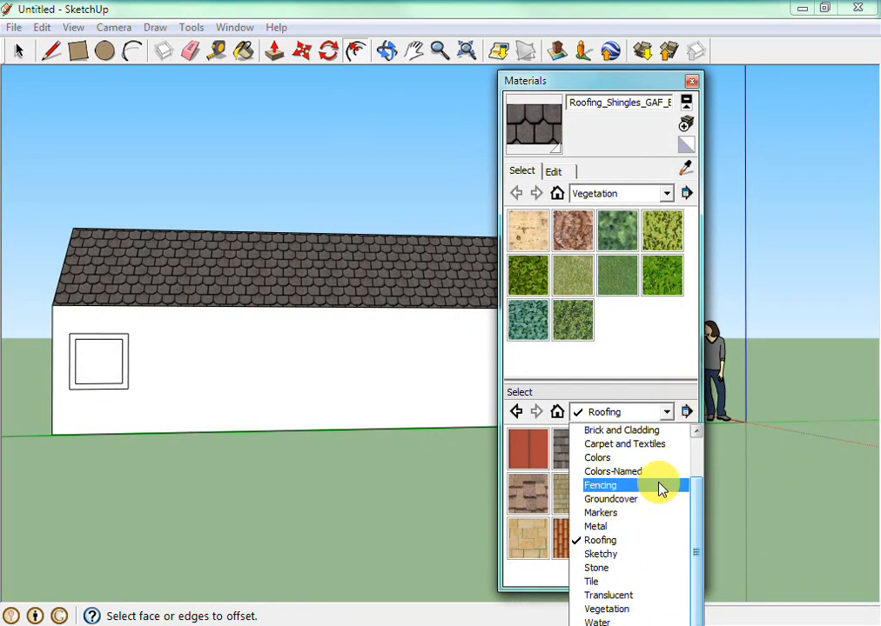
click(631, 597)
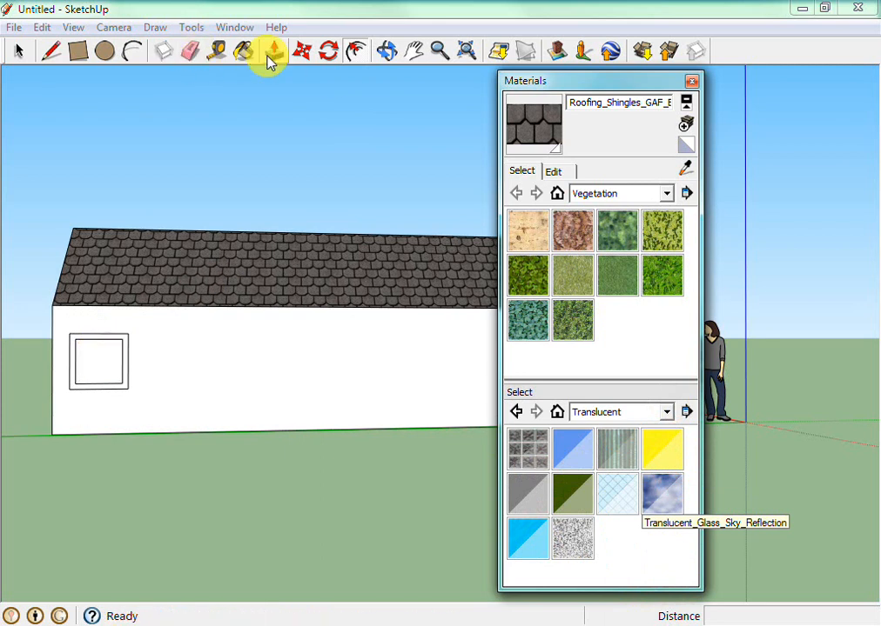
click(243, 50)
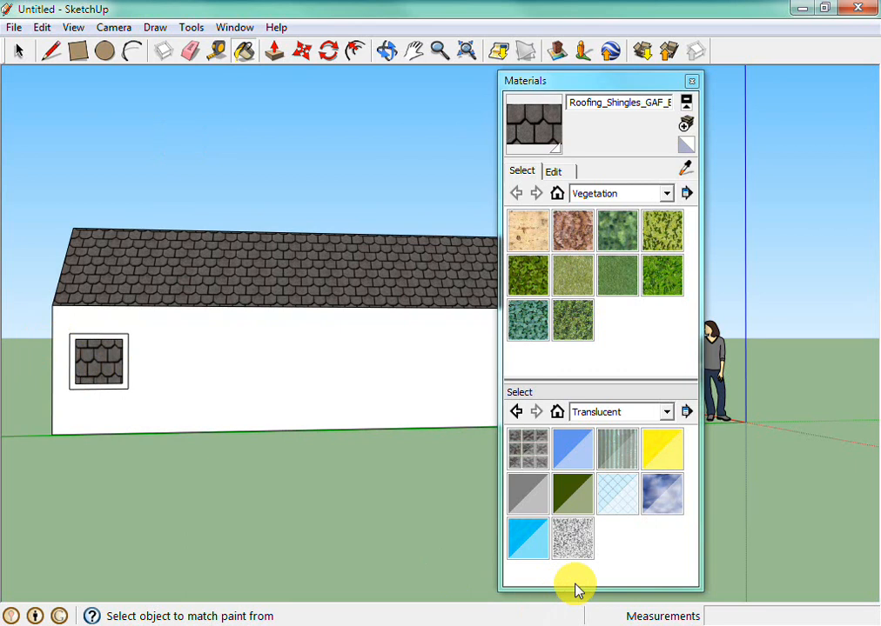
click(42, 27)
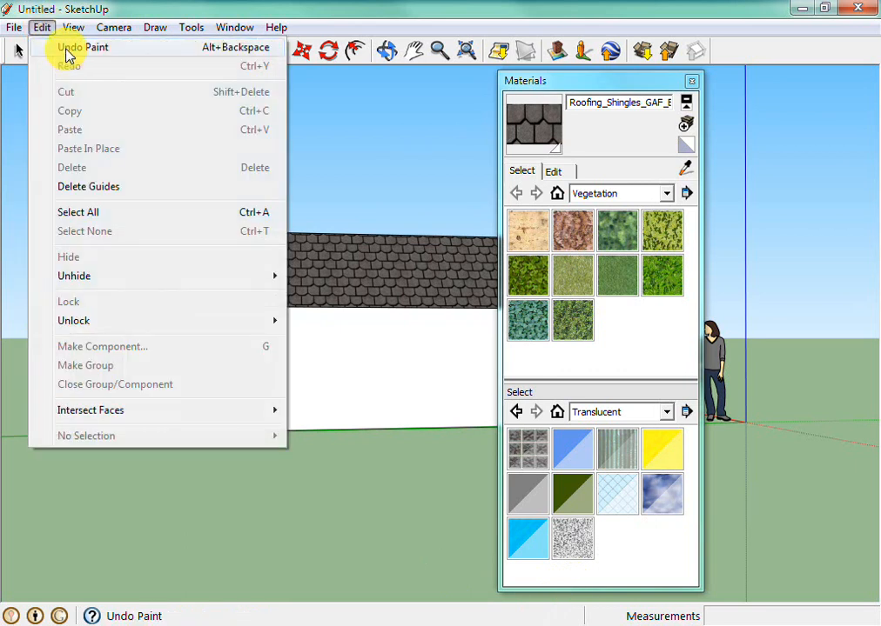
click(63, 45)
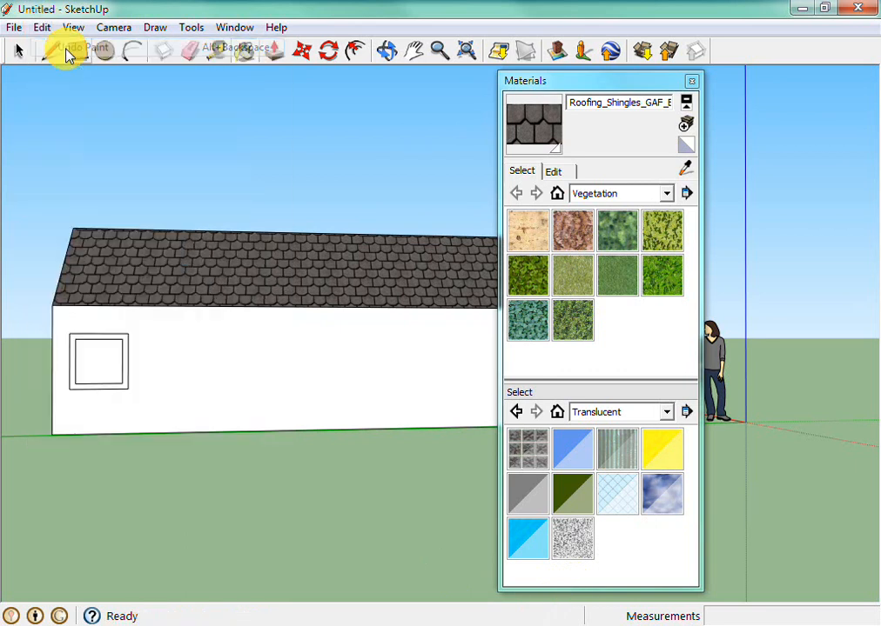
Step: Paint the inner window pane with the Translucent_Glass_Sky_Reflection material and move the Materials window clear of the house
click(663, 497)
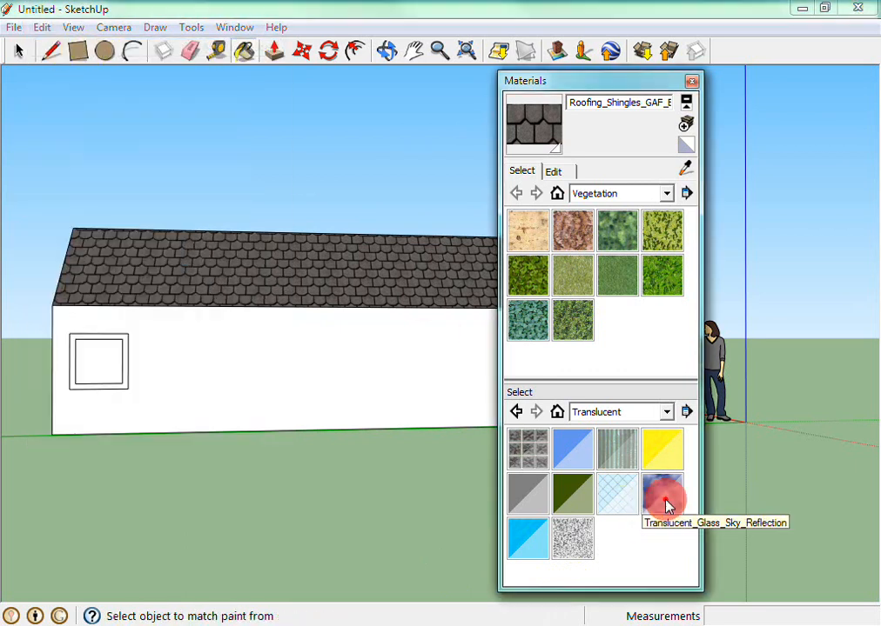
click(92, 358)
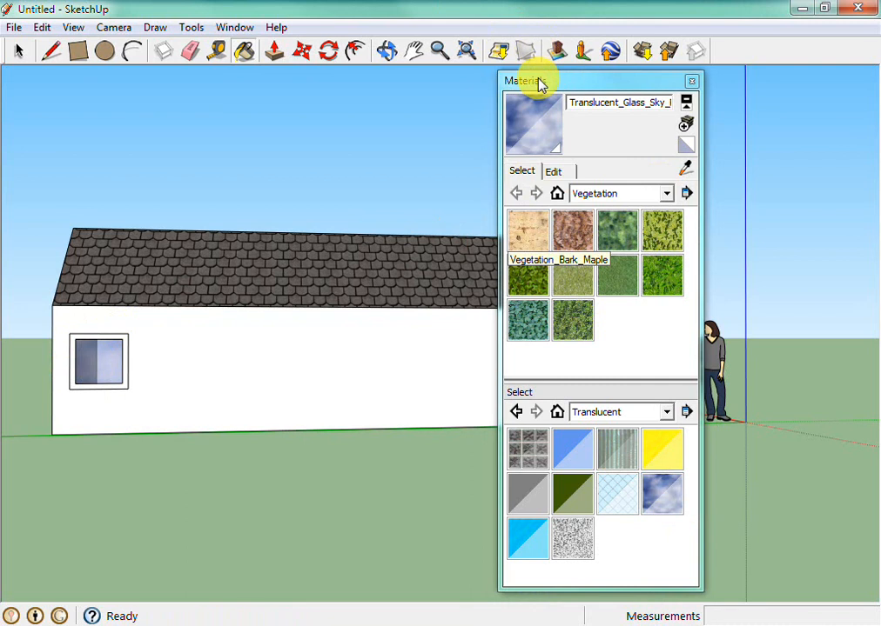
drag(539, 82, 716, 68)
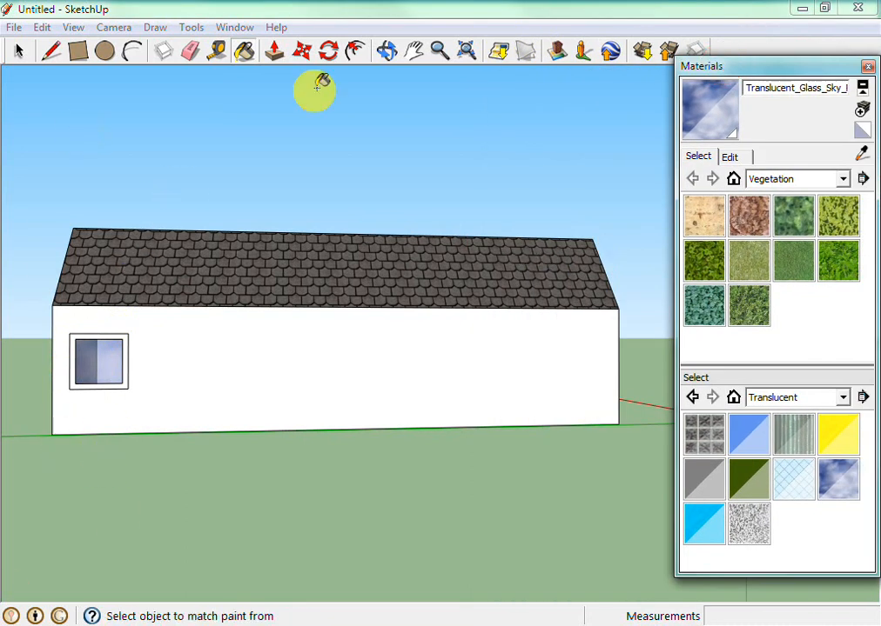
Step: Select the whole window with its frame and place a copy about 1.07 m farther along the wall
click(19, 52)
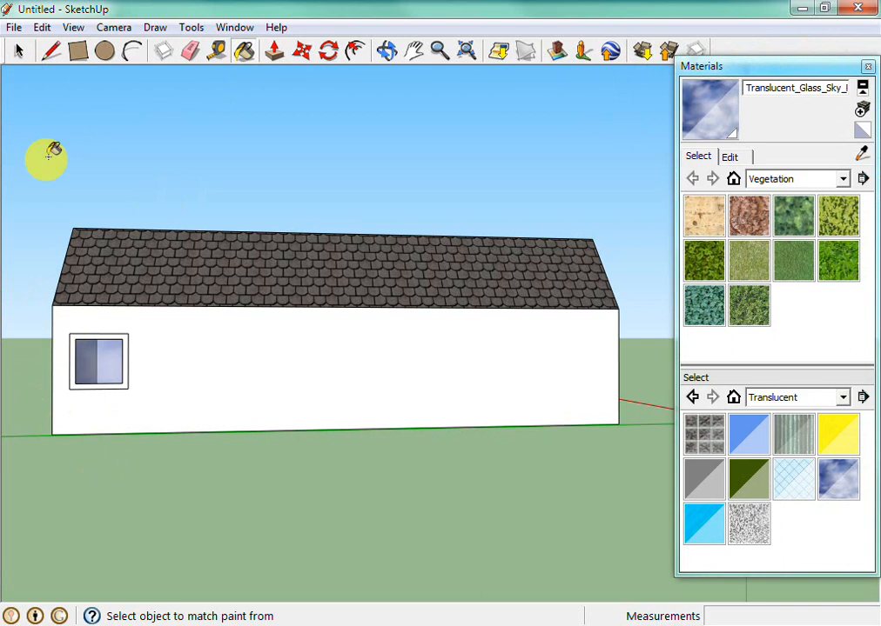
click(20, 53)
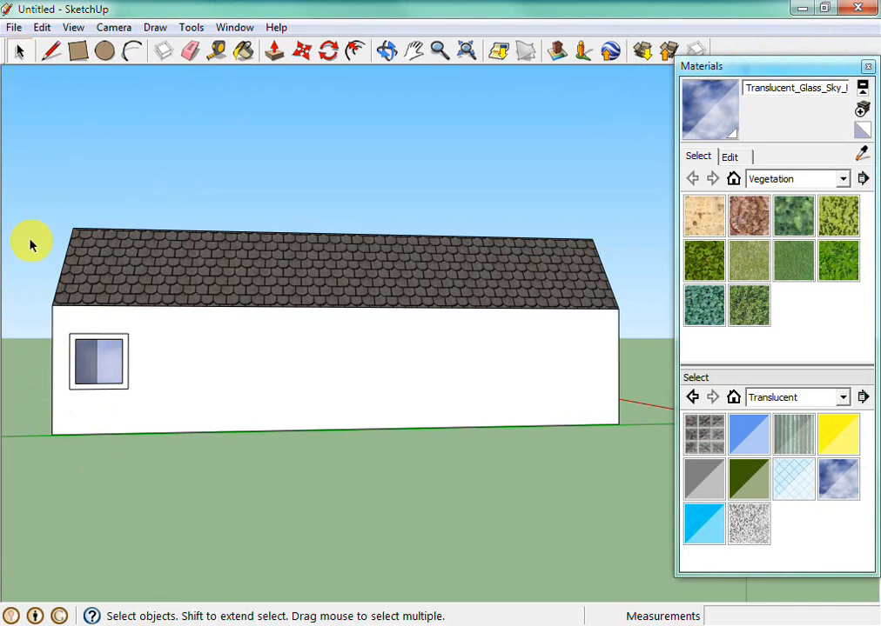
drag(63, 326, 148, 417)
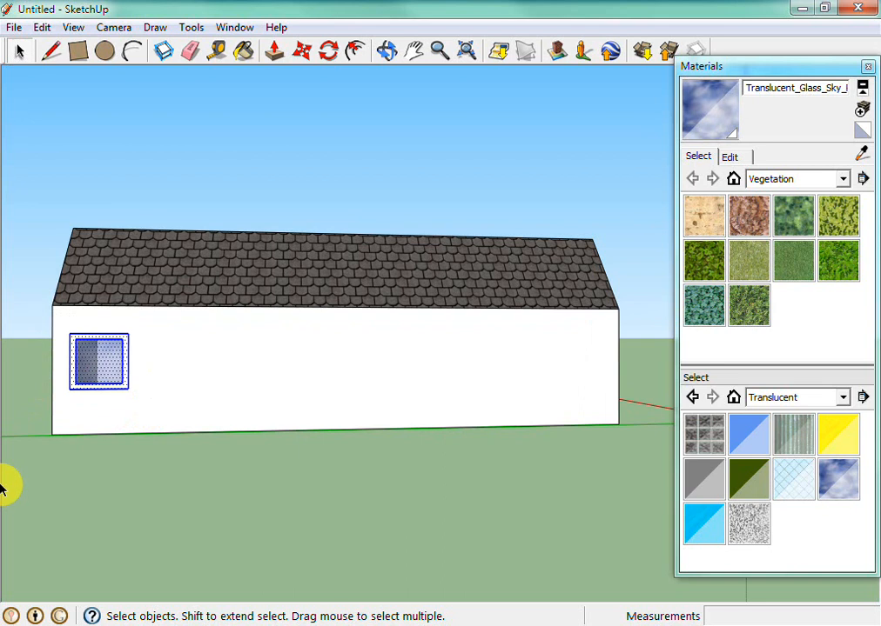
drag(104, 358, 142, 358)
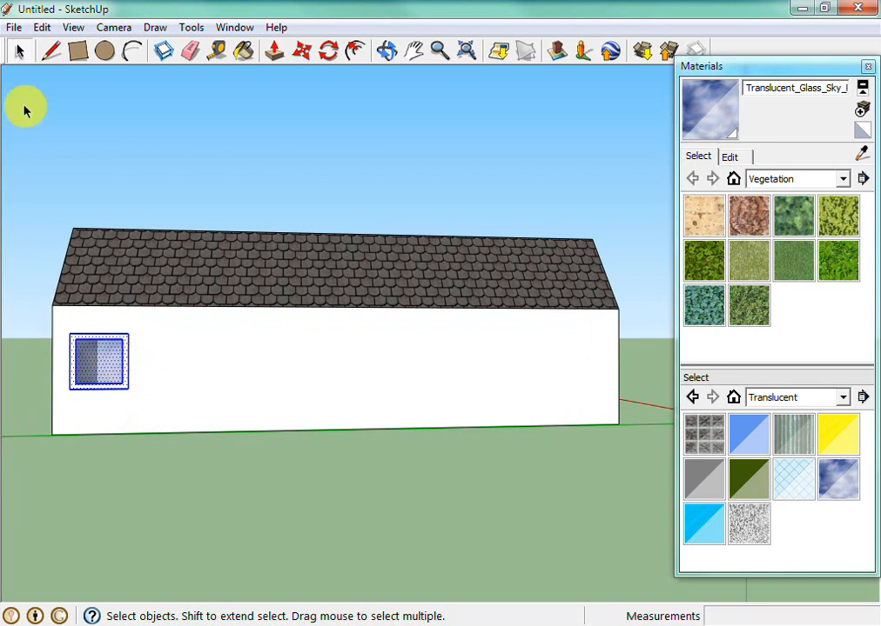
click(59, 327)
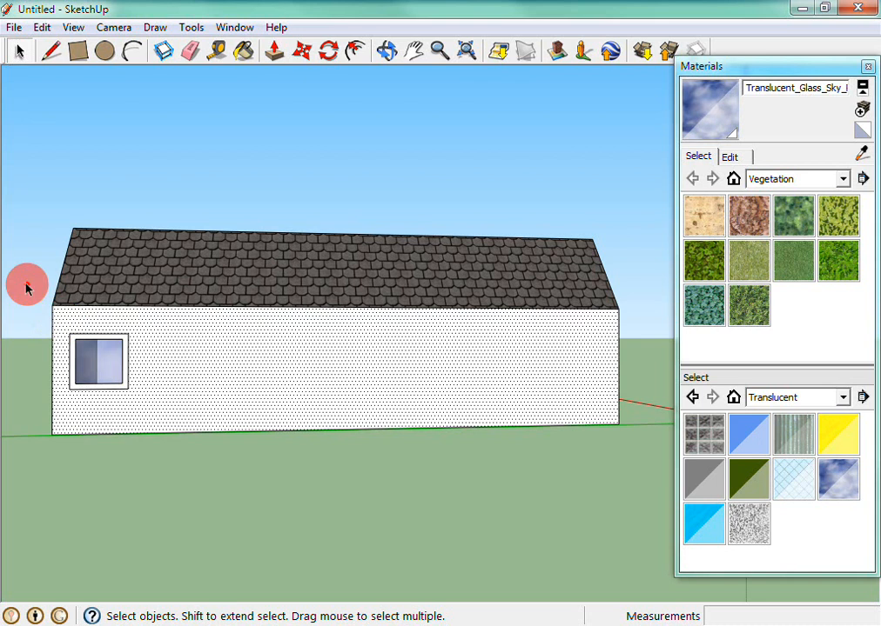
click(27, 288)
click(21, 50)
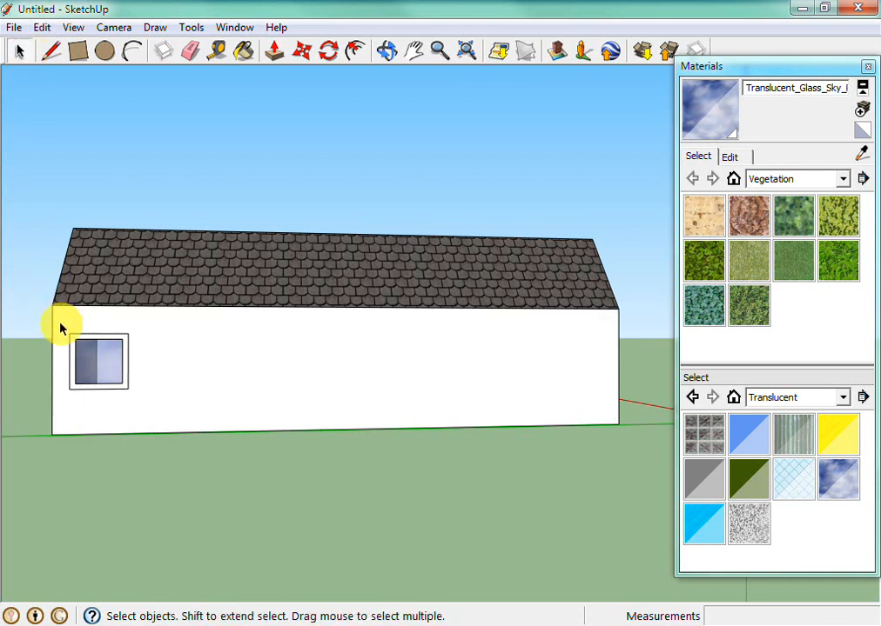
drag(64, 323, 144, 408)
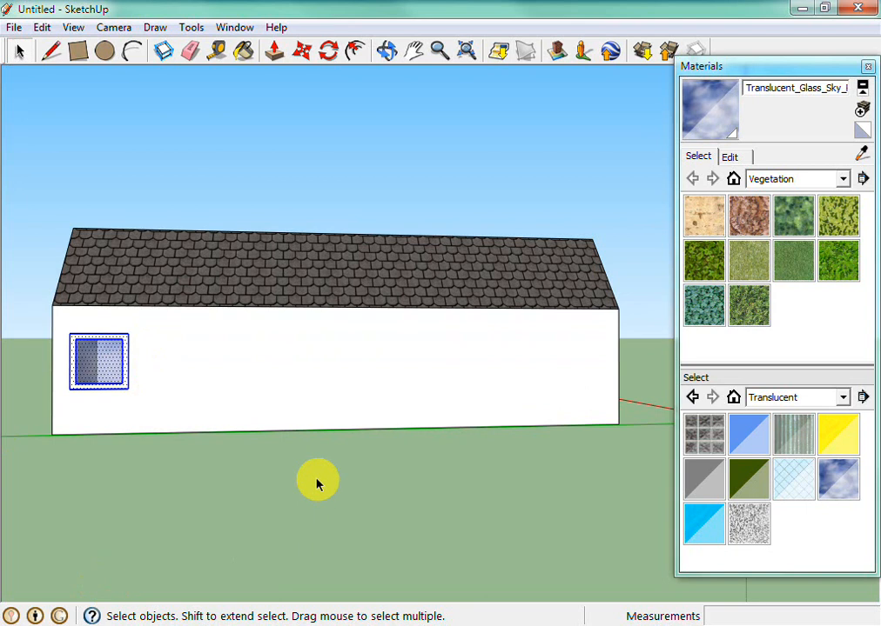
click(304, 54)
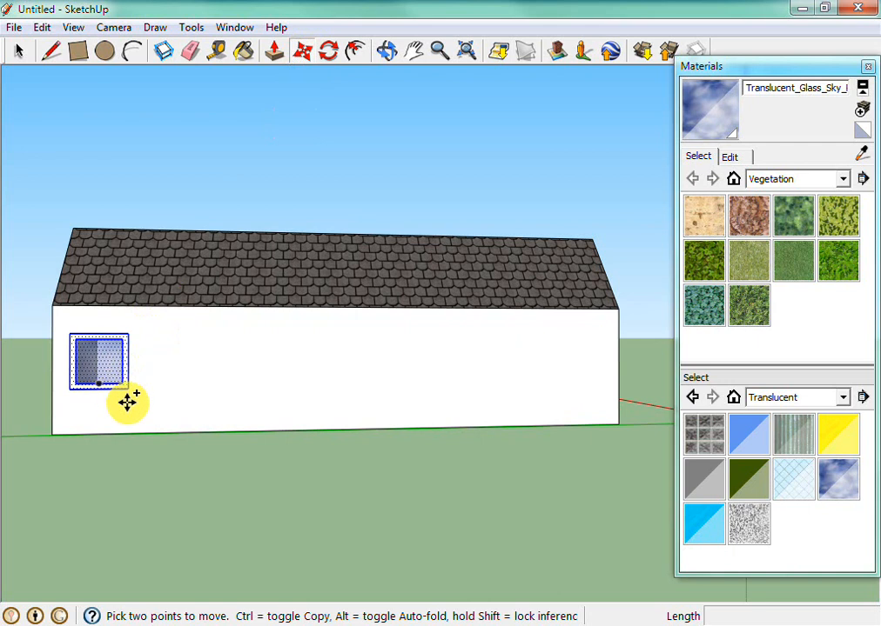
click(102, 361)
key(ctrl)
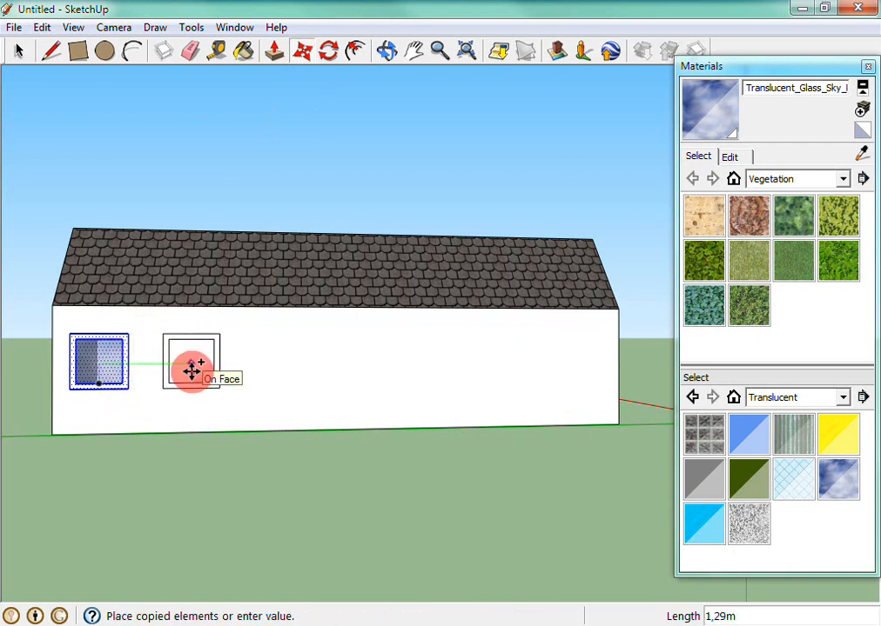
click(174, 372)
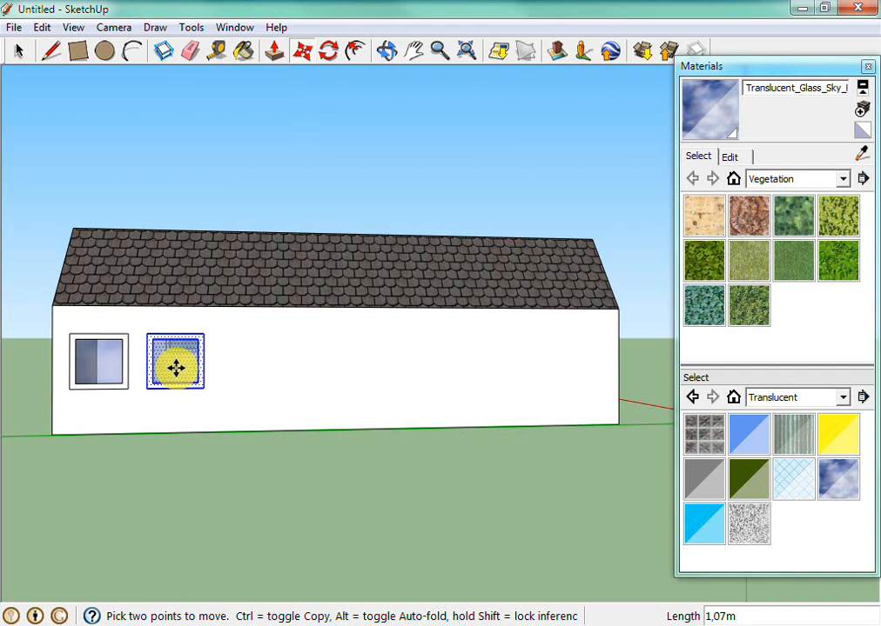
Step: Copy the window three more times along the wall to make a row of five, undoing the extra shift of the last copy
click(176, 368)
key(ctrl)
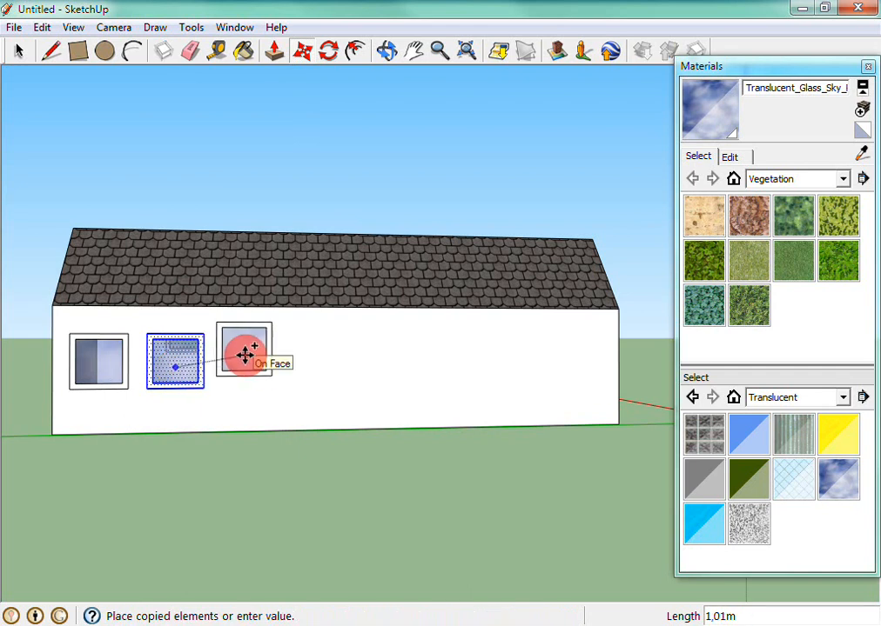
click(244, 362)
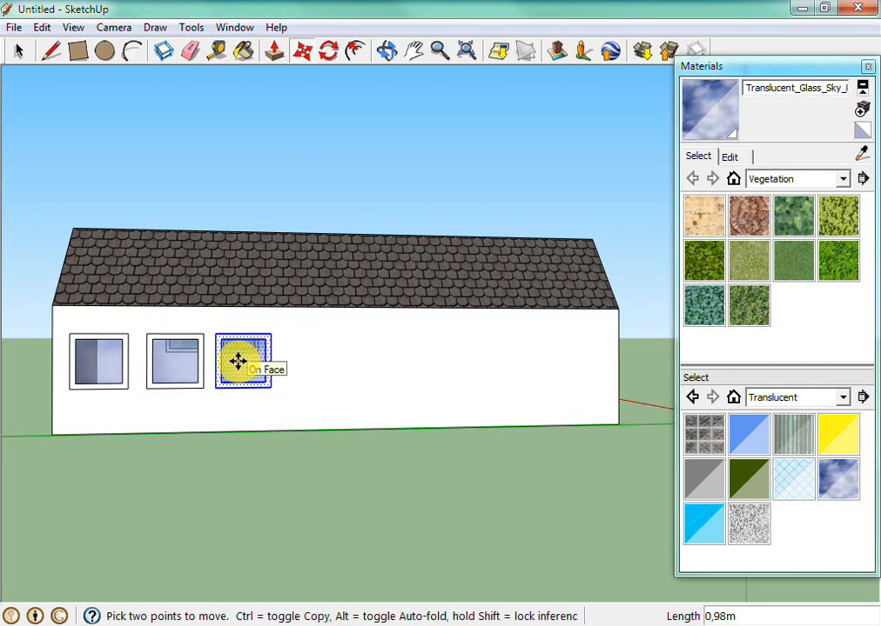
mouse_move(247, 362)
mouse_down()
mouse_move(439, 360)
mouse_move(393, 351)
mouse_up()
key(ctrl)
key(ctrl)
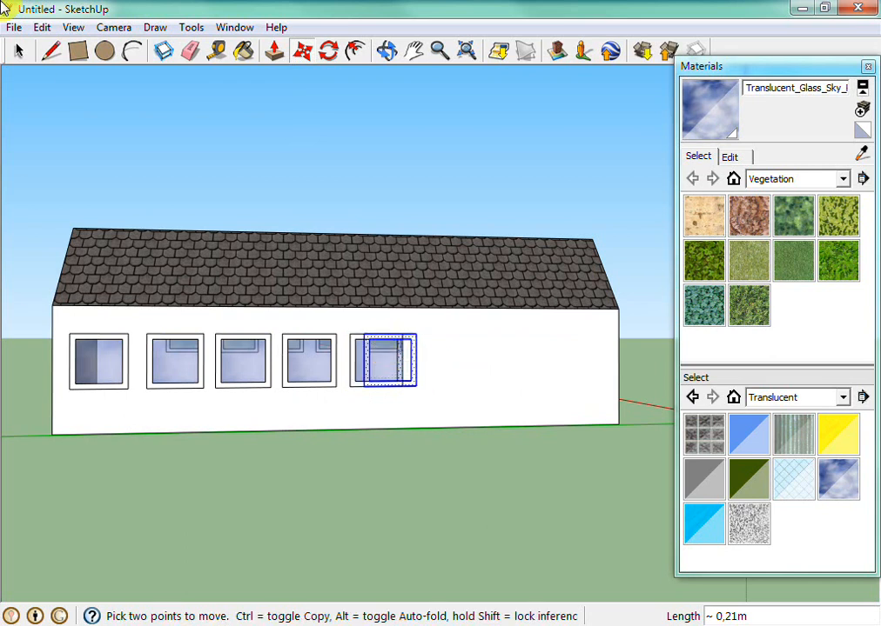
click(41, 26)
click(52, 48)
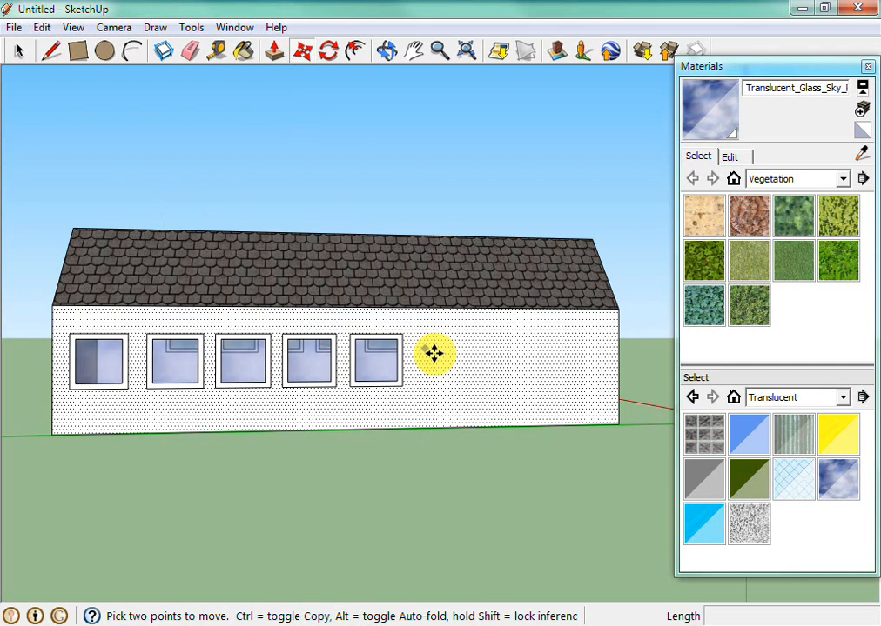
scroll(149, 521, up, 2)
scroll(149, 521, down, 4)
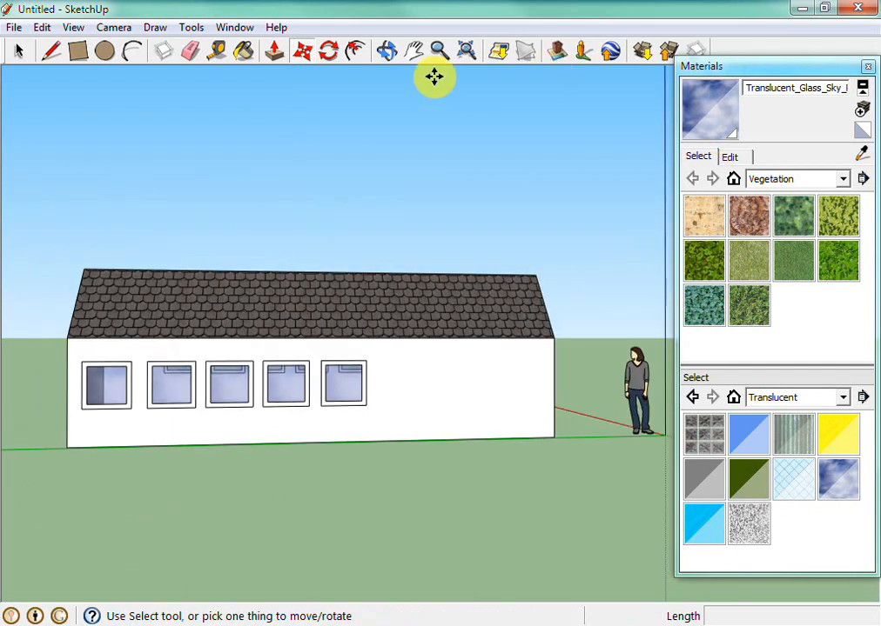
click(301, 52)
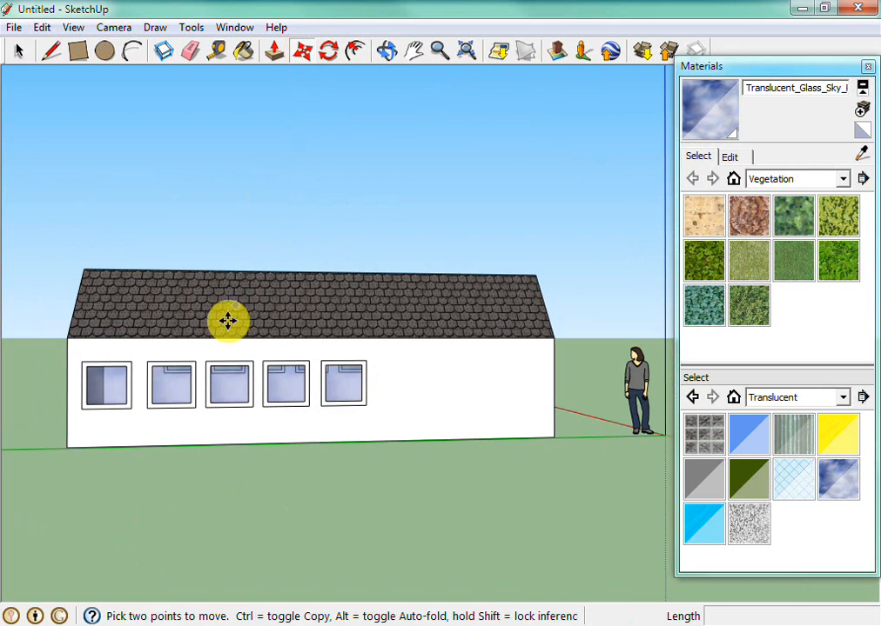
drag(213, 320, 285, 326)
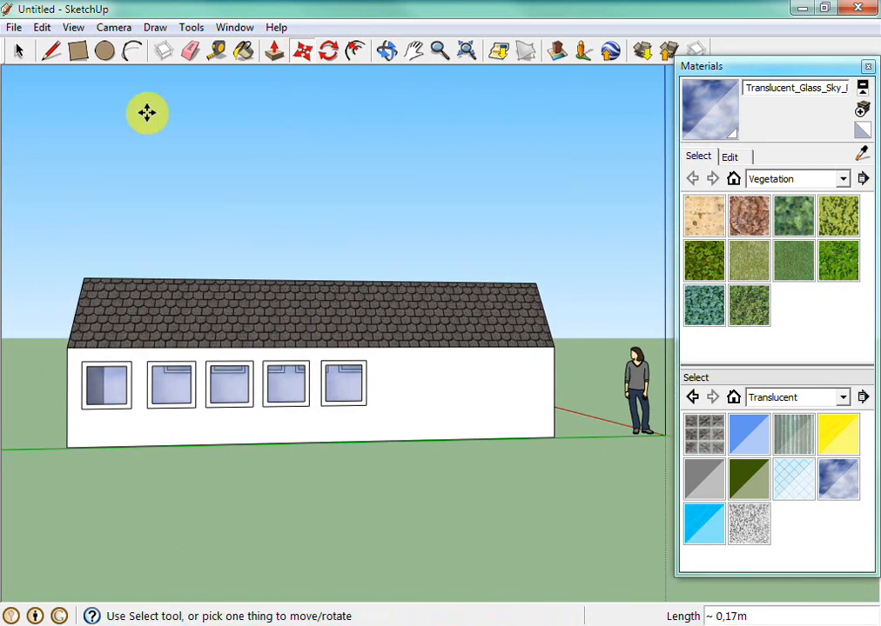
click(42, 28)
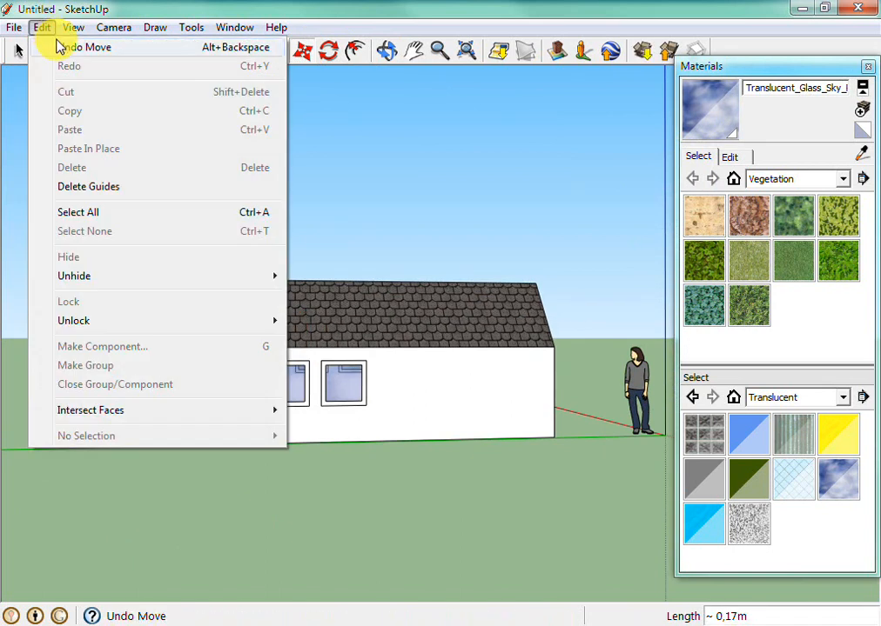
click(59, 48)
click(305, 53)
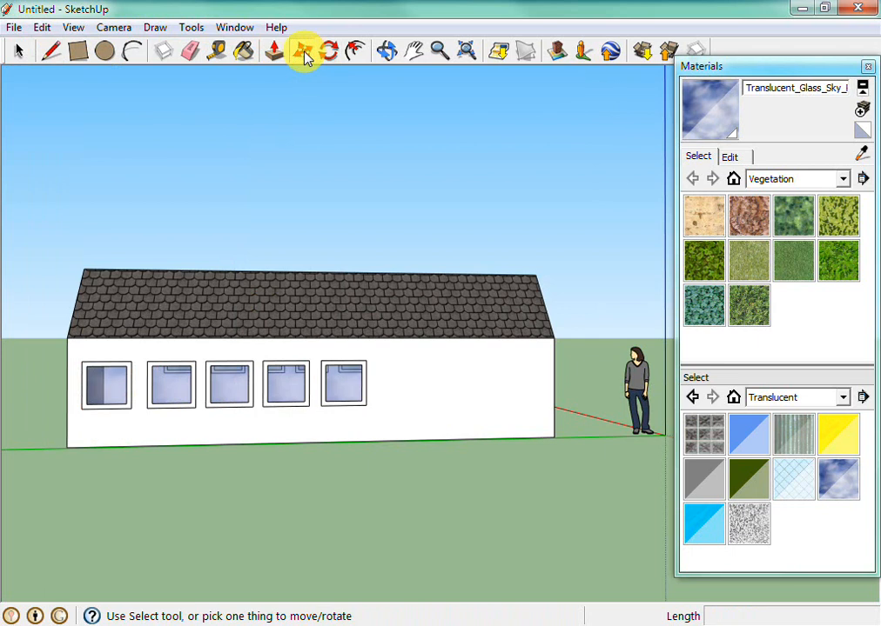
Step: Paint the long wall behind the five windows with the Concrete_Stamped_Ashlar material from the Asphalt and Concrete collection
click(387, 50)
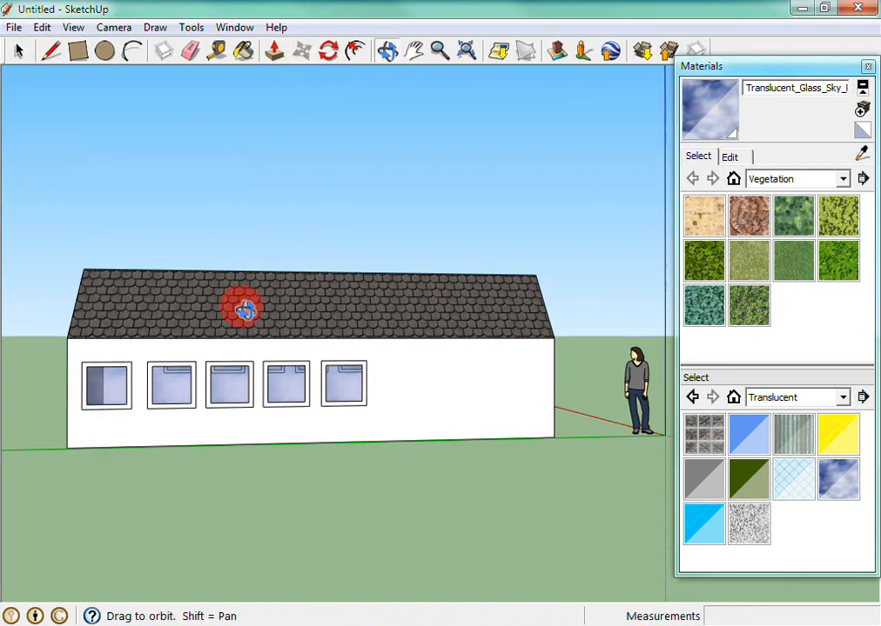
drag(244, 309, 335, 304)
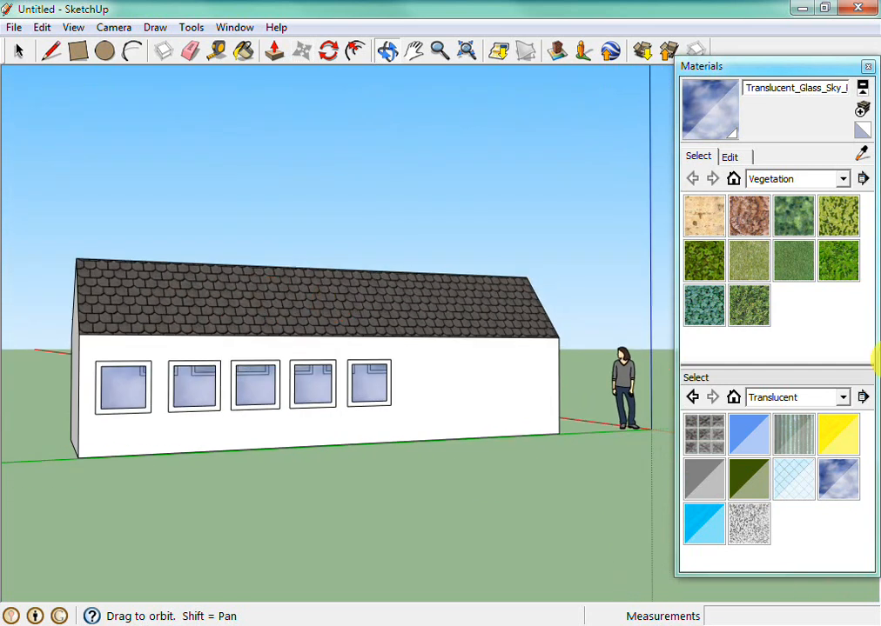
click(842, 399)
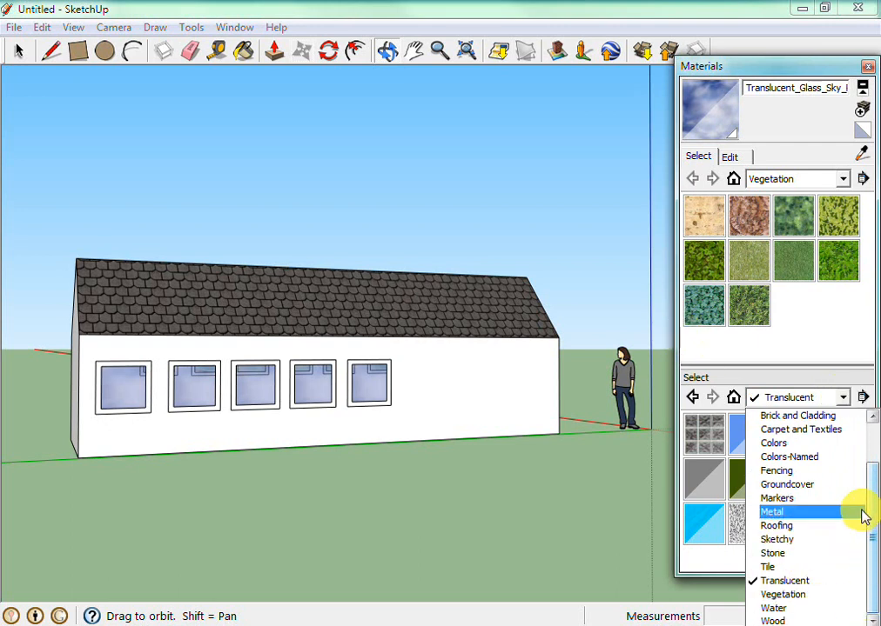
drag(873, 500, 864, 470)
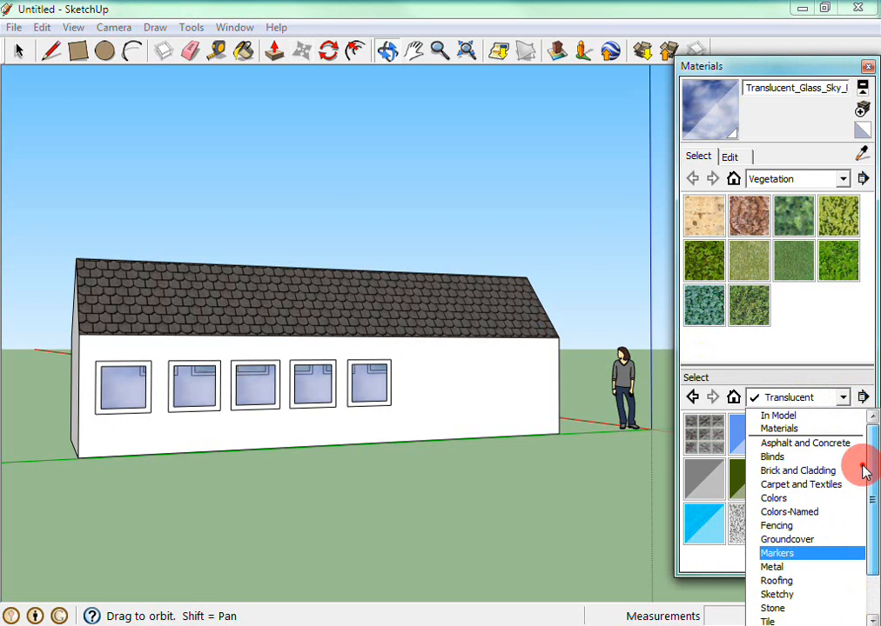
click(829, 454)
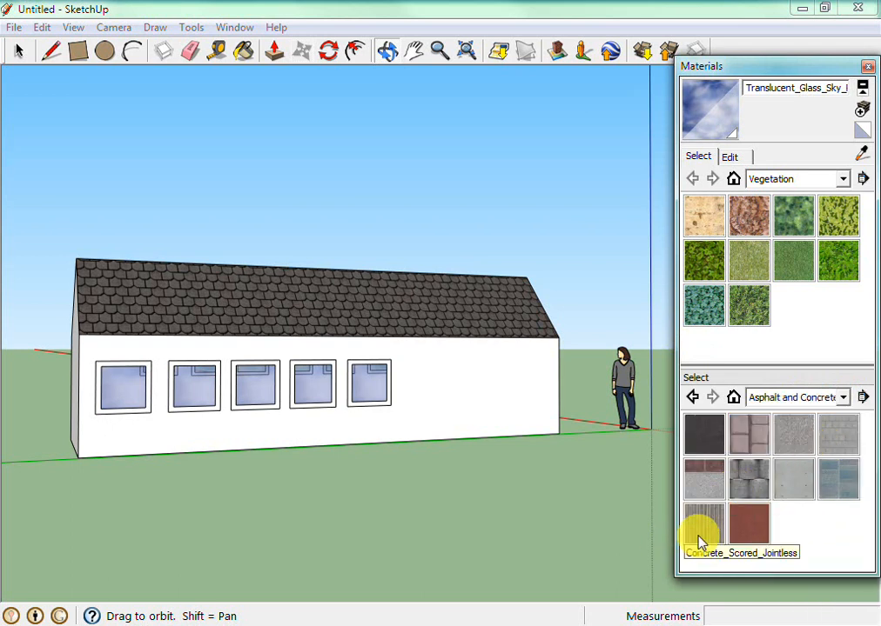
click(750, 524)
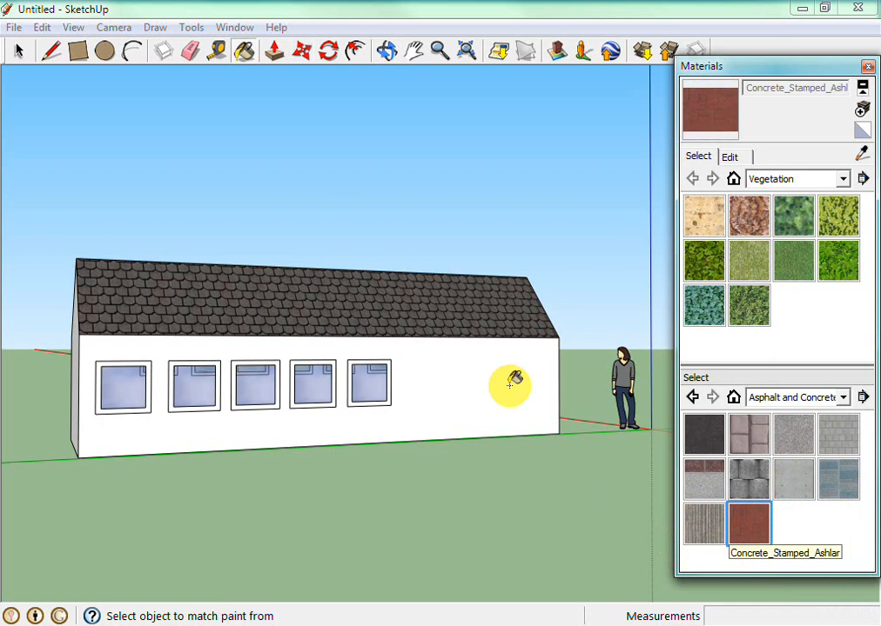
click(480, 384)
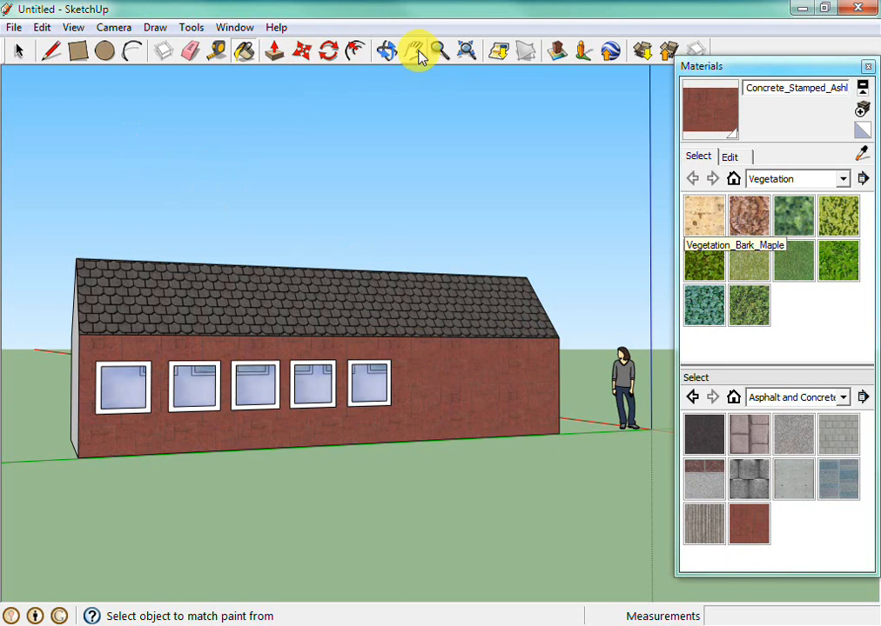
Step: Draw a window square of about 0.77 m on the blank back gable wall and offset its outline inward for a frame
click(388, 53)
drag(110, 273, 503, 275)
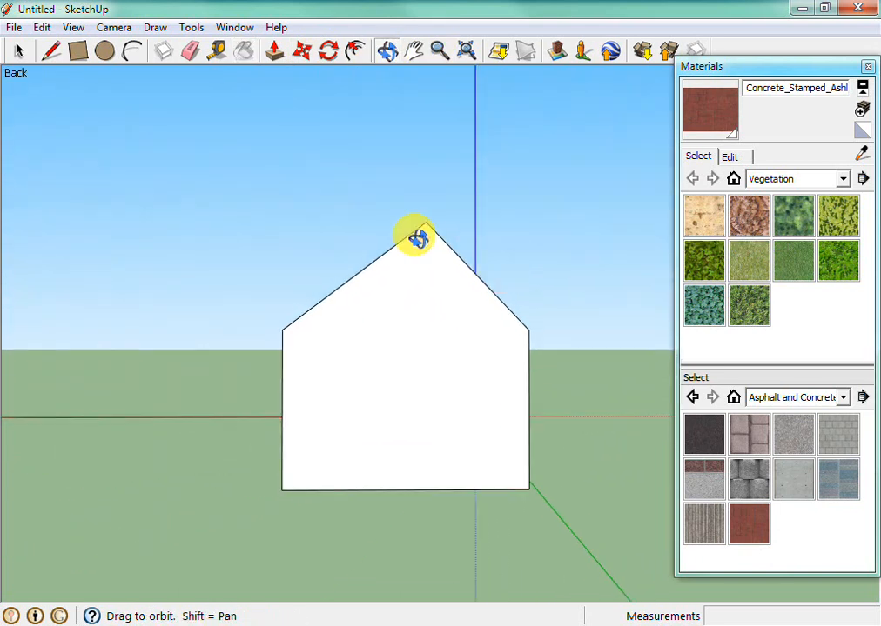
click(80, 50)
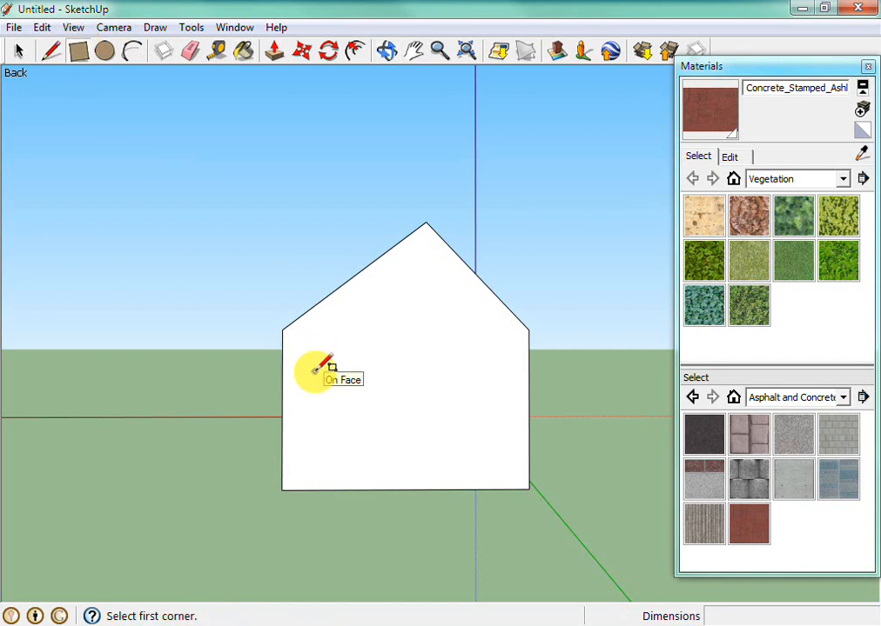
mouse_move(315, 372)
mouse_down()
mouse_move(321, 409)
mouse_move(346, 437)
mouse_move(382, 438)
mouse_up()
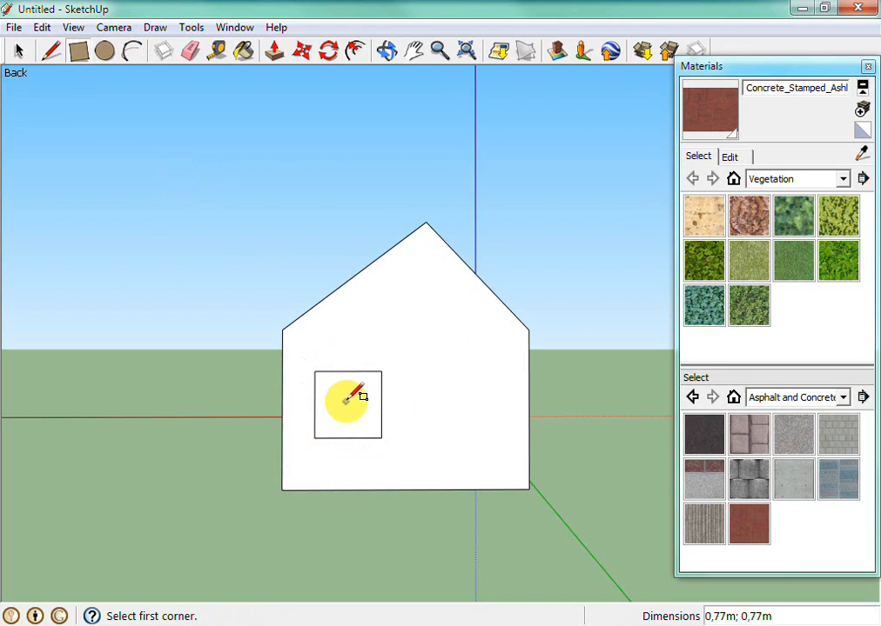
click(355, 54)
mouse_move(366, 434)
mouse_down()
mouse_move(360, 422)
mouse_move(367, 433)
mouse_up()
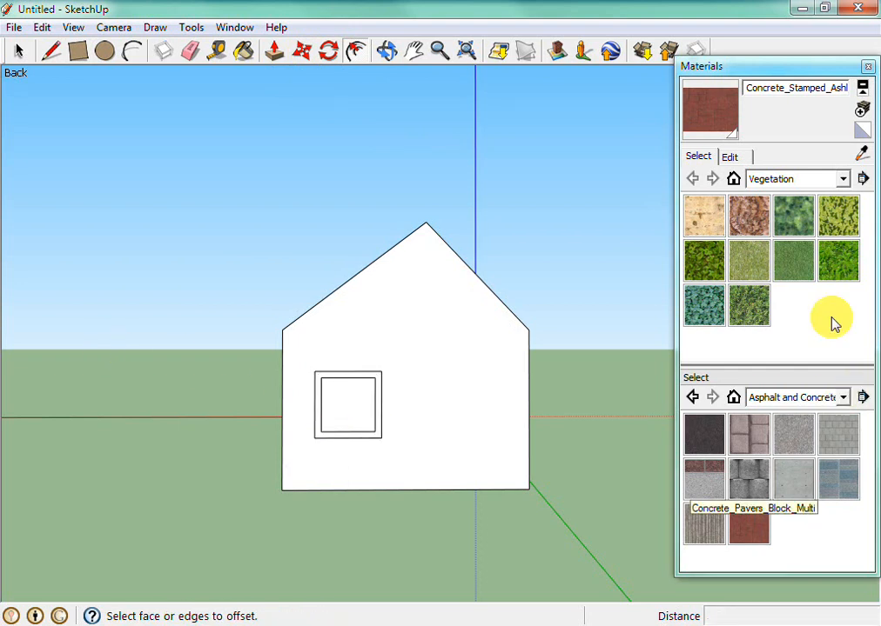
Step: Paint the inner pane of the gable window with the Translucent_Glass_Sky_Reflection material from the Translucent collection
click(842, 399)
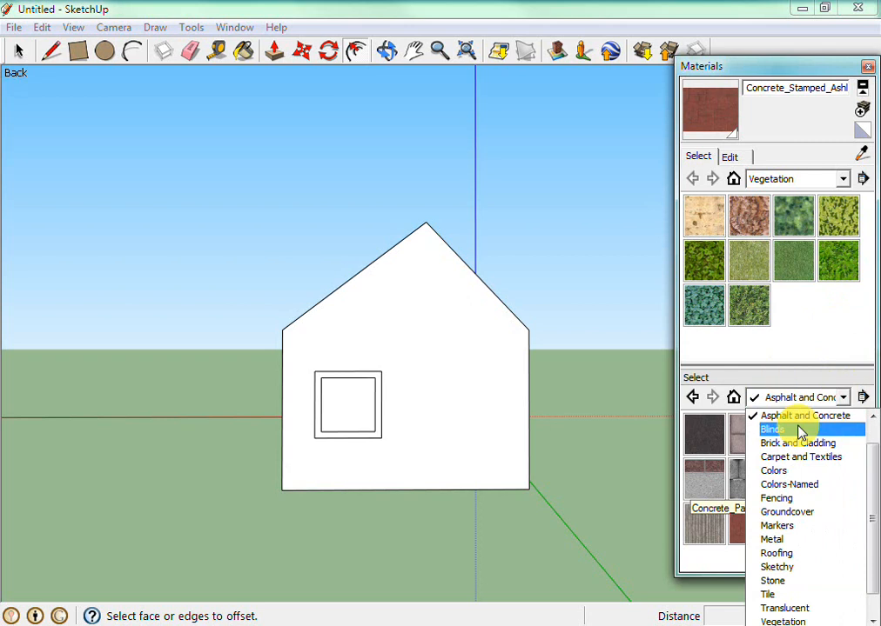
click(849, 610)
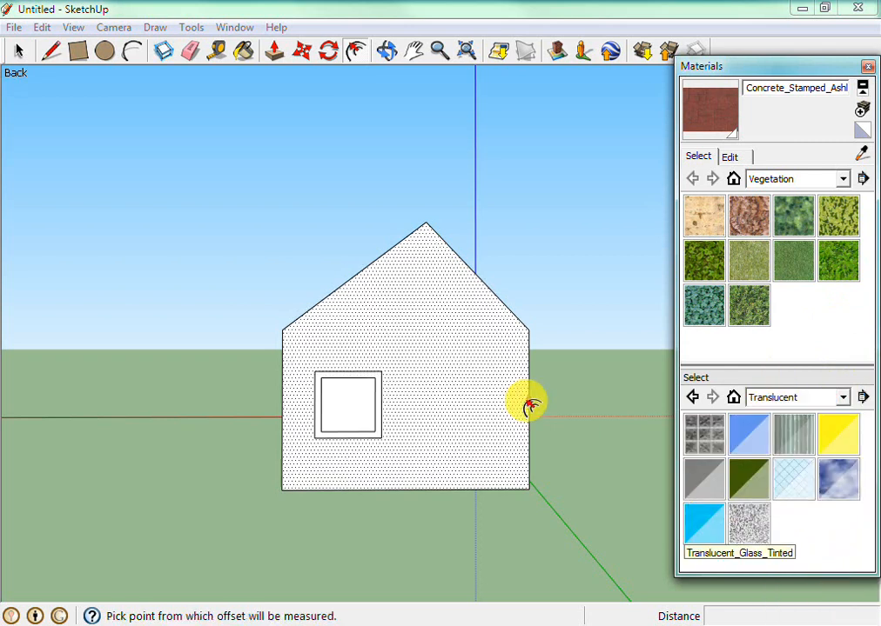
click(839, 481)
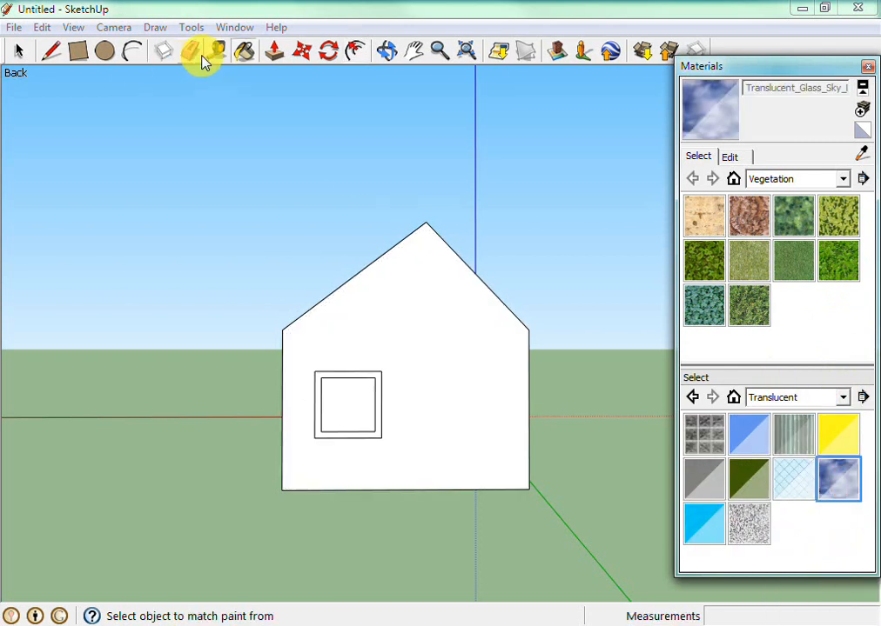
click(346, 402)
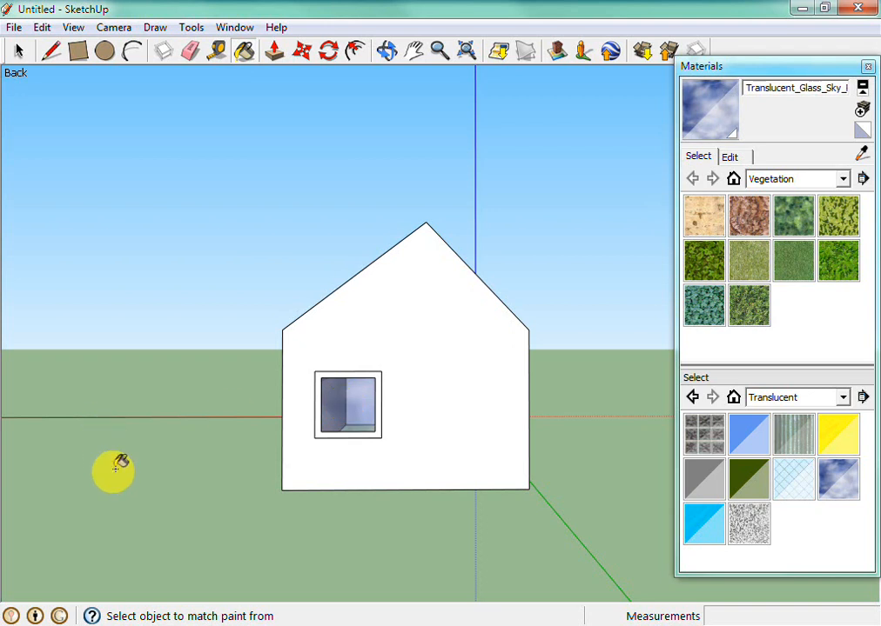
Step: Try to copy the whole gable window about 0.94 m across the wall, and undo the copy
click(19, 51)
drag(295, 350, 409, 465)
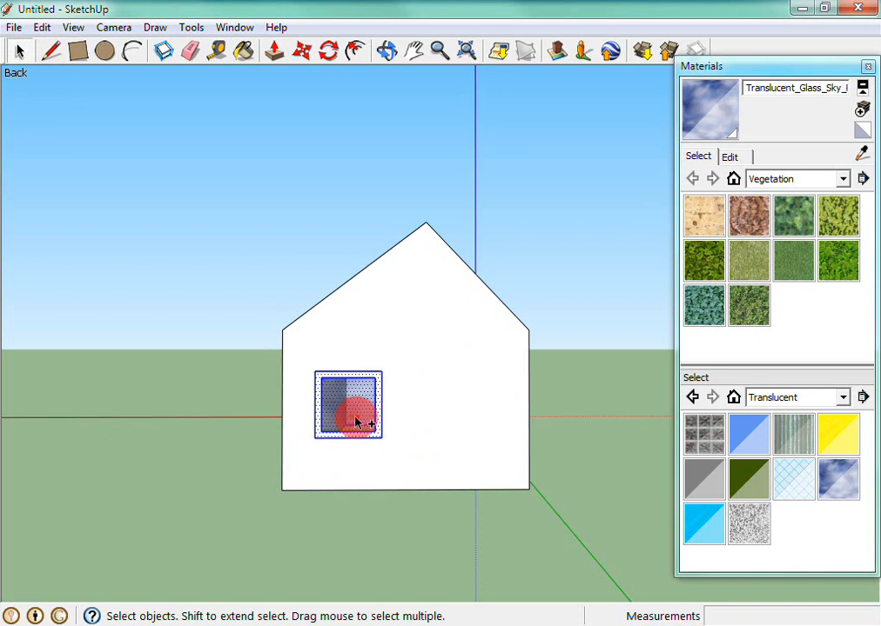
click(296, 348)
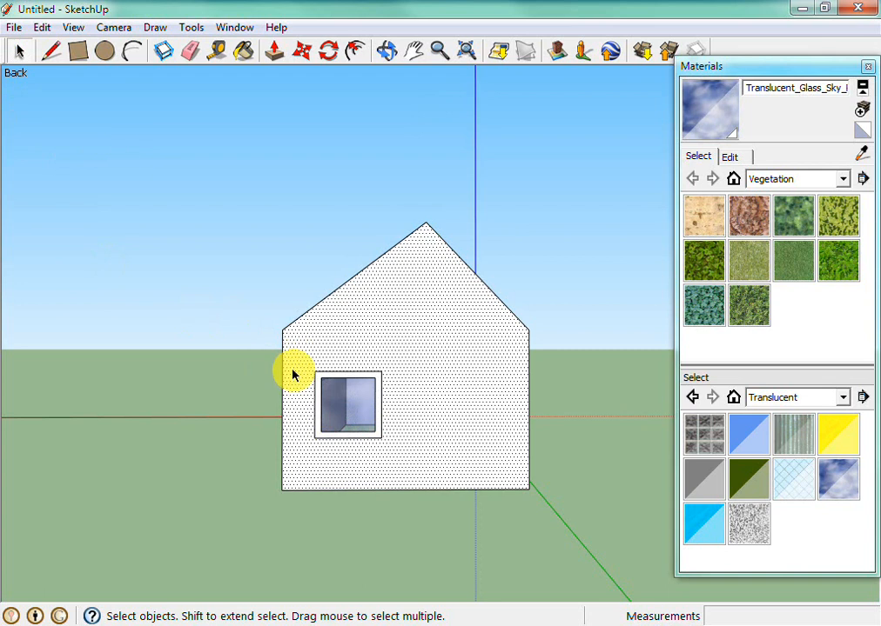
click(177, 331)
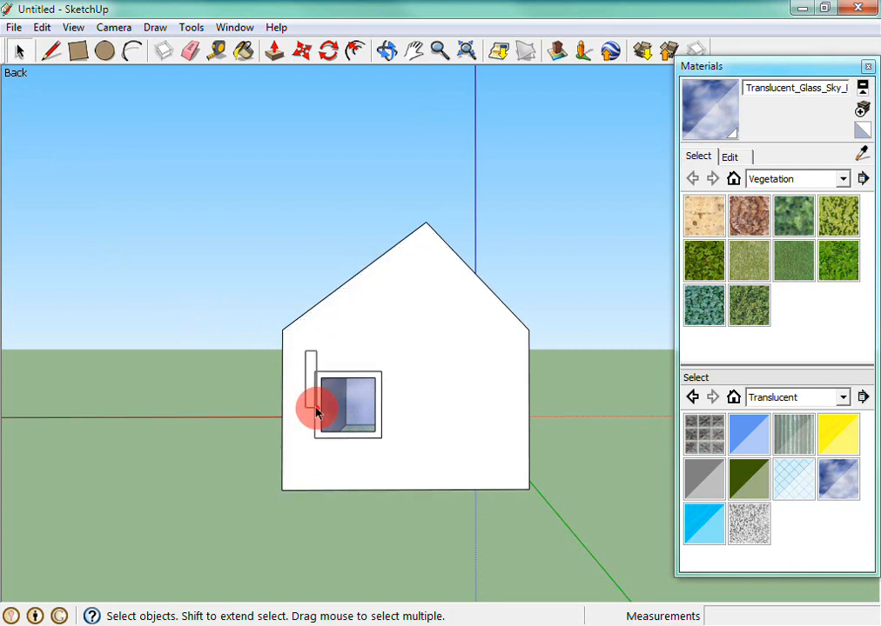
drag(304, 351, 392, 470)
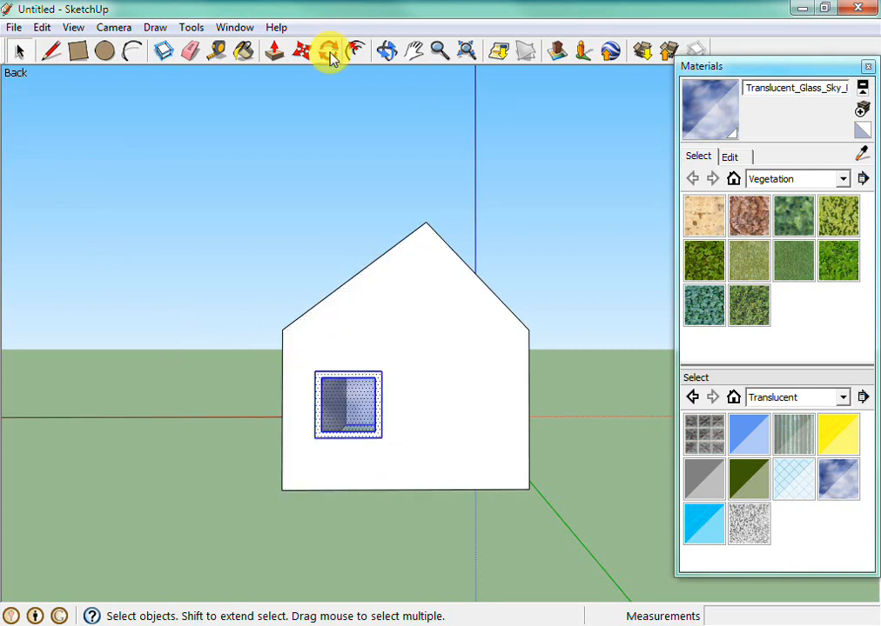
click(303, 52)
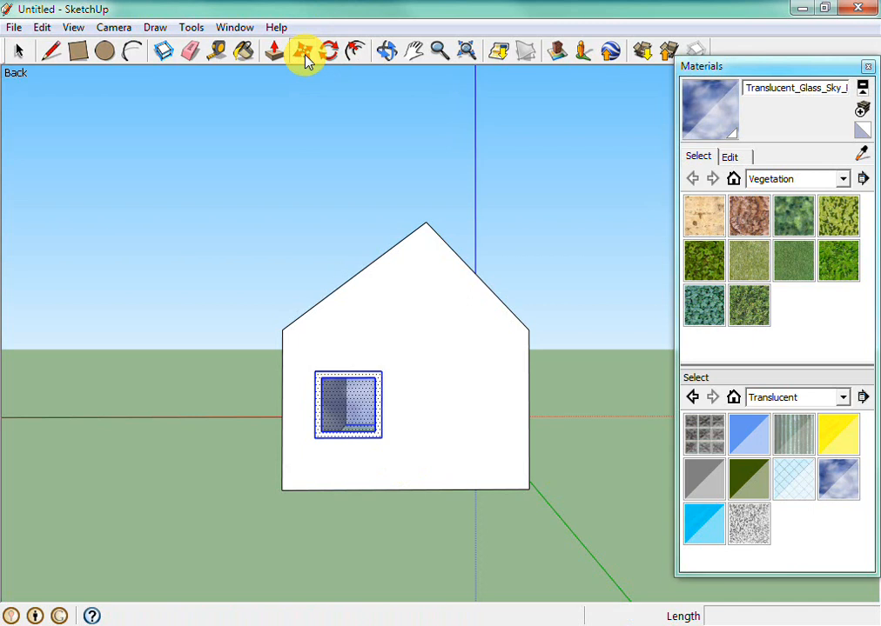
ctrl+drag(348, 403, 428, 406)
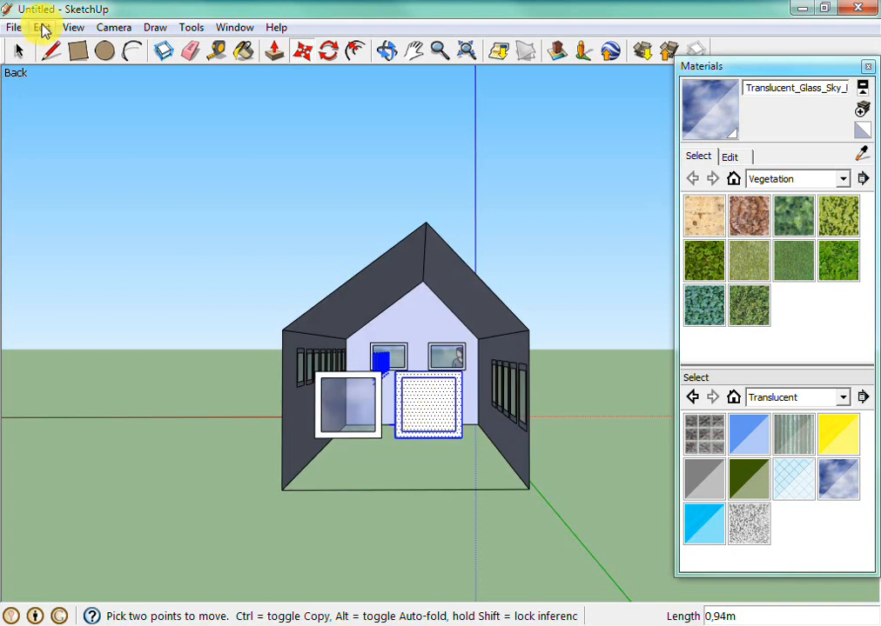
click(42, 27)
click(48, 50)
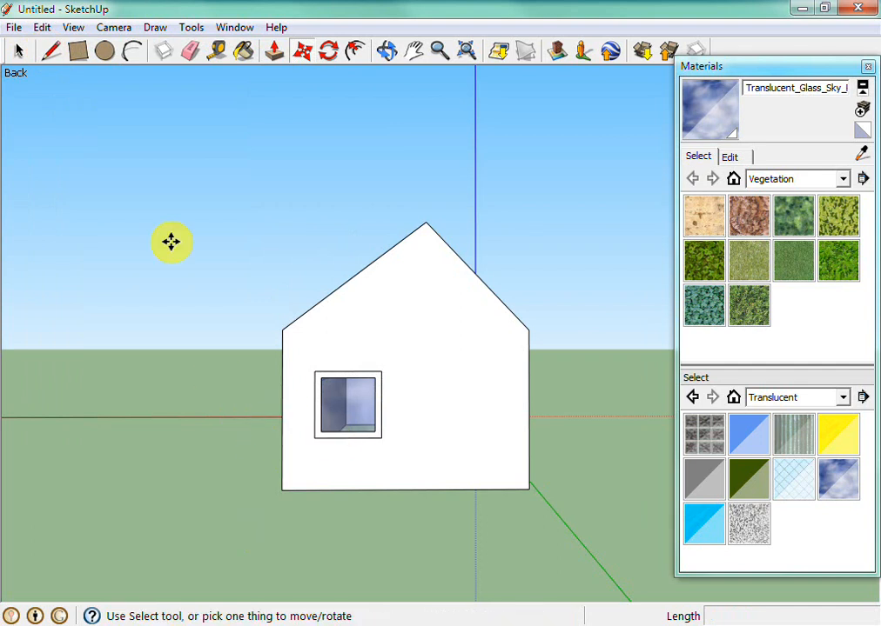
Step: Reselect the gable window with its frame, try to copy it about 1.10 m across the wall, and undo the copy
click(20, 52)
click(295, 358)
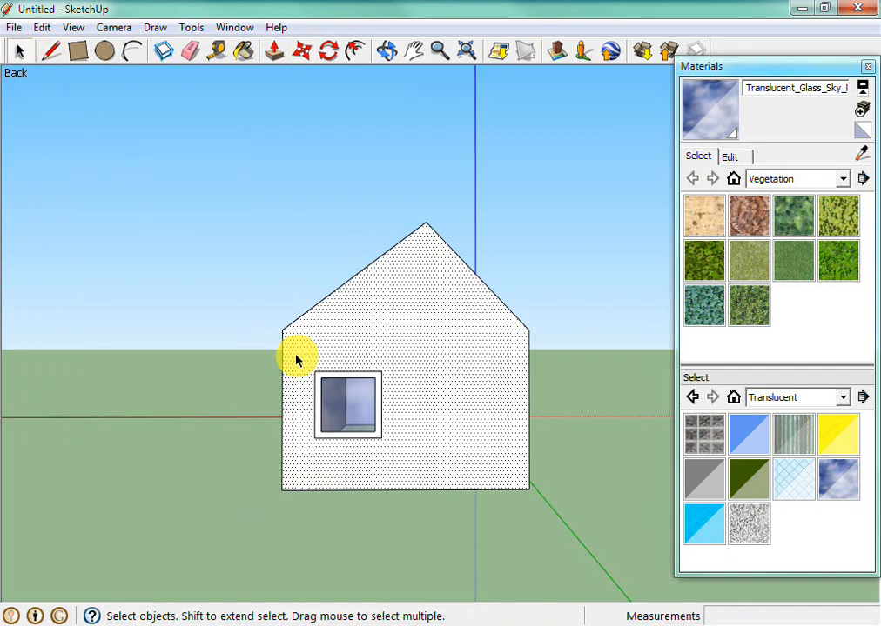
click(200, 498)
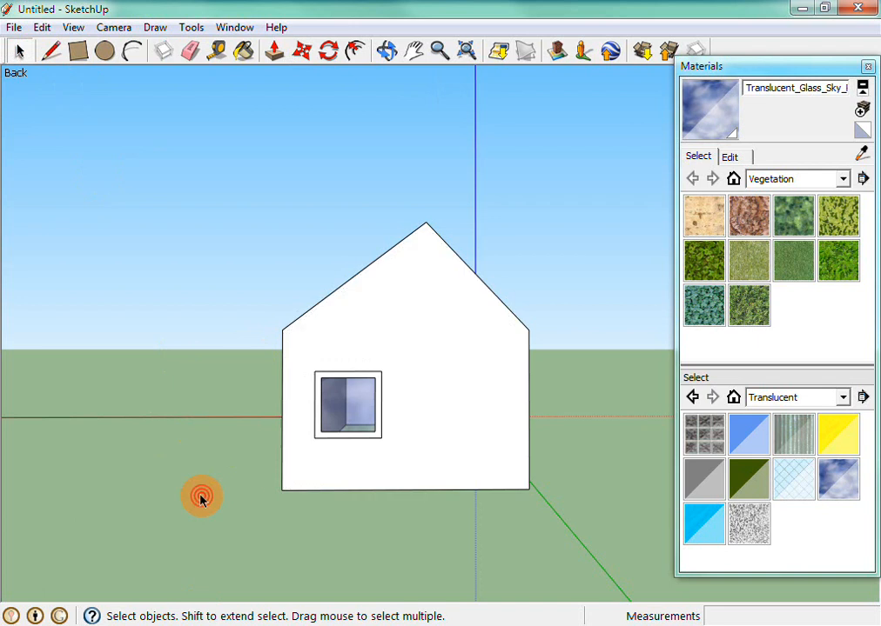
drag(331, 406, 403, 464)
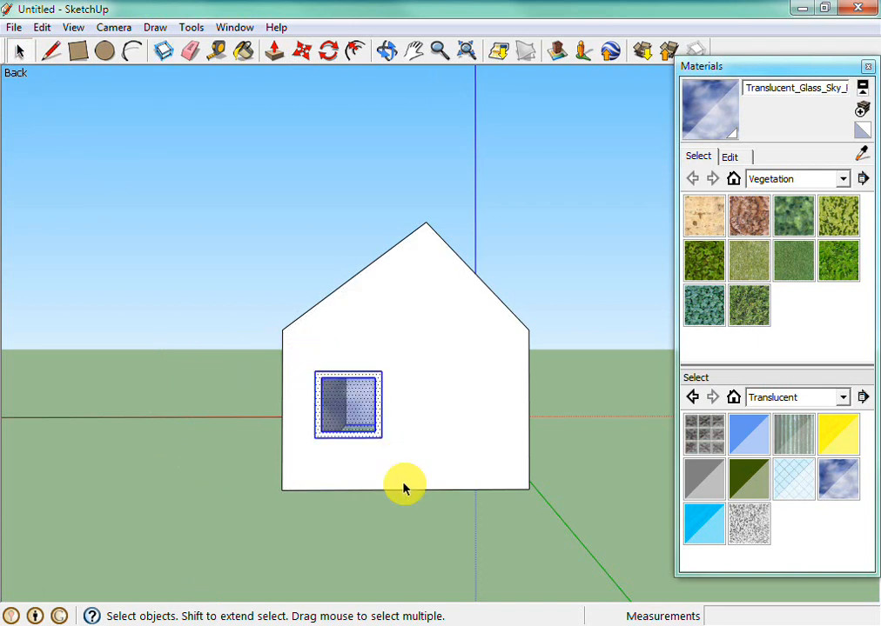
click(302, 50)
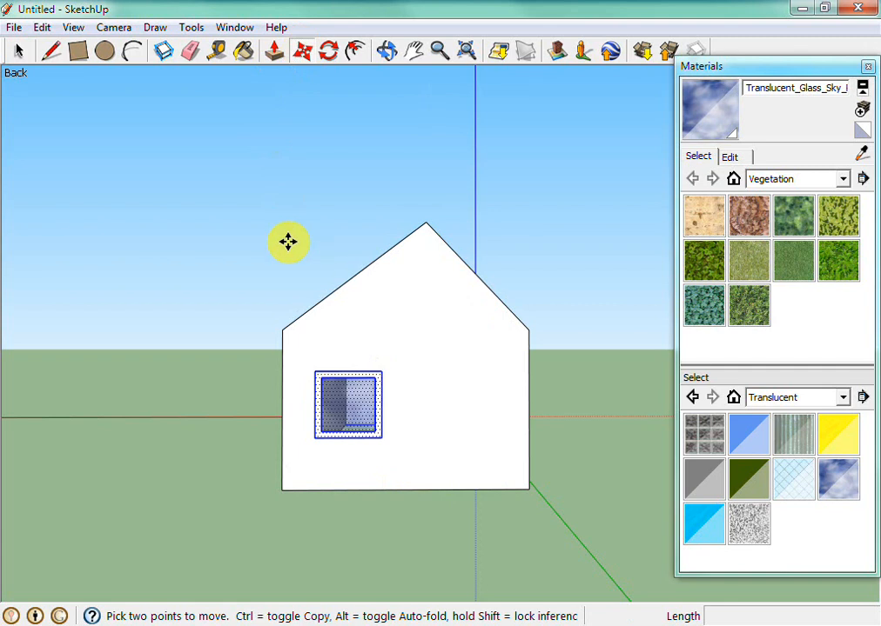
key(ctrl)
drag(357, 399, 450, 409)
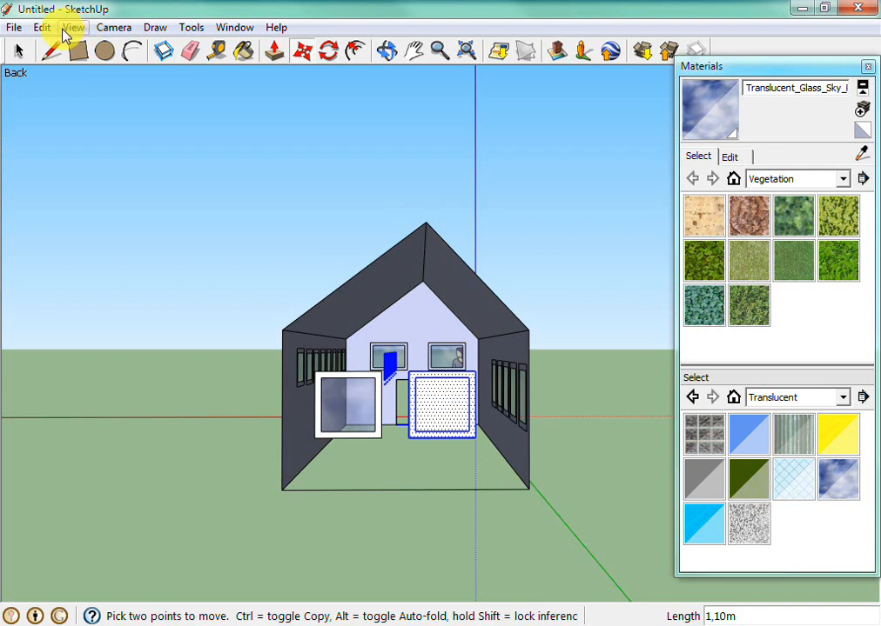
click(43, 28)
click(52, 45)
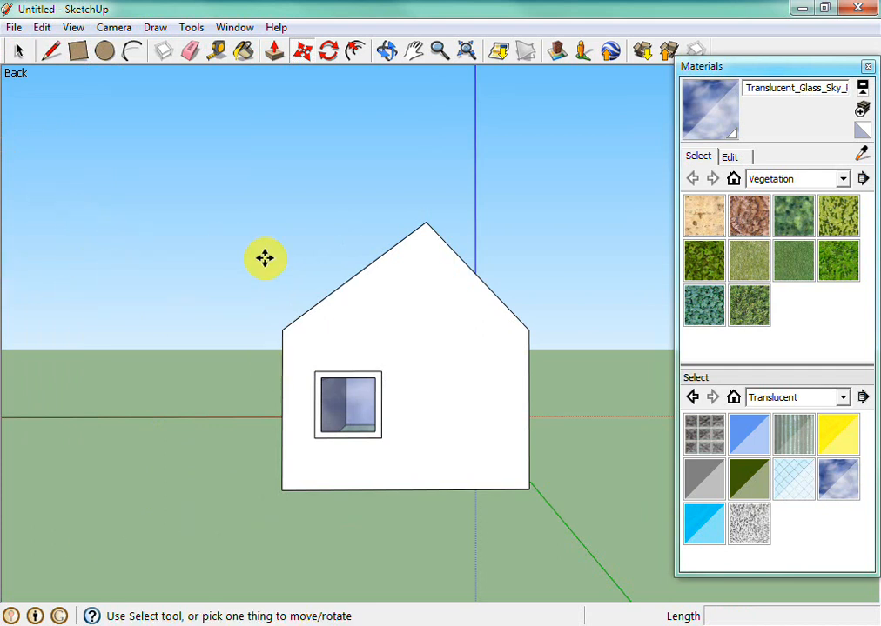
Step: Paint the back gable wall around the window with the diamond-plate textured steel material from the Metal collection
click(842, 399)
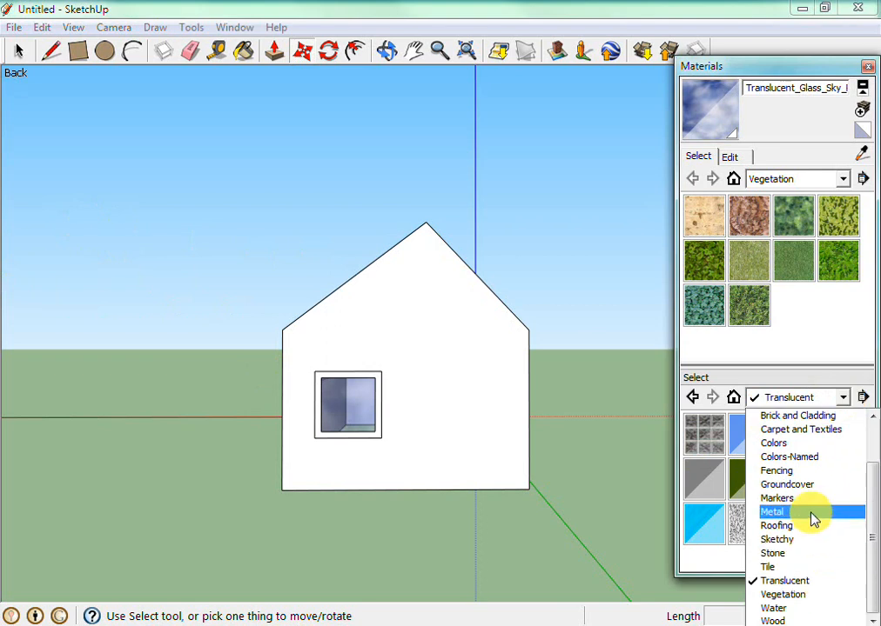
click(811, 520)
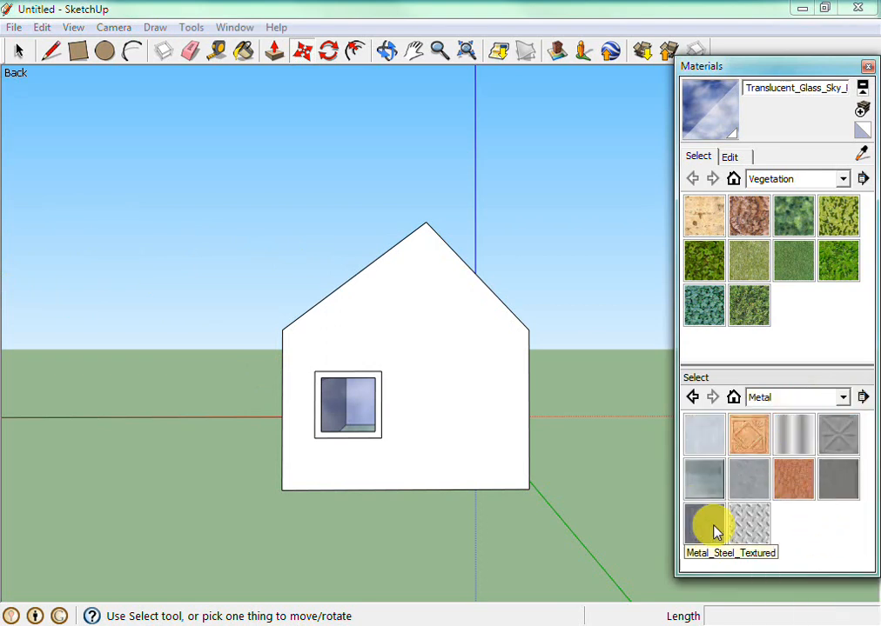
click(747, 526)
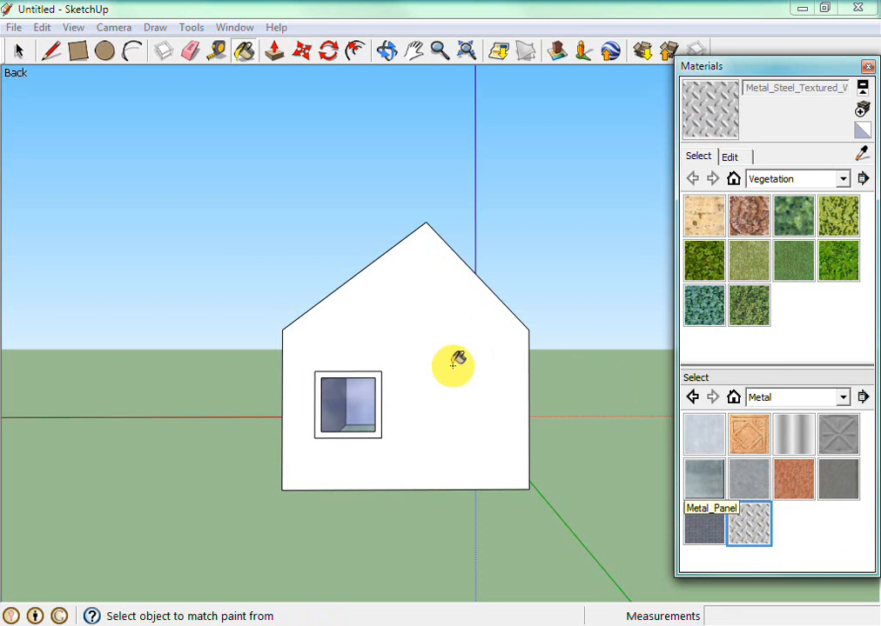
click(416, 343)
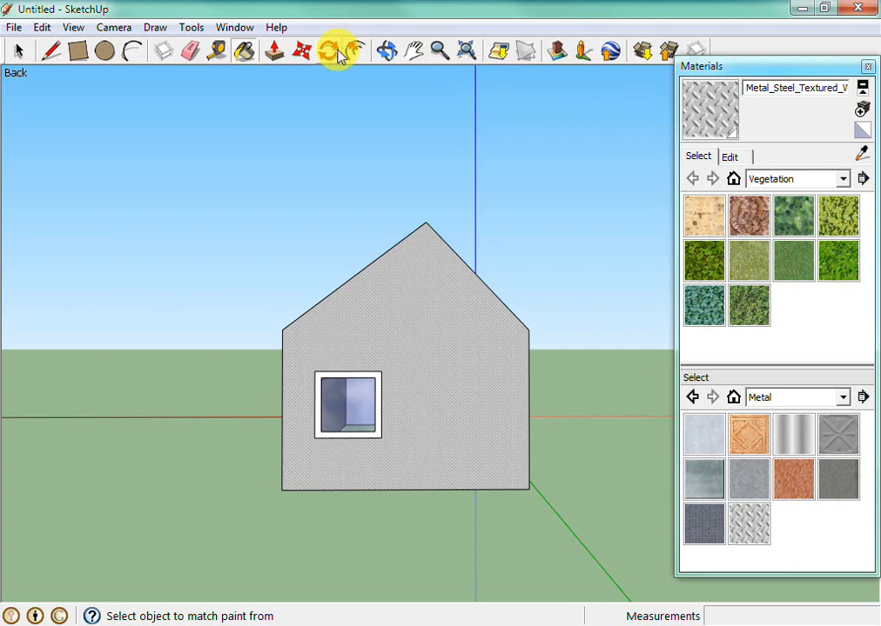
Step: Examine the textured house from its long window wall around to the gable end with the doorway
click(387, 51)
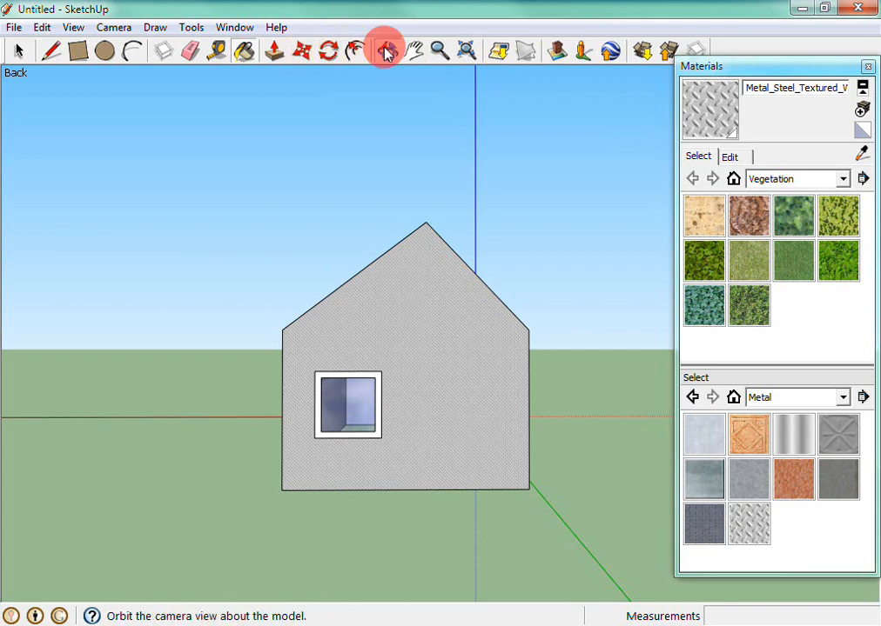
drag(472, 359, 198, 344)
scroll(270, 429, down, 5)
drag(484, 383, 135, 376)
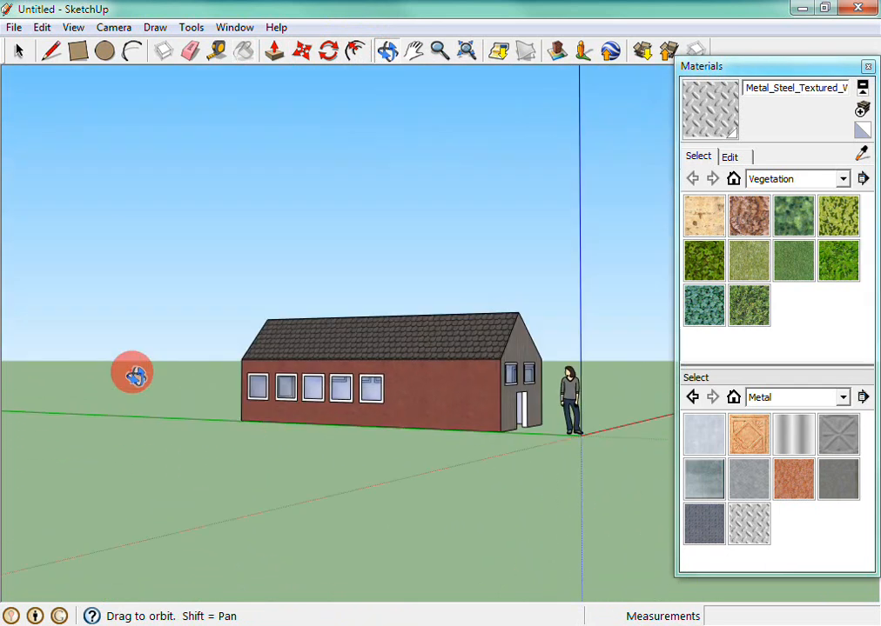
drag(515, 382, 271, 447)
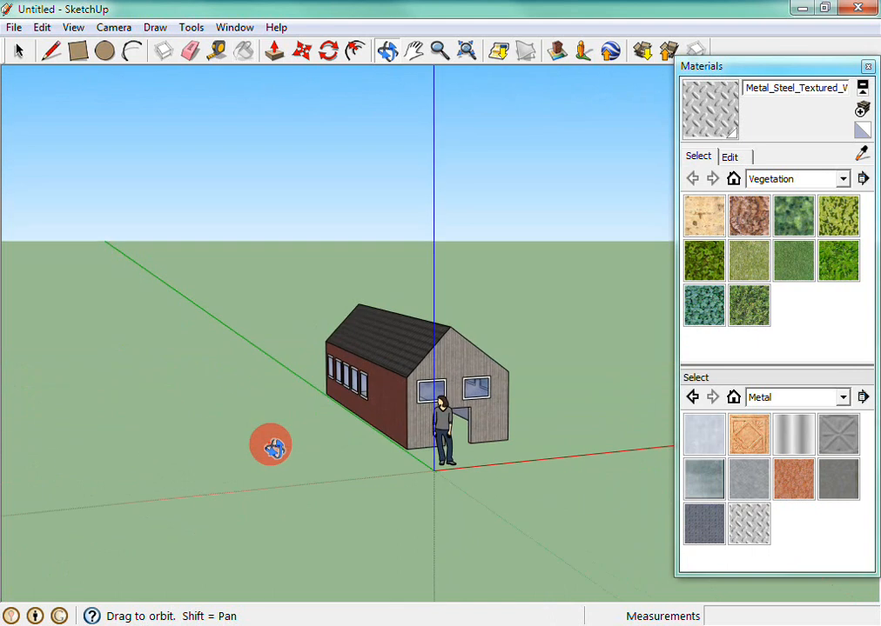
Step: Examine the textured house from both long sides, from above and facing the doorway gable
drag(508, 445, 285, 478)
drag(374, 487, 240, 495)
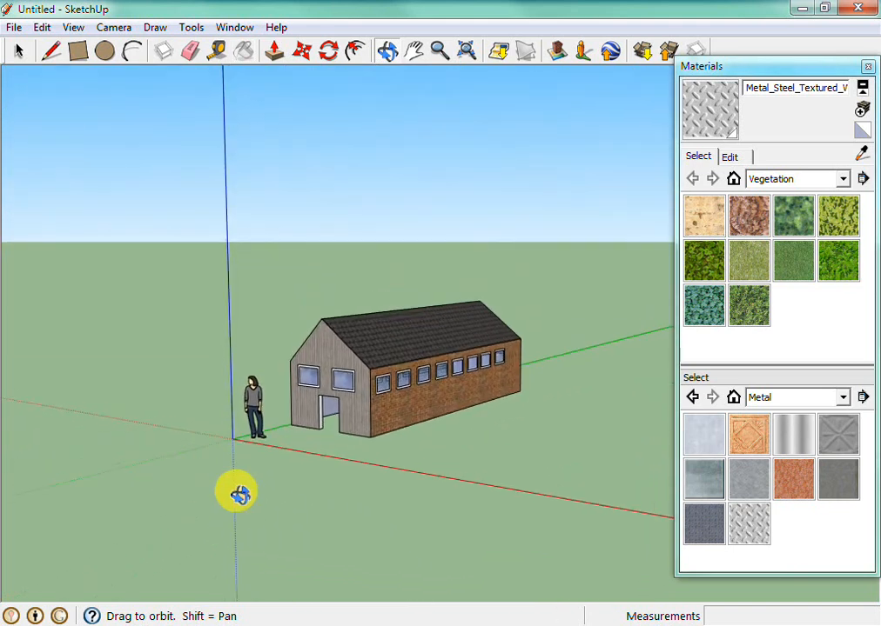
drag(207, 409, 369, 507)
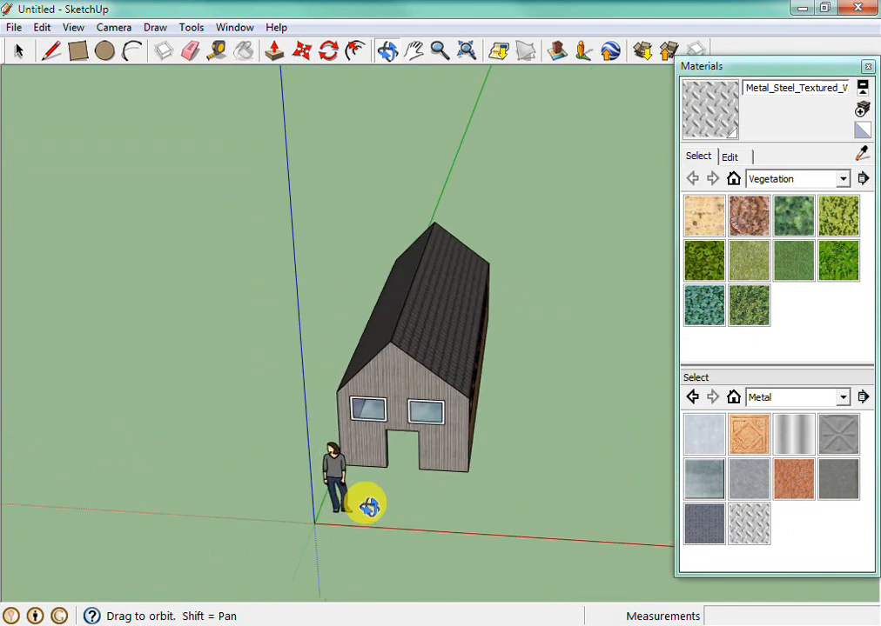
drag(243, 481, 154, 381)
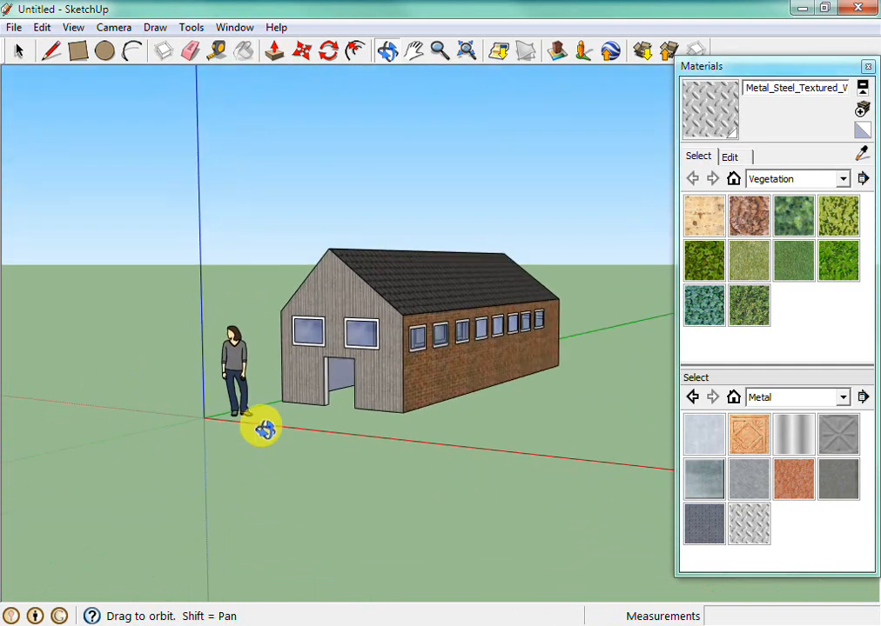
scroll(278, 359, down, 2)
scroll(265, 471, up, 1)
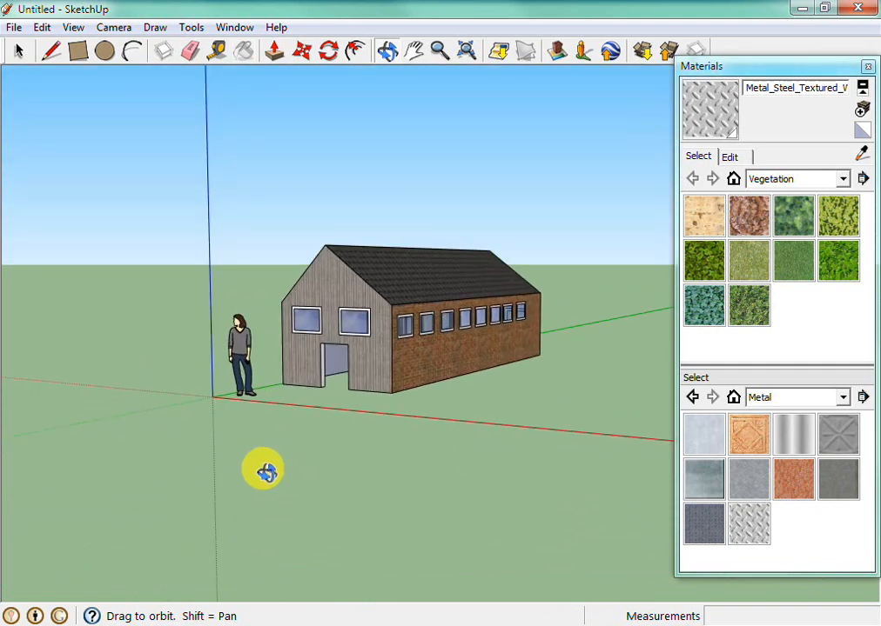
drag(285, 444, 296, 492)
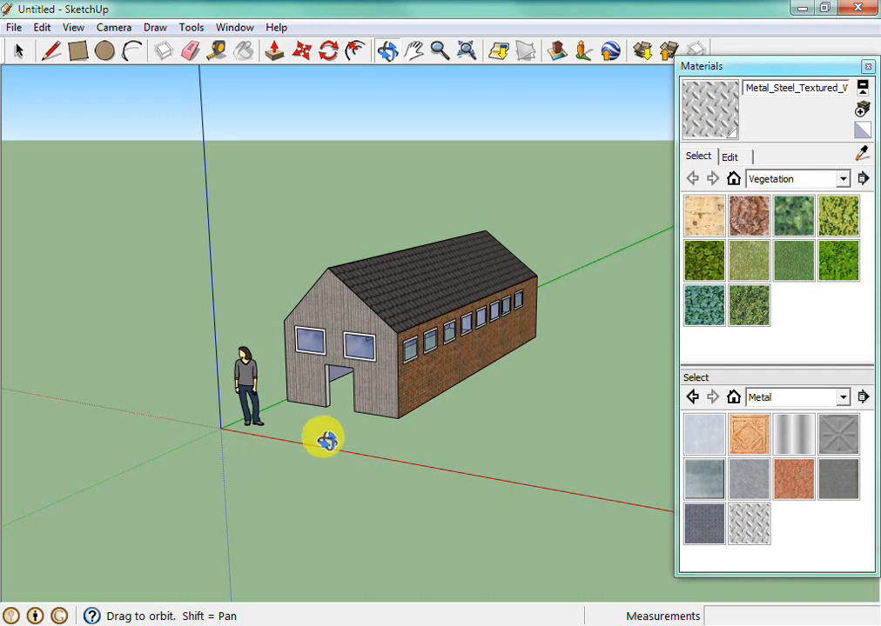
Step: Close the material browser and search the 3D Warehouse for "bench"
click(867, 70)
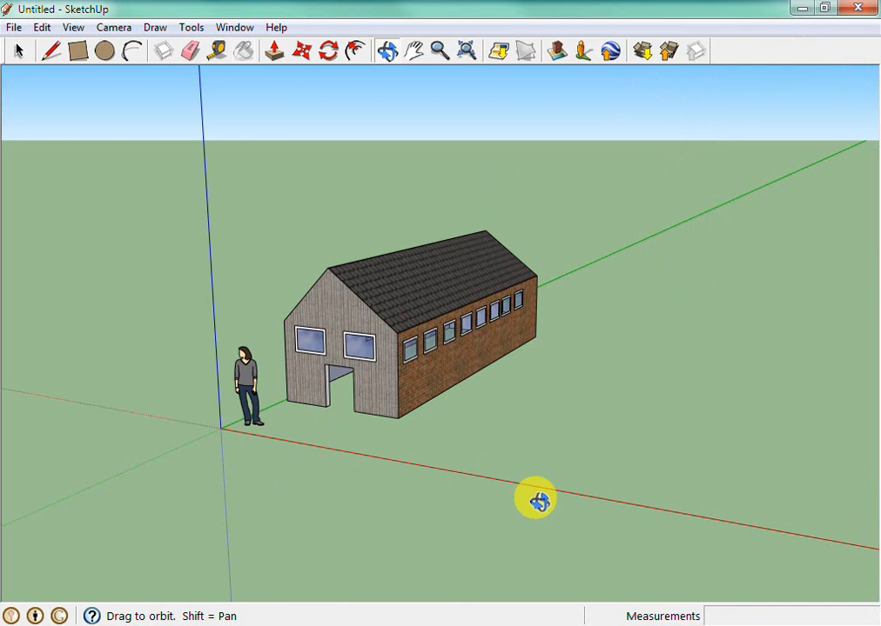
click(642, 52)
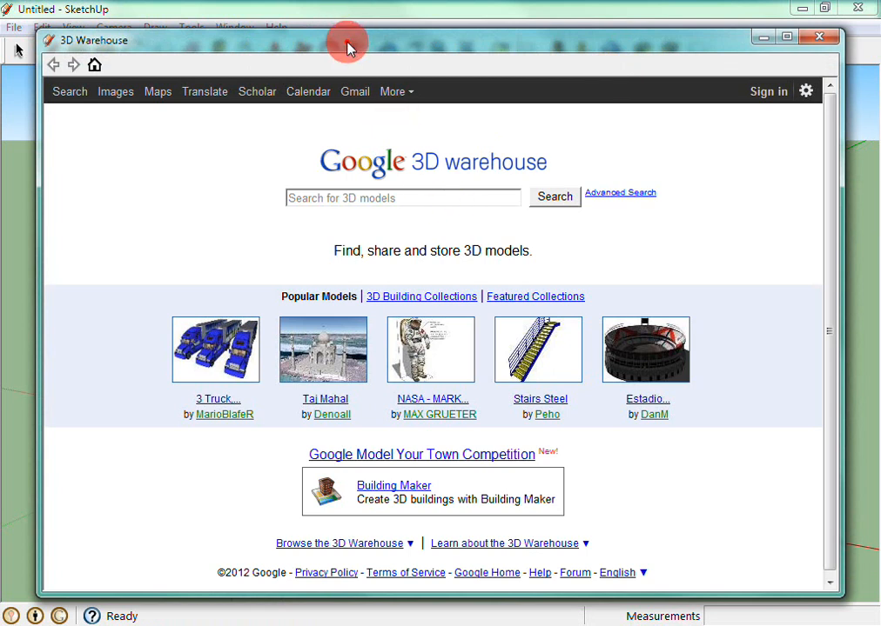
drag(348, 47, 351, 41)
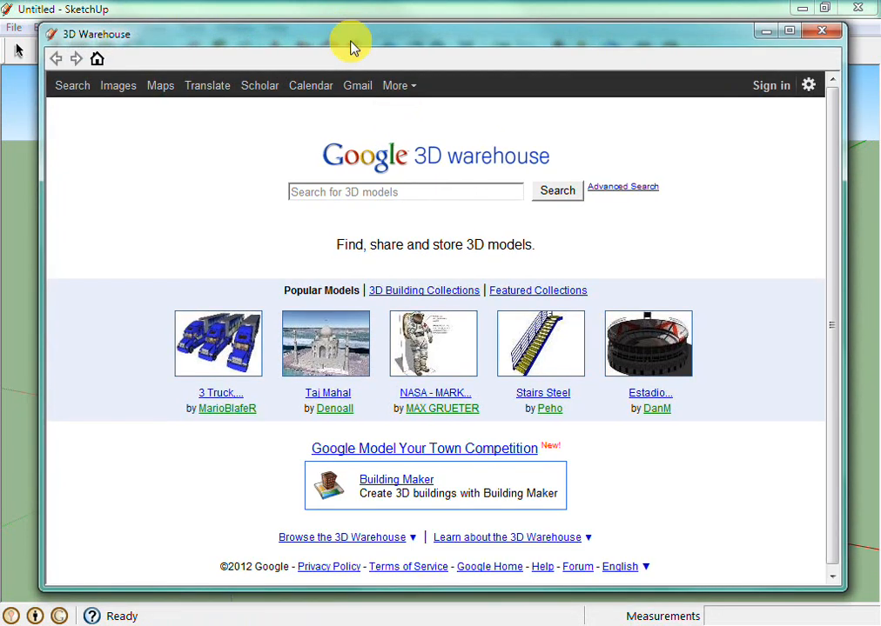
click(415, 187)
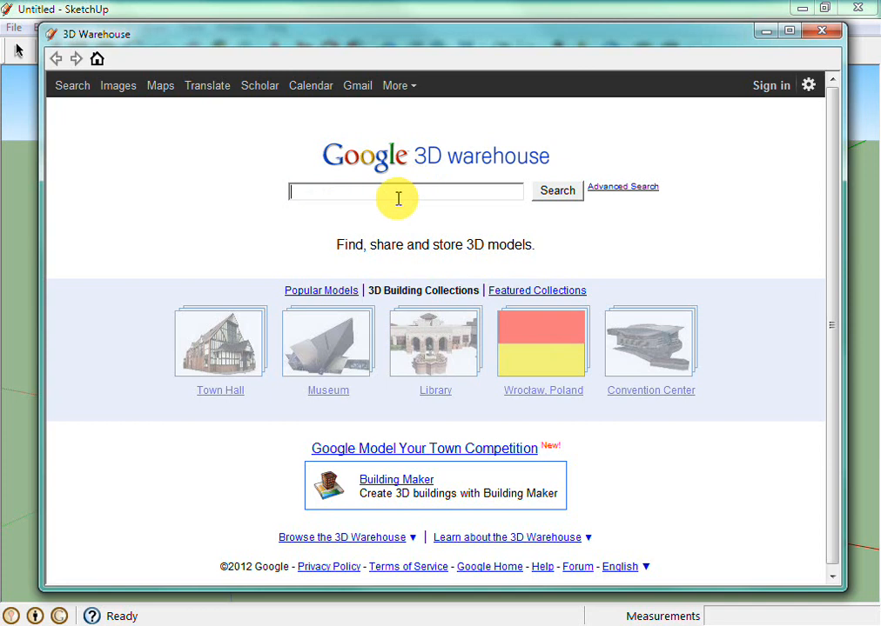
text(bench)
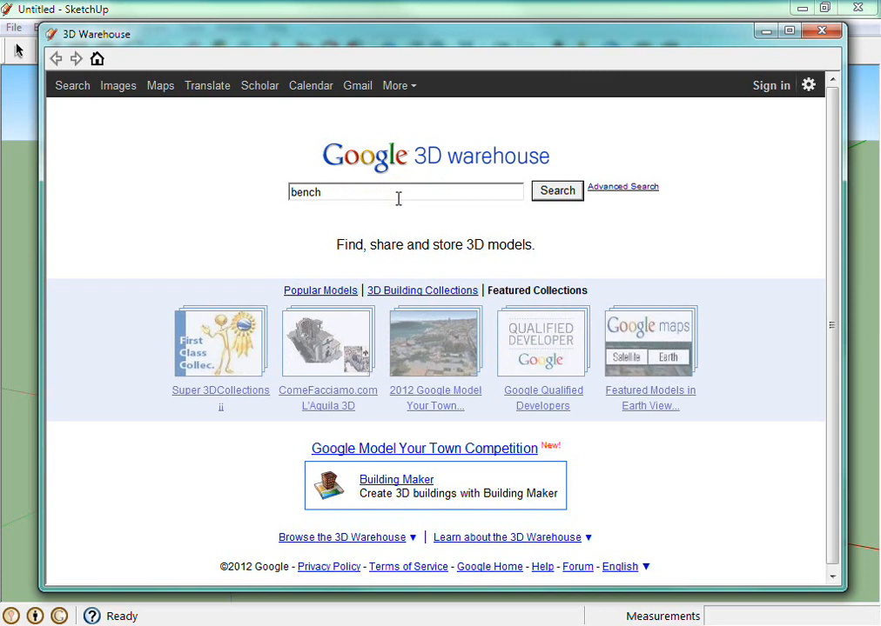
key(Return)
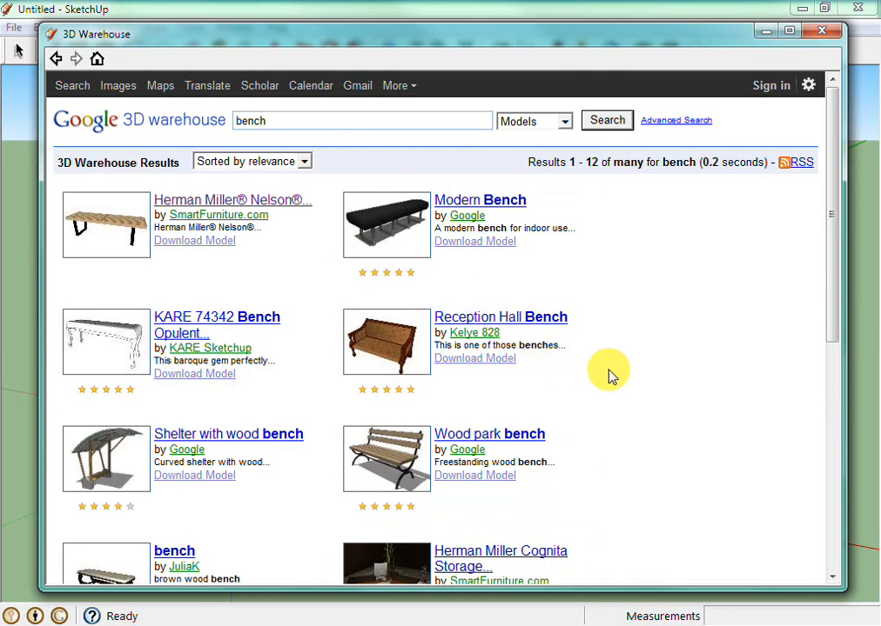
Step: Look through the first four pages of bench results for a suitable model
scroll(678, 366, down, 4)
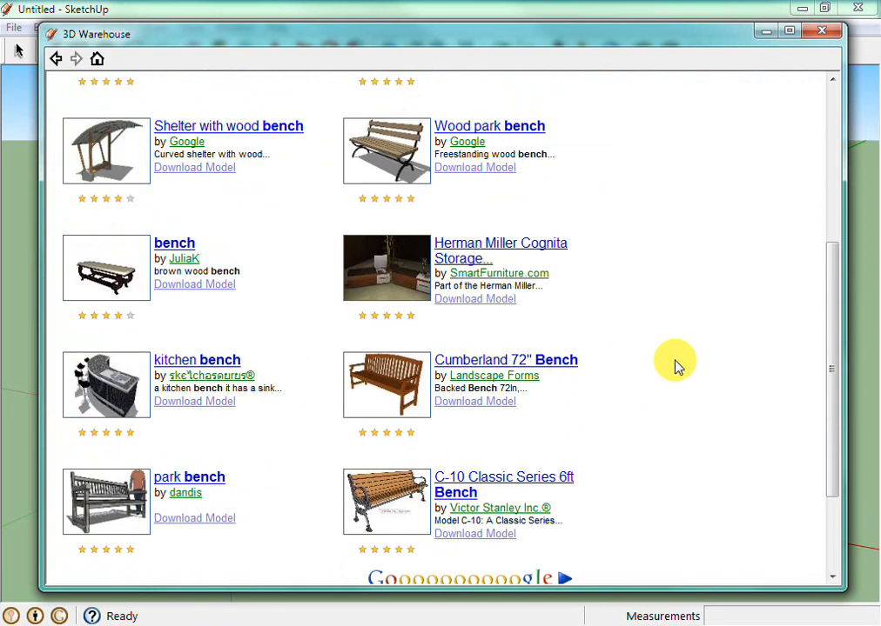
scroll(678, 365, down, 2)
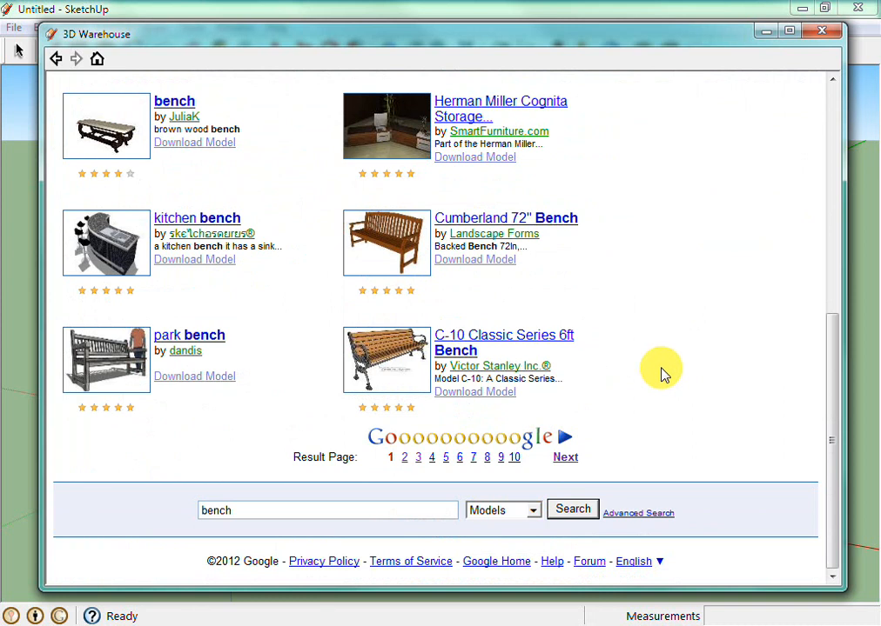
click(564, 458)
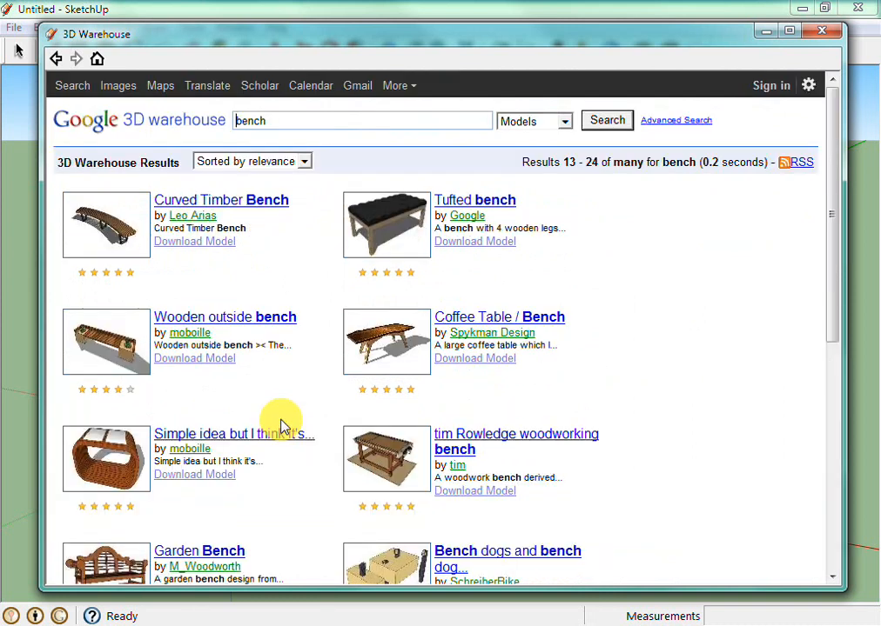
scroll(285, 423, down, 1)
scroll(288, 427, down, 3)
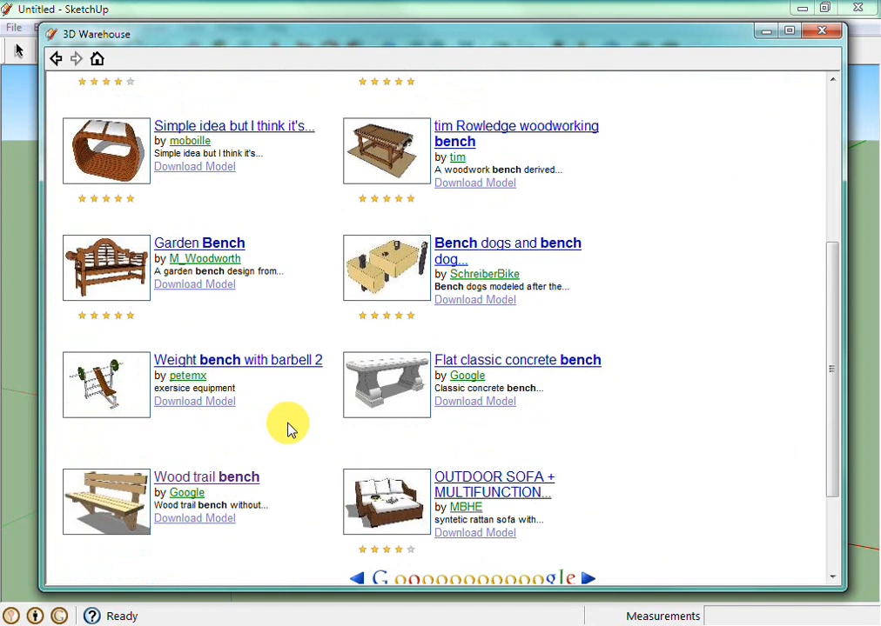
scroll(326, 456, down, 2)
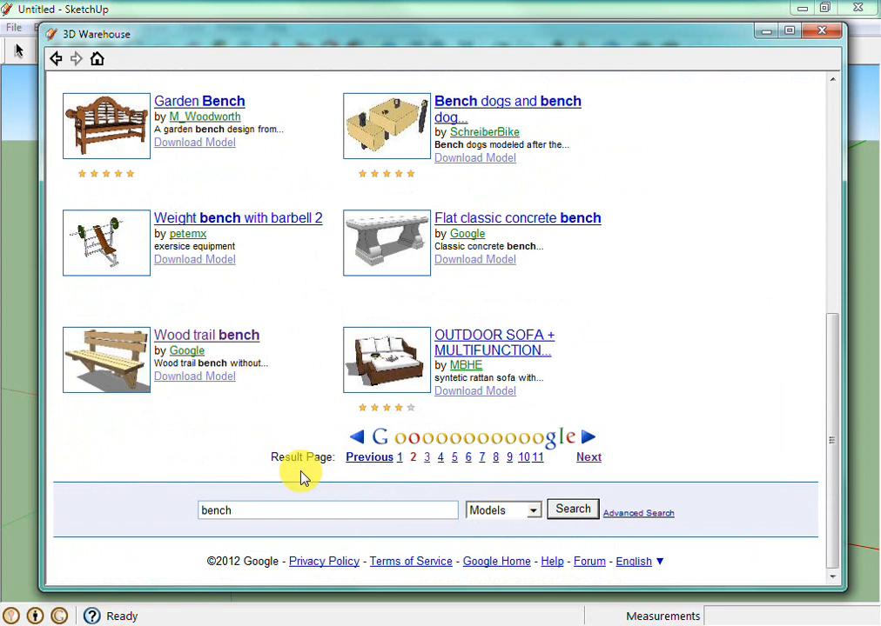
click(581, 458)
scroll(283, 458, down, 1)
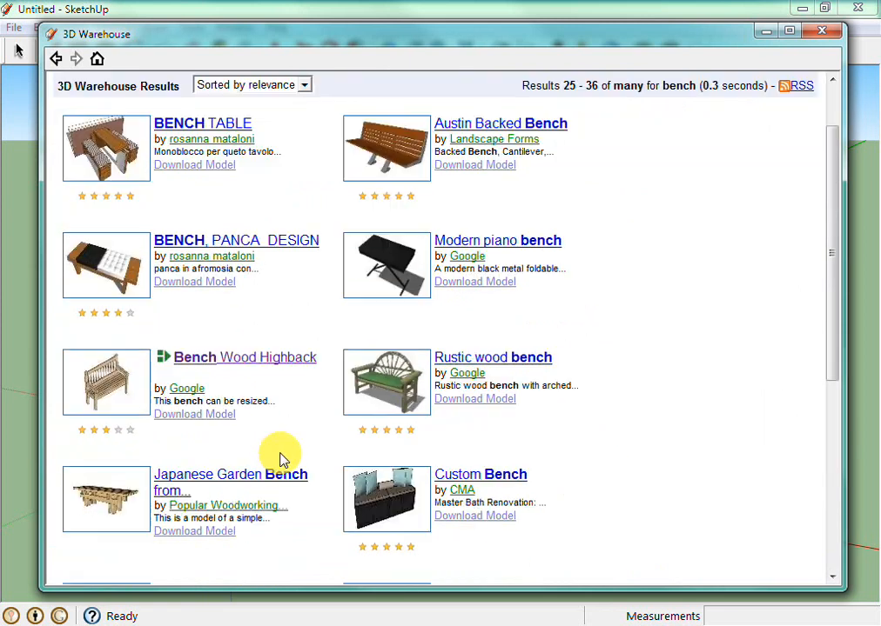
scroll(370, 471, down, 5)
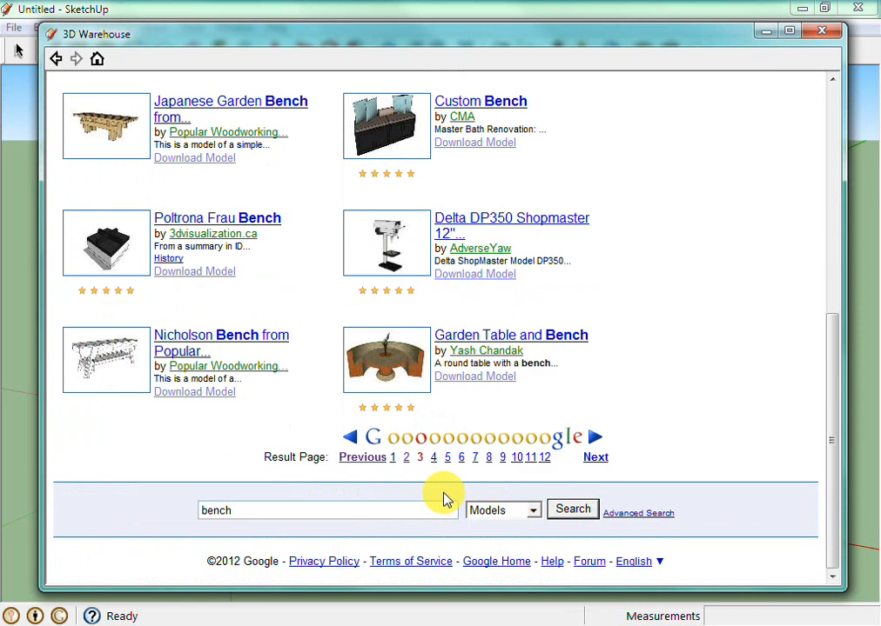
click(595, 458)
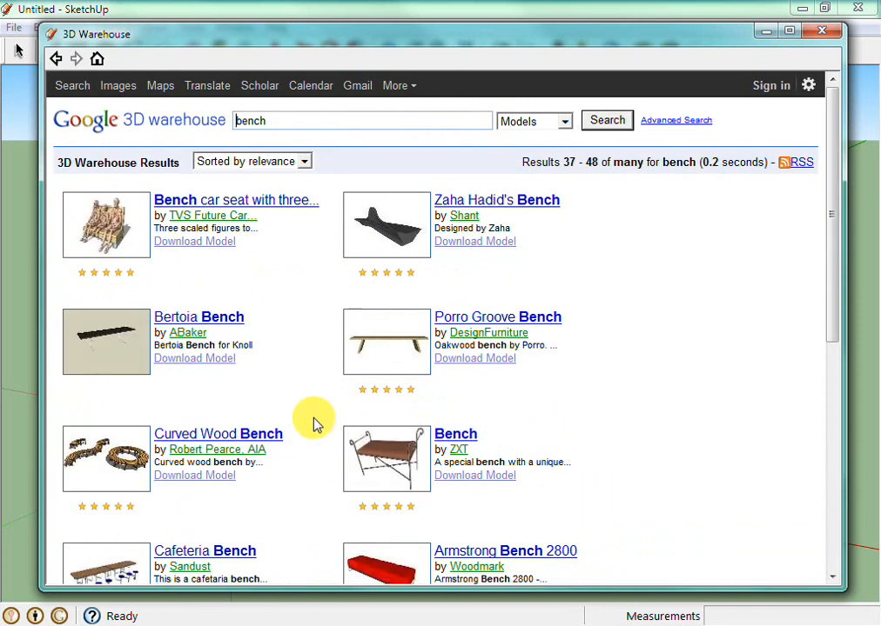
scroll(315, 424, down, 1)
scroll(315, 424, up, 1)
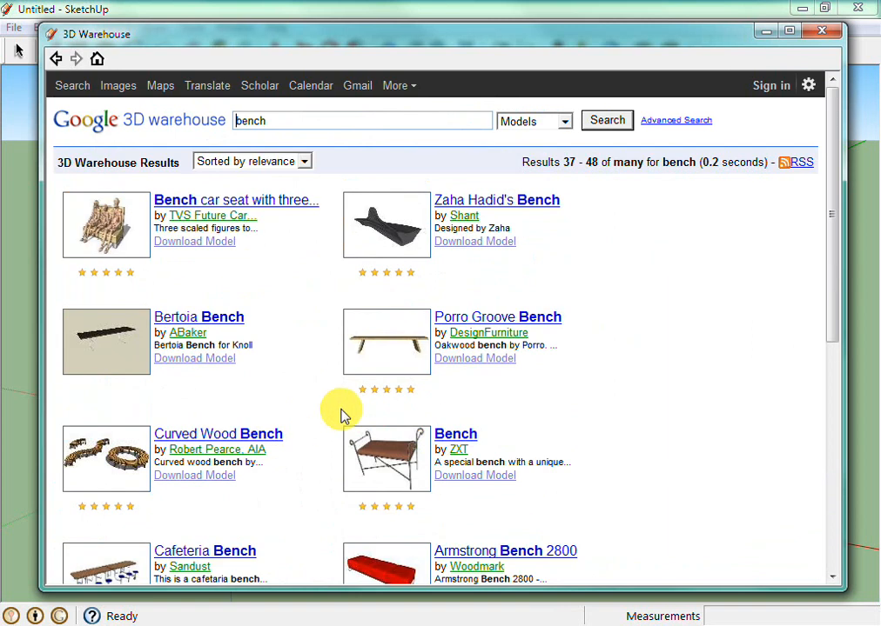
Step: Load the Porro Groove Bench directly into the model, place it on the red axis in front of the doorway gable, and deselect it
click(470, 326)
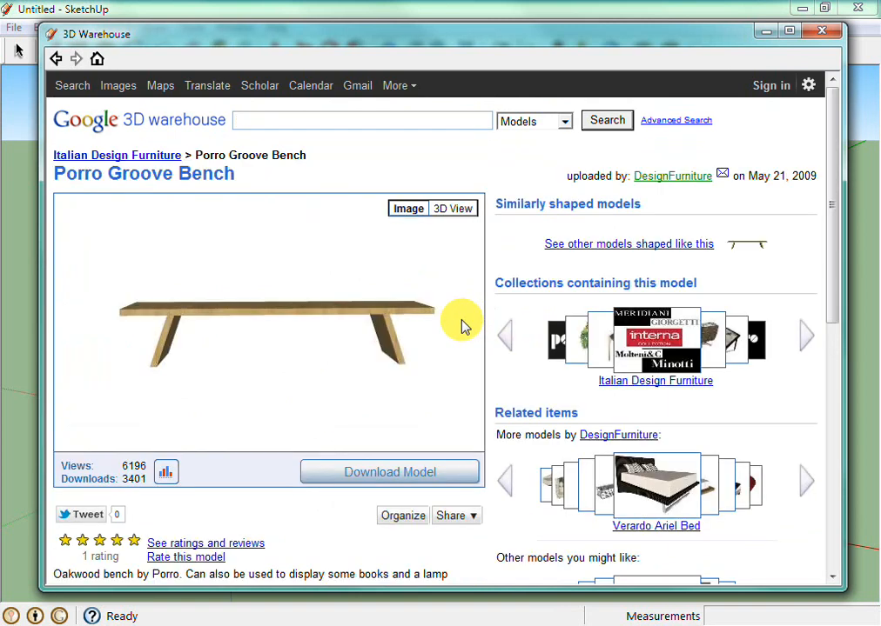
click(367, 481)
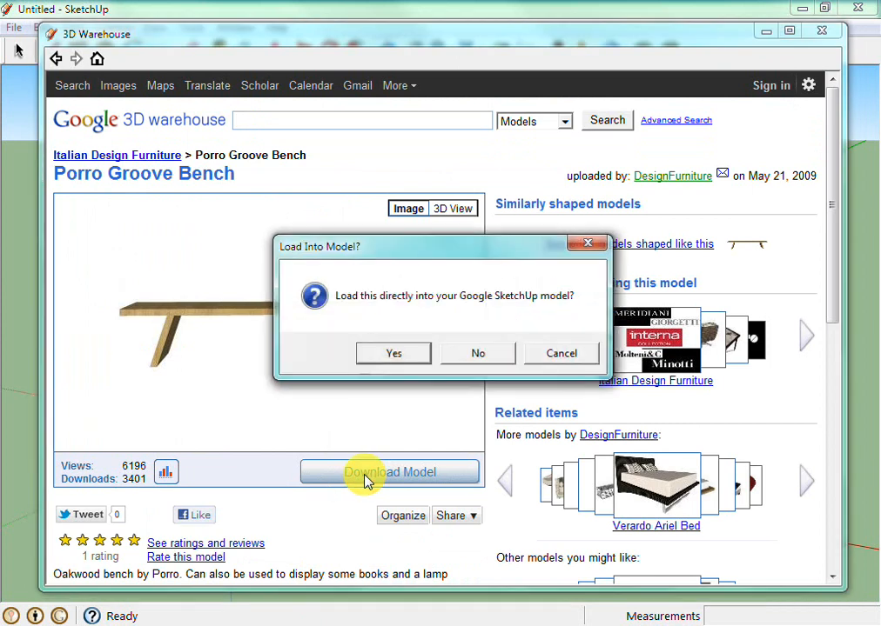
click(396, 354)
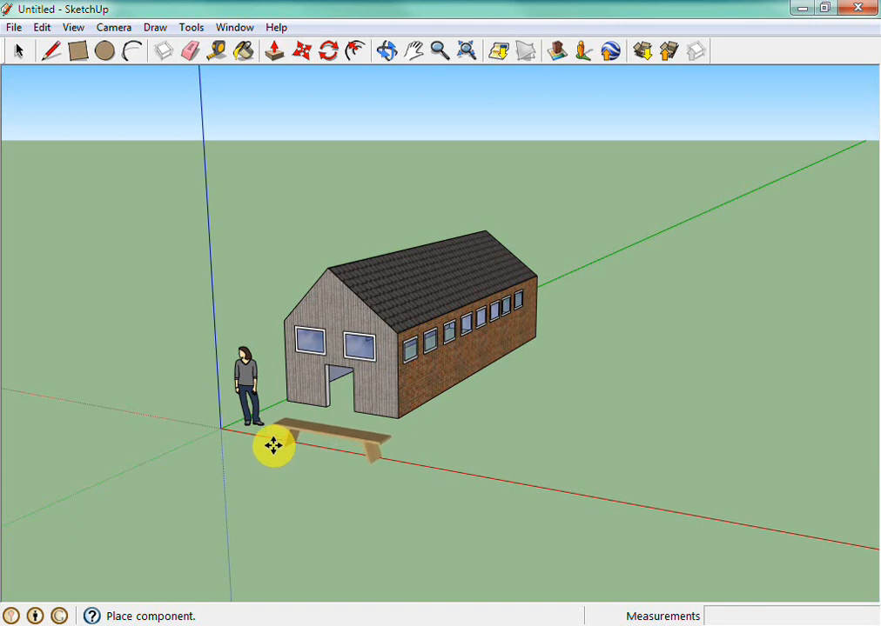
click(273, 437)
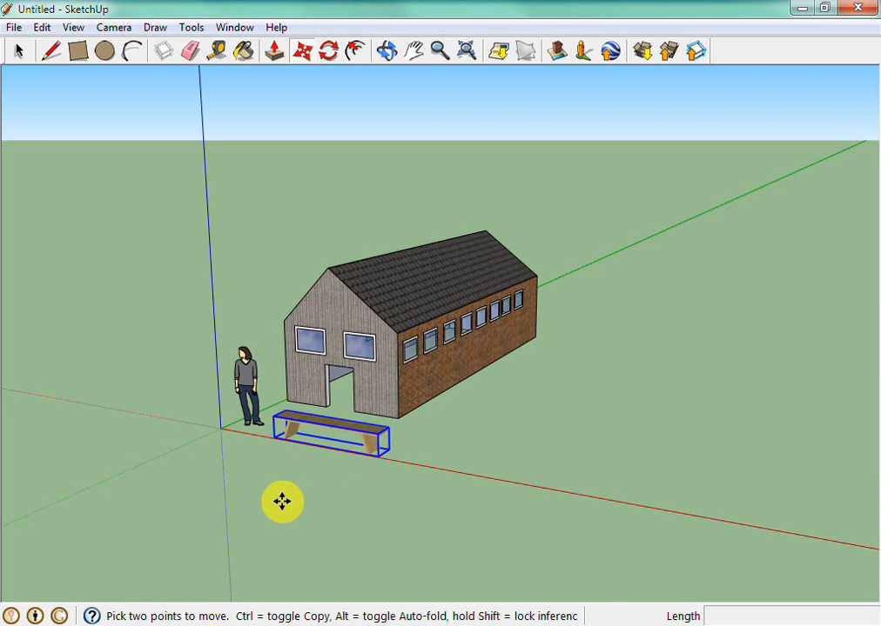
key(space)
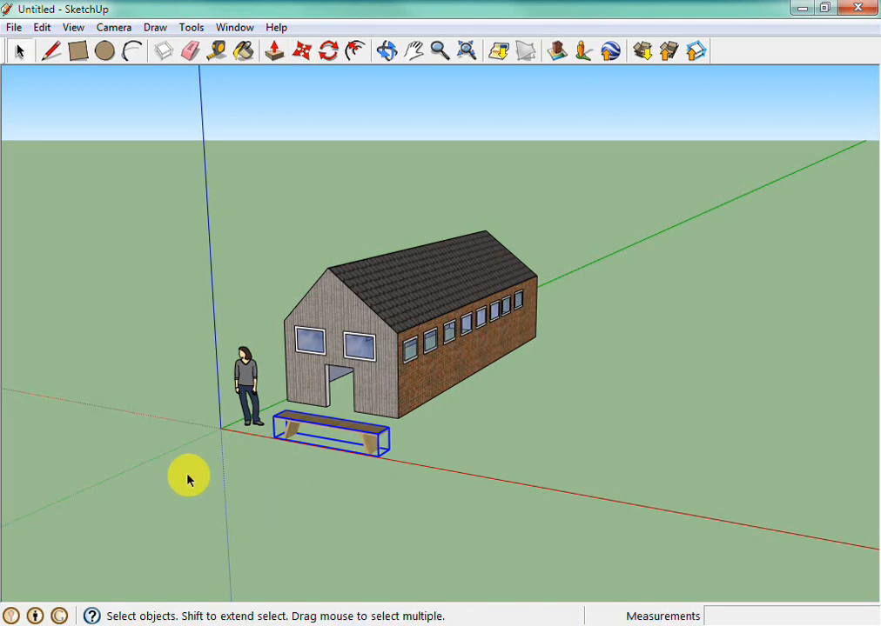
click(243, 492)
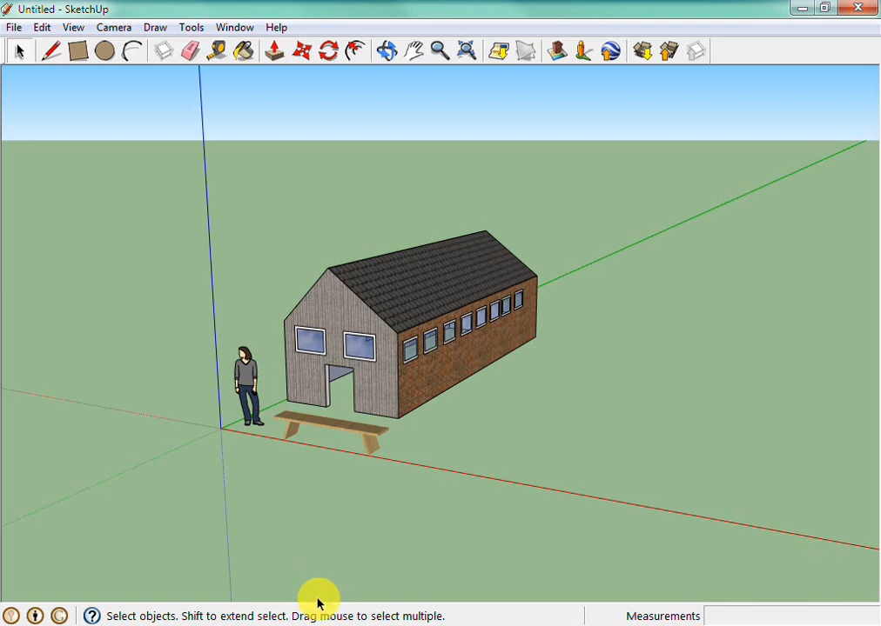
scroll(157, 470, up, 3)
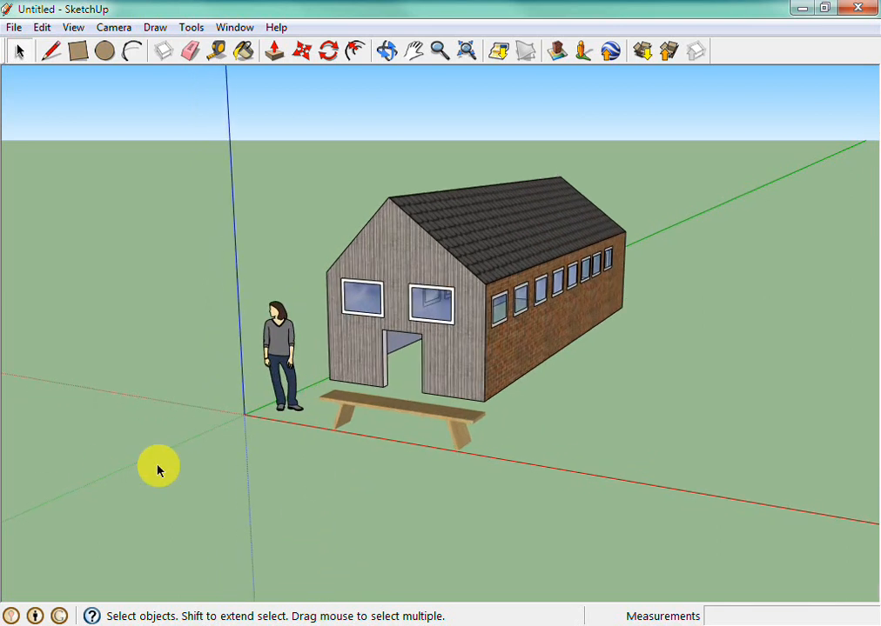
scroll(261, 517, up, 2)
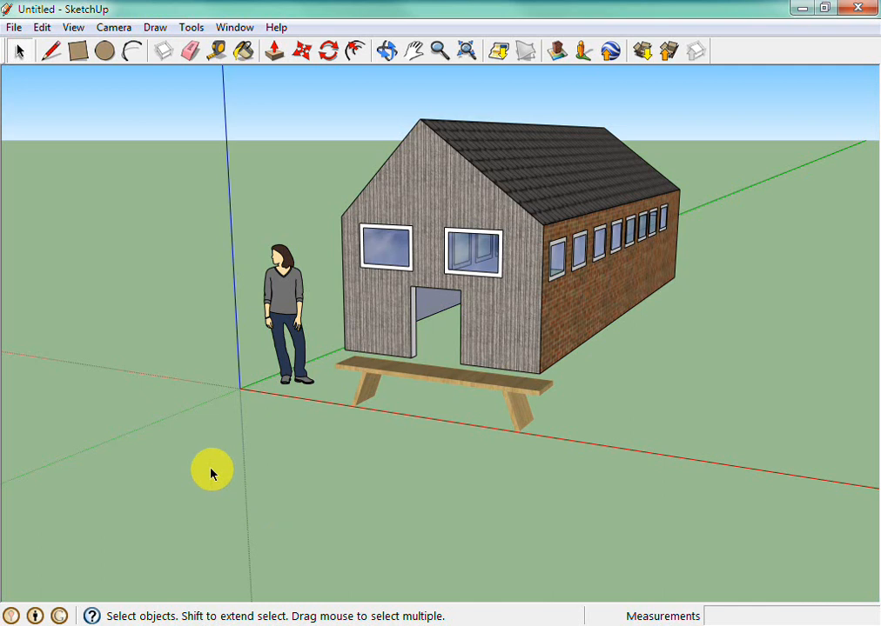
scroll(179, 457, down, 1)
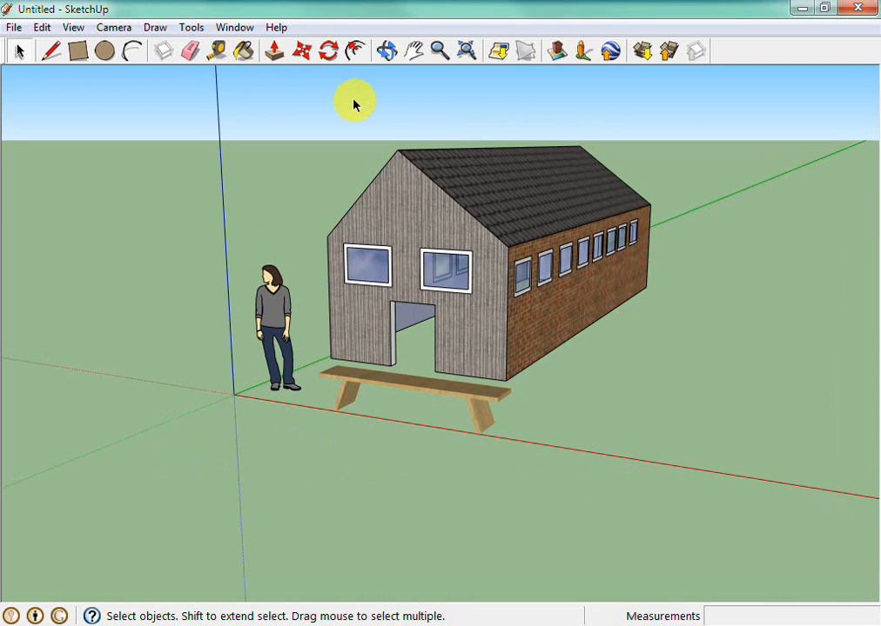
Step: Search the 3D Warehouse for "people sitting" and look through the first page of results
click(642, 52)
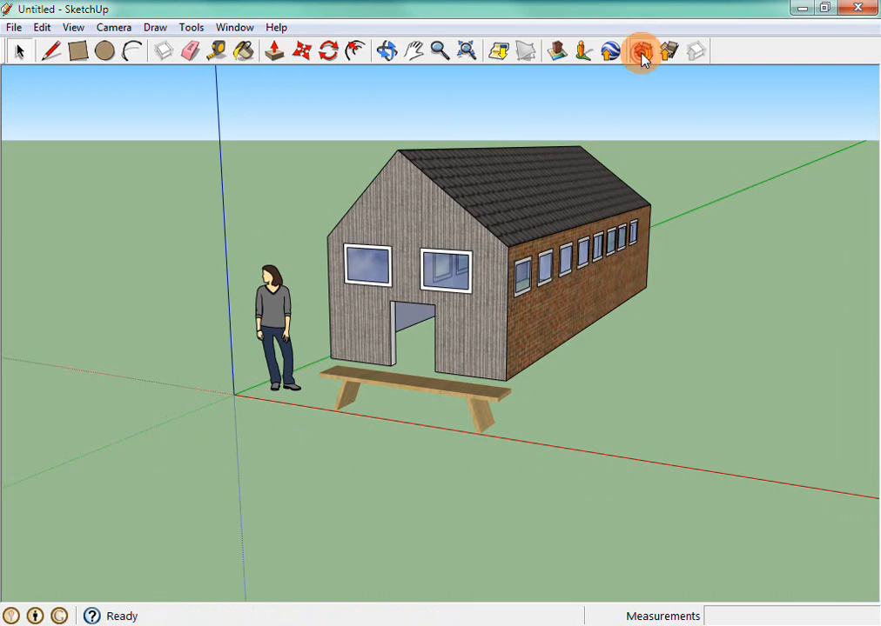
click(336, 194)
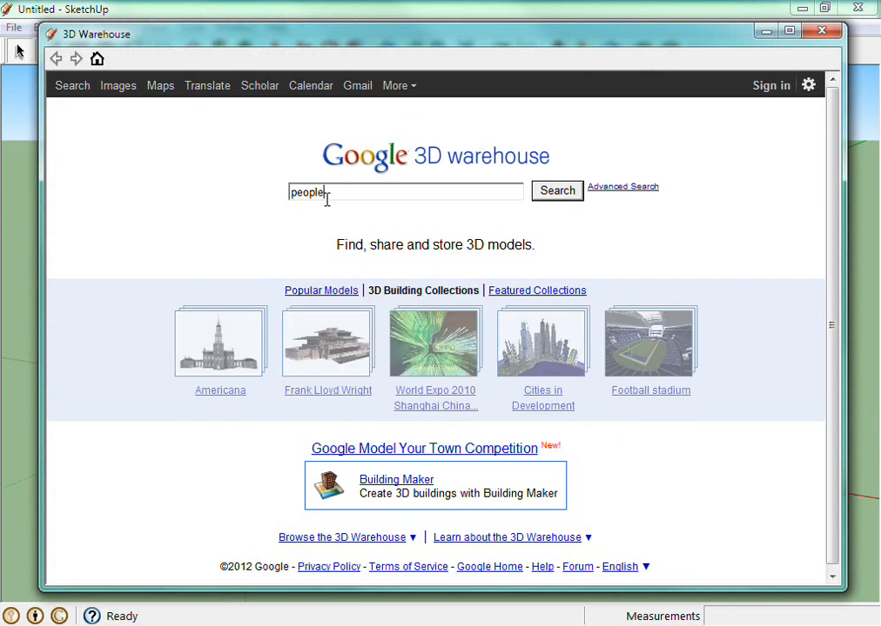
text(people sitting)
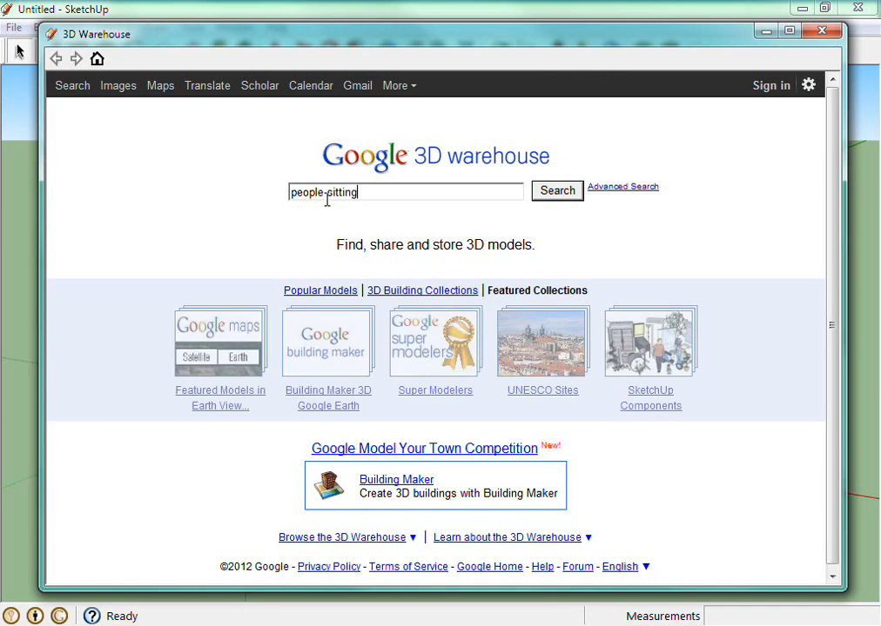
key(Return)
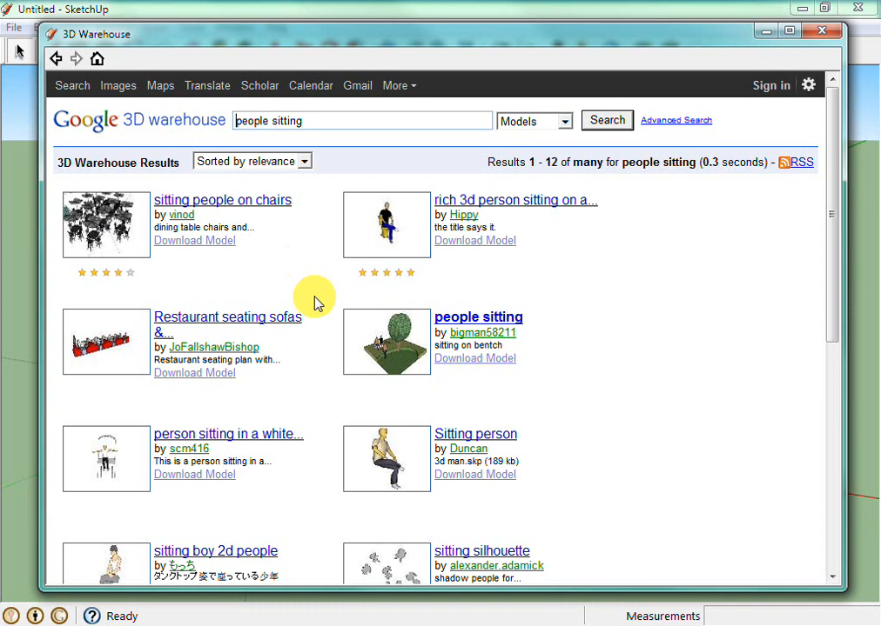
scroll(318, 302, down, 1)
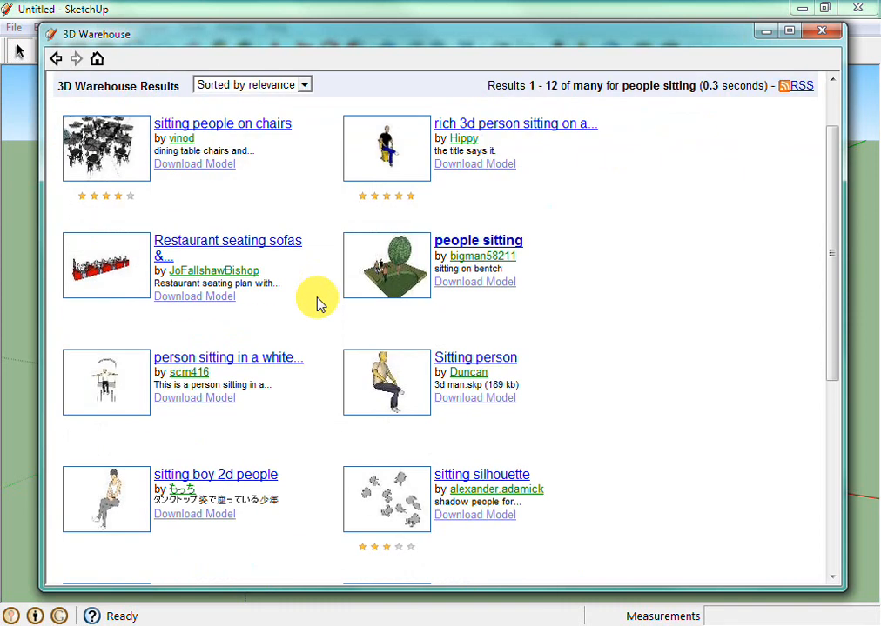
scroll(318, 302, down, 2)
scroll(317, 301, down, 1)
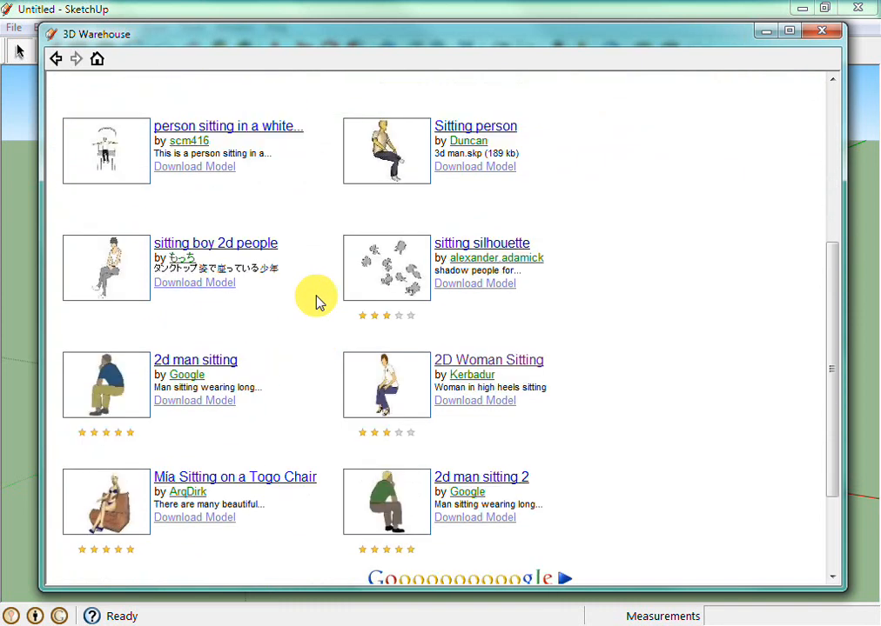
Step: Load the 2D Woman Sitting model directly into the scene, place it in the foreground near the origin, and shift it about 0.14 m
click(454, 362)
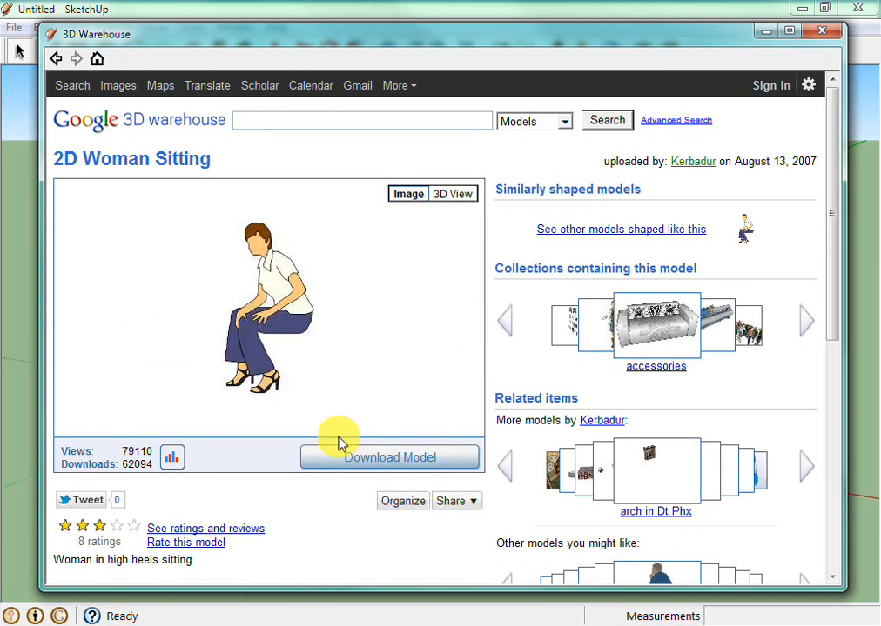
click(361, 467)
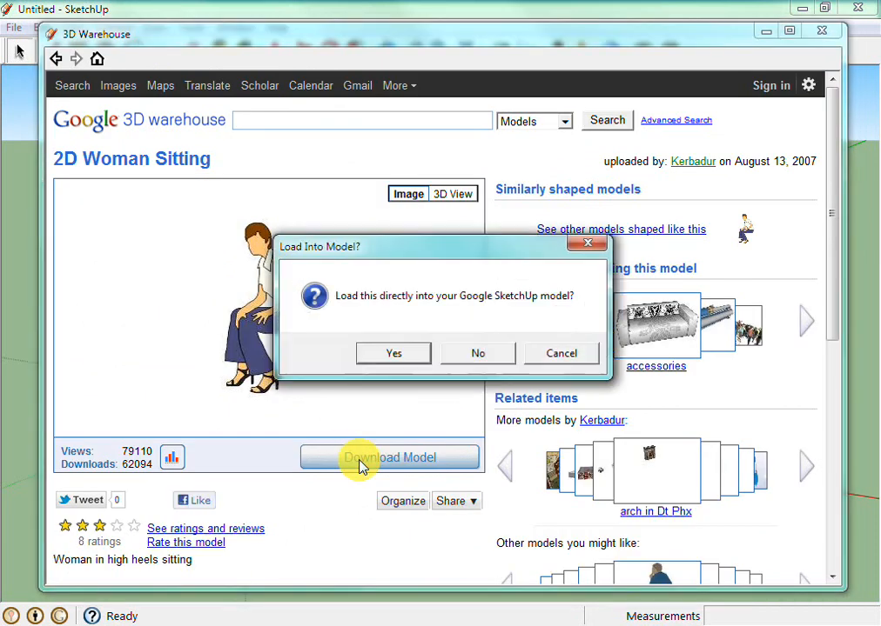
click(405, 362)
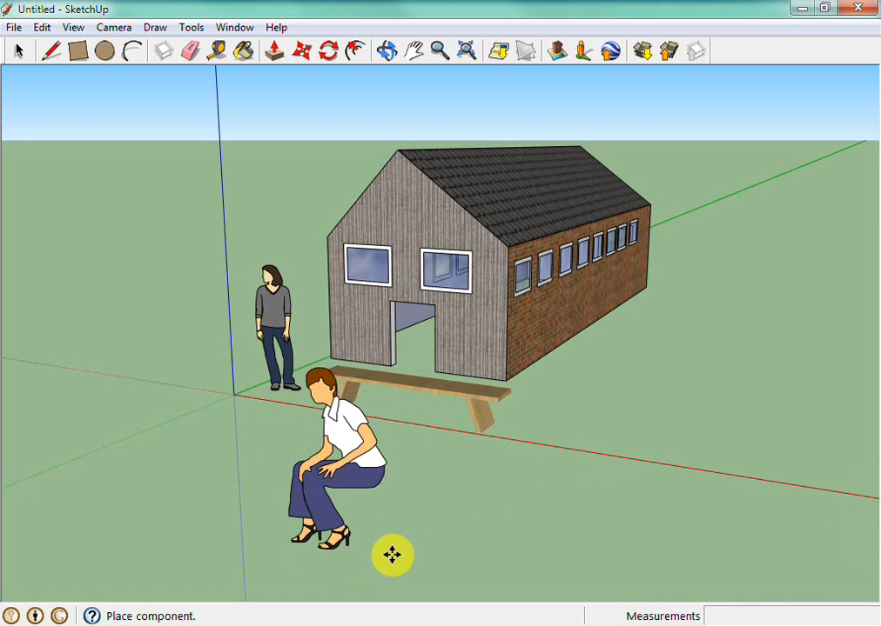
click(235, 534)
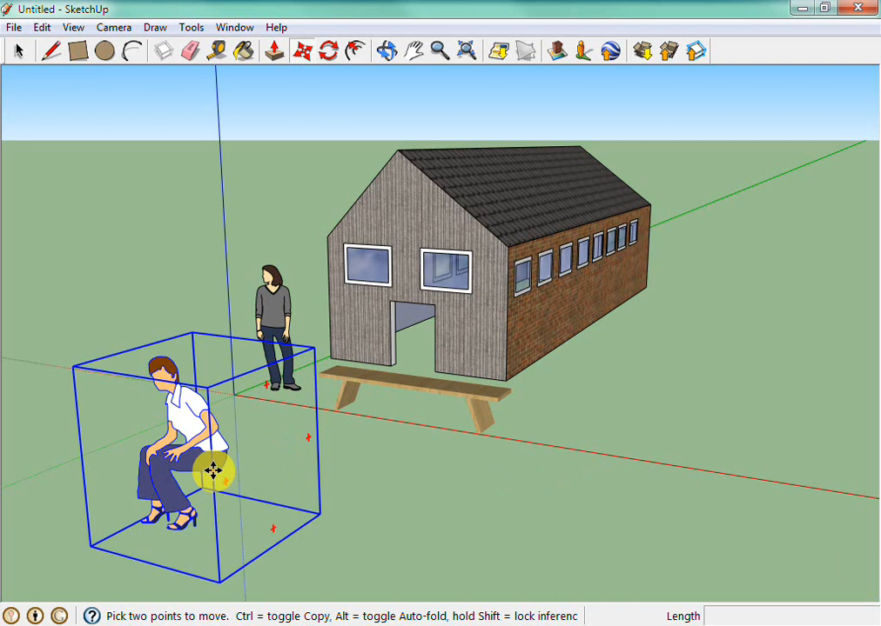
click(213, 471)
mouse_move(213, 472)
mouse_down()
mouse_move(198, 483)
mouse_move(230, 479)
mouse_move(190, 481)
mouse_move(214, 475)
mouse_move(204, 470)
mouse_move(216, 483)
mouse_move(196, 476)
mouse_move(234, 485)
mouse_move(218, 485)
mouse_up()
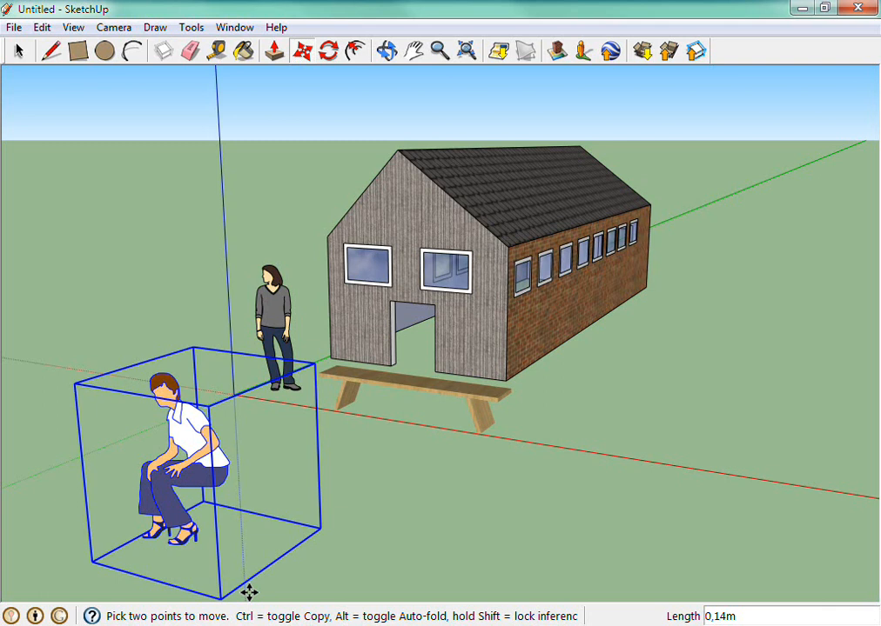
Step: Scale the sitting woman uniformly to about 0.65 and deselect her
key(s)
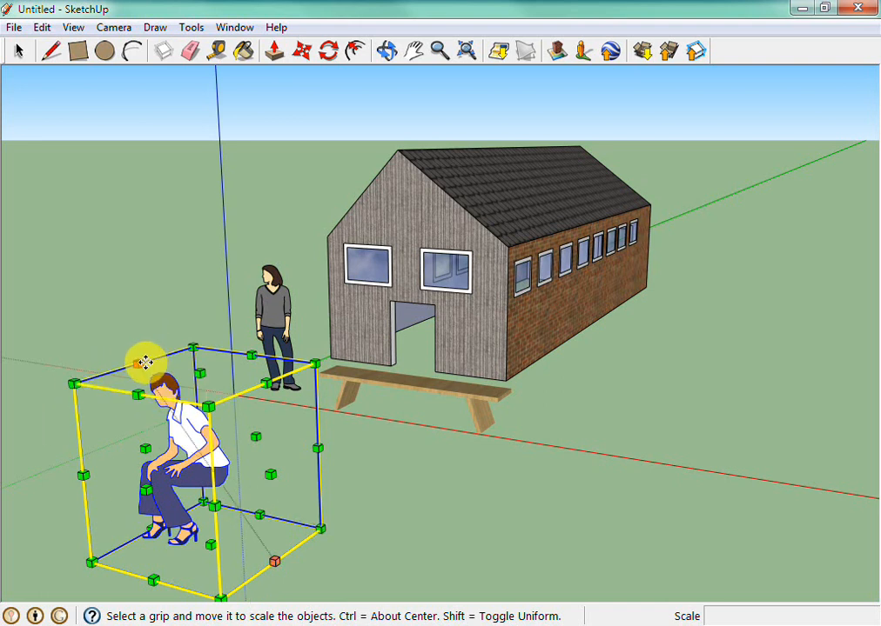
click(72, 387)
drag(74, 387, 158, 454)
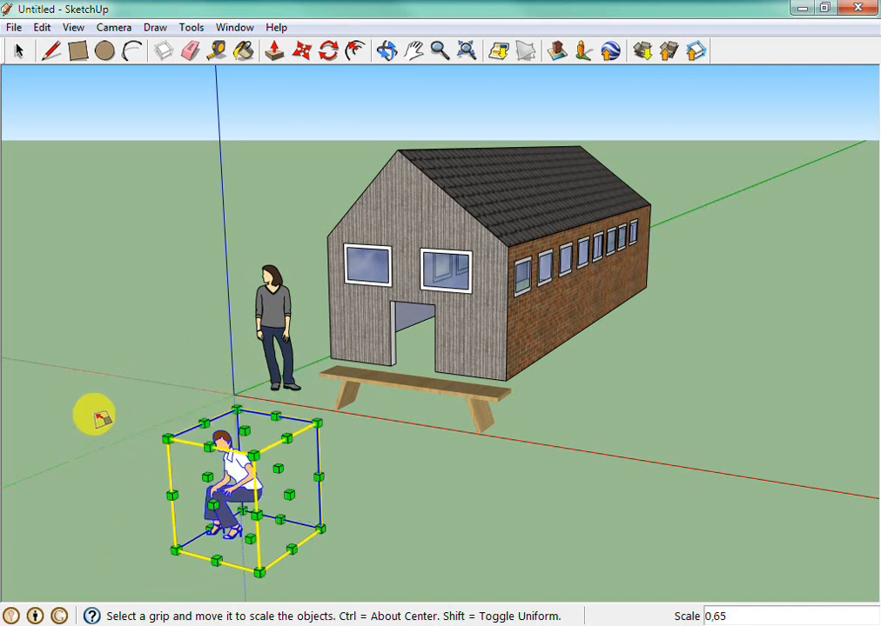
click(93, 415)
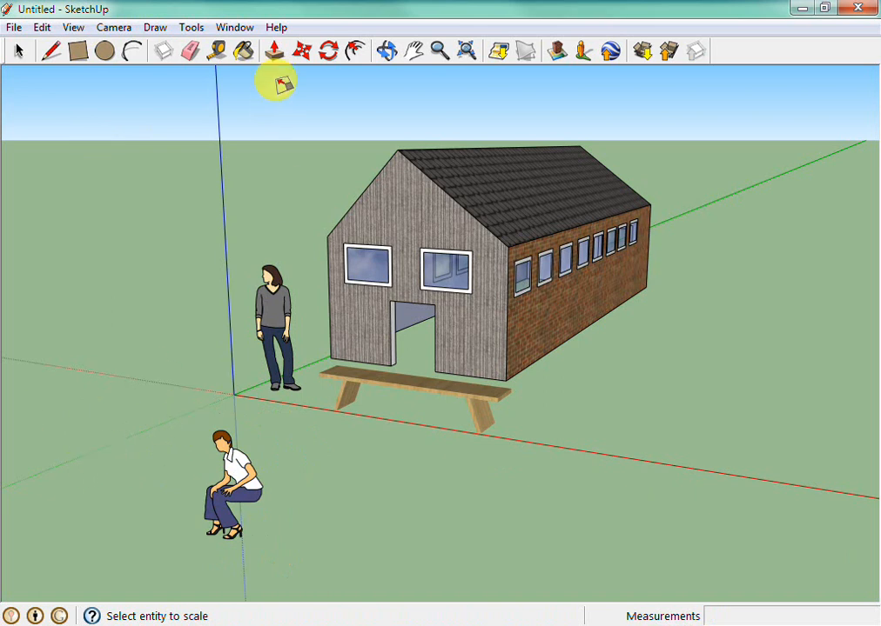
Step: Move the sitting woman closer to the origin and enlarge her about 1.35 along red and 1.20 along blue
click(298, 49)
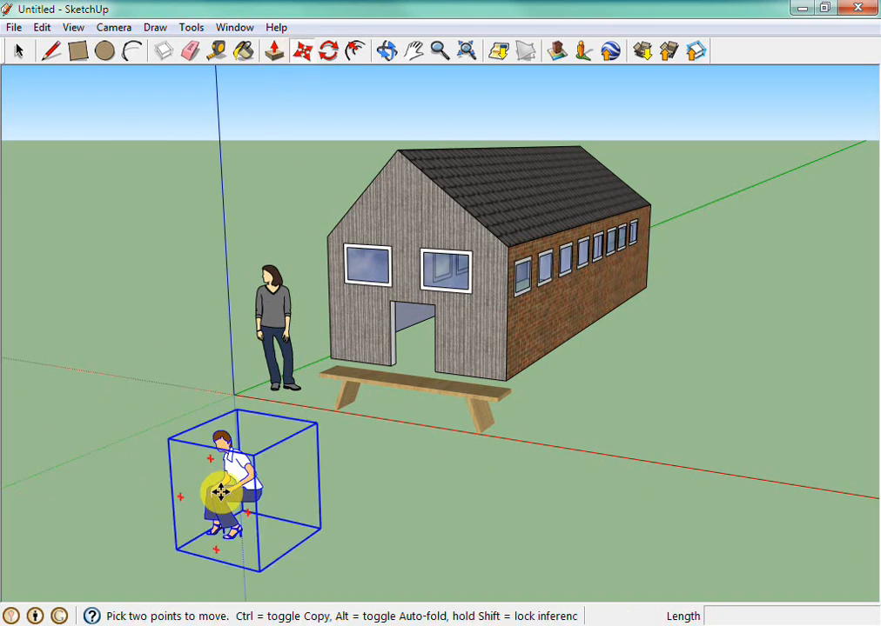
drag(223, 500, 211, 456)
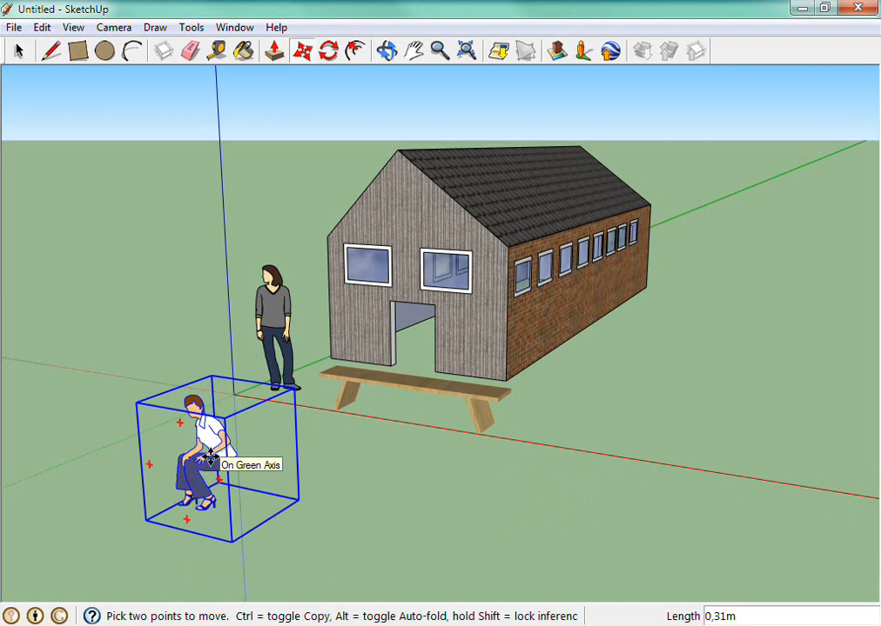
key(s)
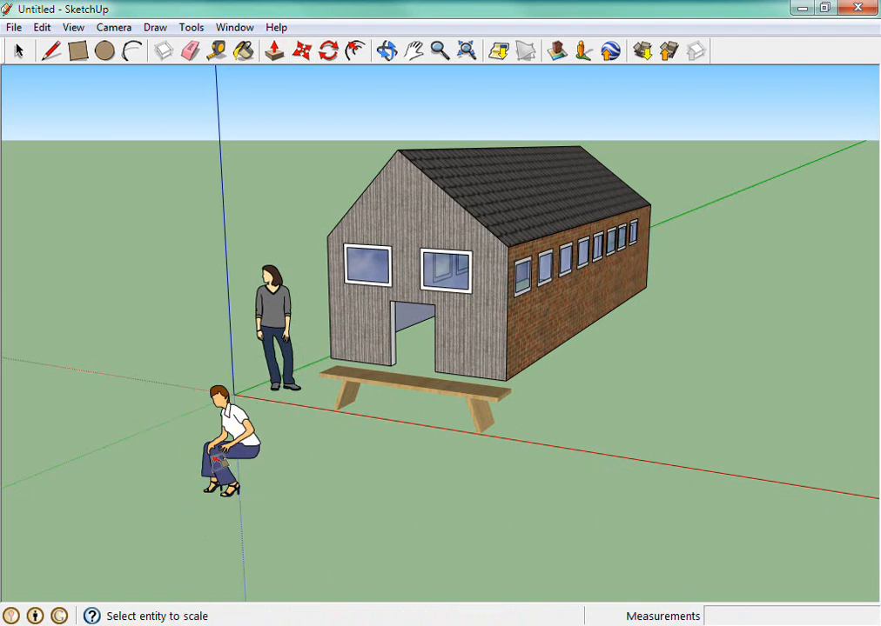
click(214, 461)
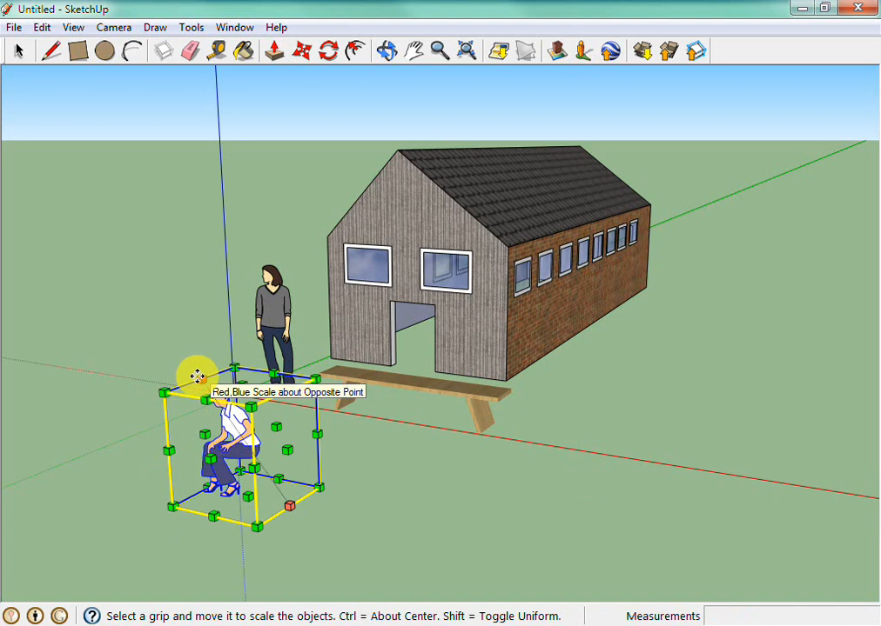
drag(198, 376, 170, 353)
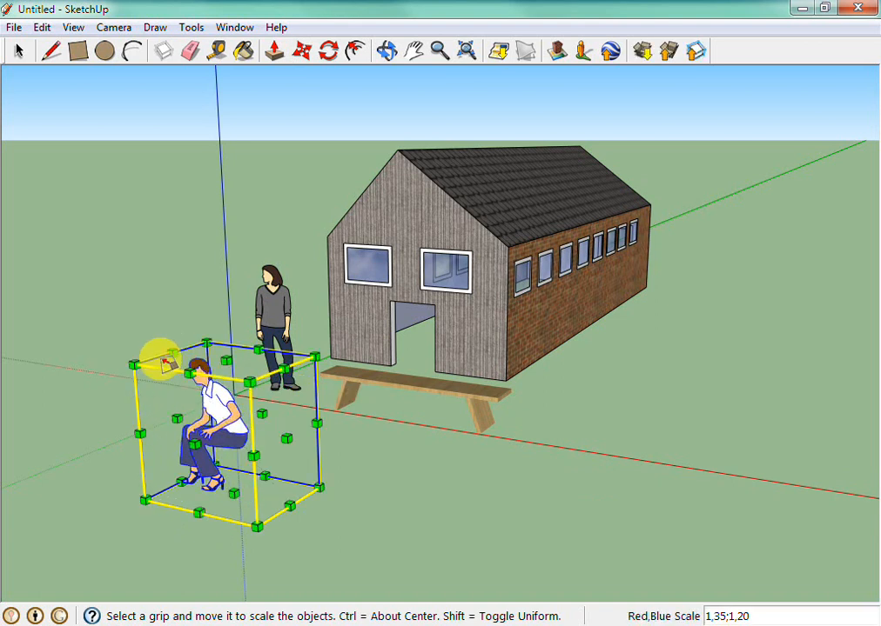
click(157, 359)
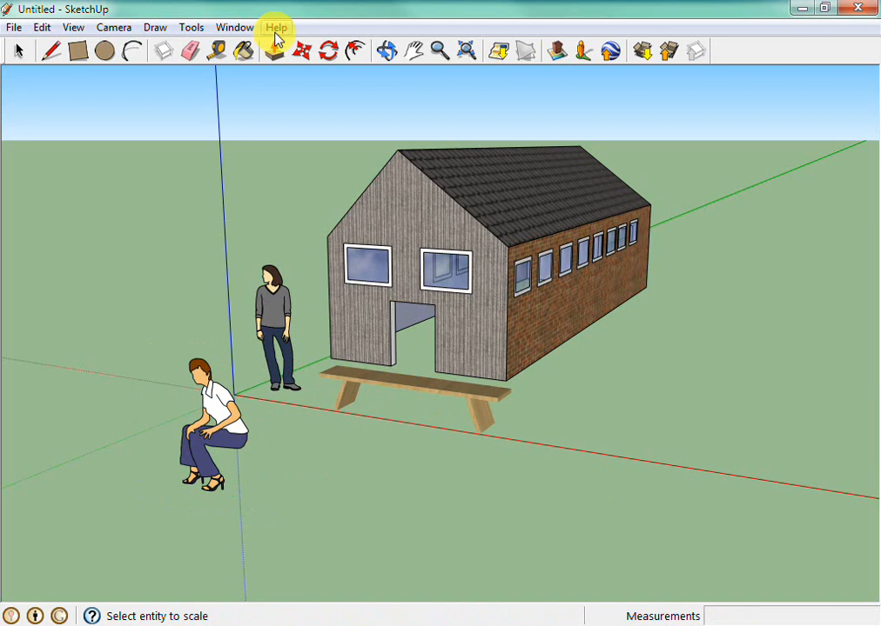
Step: Move the bench about 1.45 m away from the doorway gable and seat the woman on it with a move of about 1.47 m
click(304, 52)
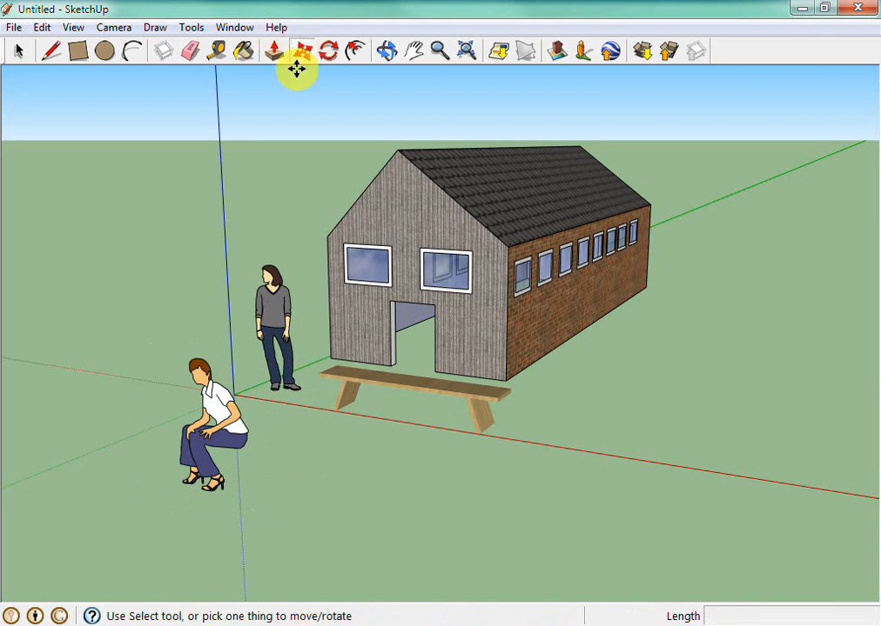
click(428, 382)
drag(428, 382, 410, 429)
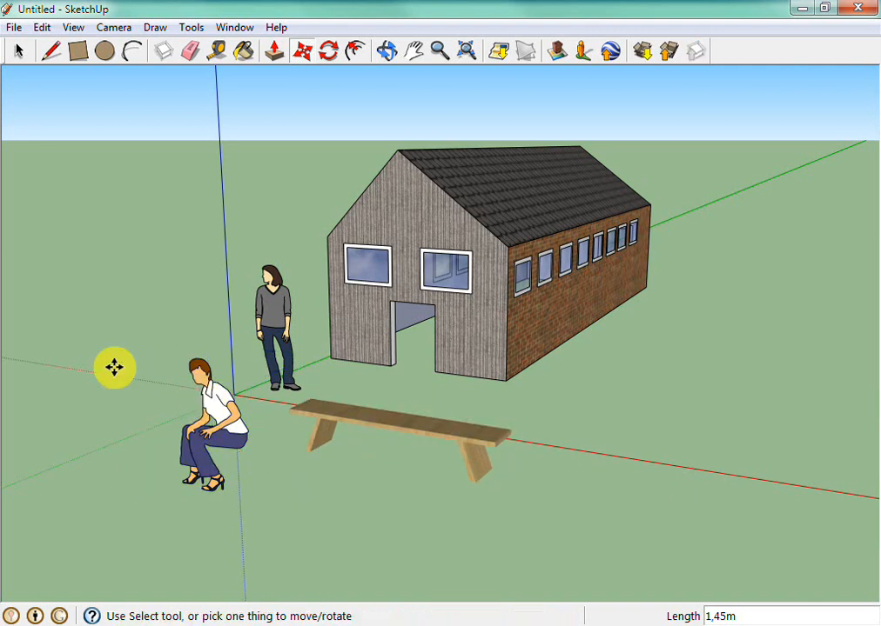
drag(208, 397, 372, 380)
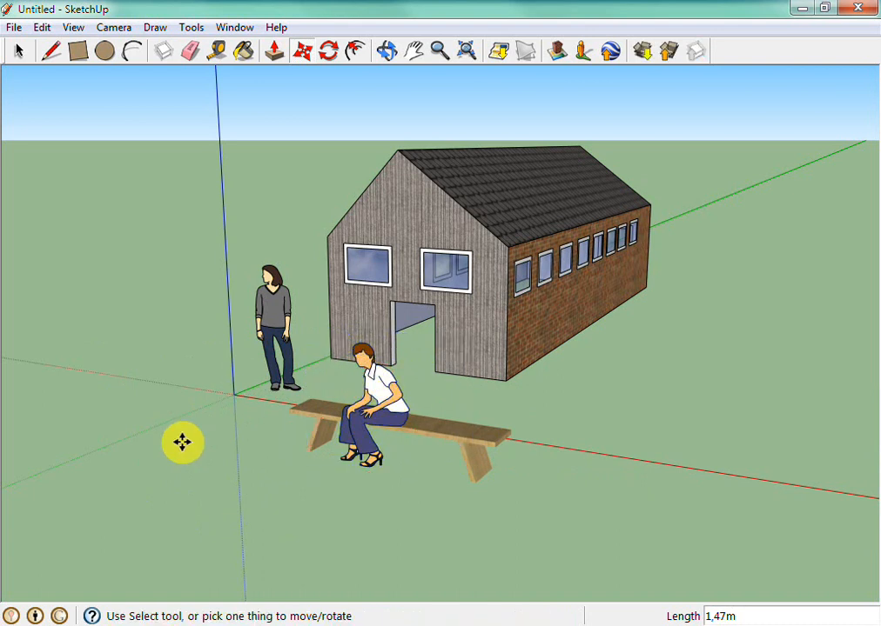
click(158, 471)
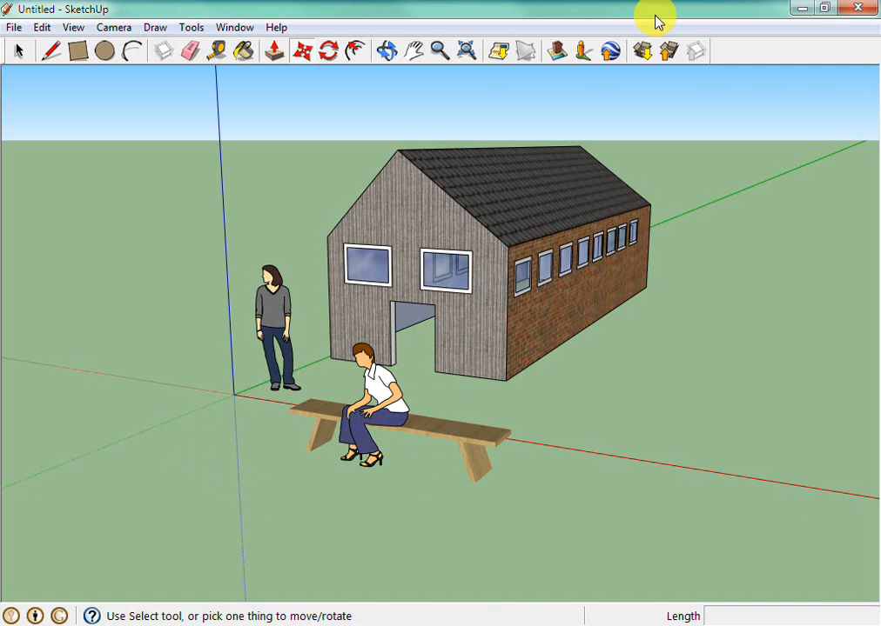
Step: Search the 3D Warehouse for "tree"
click(643, 54)
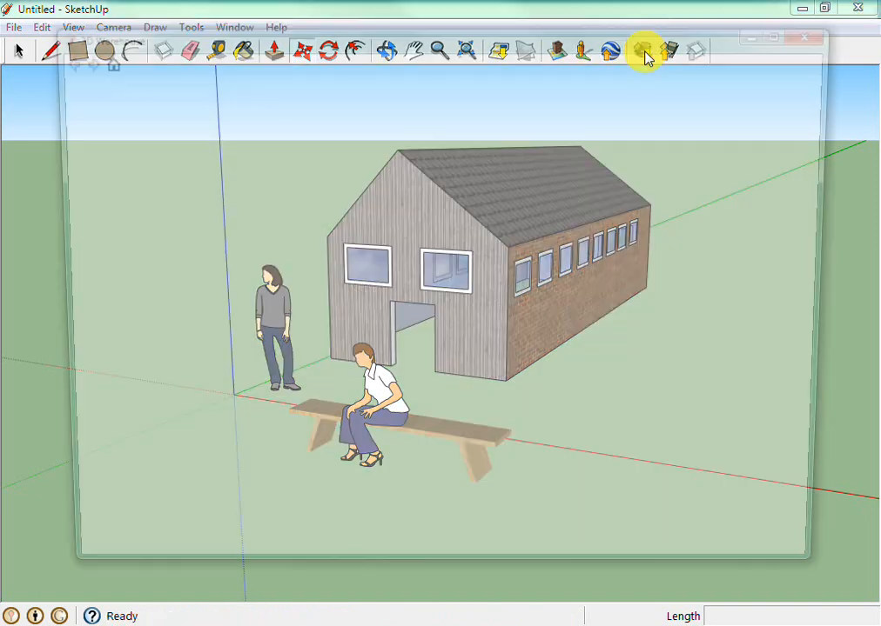
click(338, 193)
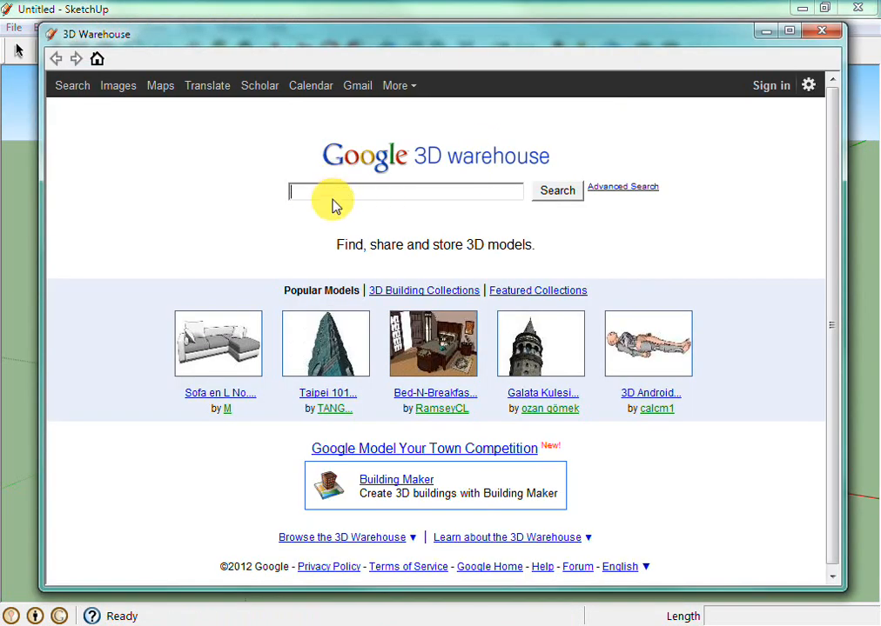
text(tree)
key(Return)
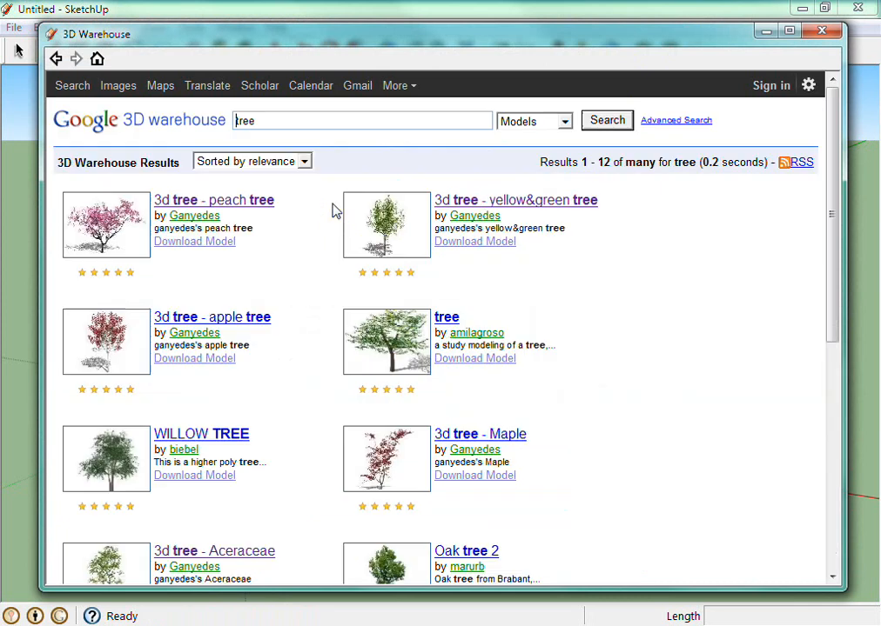
Step: Load the "3d tree - yellow&green tree" model directly into the scene and place it beside the standing woman, near the dotted green axis
click(394, 225)
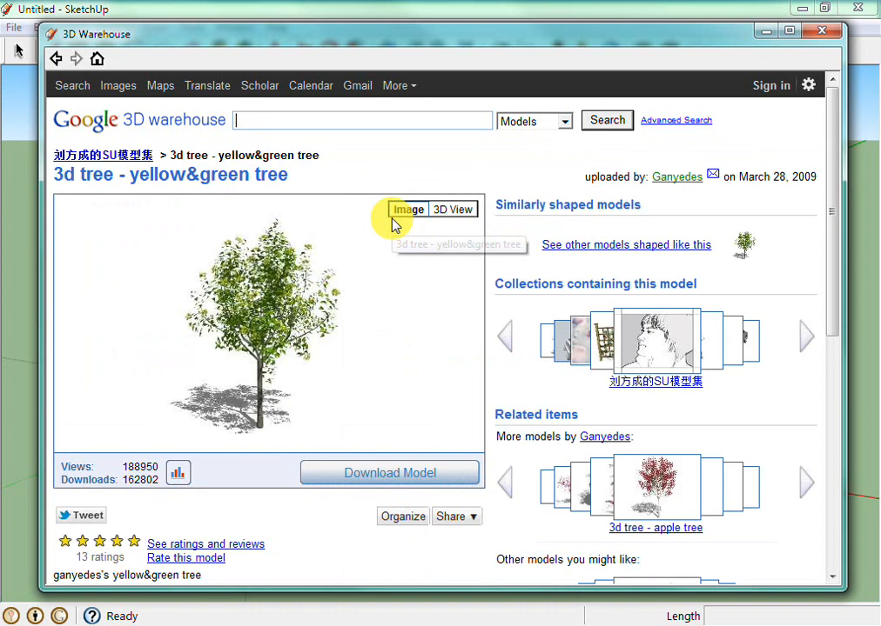
click(389, 474)
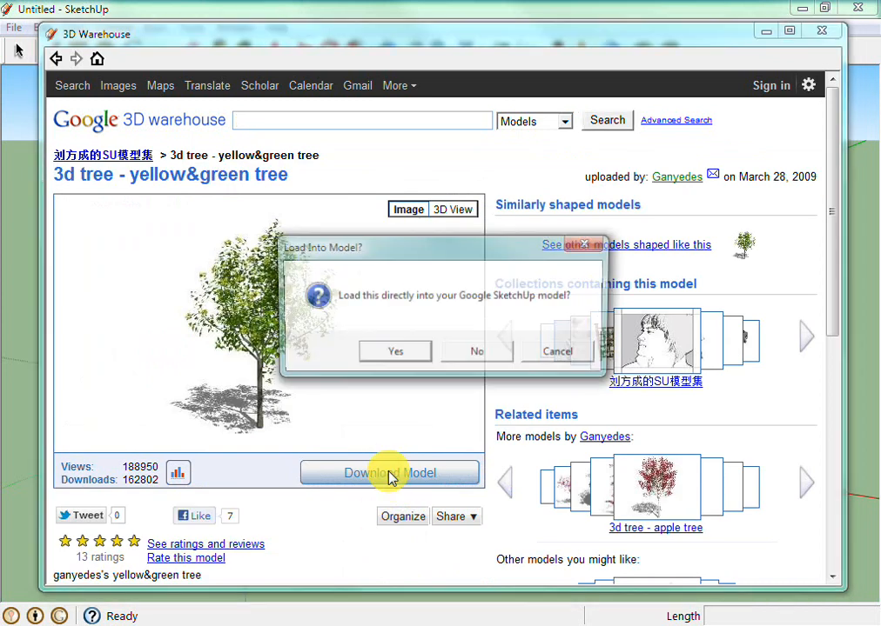
click(393, 357)
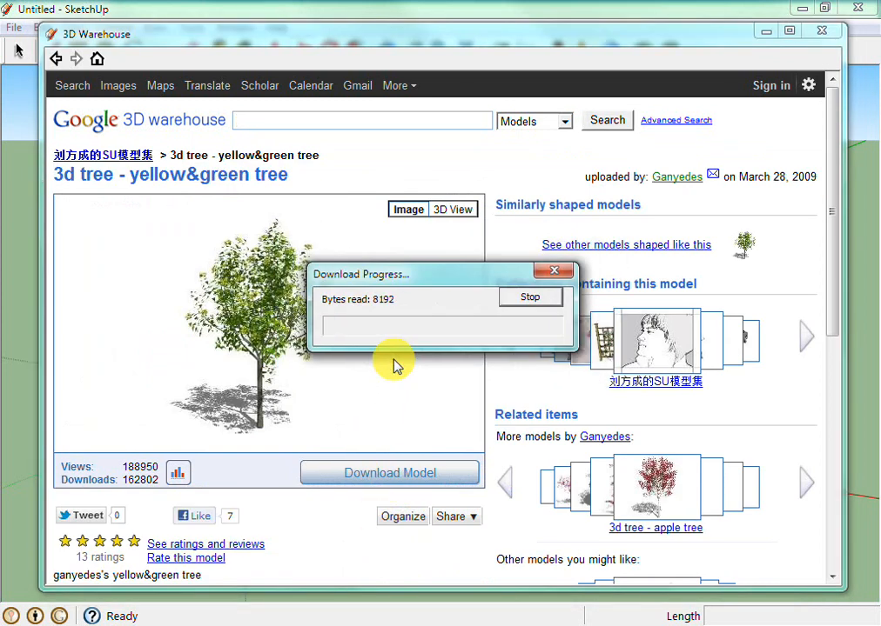
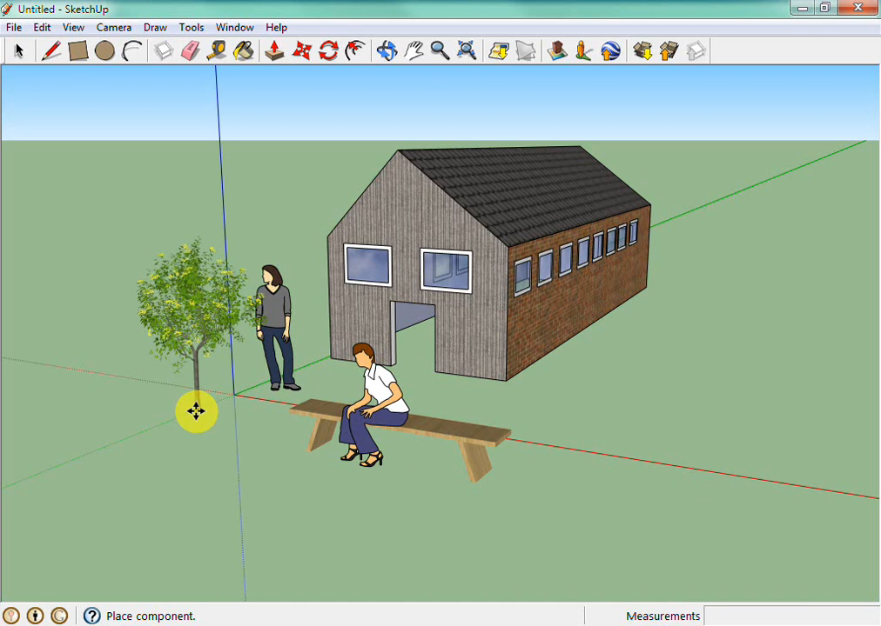
click(182, 414)
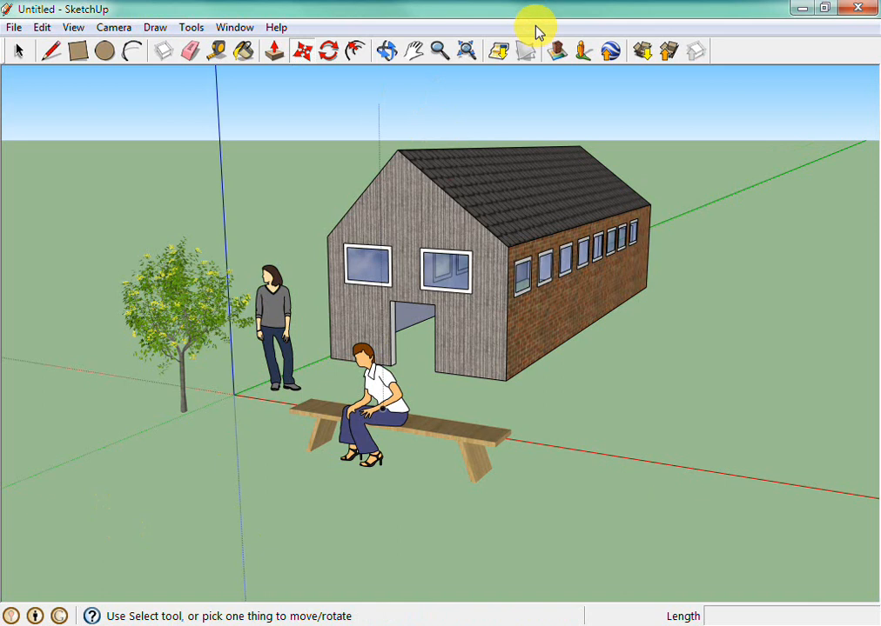
Step: Search the 3D Warehouse for "pot plant"
click(645, 49)
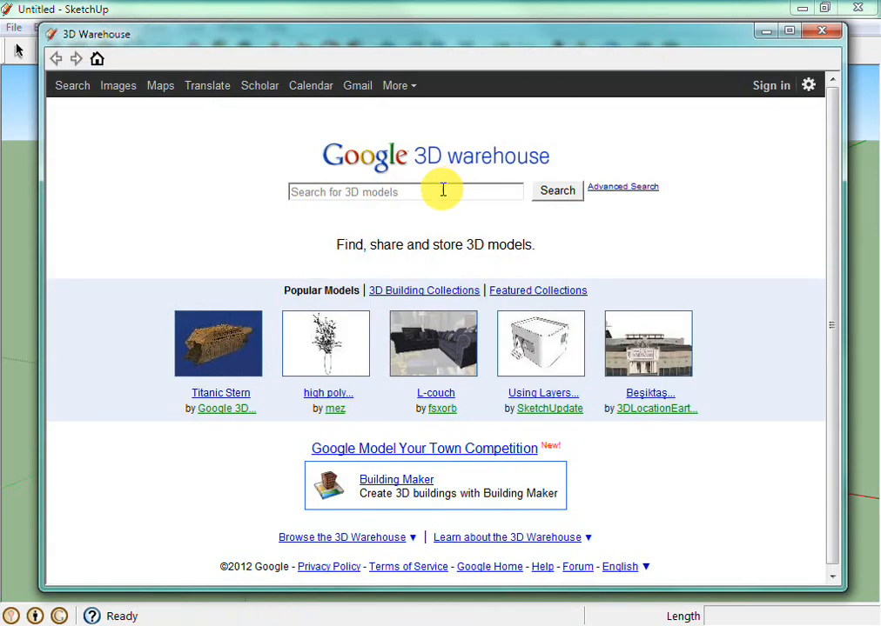
click(435, 189)
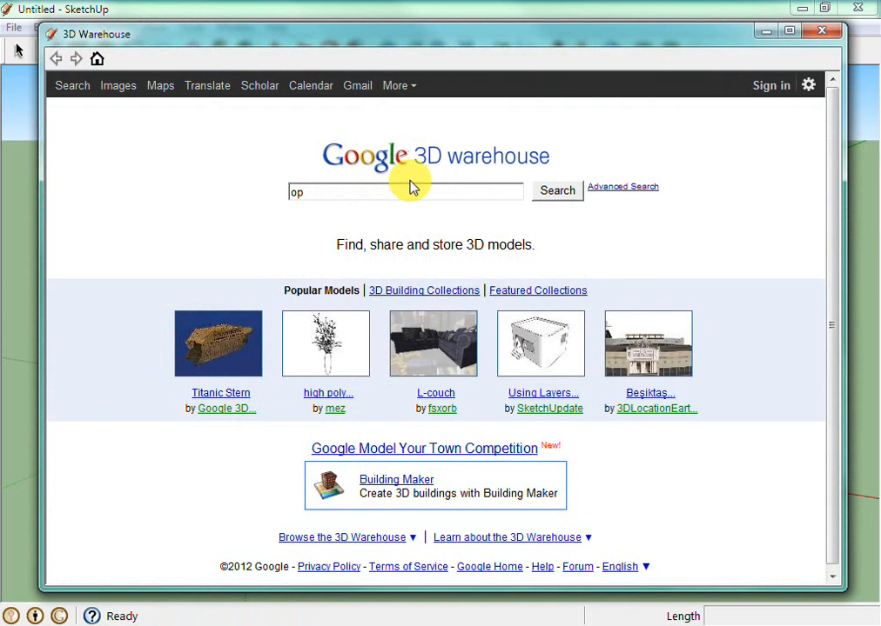
text(op)
key(BackSpace)
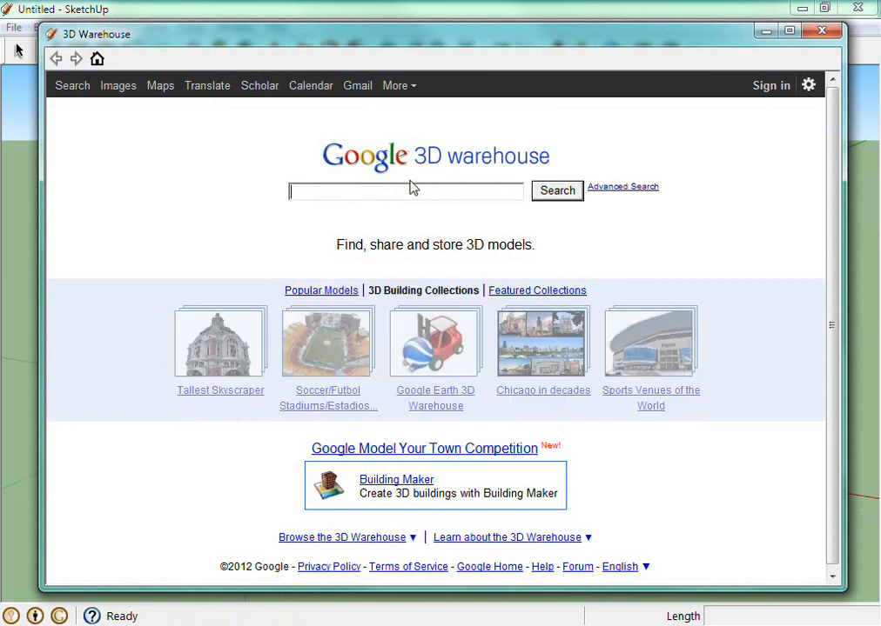
text(o)
click(412, 189)
text(t plant)
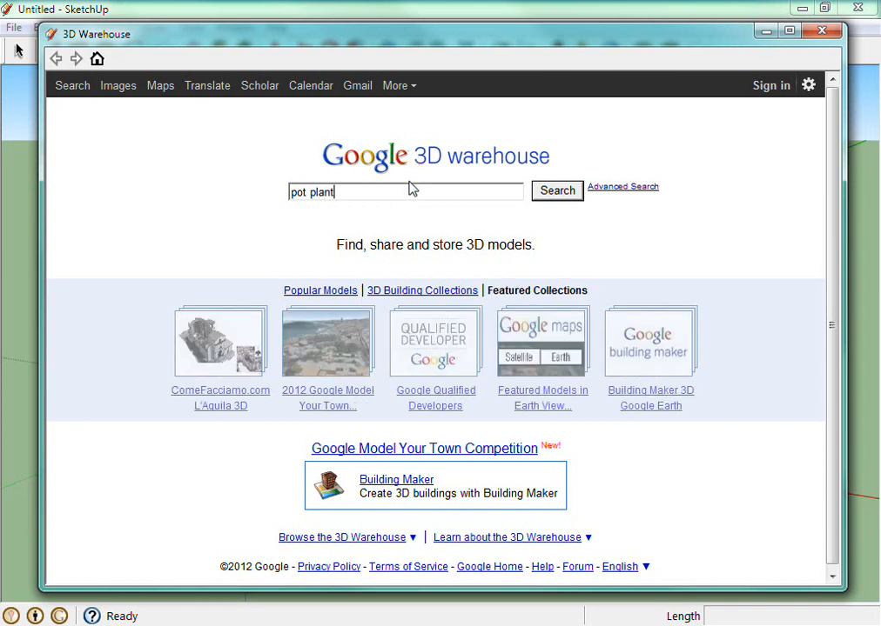
key(Return)
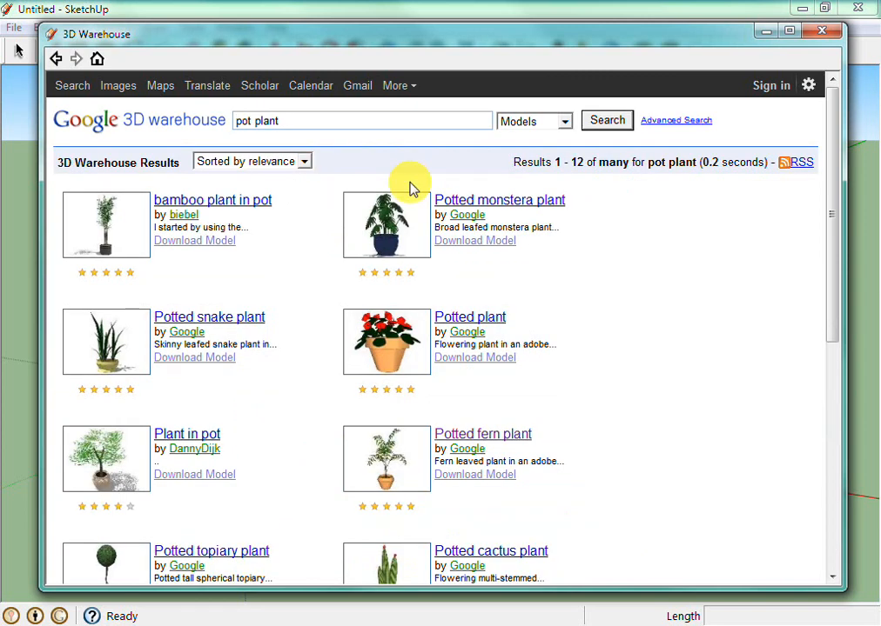
Step: Load the "Potted impatiens plant" model directly into the scene and place it between the standing woman and the doorway gable
scroll(546, 360, down, 2)
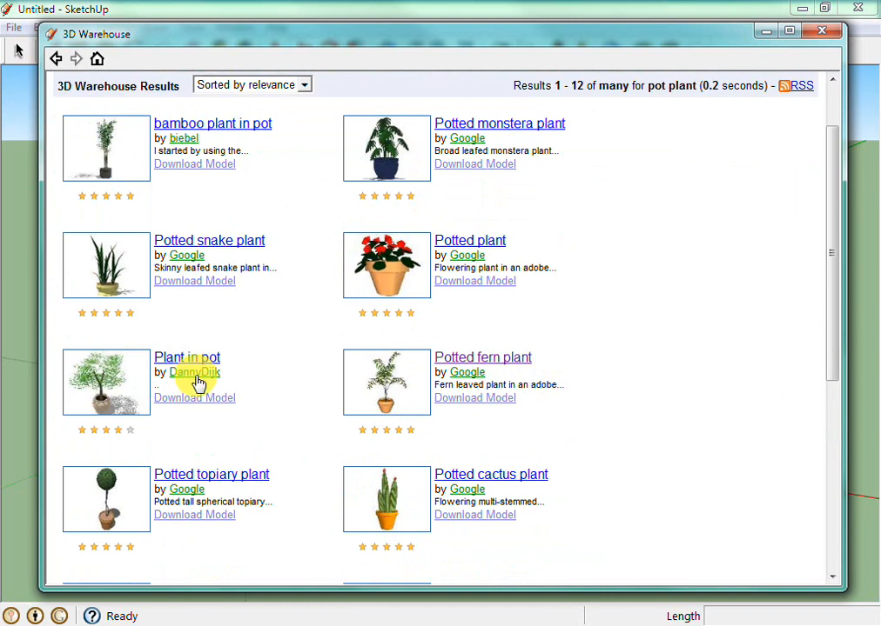
scroll(287, 320, down, 2)
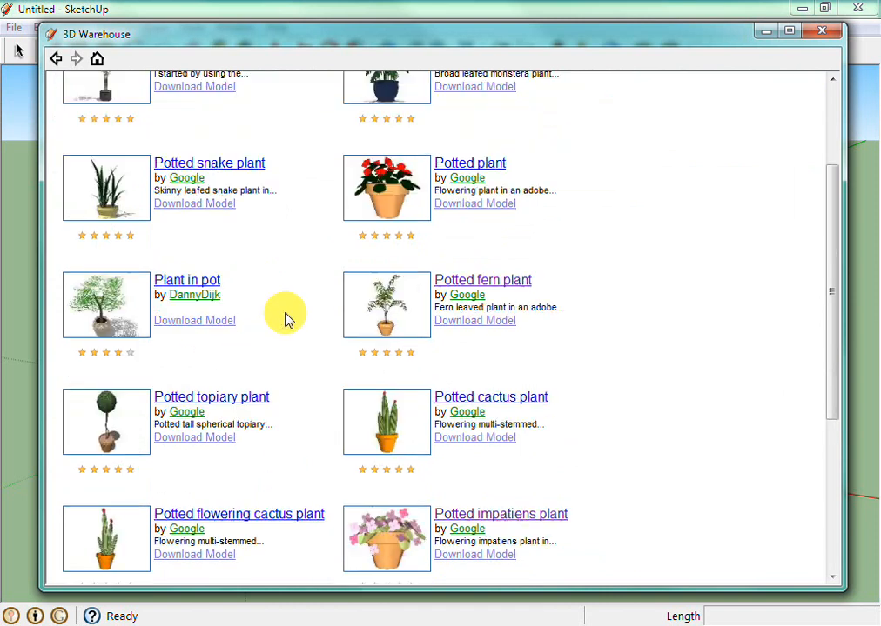
scroll(287, 320, down, 2)
scroll(287, 320, down, 4)
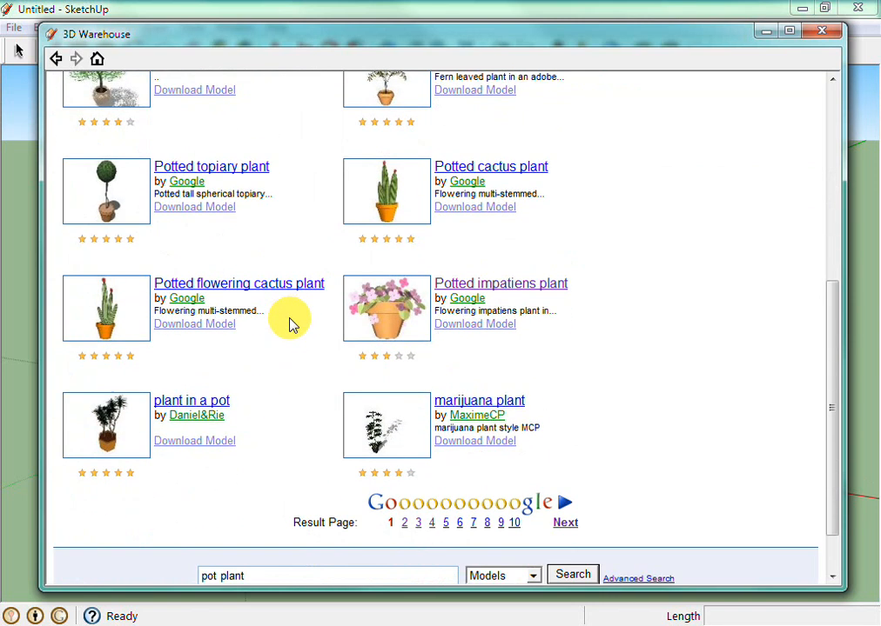
click(458, 287)
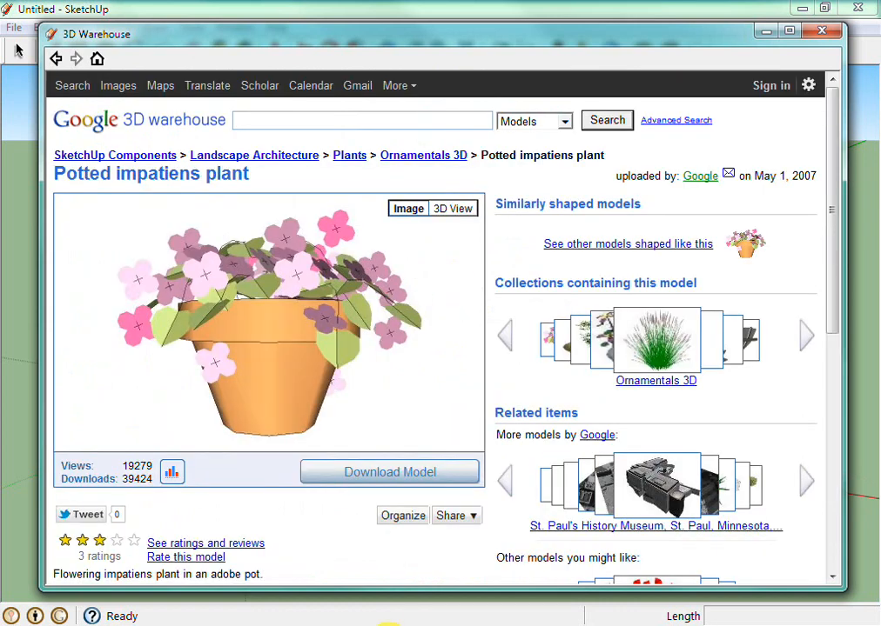
click(400, 470)
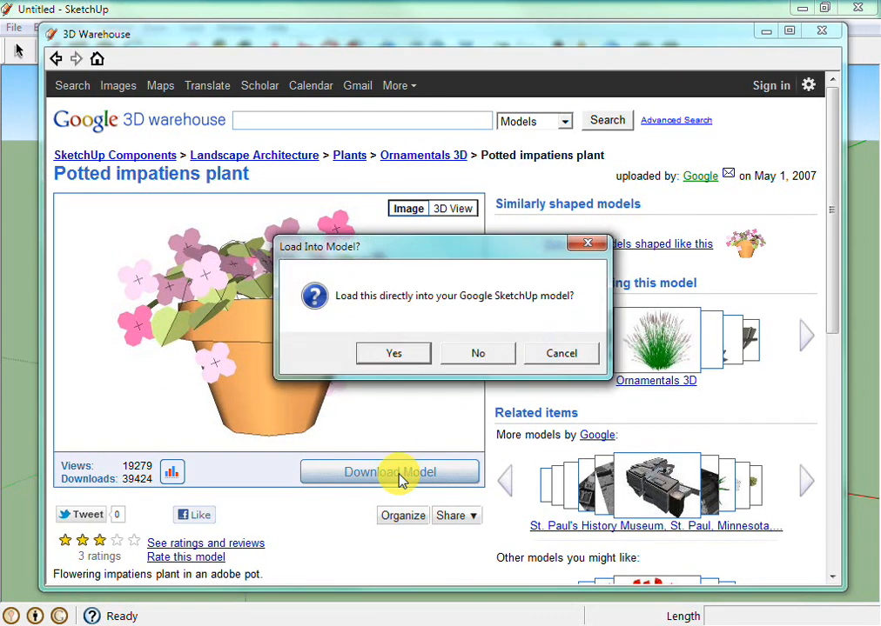
click(409, 353)
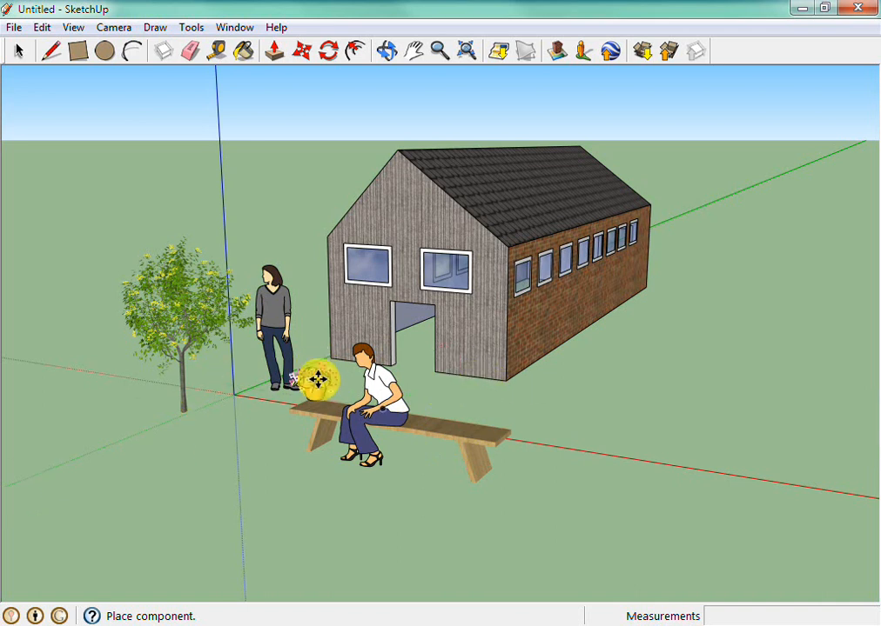
click(319, 372)
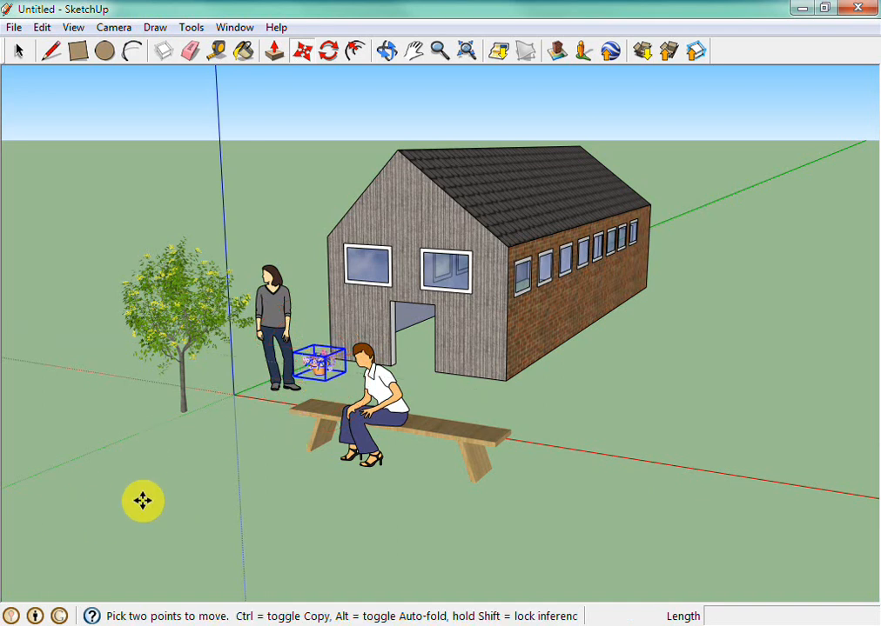
Step: Scale the potted plant uniformly to about 1.50 times its size
key(s)
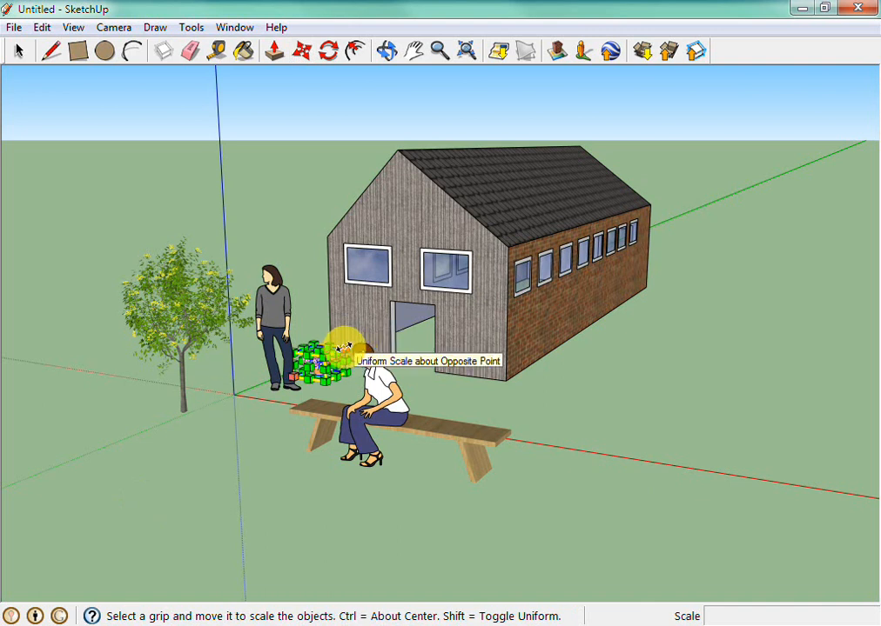
drag(345, 350, 359, 315)
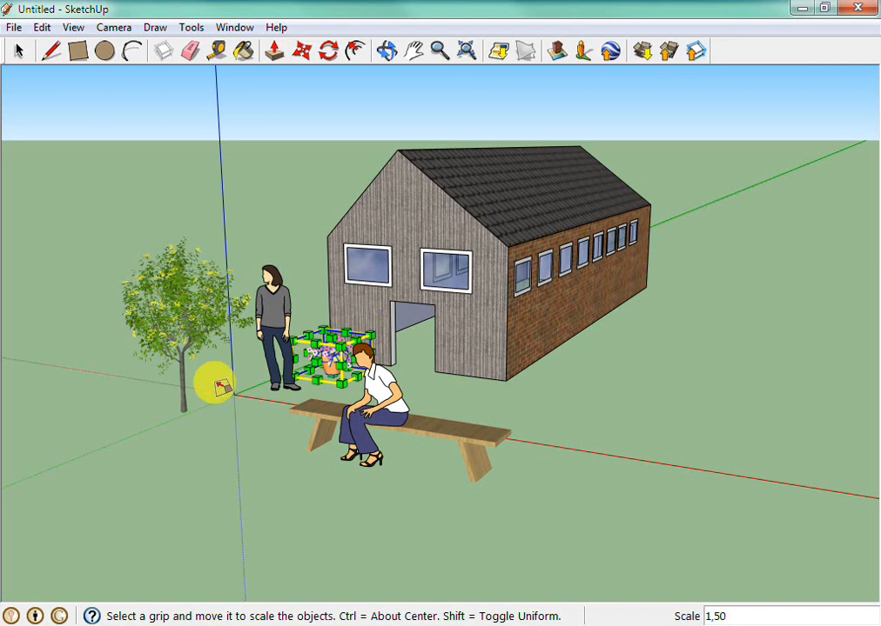
click(176, 442)
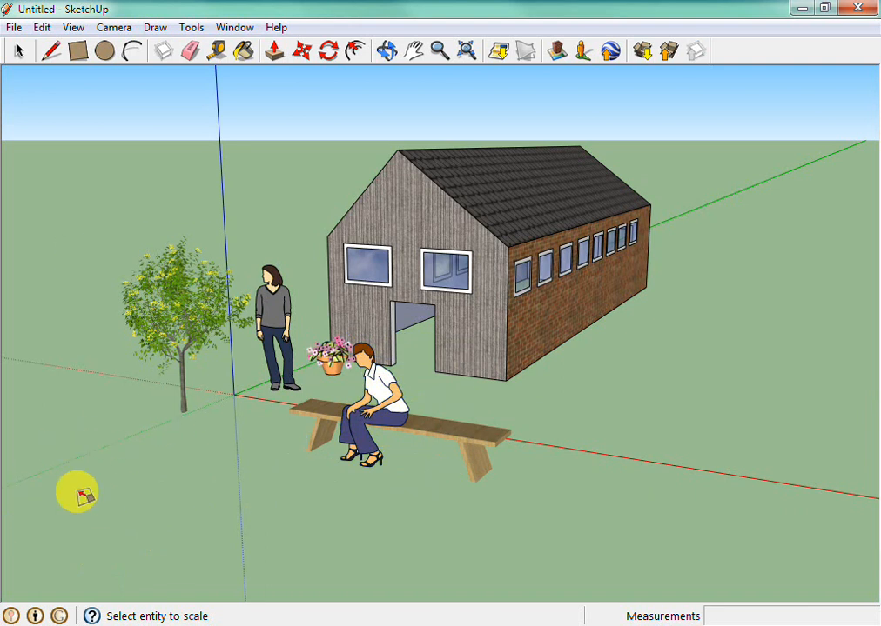
Step: Copy the potted plant about 2.86 m across to the other side of the doorway, near the brick wall's corner
scroll(164, 464, up, 4)
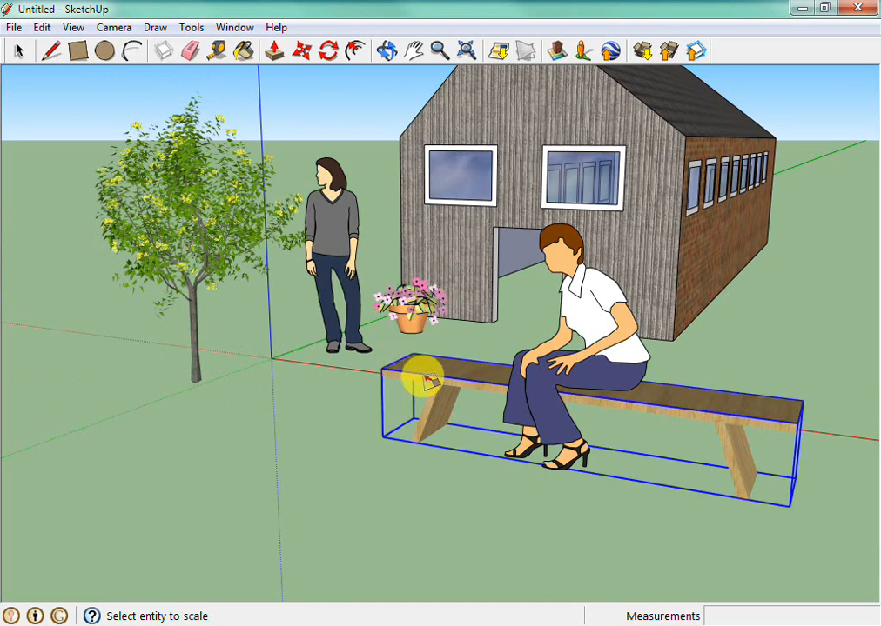
click(304, 54)
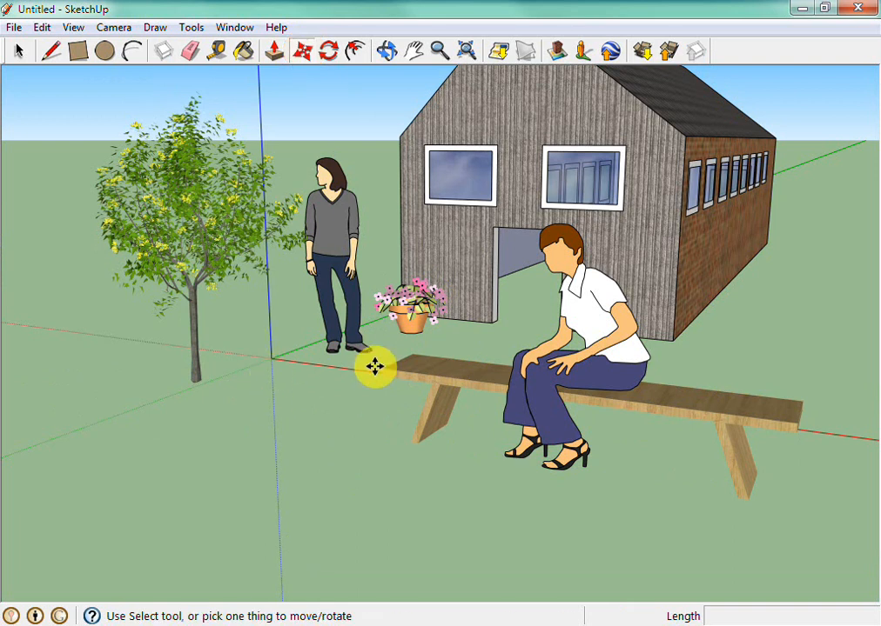
key(ctrl)
click(401, 304)
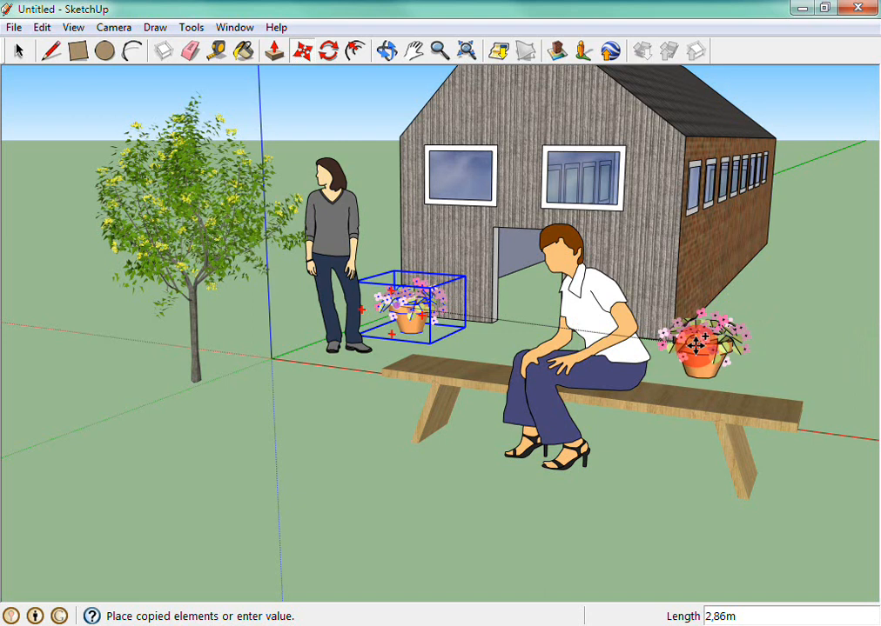
click(696, 346)
key(Escape)
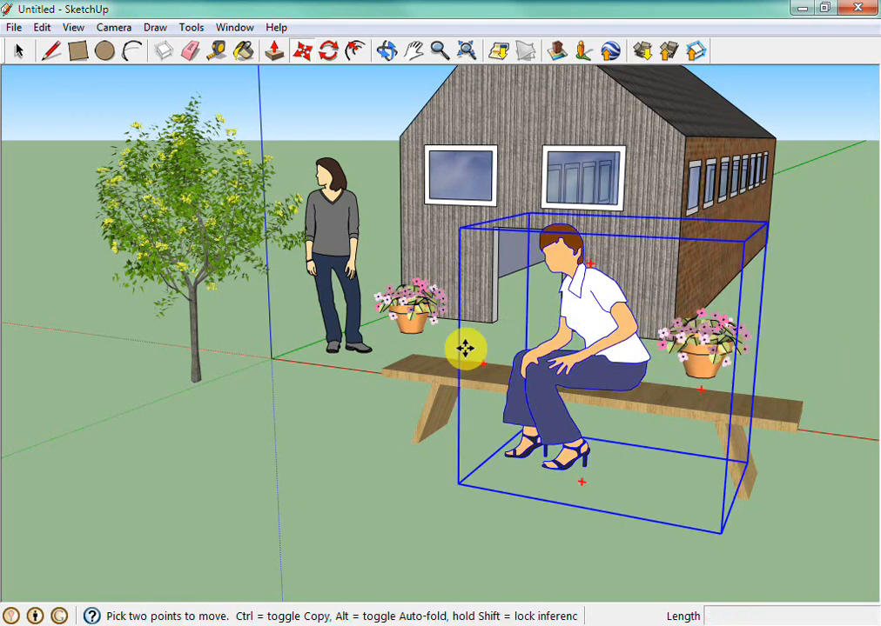
Step: Copy the potted plant beside the standing woman about 3.72 m forward to the front of the bench's near-origin end
scroll(286, 358, up, 3)
scroll(285, 360, down, 4)
scroll(285, 362, down, 2)
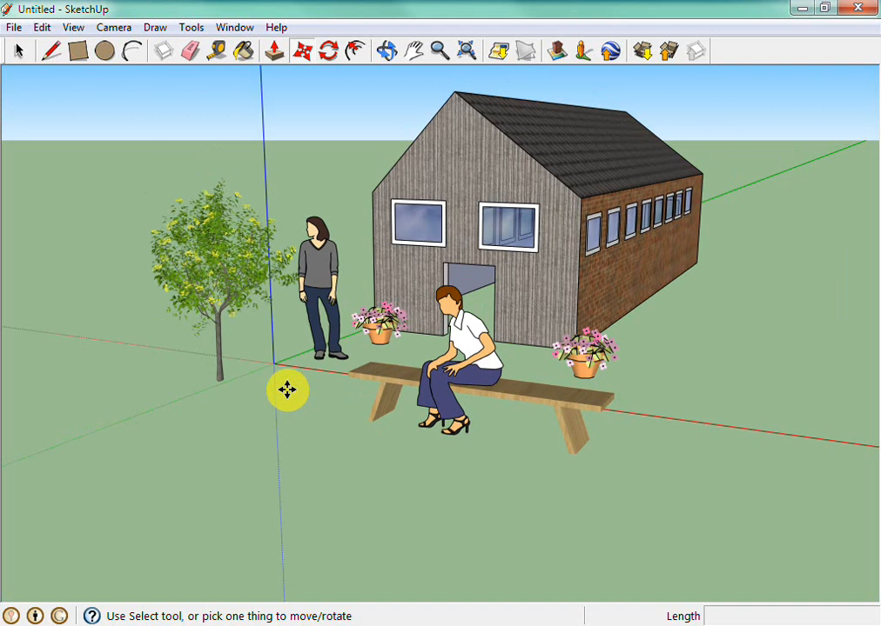
ctrl+click(373, 321)
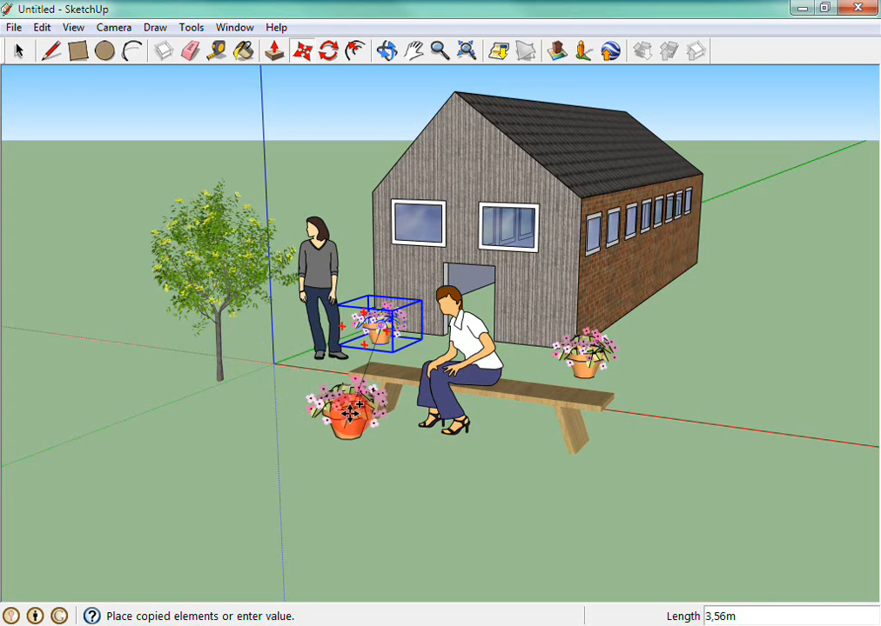
click(338, 418)
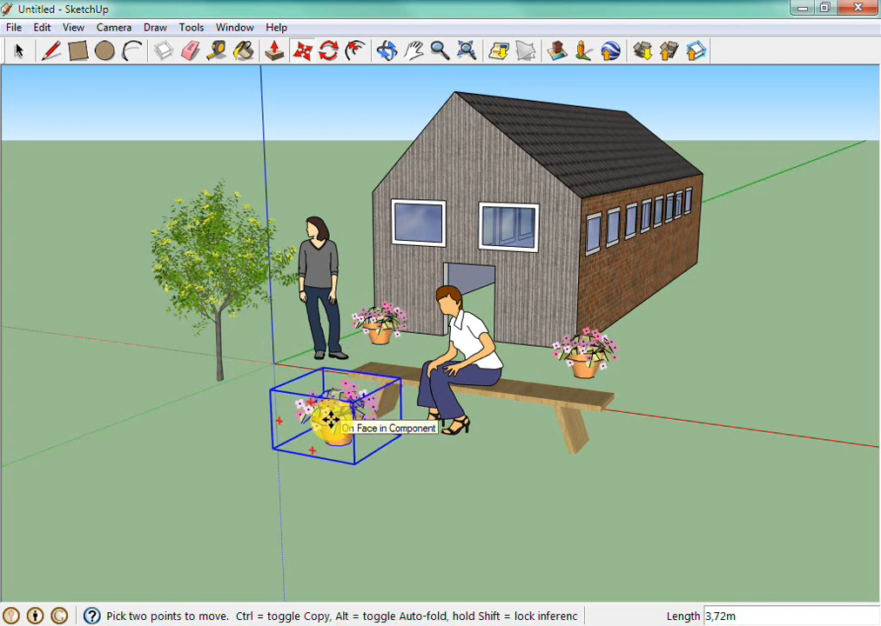
key(q)
key(Escape)
key(m)
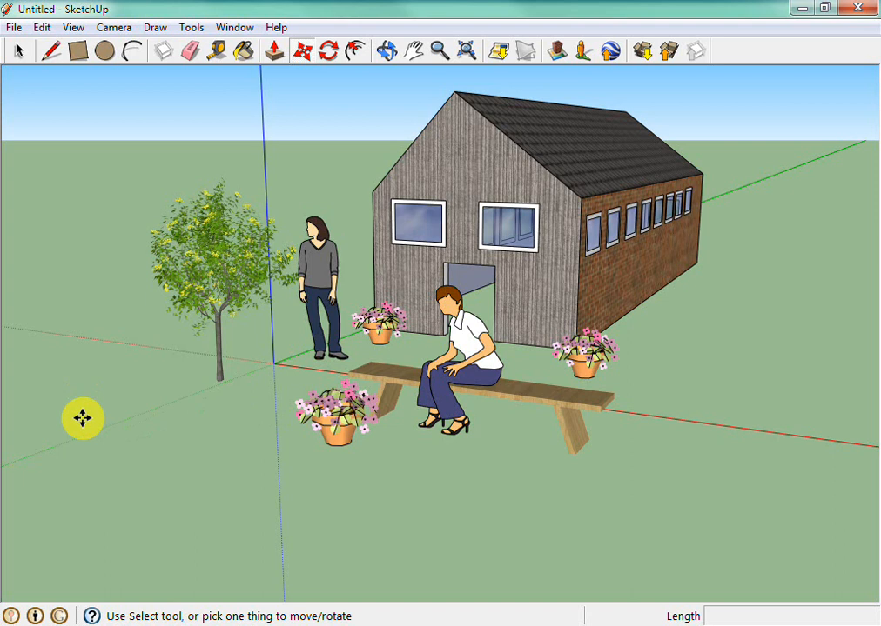
scroll(108, 461, up, 2)
scroll(134, 453, down, 4)
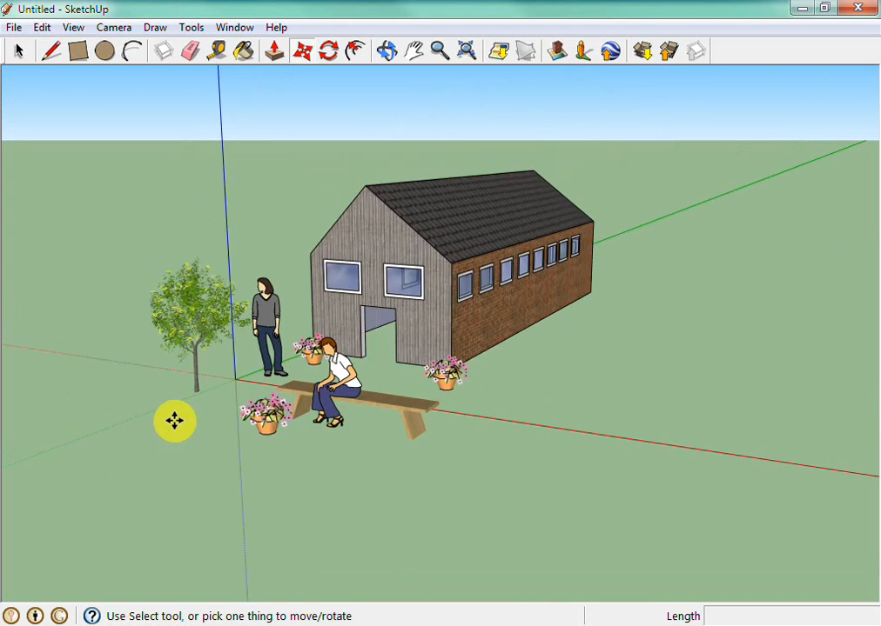
scroll(174, 421, up, 1)
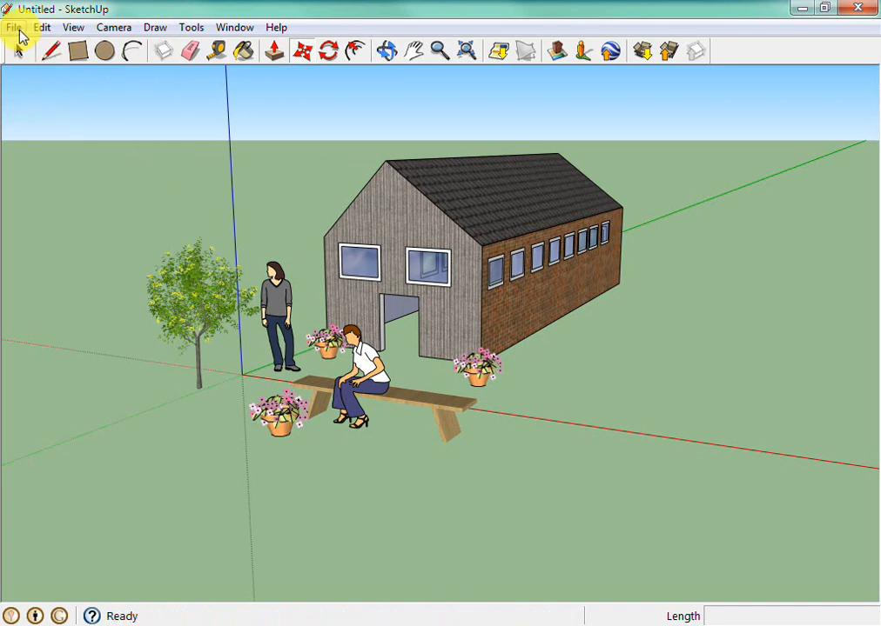
Step: Save the model as hus1 in the skissur folder as a SketchUp model (*.skp)
click(14, 27)
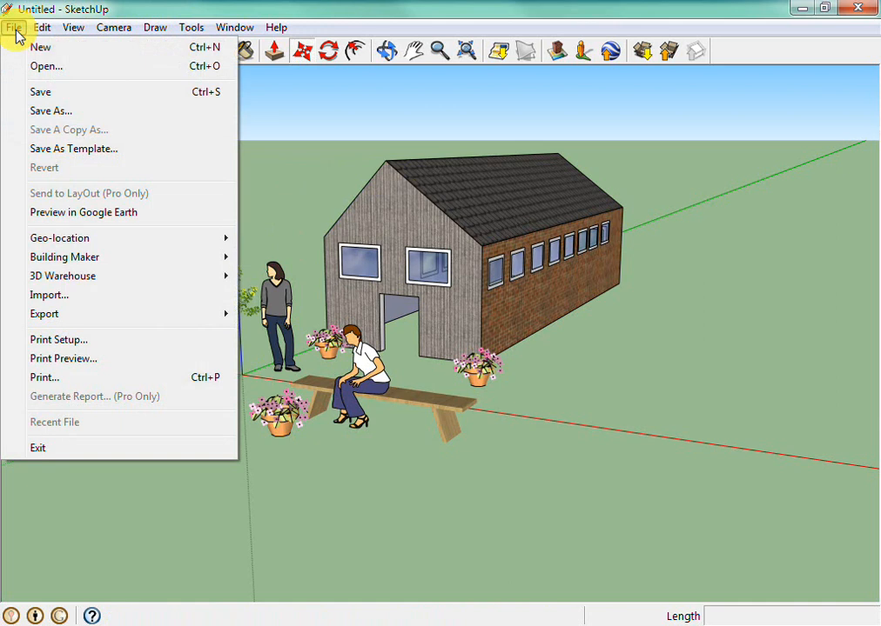
click(50, 111)
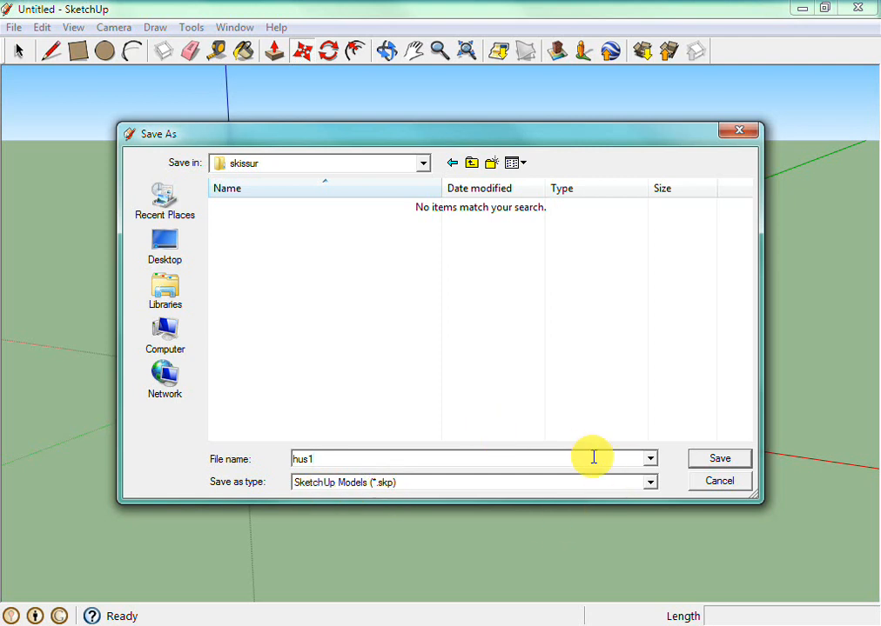
click(718, 459)
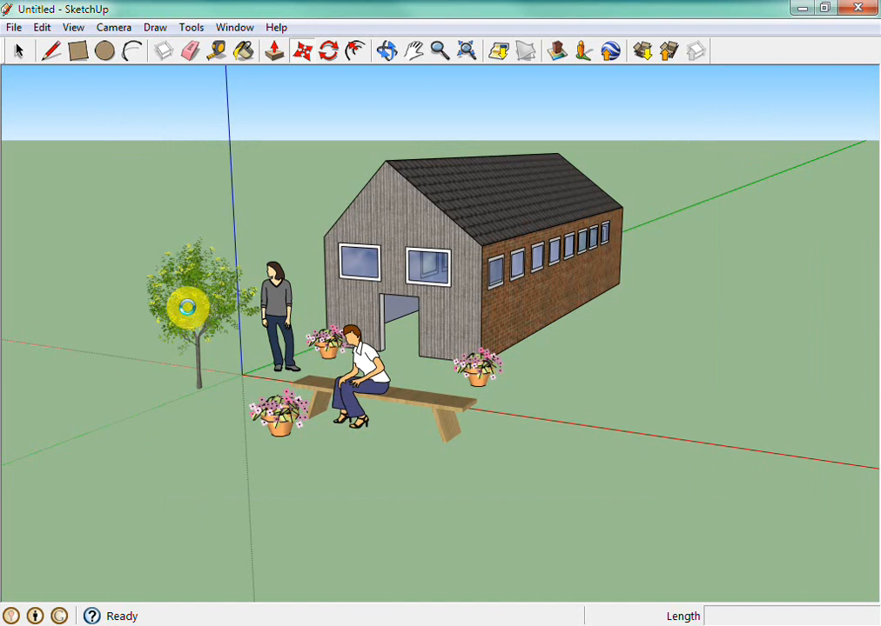
key(m)
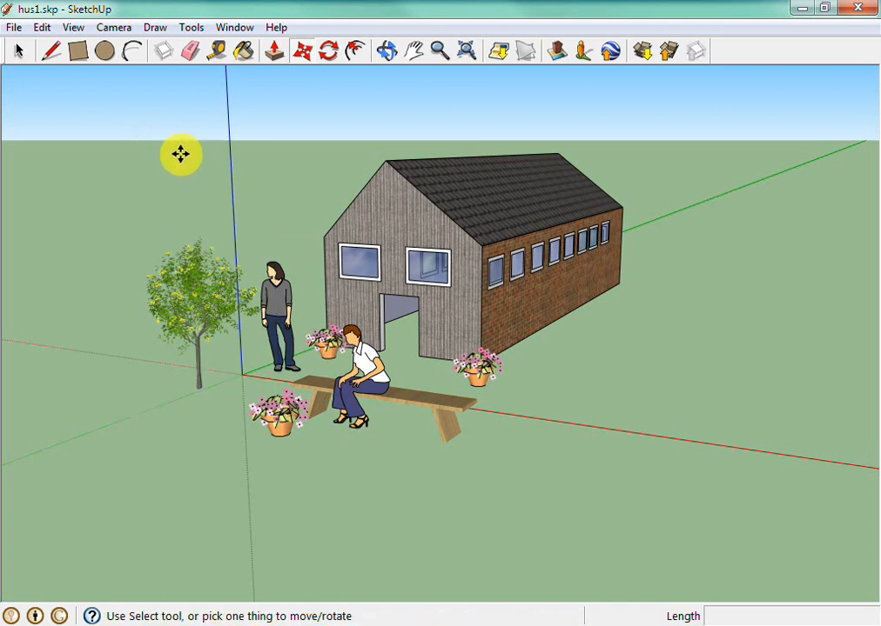
Step: Export the current view as a 2D graphic named hus1.png in Portable Network Graphics format to the skissur folder
click(14, 28)
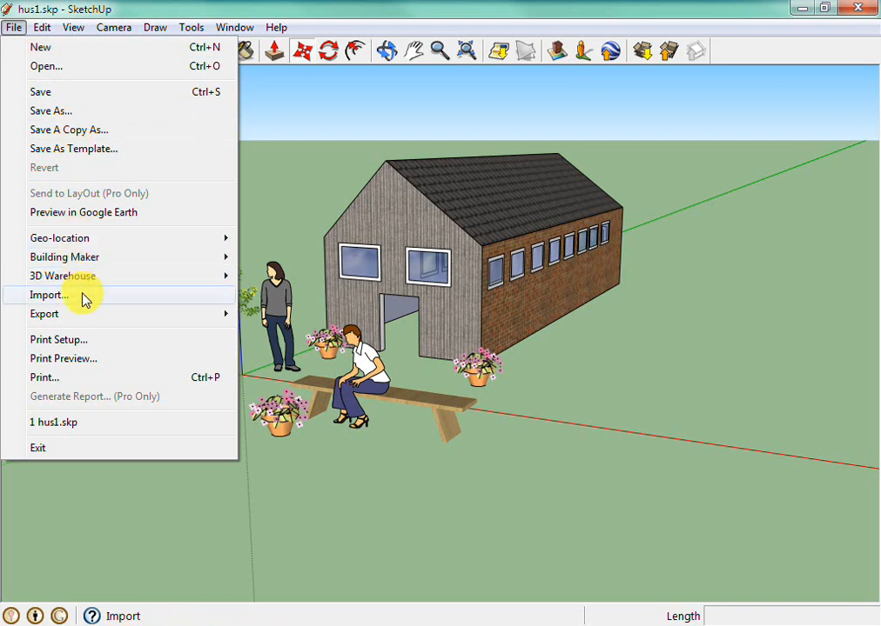
mouse_move(69, 320)
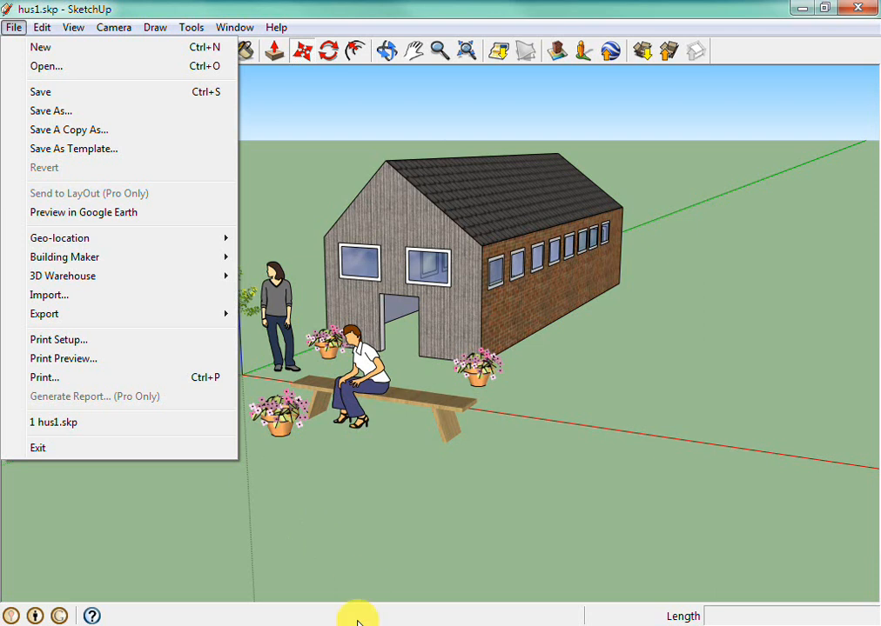
click(349, 540)
click(153, 521)
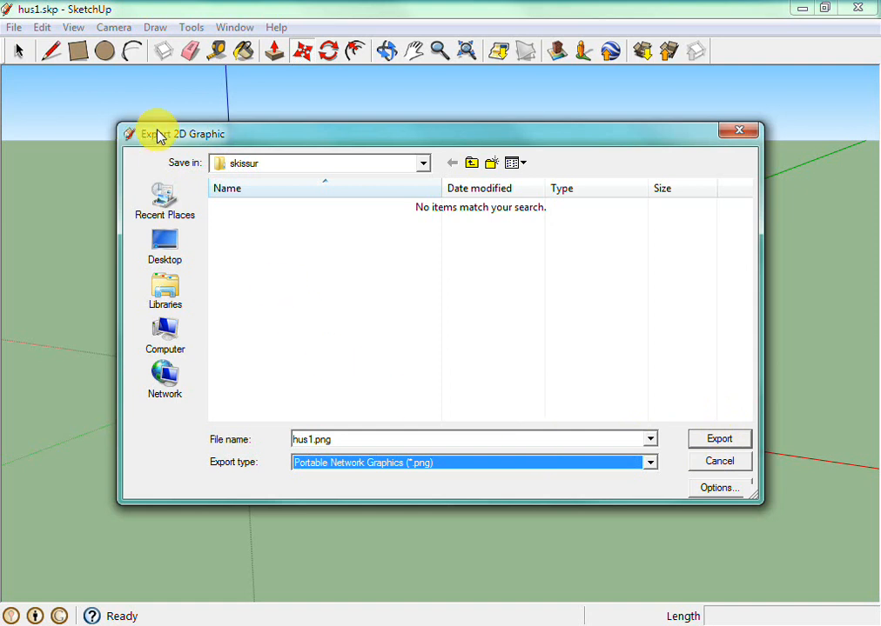
click(653, 466)
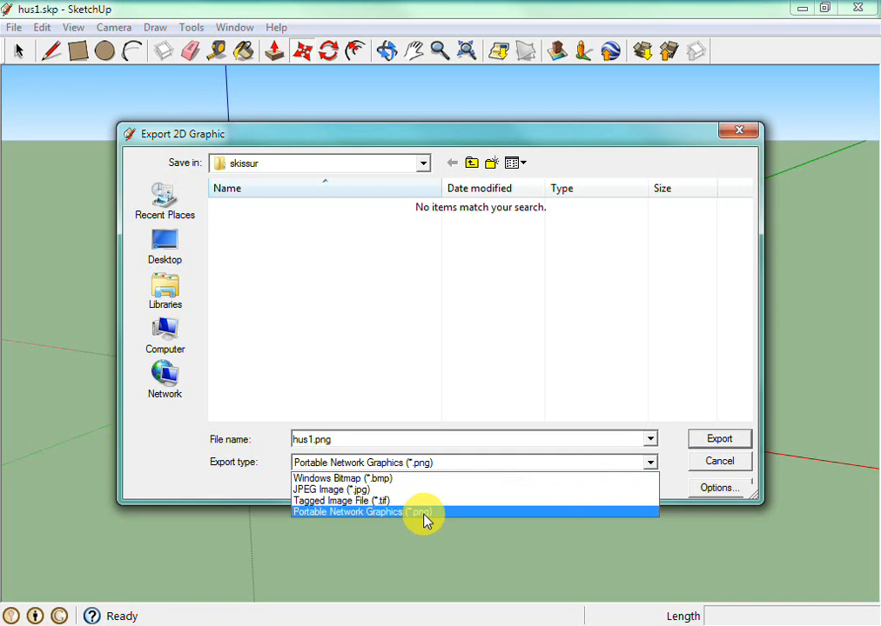
click(203, 483)
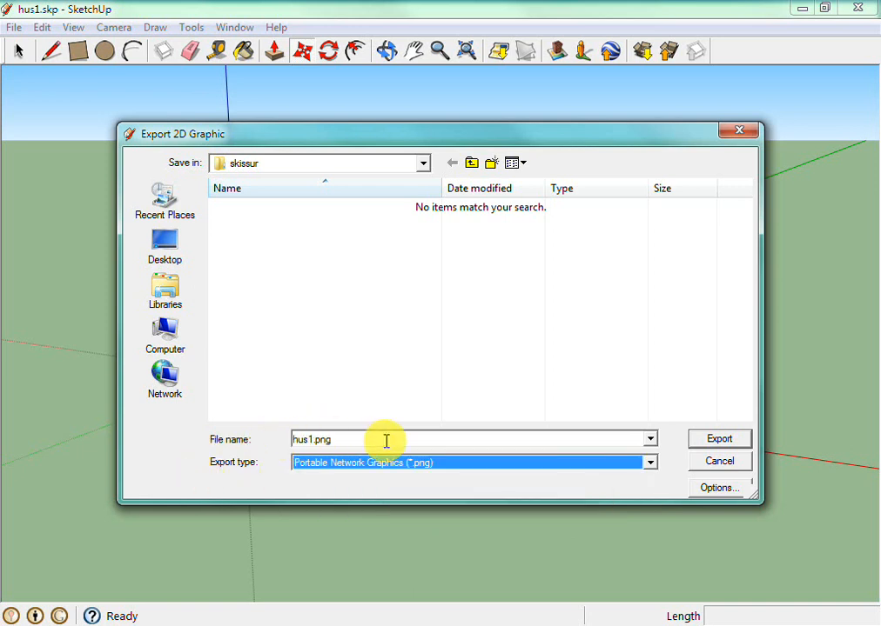
click(715, 439)
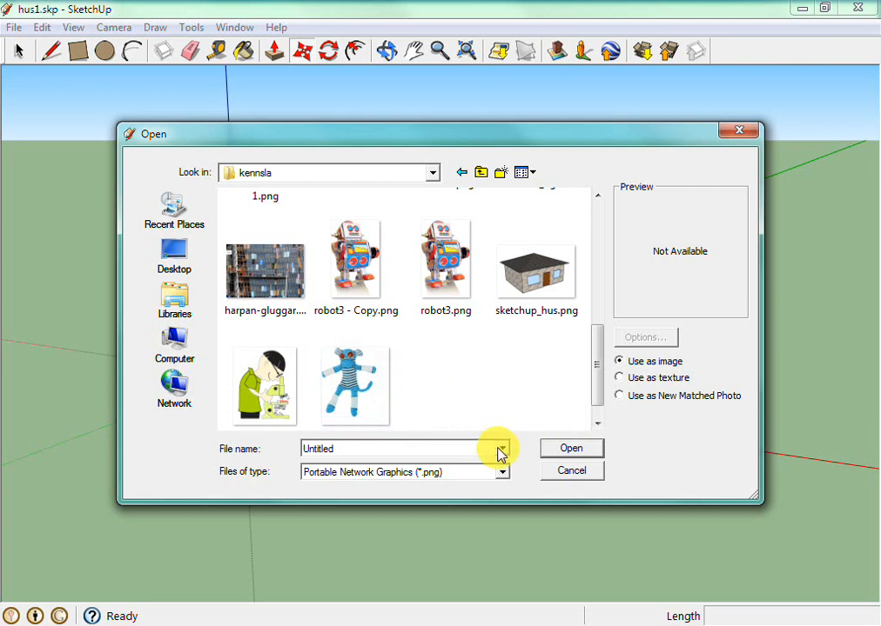
Step: Import 250px-Wikibus.svg.png from the lógó-kausar folder as an image and place it on the ground in front of the bench
click(501, 474)
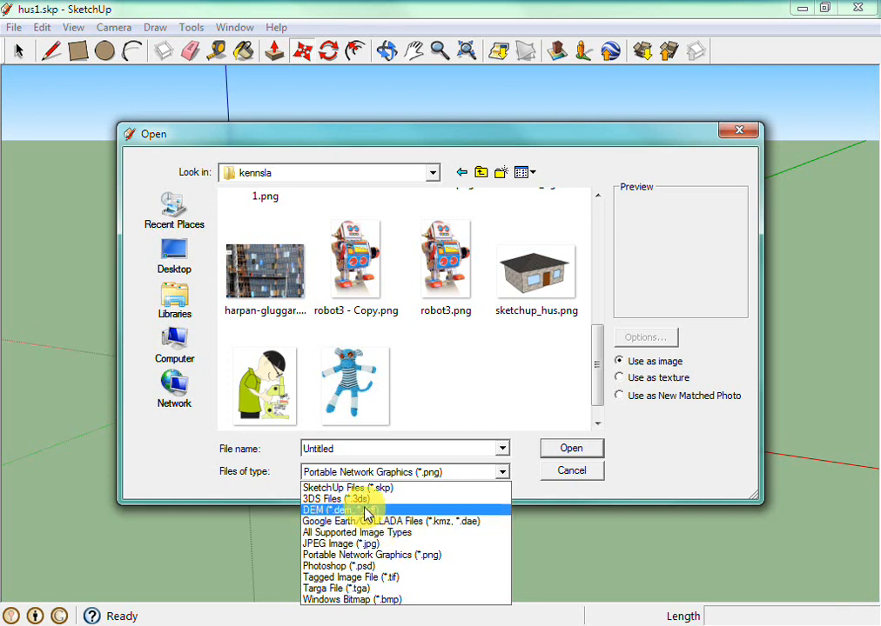
click(344, 396)
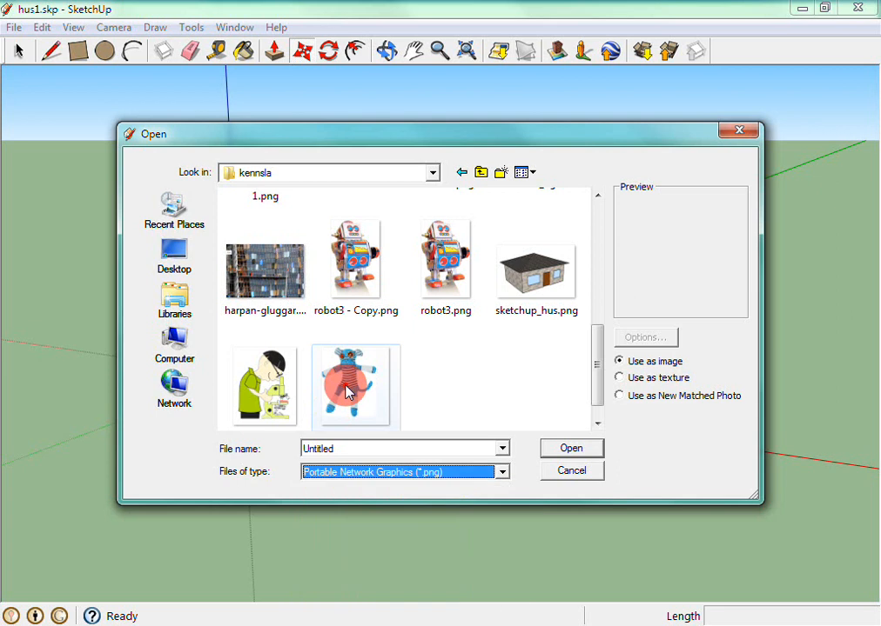
click(562, 452)
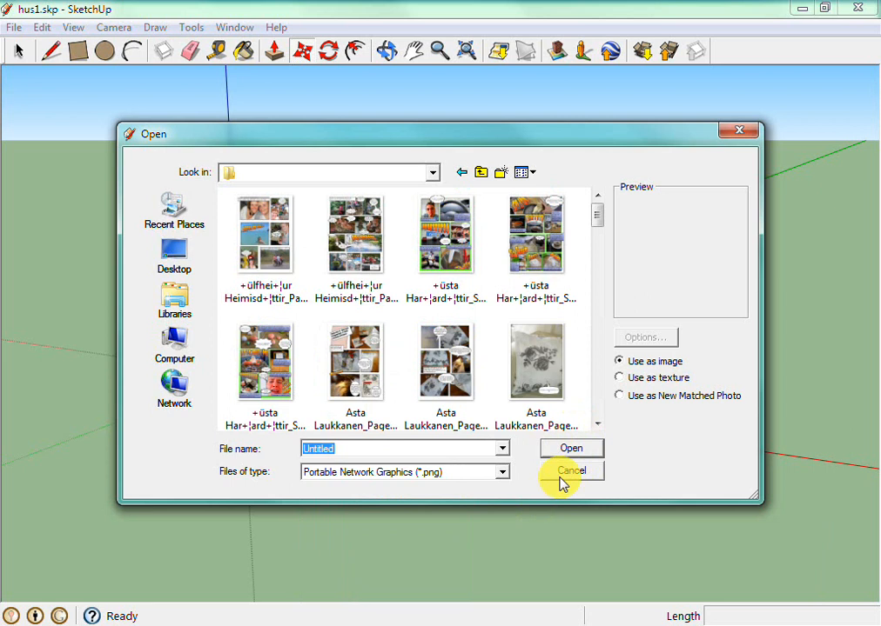
click(569, 472)
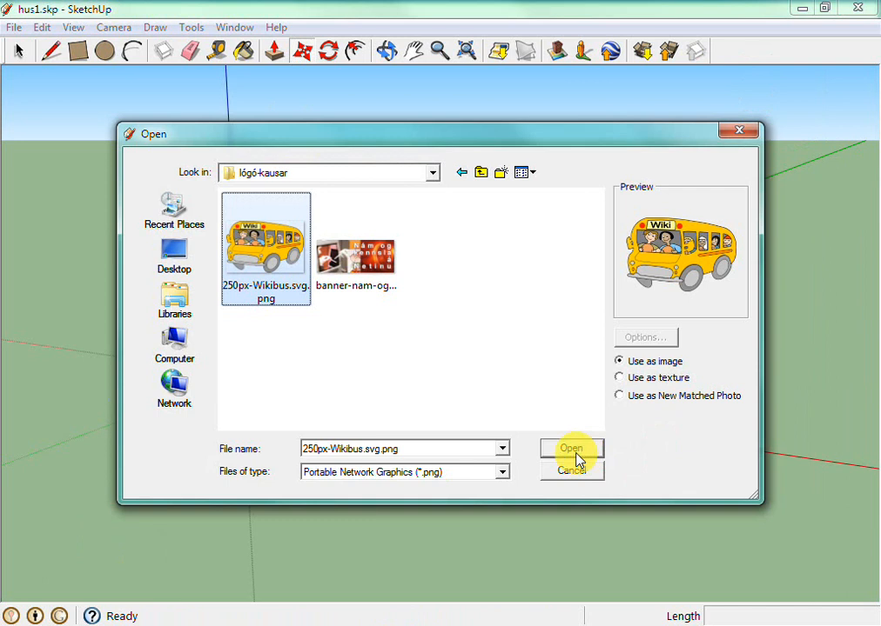
click(570, 451)
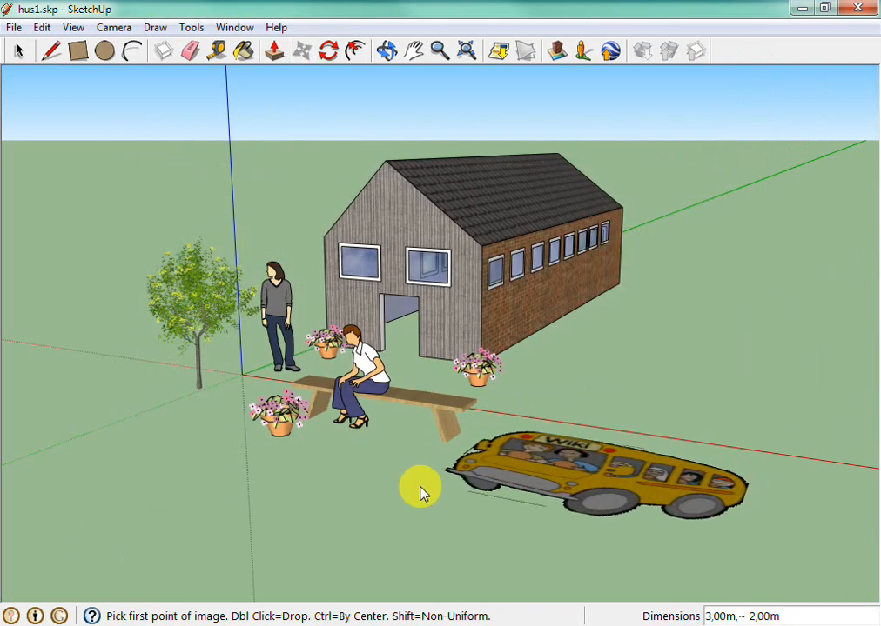
double_click(325, 517)
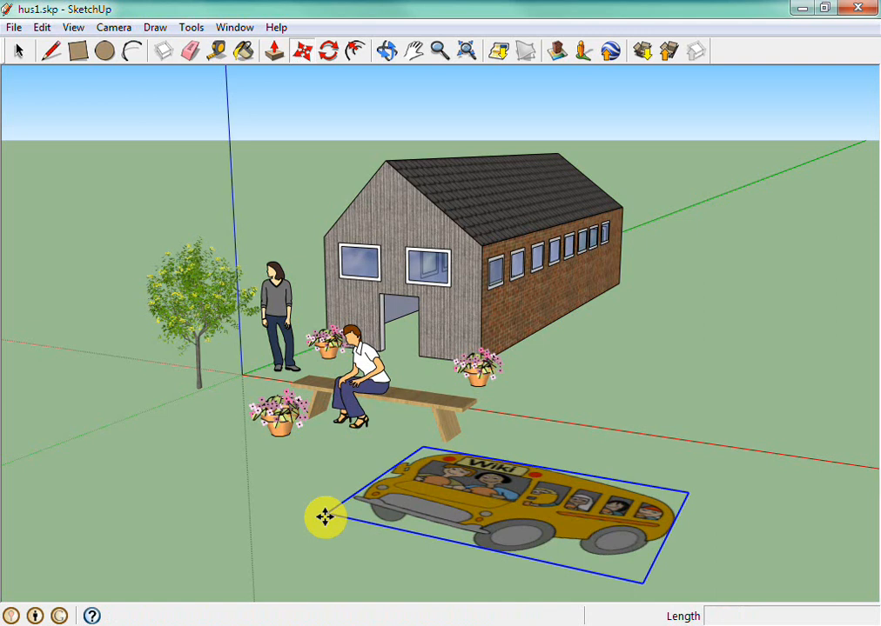
Step: Move the bus image onto the red axis beyond the bench and cut it from the model
click(534, 475)
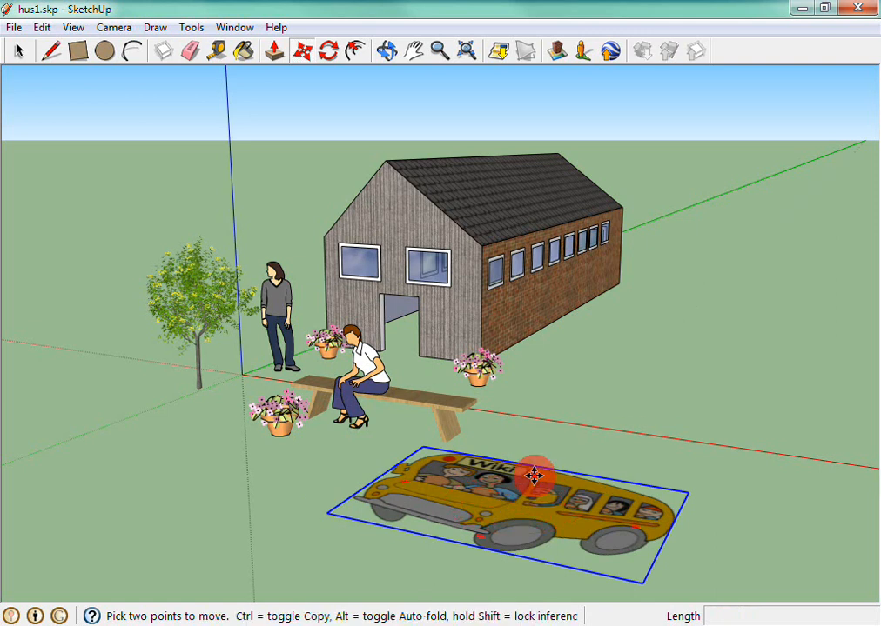
drag(534, 475, 569, 444)
drag(590, 409, 602, 392)
right_click(603, 393)
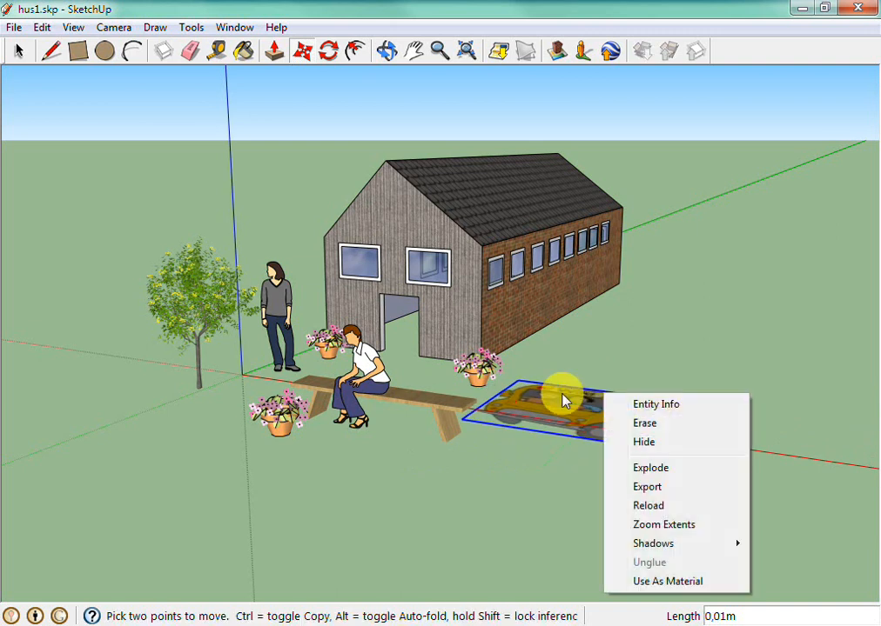
click(562, 394)
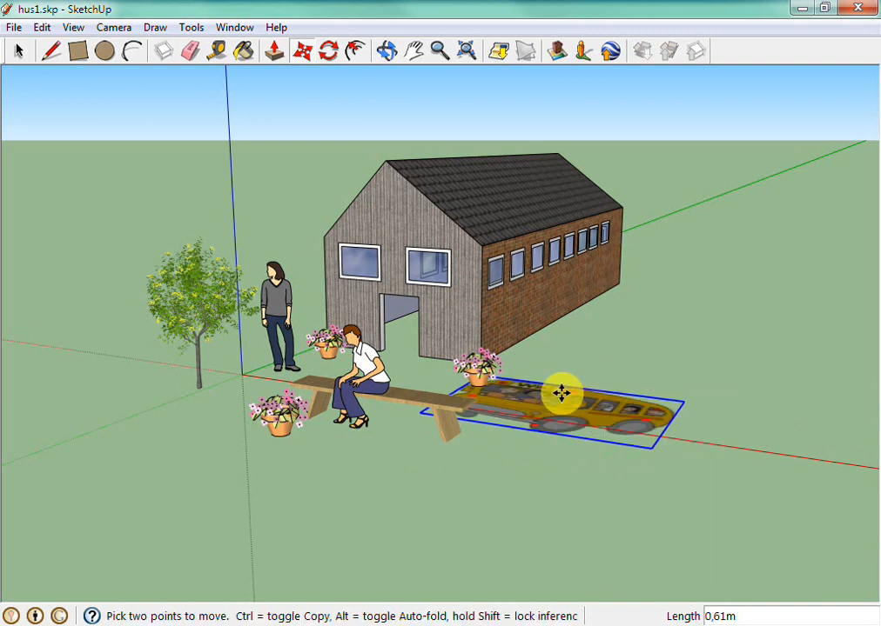
click(672, 415)
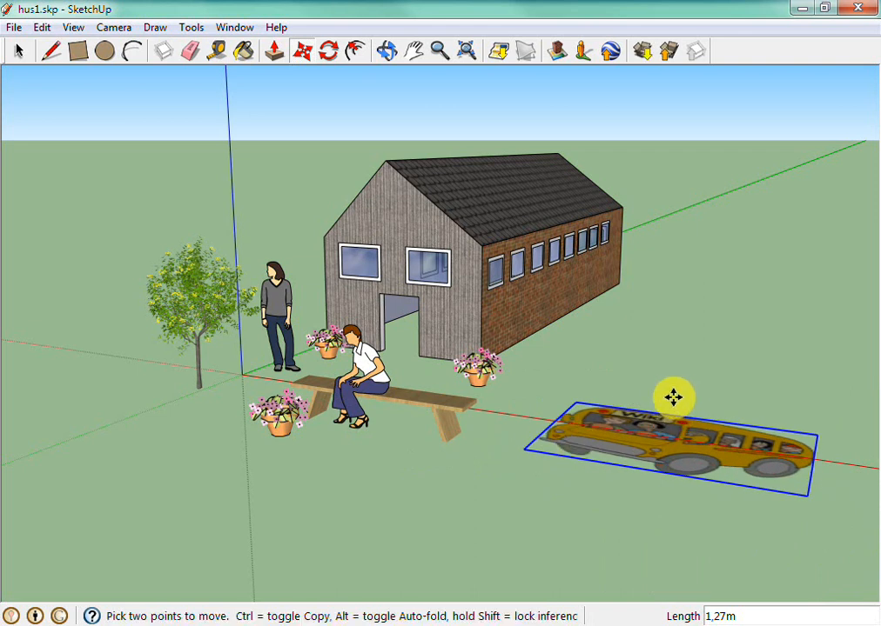
click(42, 27)
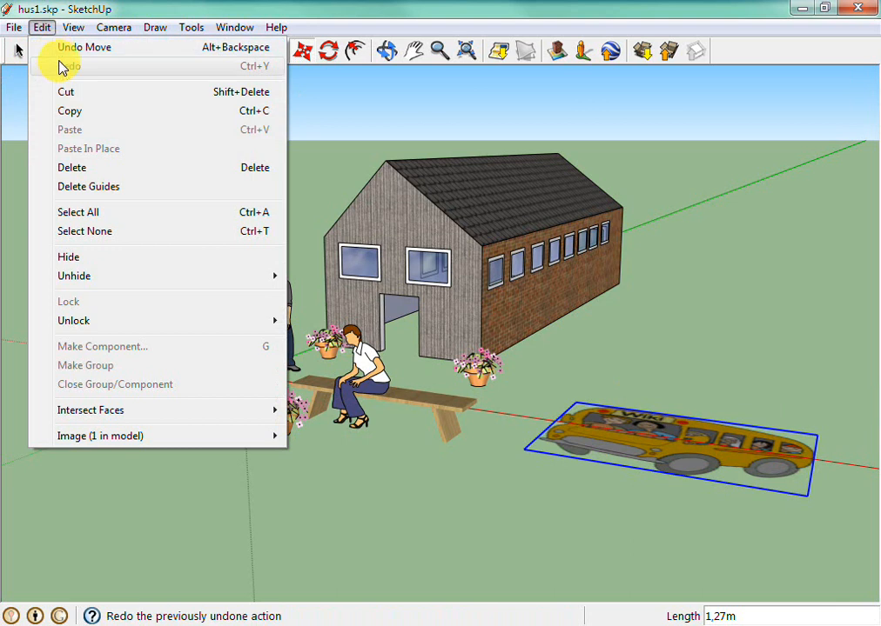
click(62, 91)
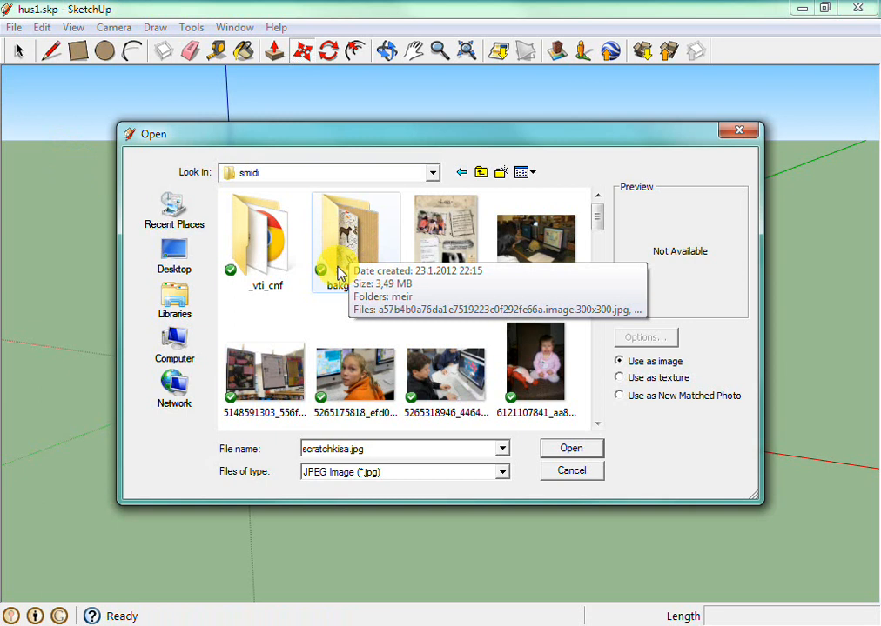
Step: Try to import metal055.jpg from the bakgrunnar1 folder as a texture and place it on the open ground
double_click(342, 239)
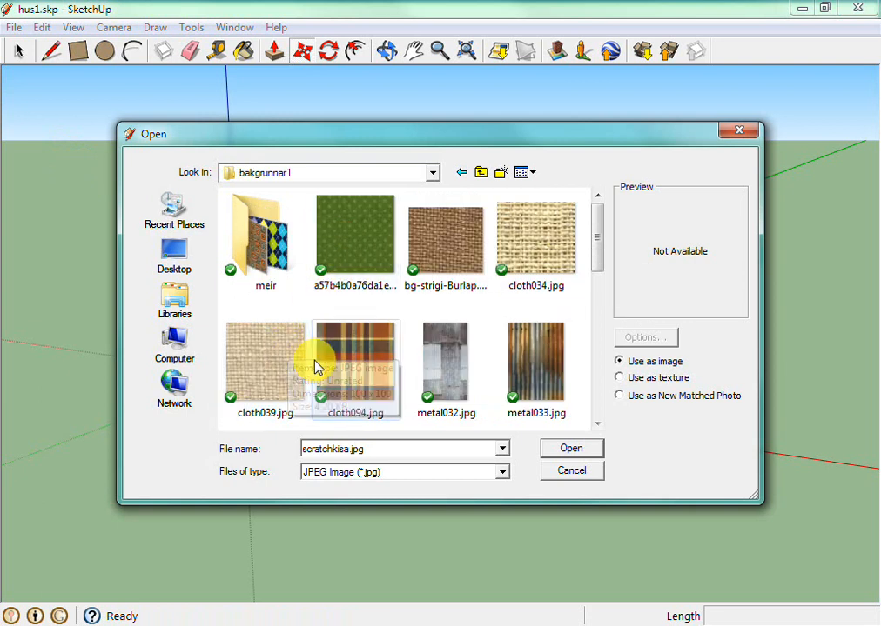
scroll(316, 367, down, 2)
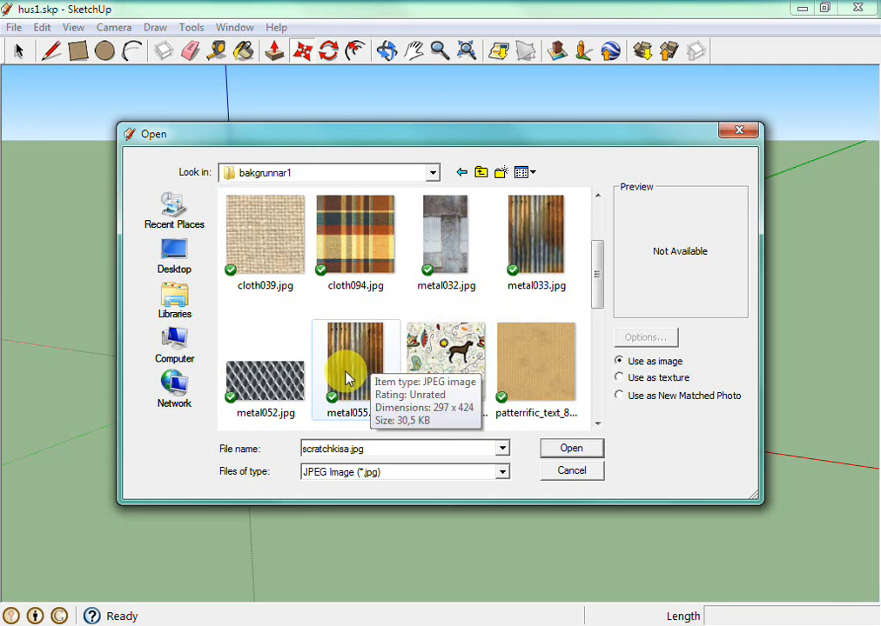
click(347, 374)
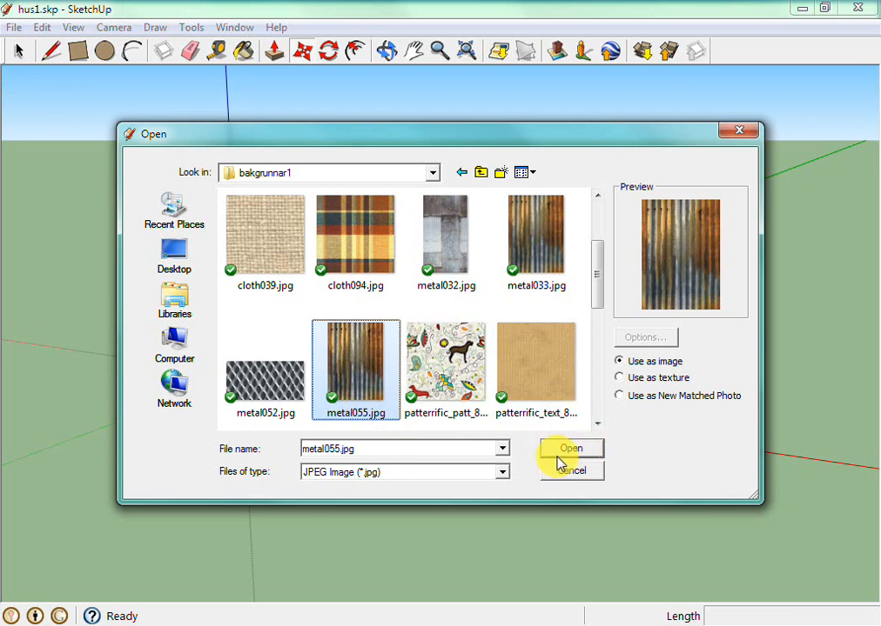
click(620, 379)
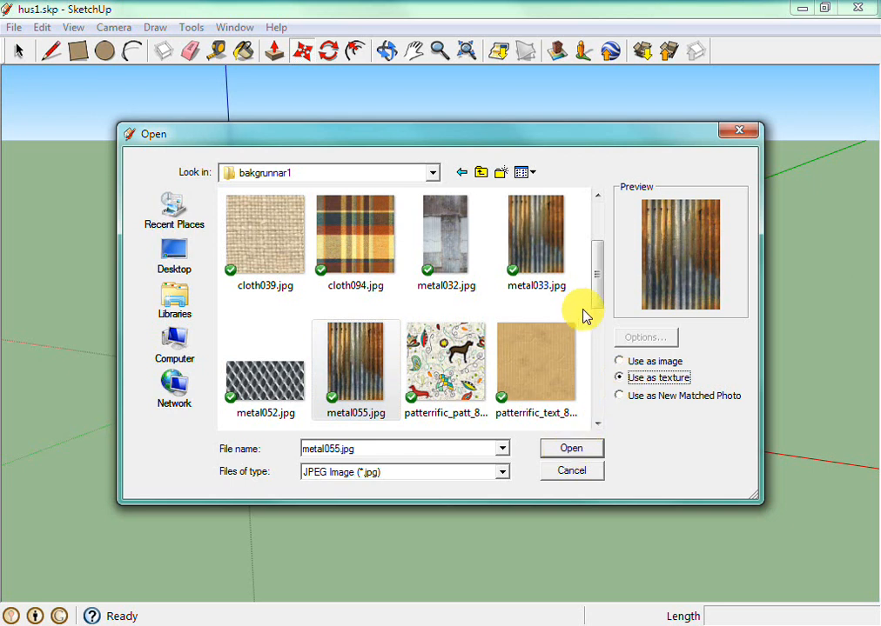
drag(599, 305, 584, 345)
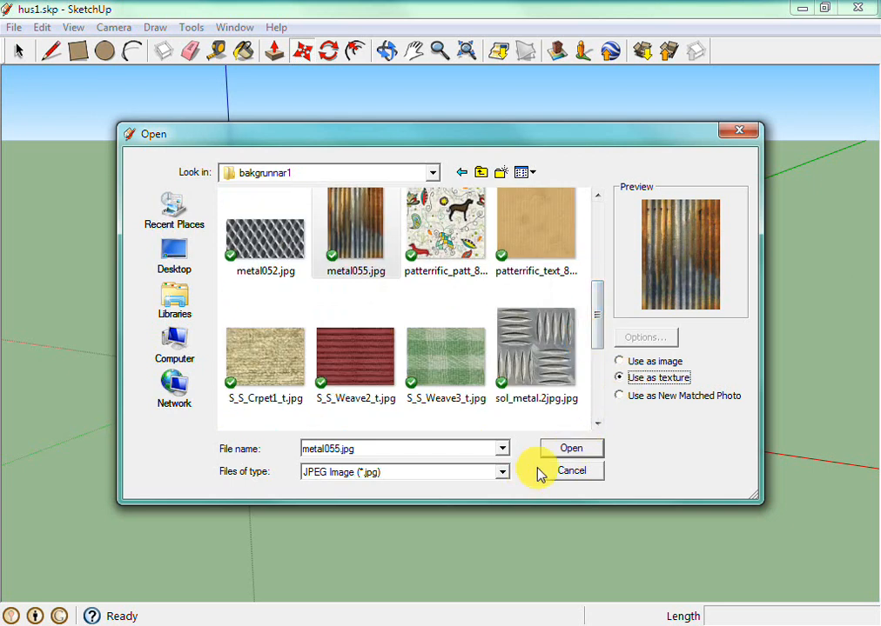
click(566, 451)
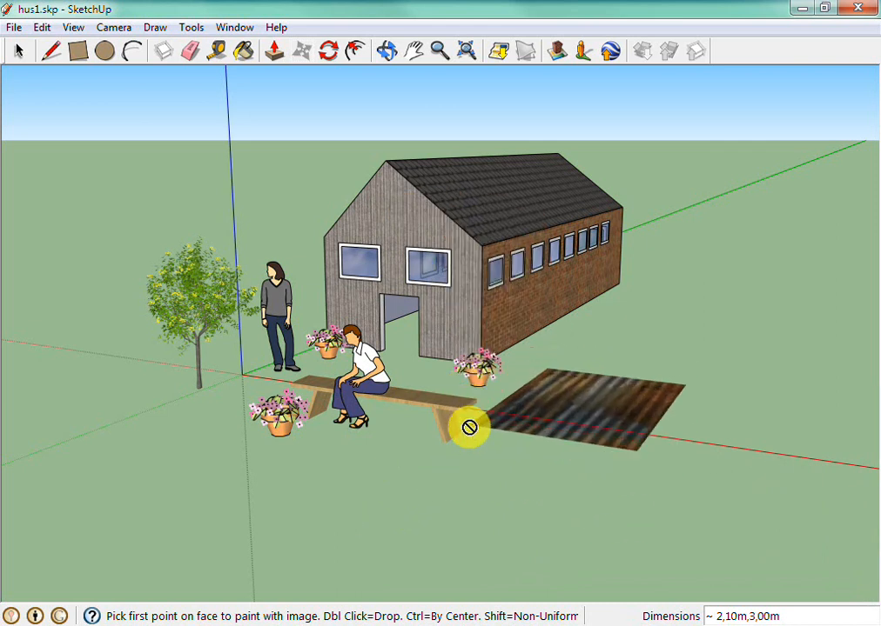
click(448, 511)
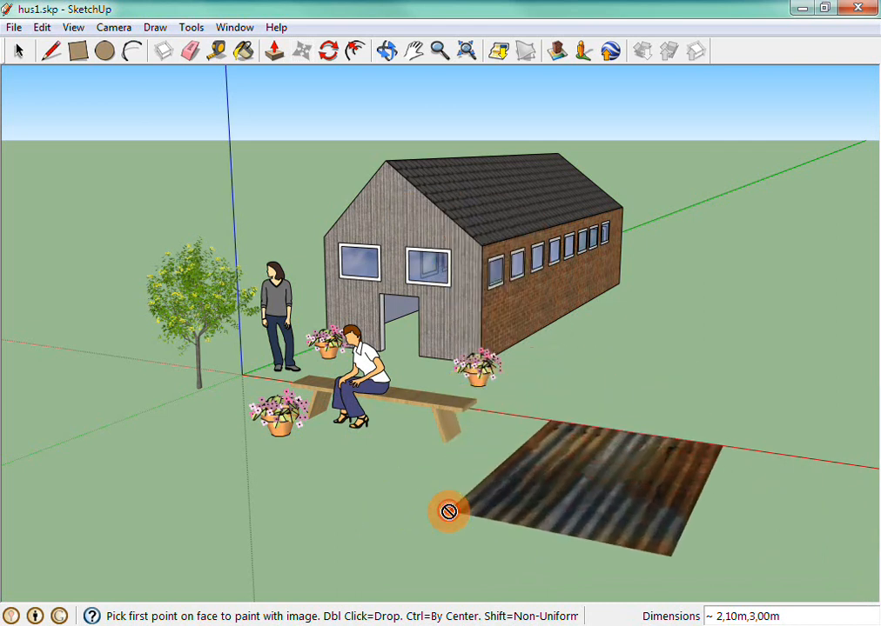
right_click(445, 515)
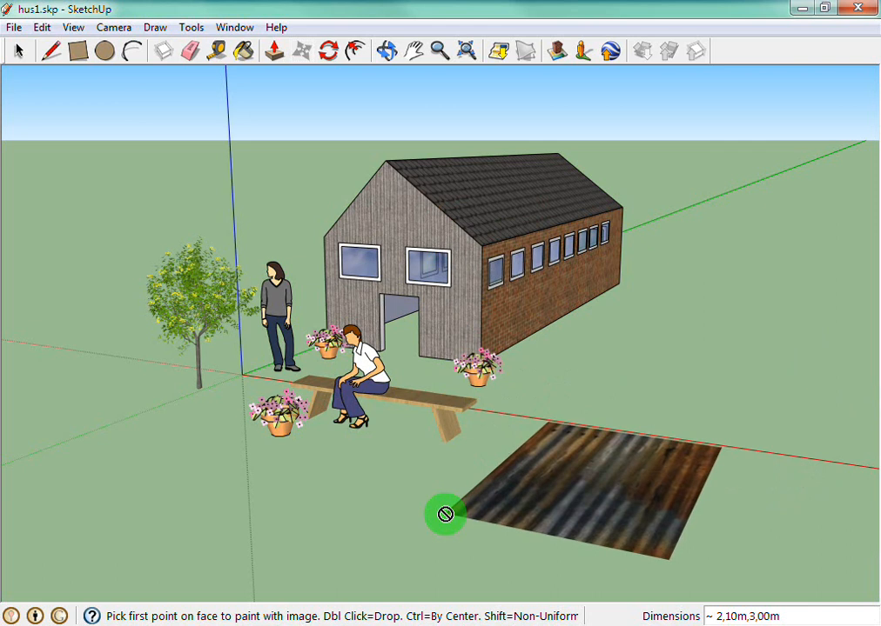
key(Escape)
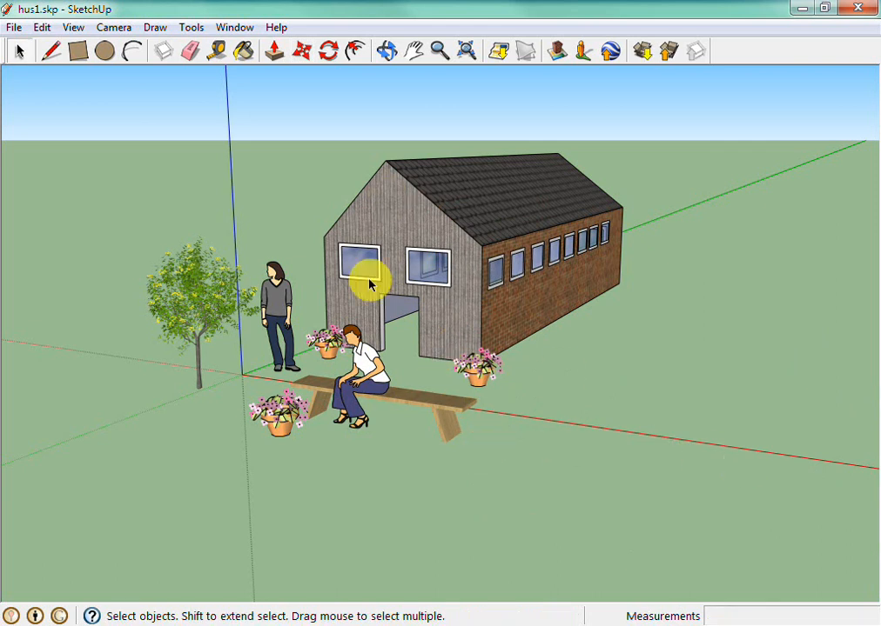
Step: Draw a ground rectangle about 2.03 by 2.49 m across the red axis beyond the bench and pull it up about 0.70 m
click(80, 53)
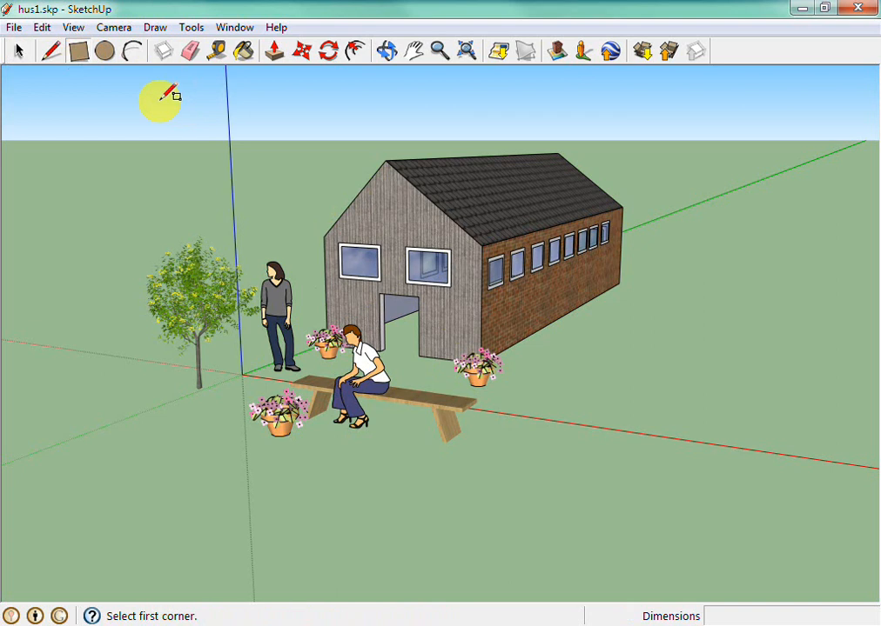
drag(550, 388, 654, 471)
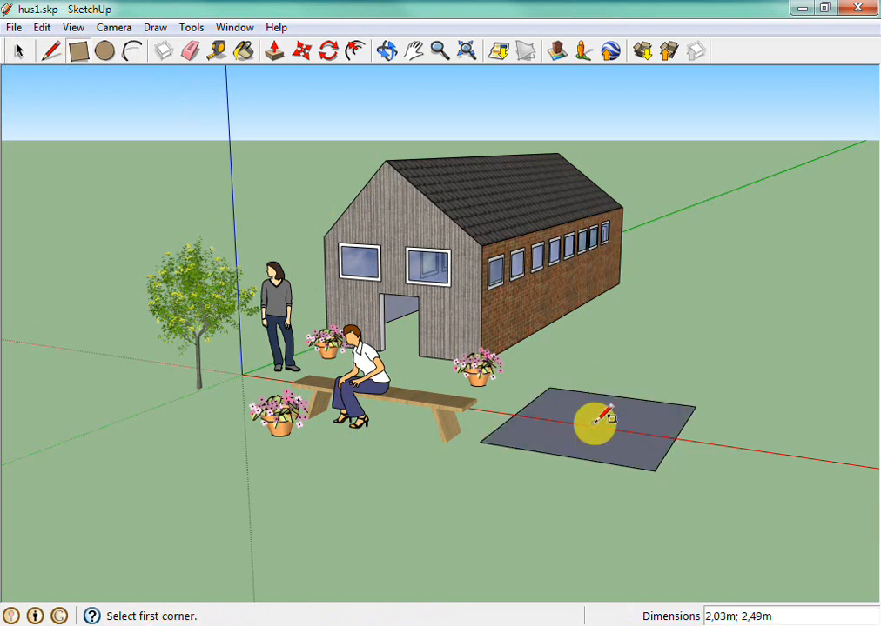
click(280, 56)
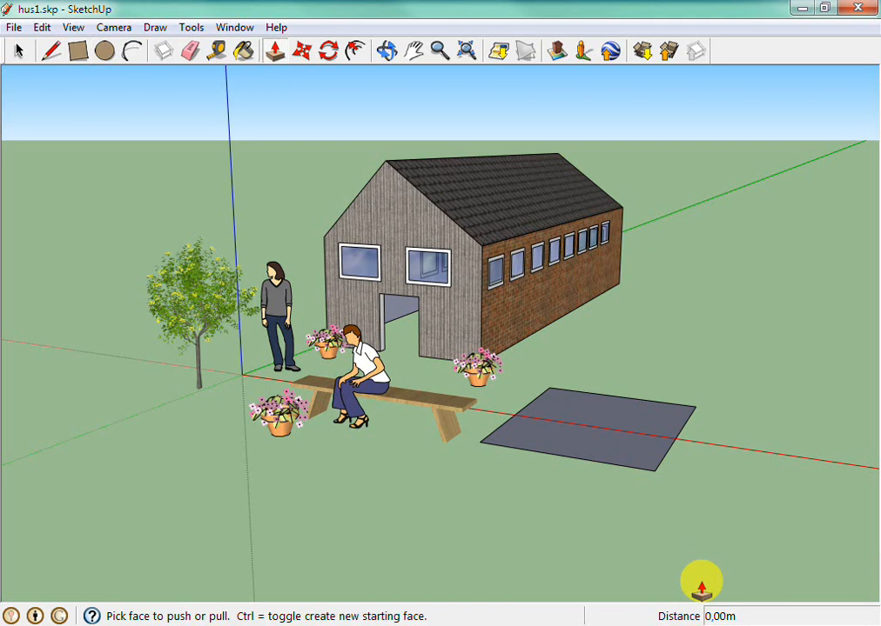
drag(648, 459, 675, 392)
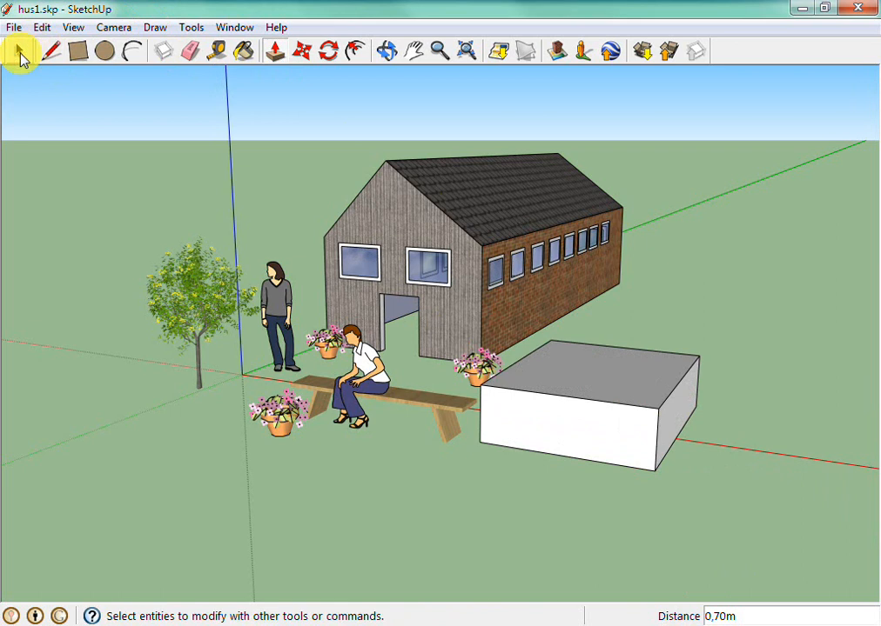
Step: Apply the rusty corrugated-metal image as a texture to the new box's long front face
click(19, 51)
click(561, 421)
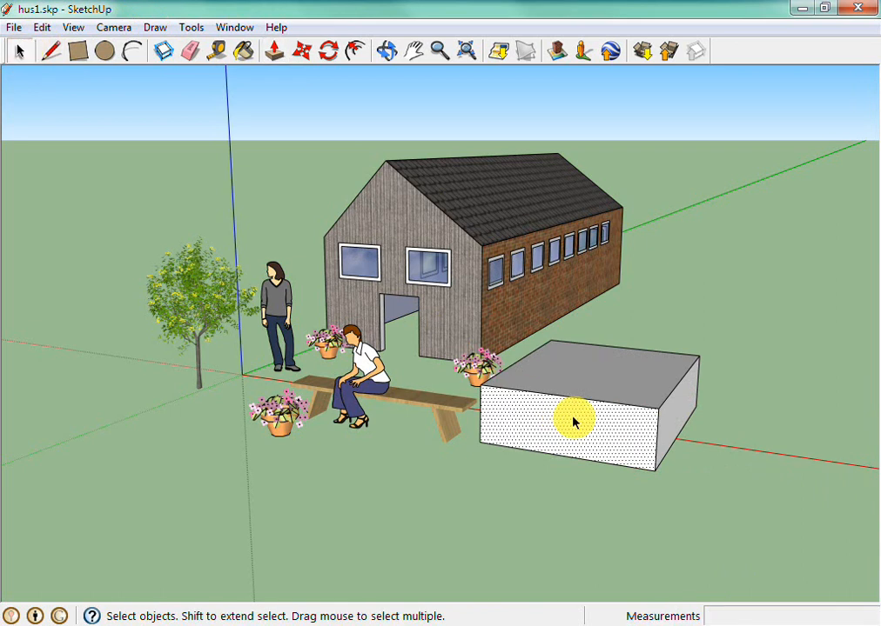
click(243, 54)
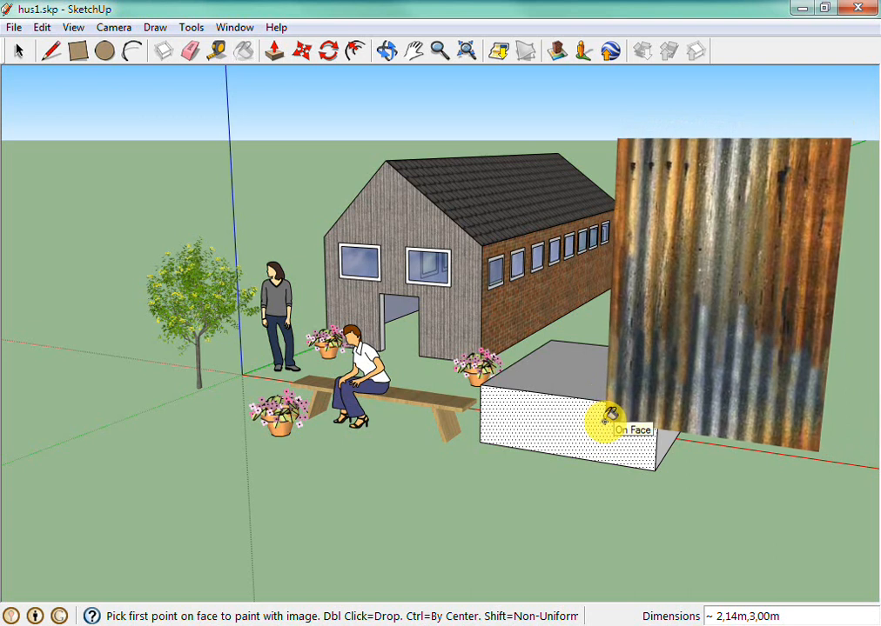
click(609, 416)
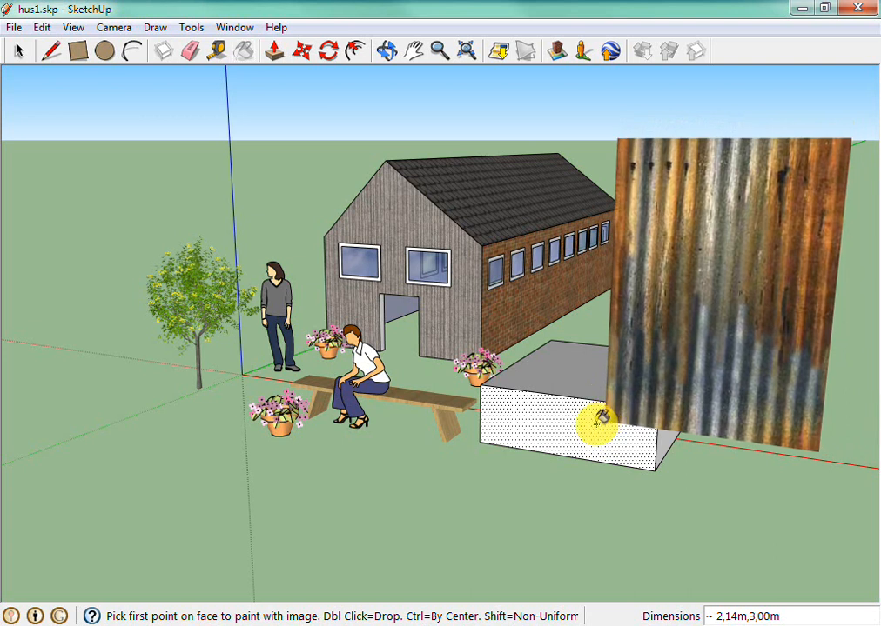
click(600, 417)
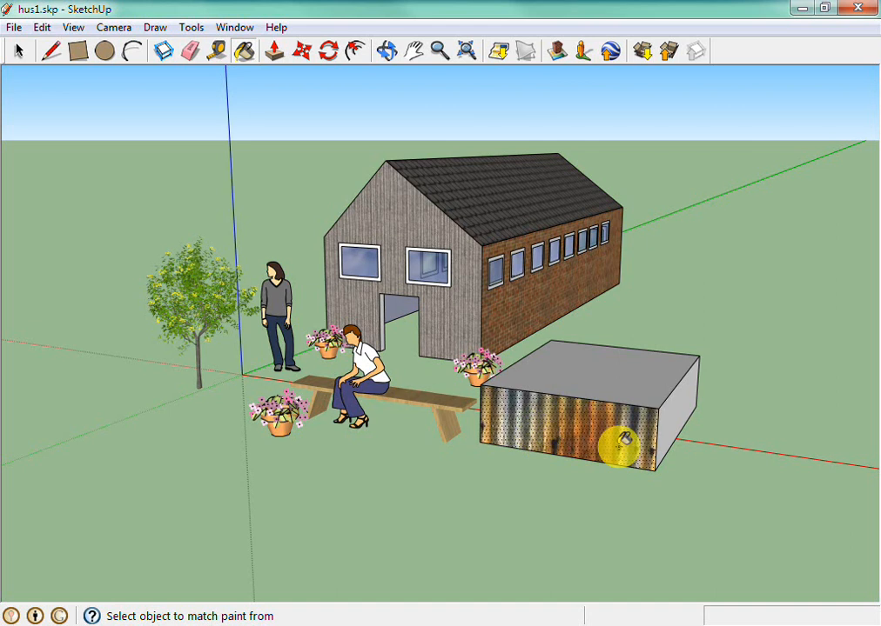
click(678, 402)
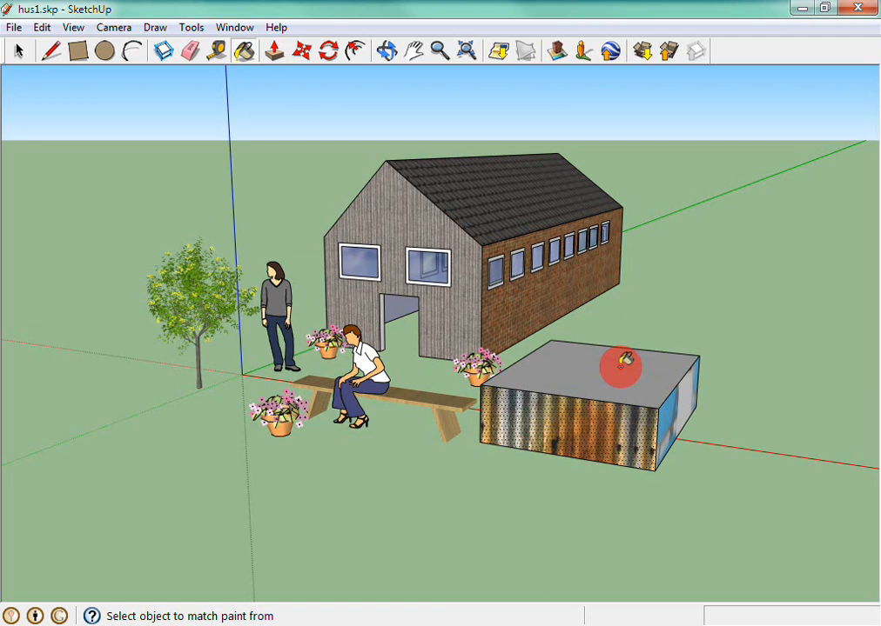
click(625, 359)
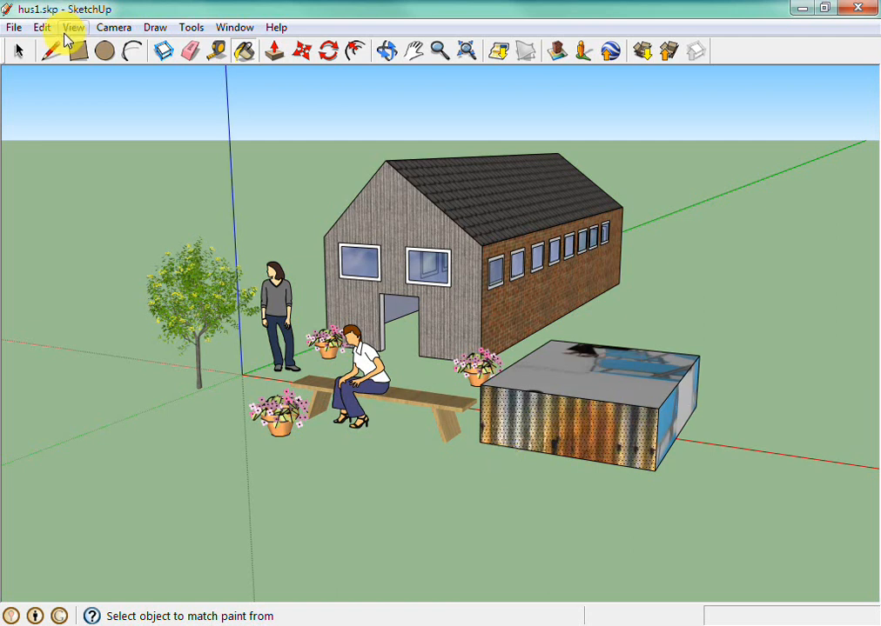
click(55, 28)
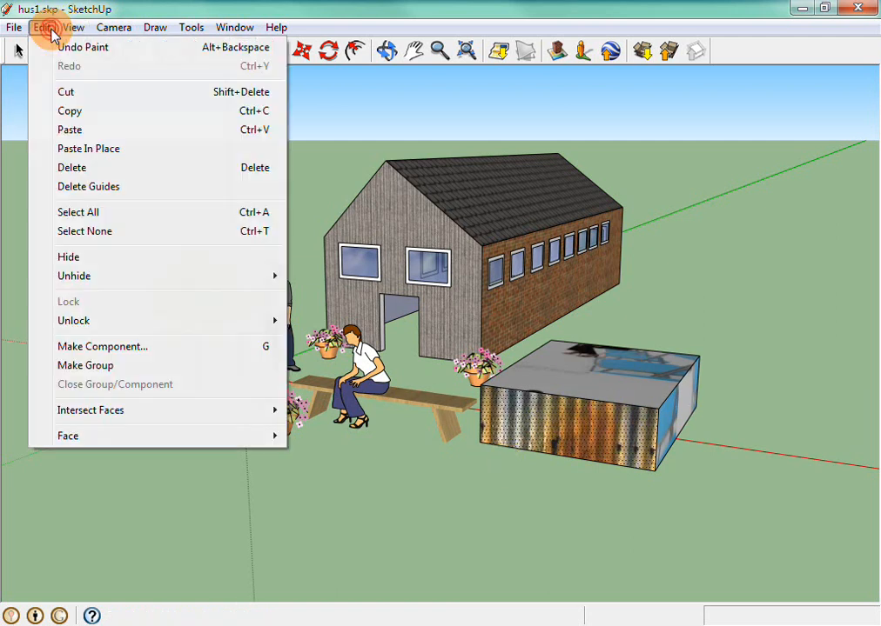
click(52, 38)
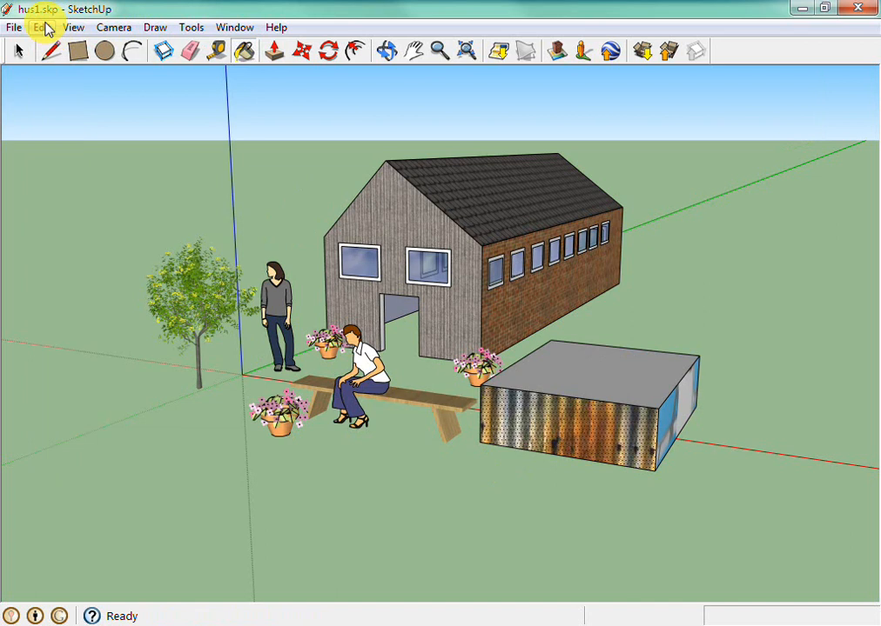
click(43, 27)
click(54, 48)
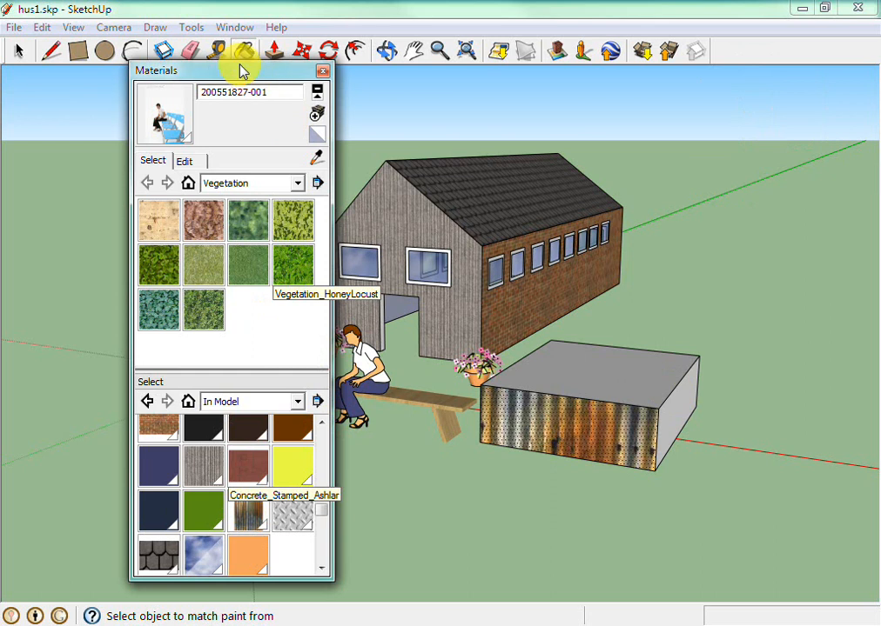
Step: Paint the box's short side and top faces with the metal033 material
drag(233, 77, 164, 81)
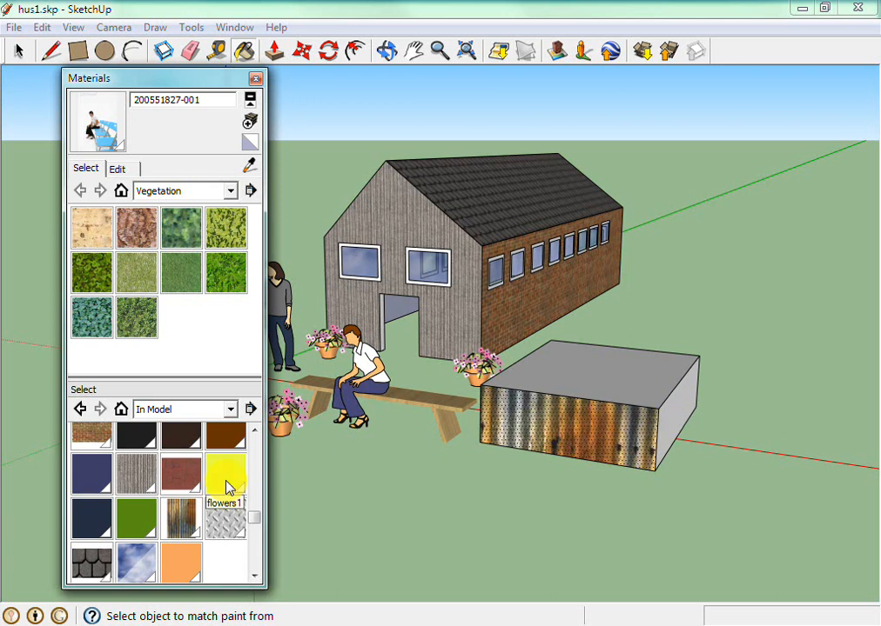
click(182, 525)
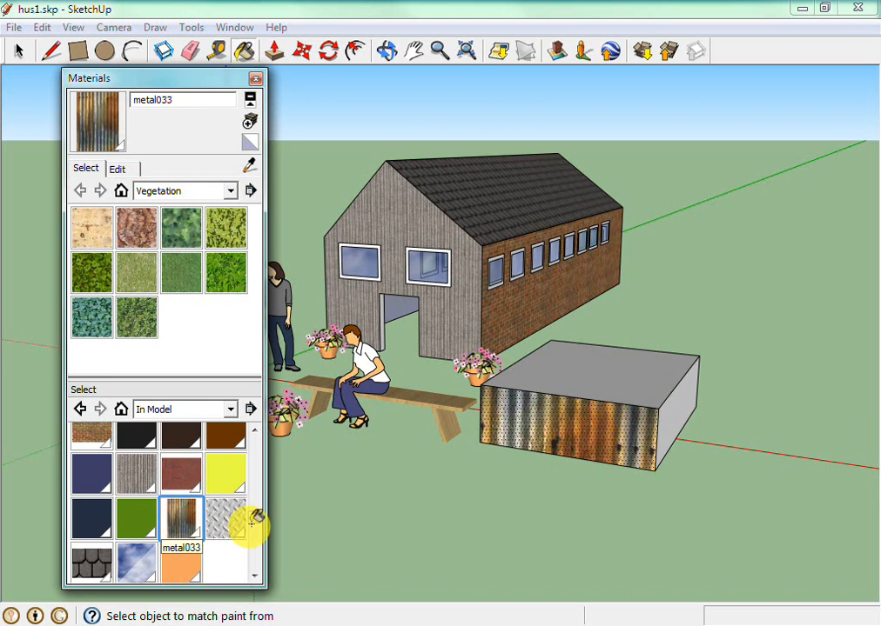
click(679, 419)
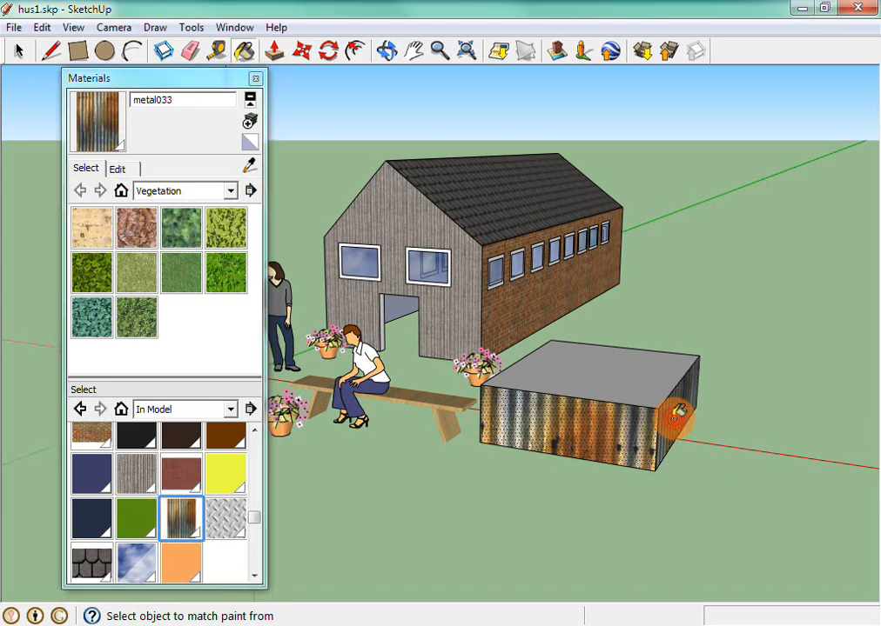
click(594, 376)
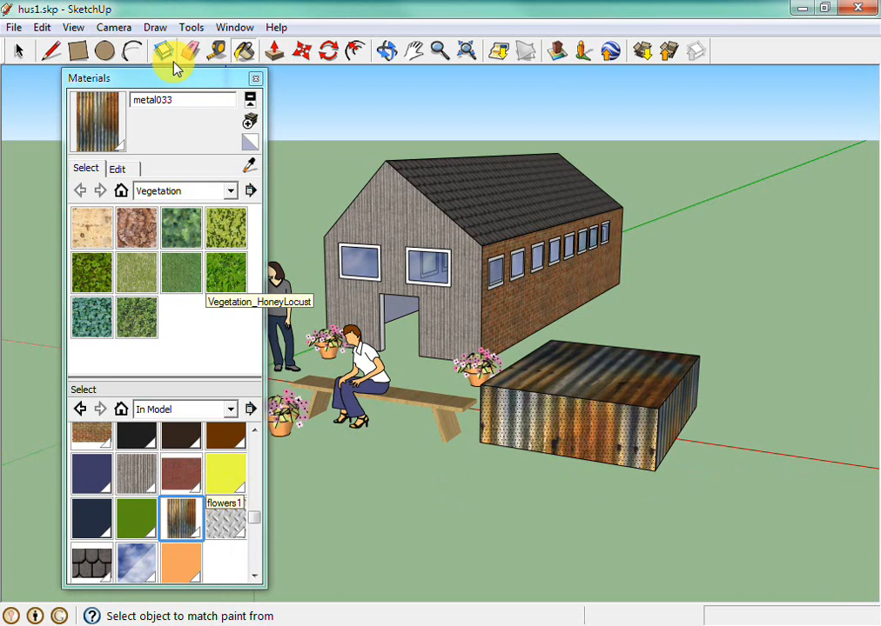
mouse_move(168, 81)
mouse_down()
mouse_move(407, 121)
mouse_move(723, 136)
mouse_move(851, 130)
mouse_up()
key(alt)
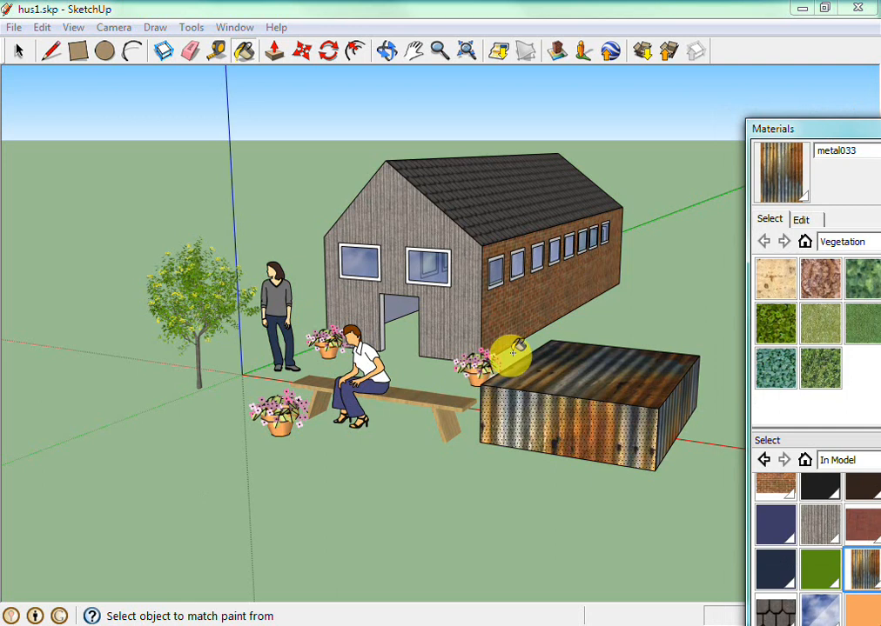
Step: Deselect the corrugated box's long front face
click(303, 53)
scroll(566, 468, up, 5)
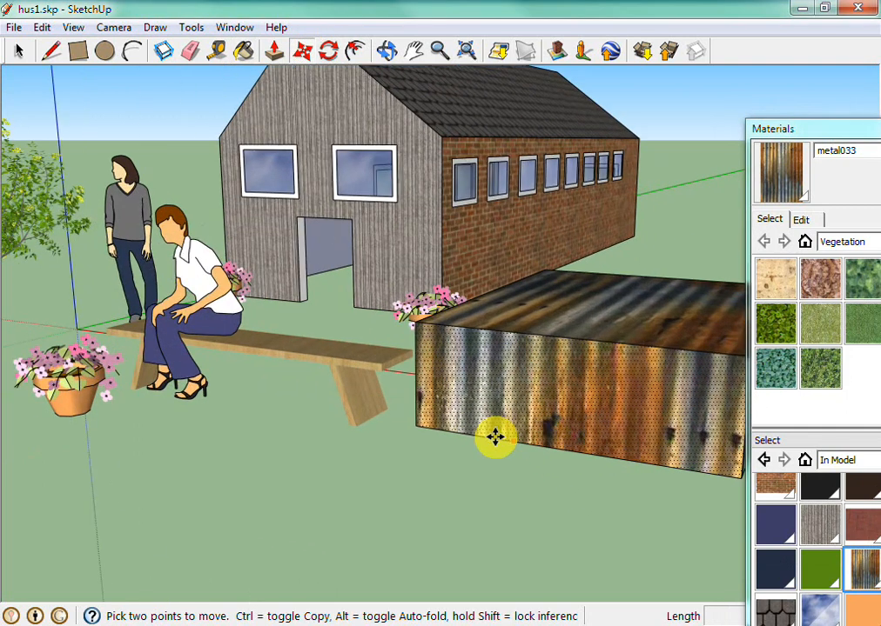
click(17, 52)
click(277, 489)
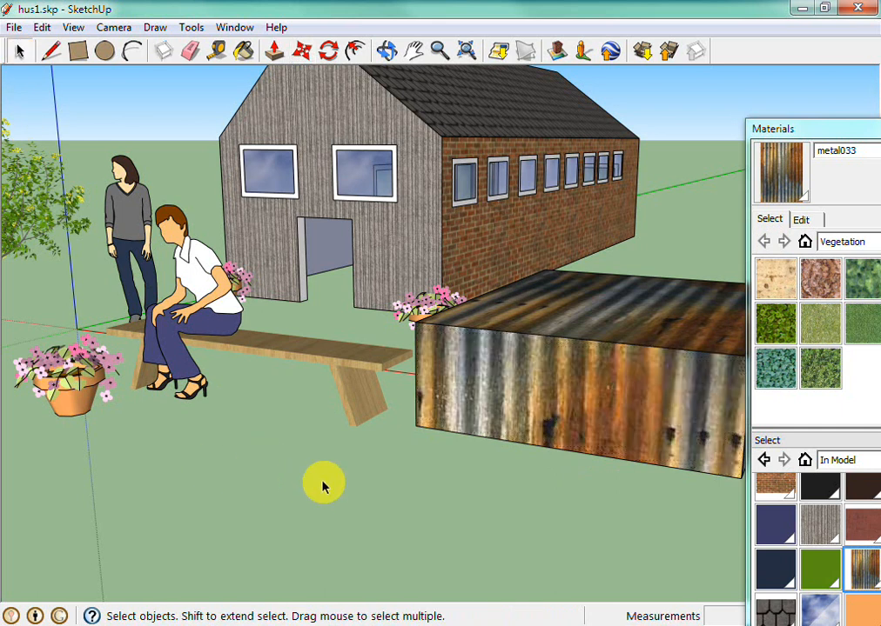
scroll(462, 376, down, 3)
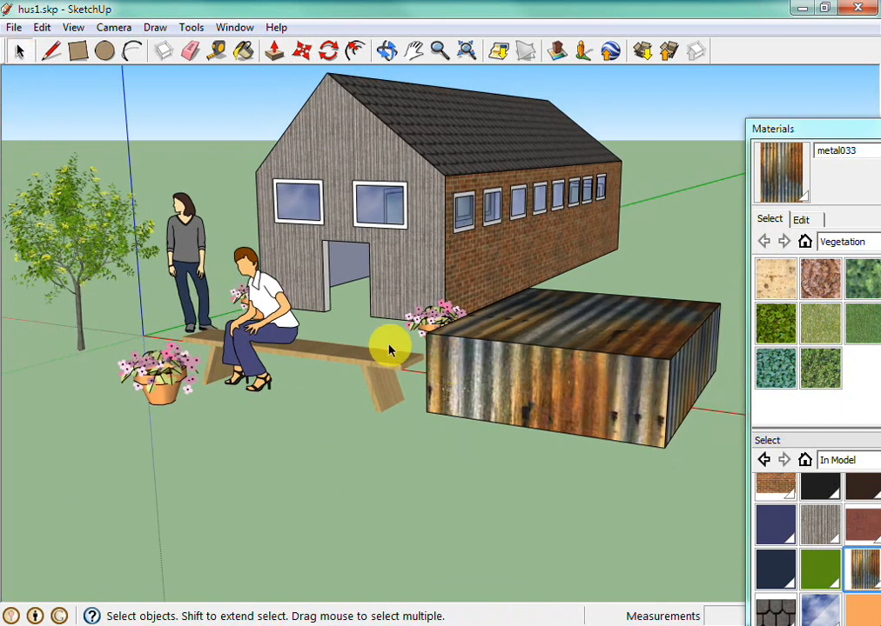
scroll(403, 372, down, 1)
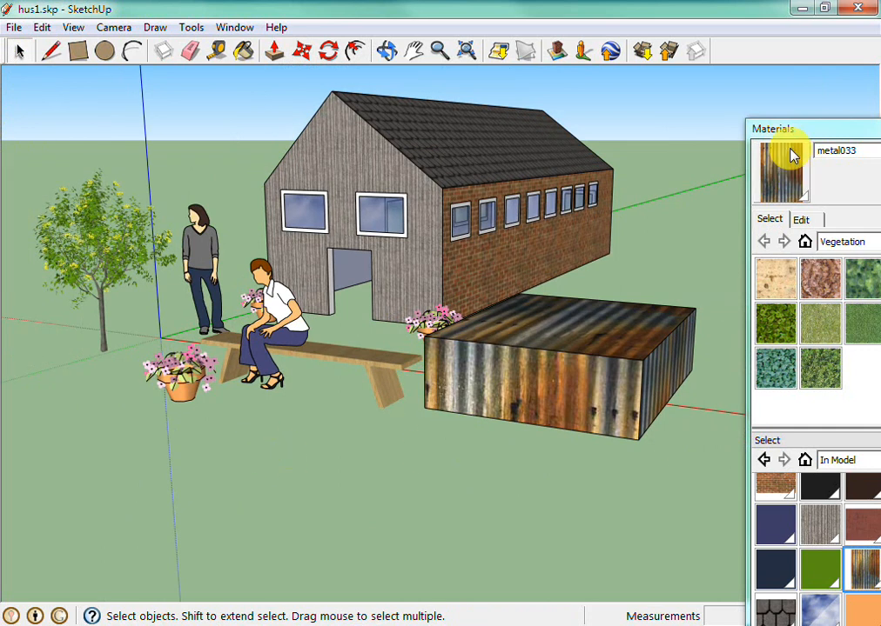
Step: Draw a ground rectangle about 3.04 m long in front of the bench, beneath the flower pot and the seated woman's feet
click(77, 50)
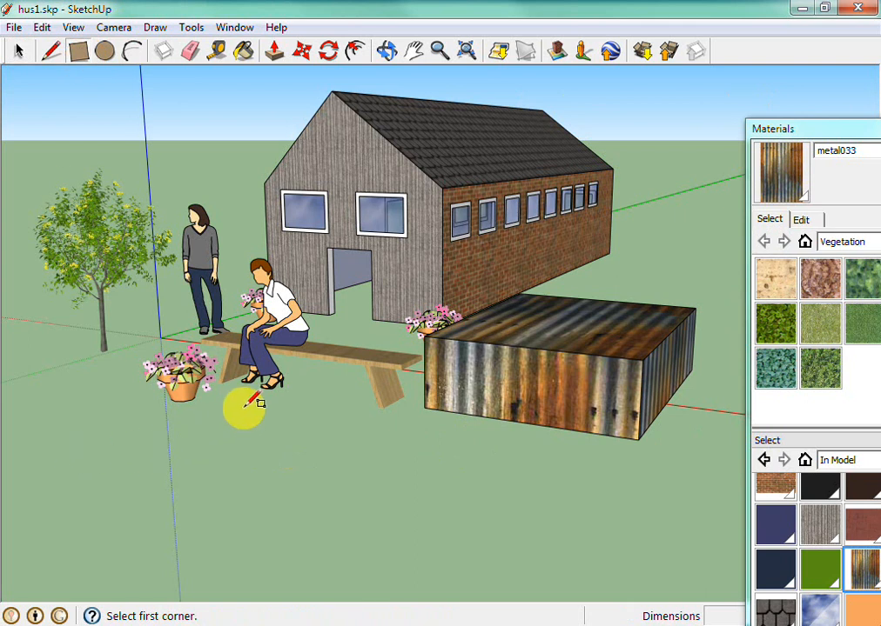
click(402, 406)
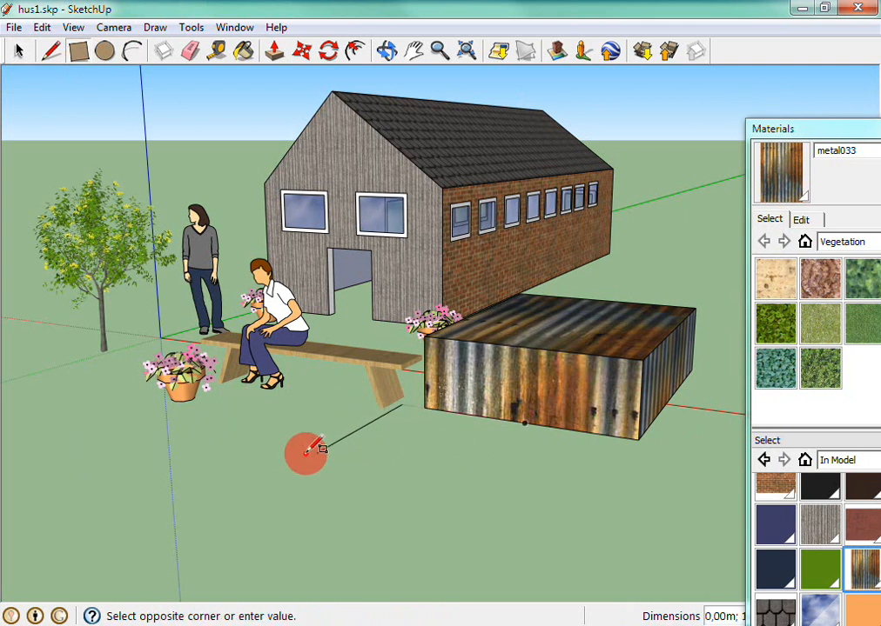
click(63, 399)
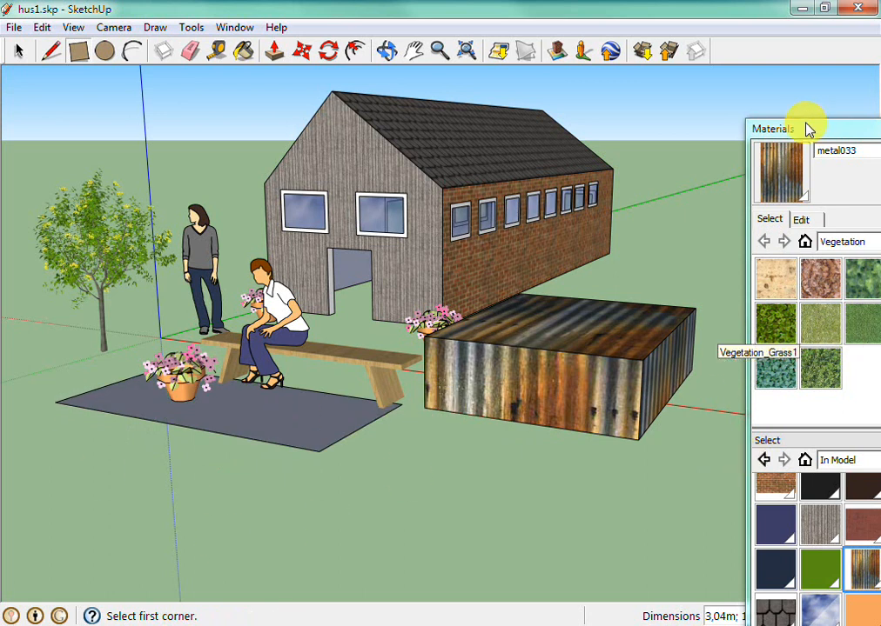
Step: Try the Vegetation_Bark_Maple material and the dark-brown bark material on the new ground rectangle
drag(807, 128, 712, 144)
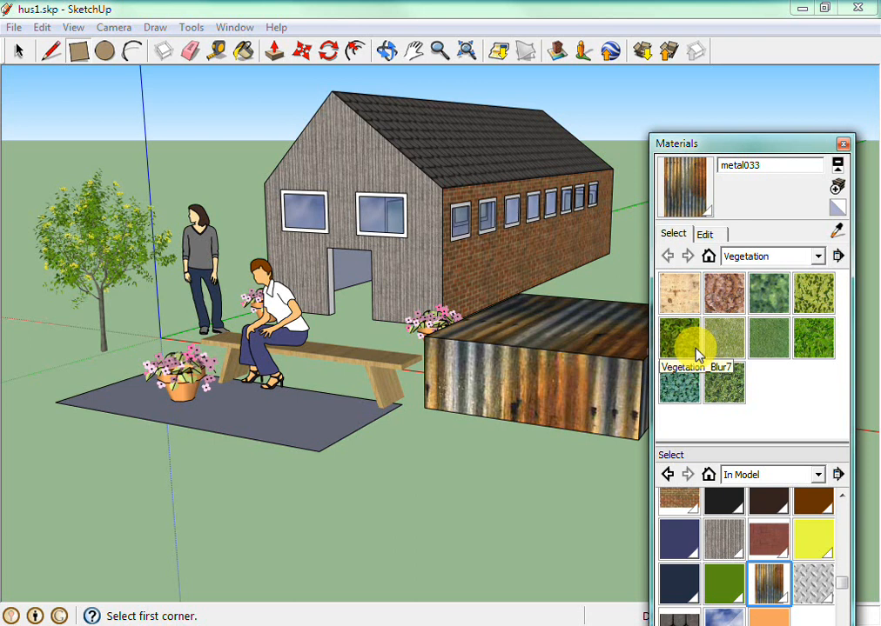
click(684, 298)
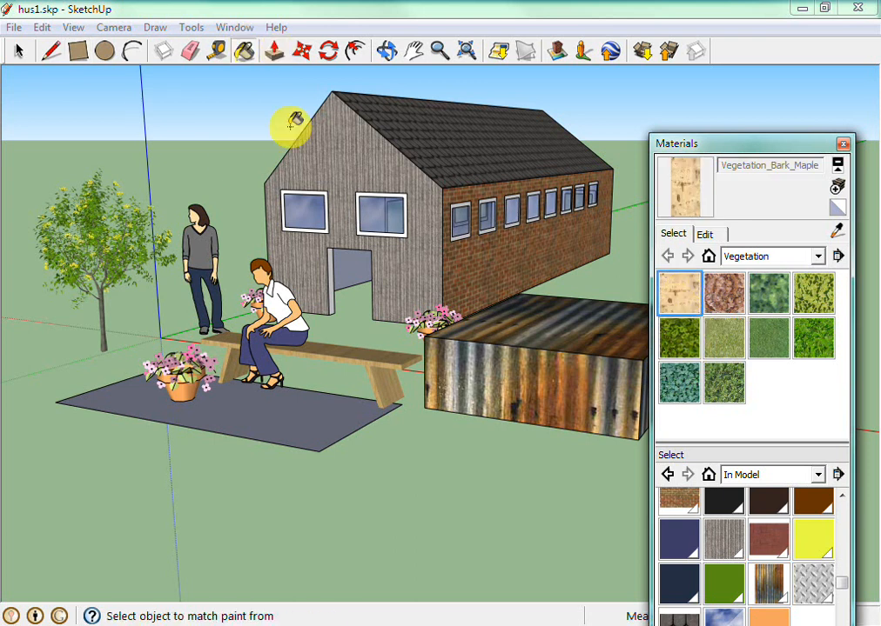
click(250, 57)
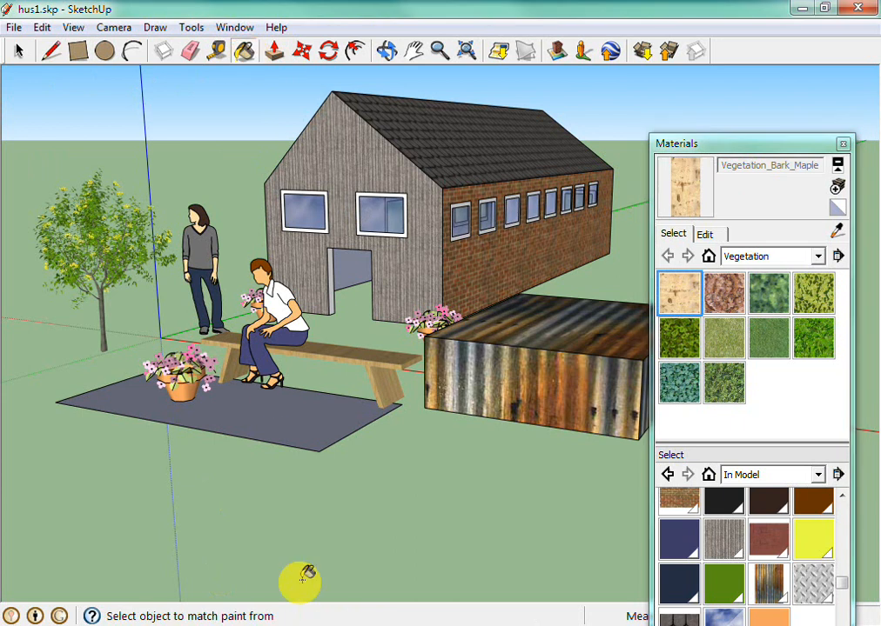
click(294, 418)
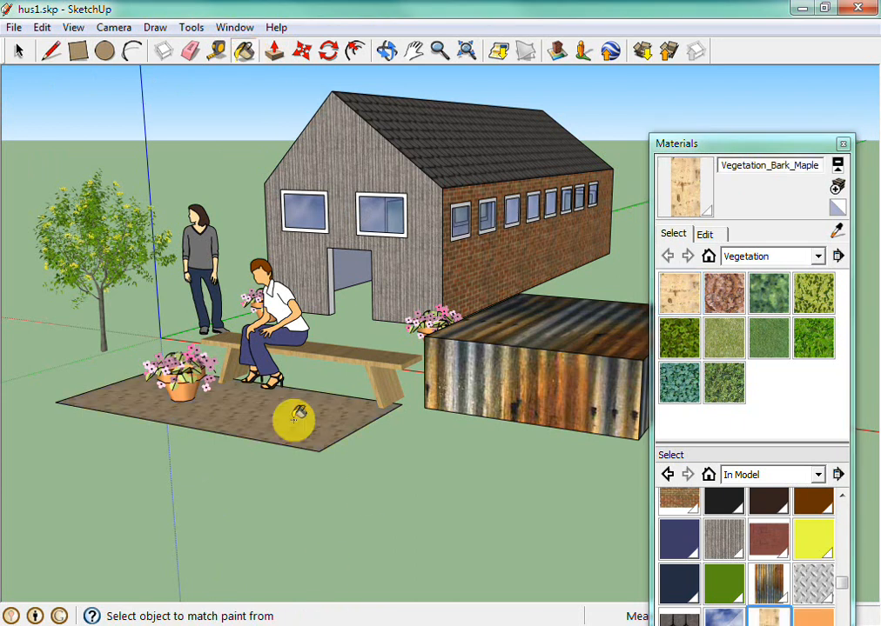
click(719, 290)
click(312, 423)
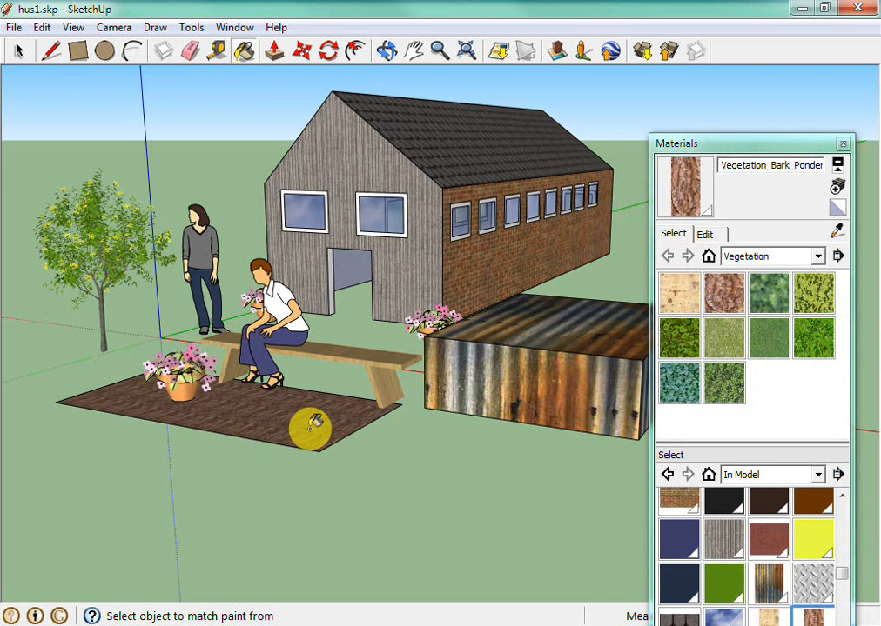
Step: Paint the ground rectangle in front of the bench with the Vegetation_Blur5 material
click(805, 295)
click(296, 425)
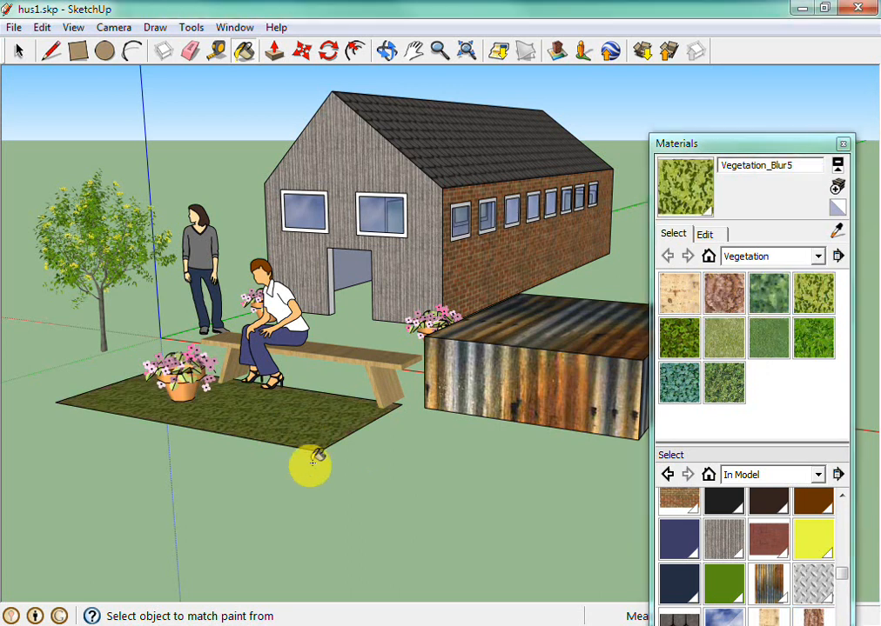
scroll(320, 468, up, 5)
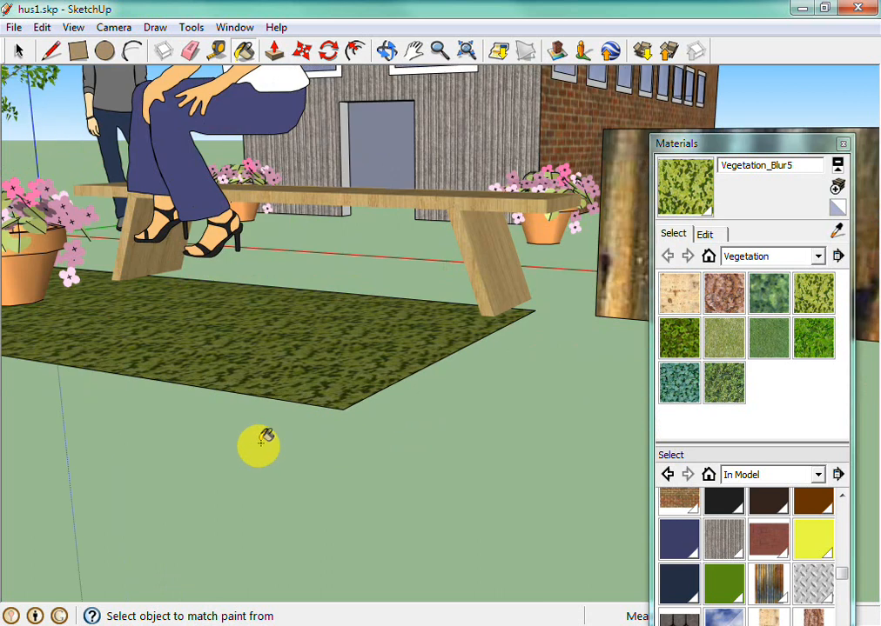
scroll(212, 388, up, 3)
scroll(212, 387, down, 8)
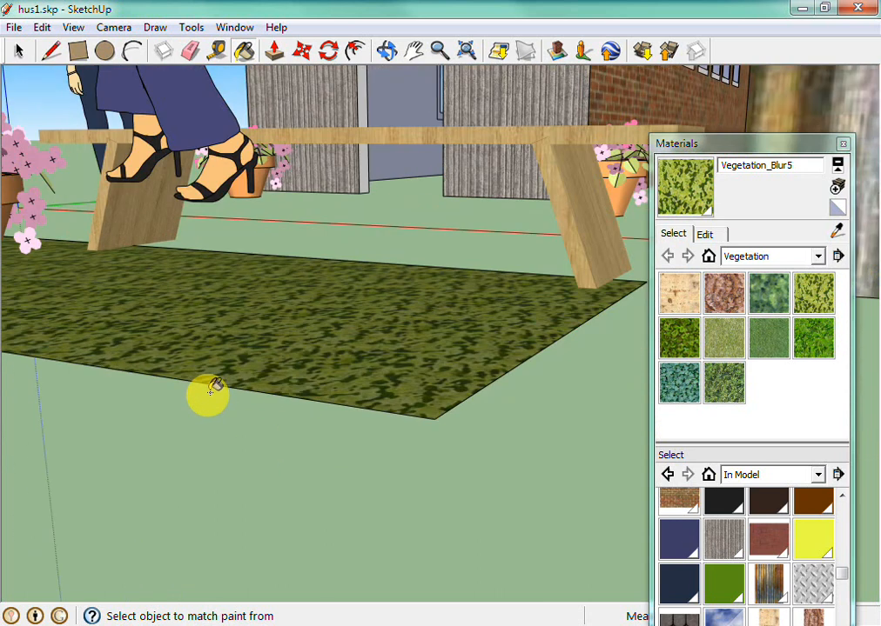
scroll(213, 388, down, 2)
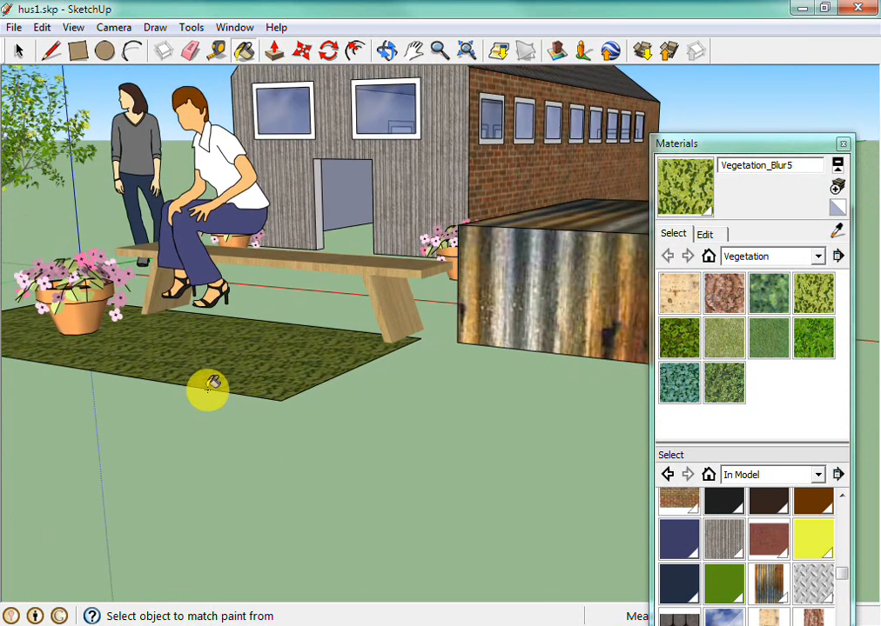
scroll(212, 388, down, 1)
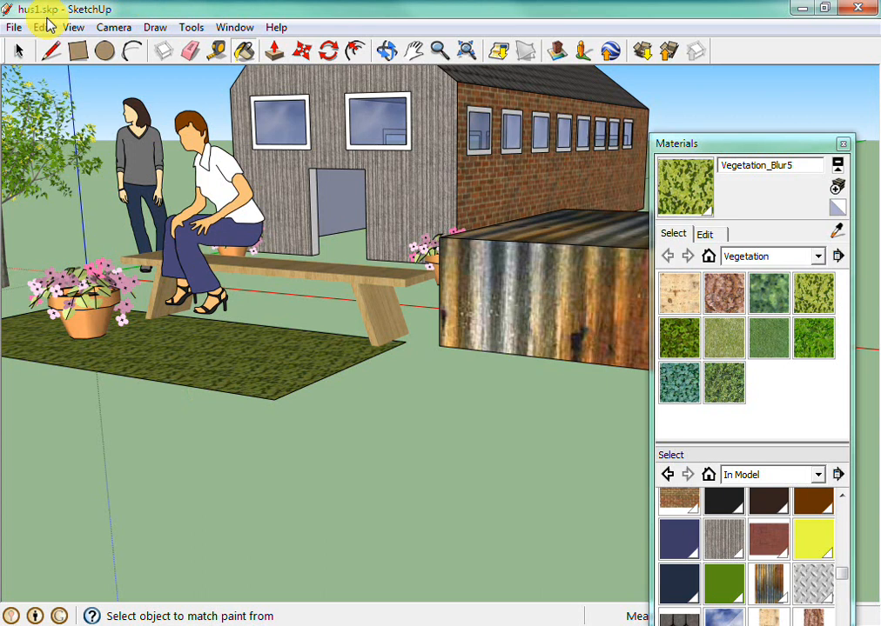
Step: Move the seated woman along the bench and slightly lower, placing her near the flower-pot end of the seat
click(24, 52)
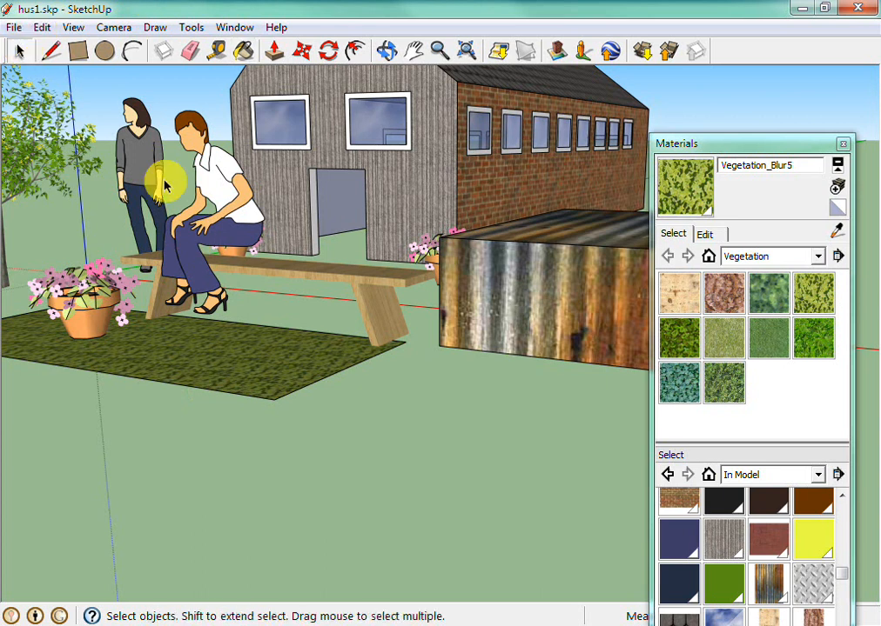
click(209, 191)
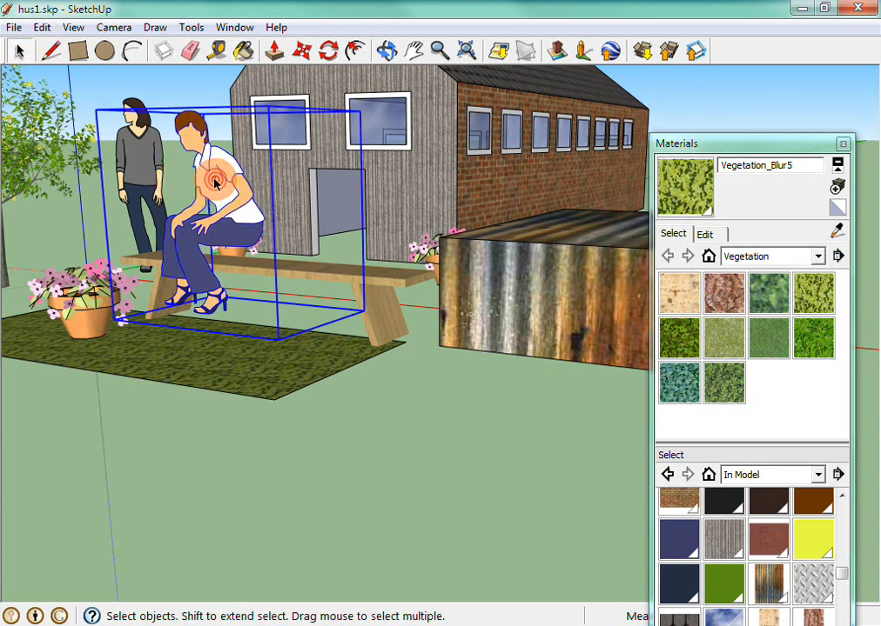
click(303, 50)
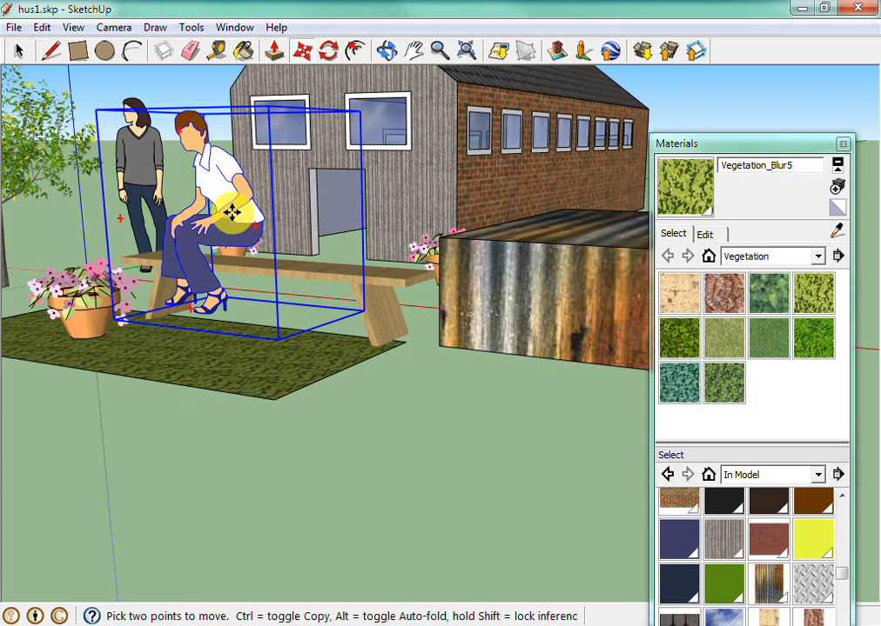
drag(231, 211, 242, 236)
mouse_move(248, 231)
mouse_down()
mouse_move(242, 202)
mouse_move(245, 228)
mouse_up()
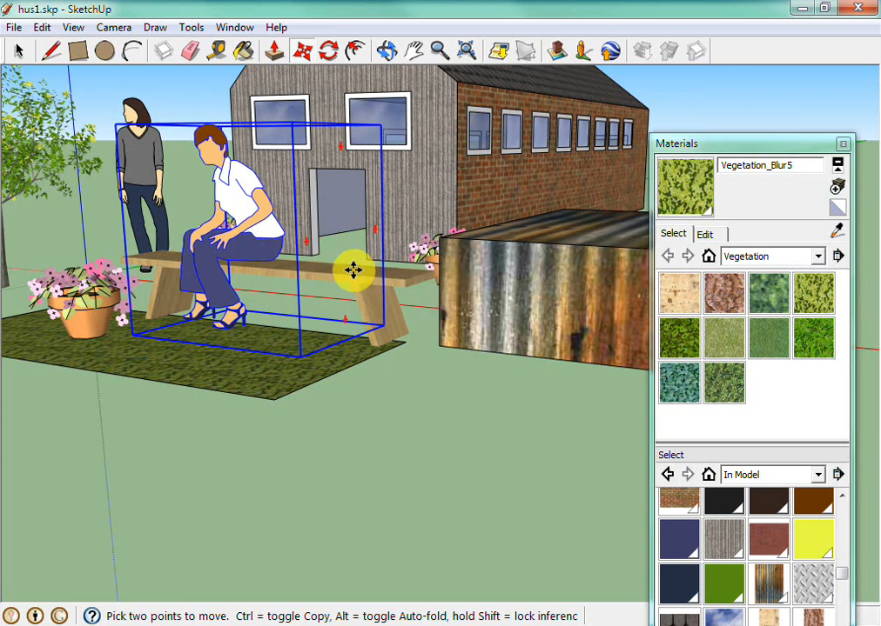
click(351, 269)
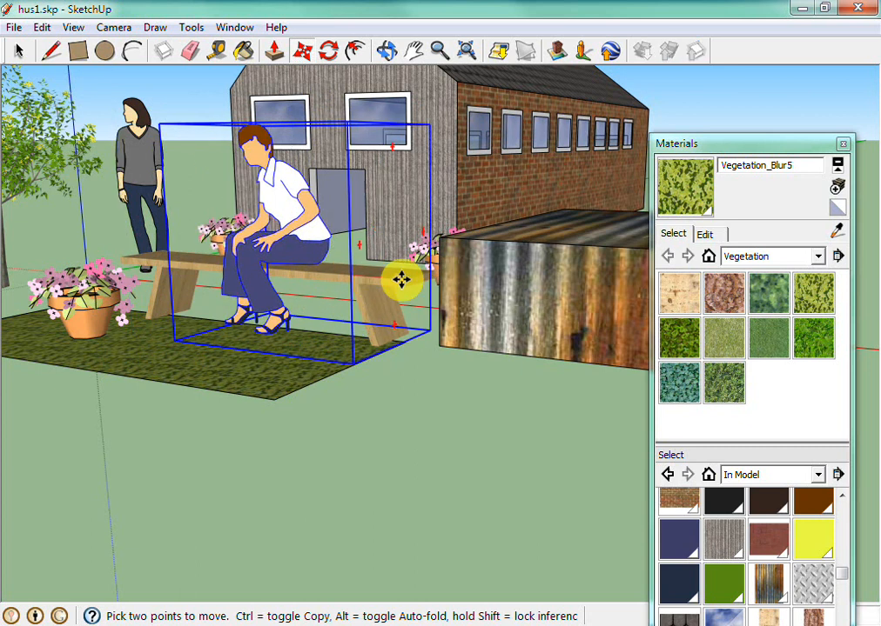
click(343, 288)
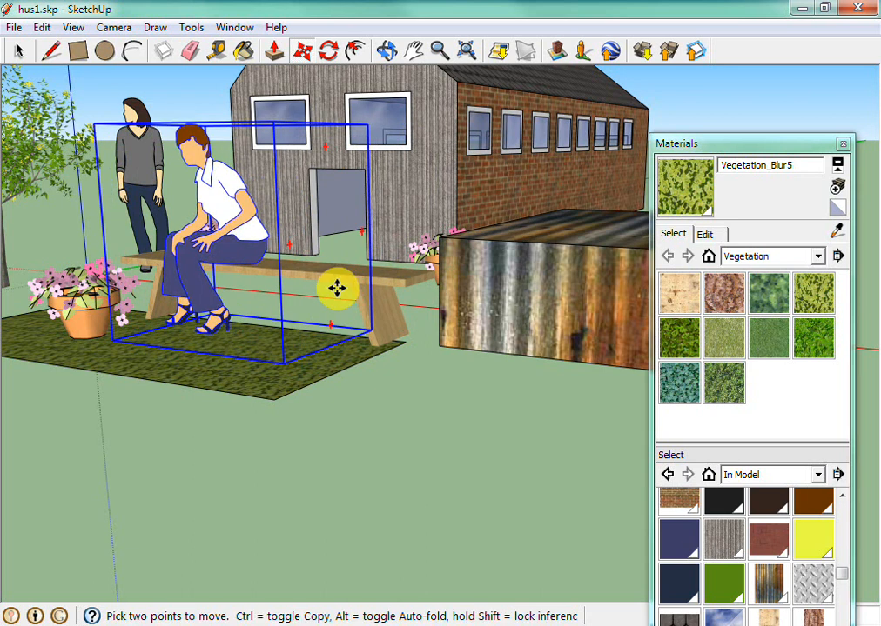
Step: Add the bench to the selected seated woman, lock both components and clear the selection
key(space)
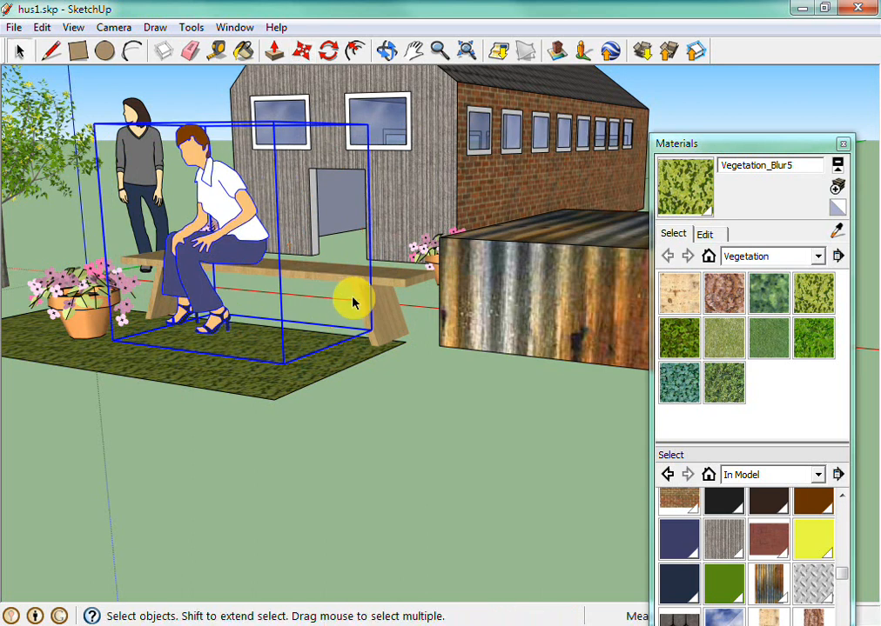
shift+click(405, 281)
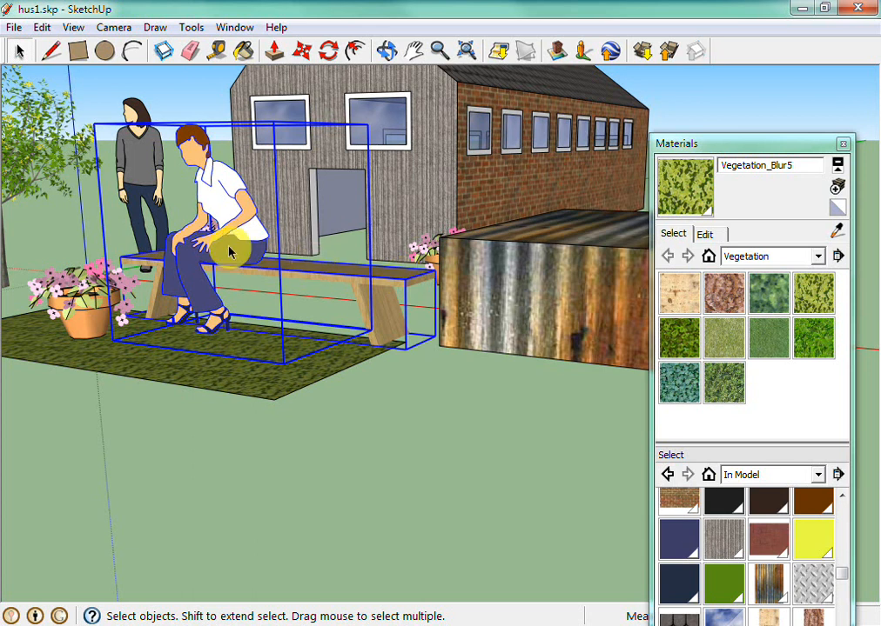
click(42, 27)
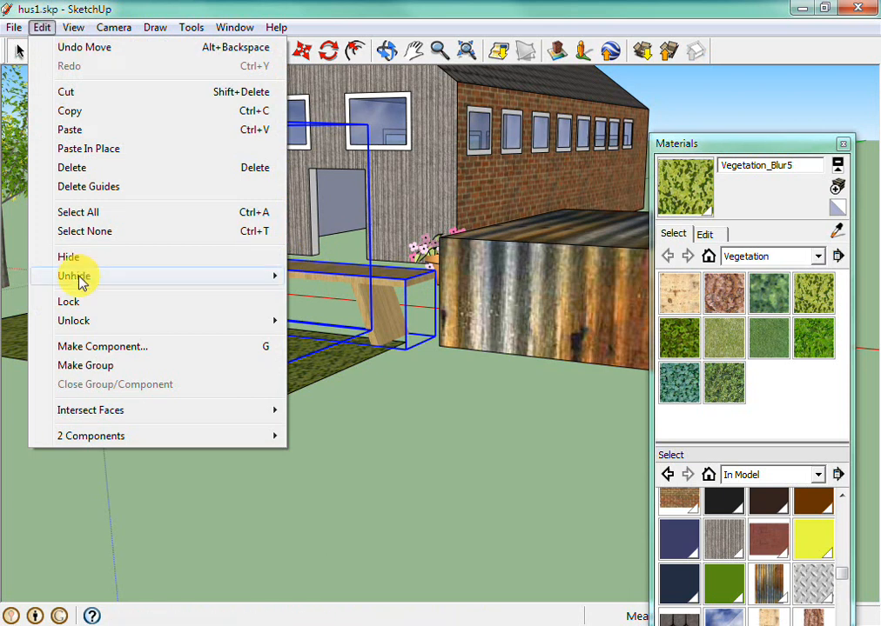
click(75, 303)
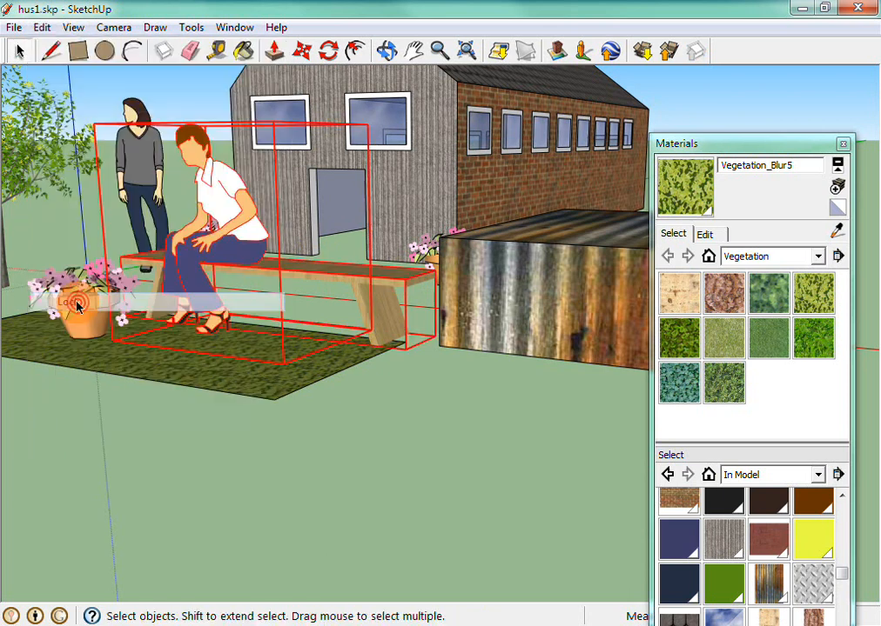
click(123, 482)
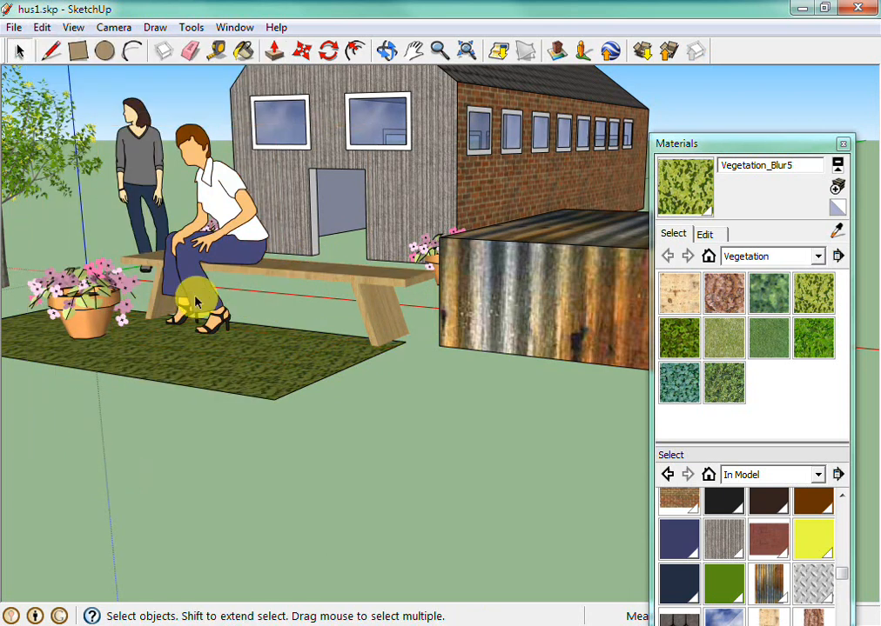
Step: Select the seated woman and the bench in turn to check whether they are locked
click(20, 51)
click(222, 254)
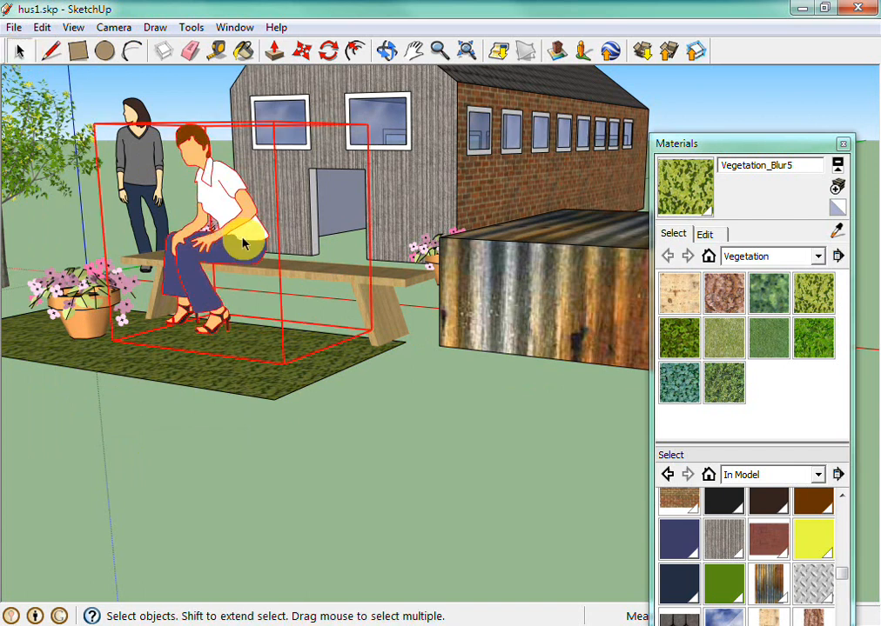
click(342, 276)
scroll(227, 409, up, 3)
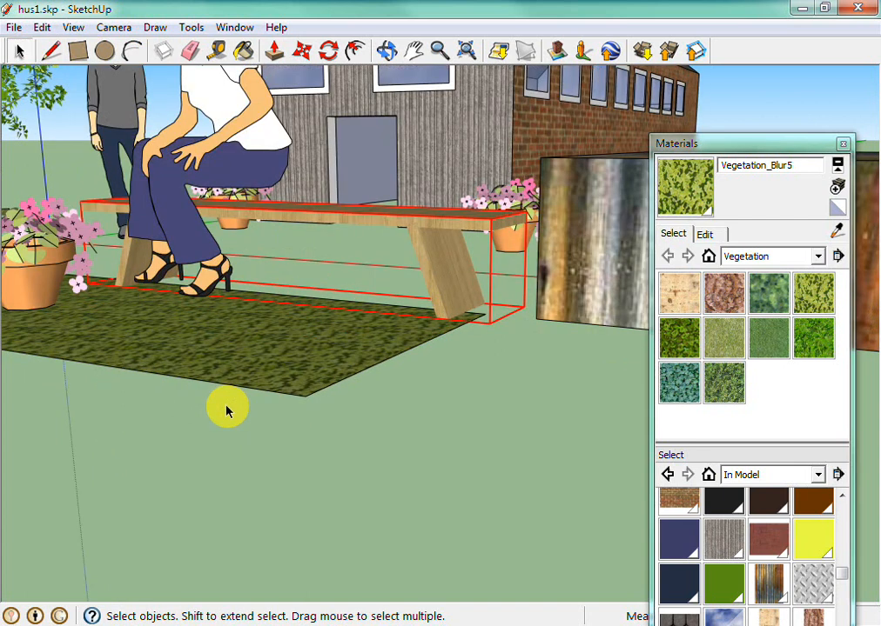
Step: Clear the bench selection and save the furnished house scene under its existing file name, hus1.skp
scroll(227, 409, down, 5)
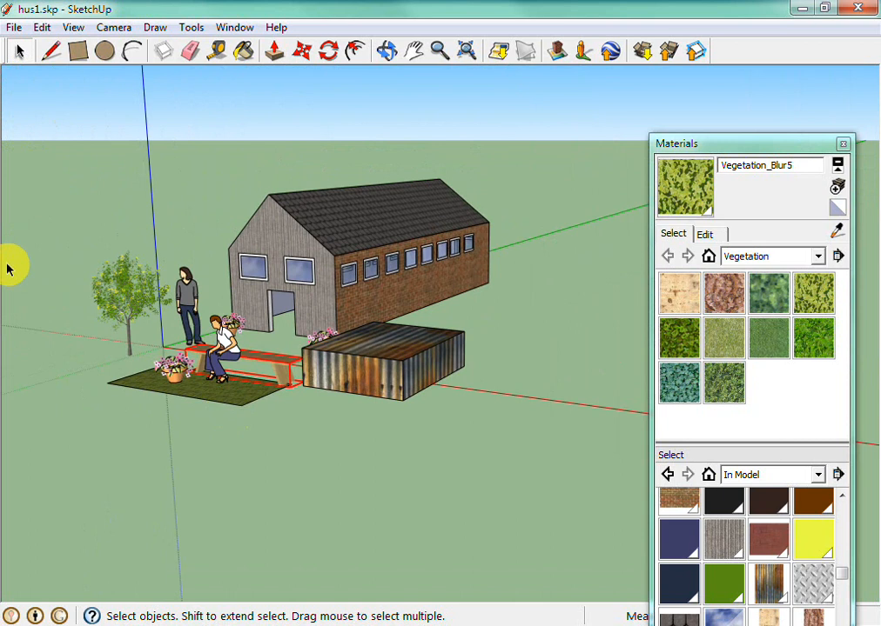
click(80, 327)
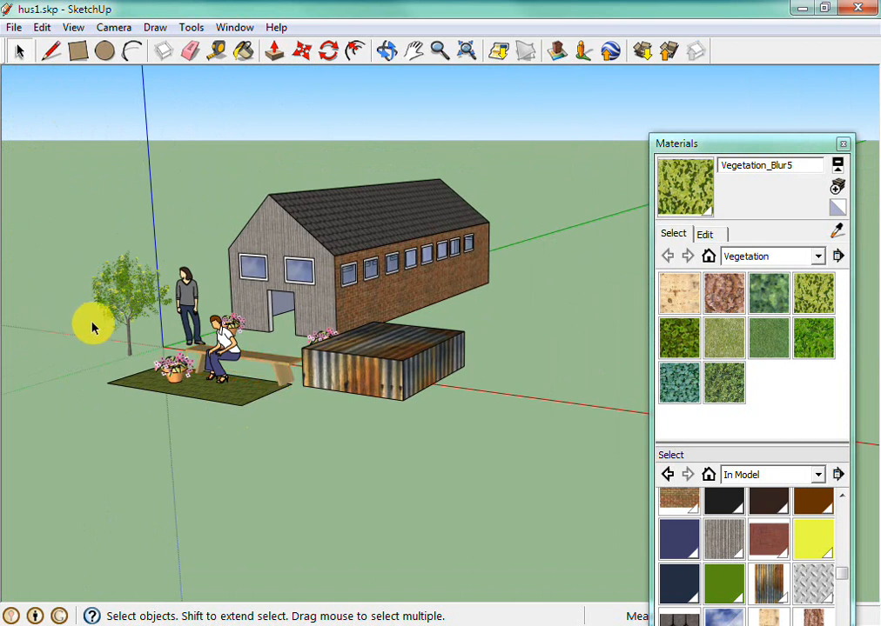
scroll(98, 340, up, 4)
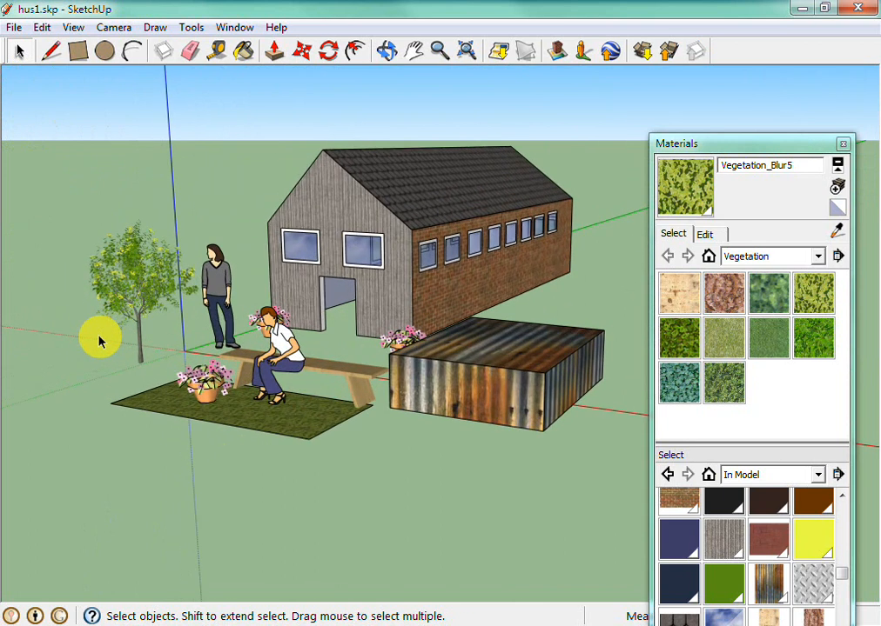
scroll(99, 341, up, 1)
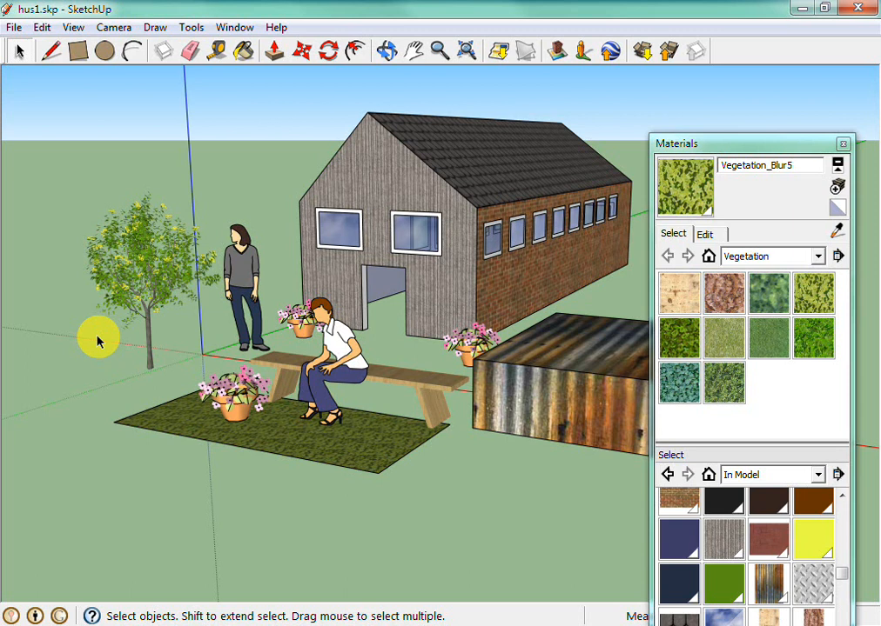
scroll(99, 344, up, 3)
scroll(98, 351, down, 4)
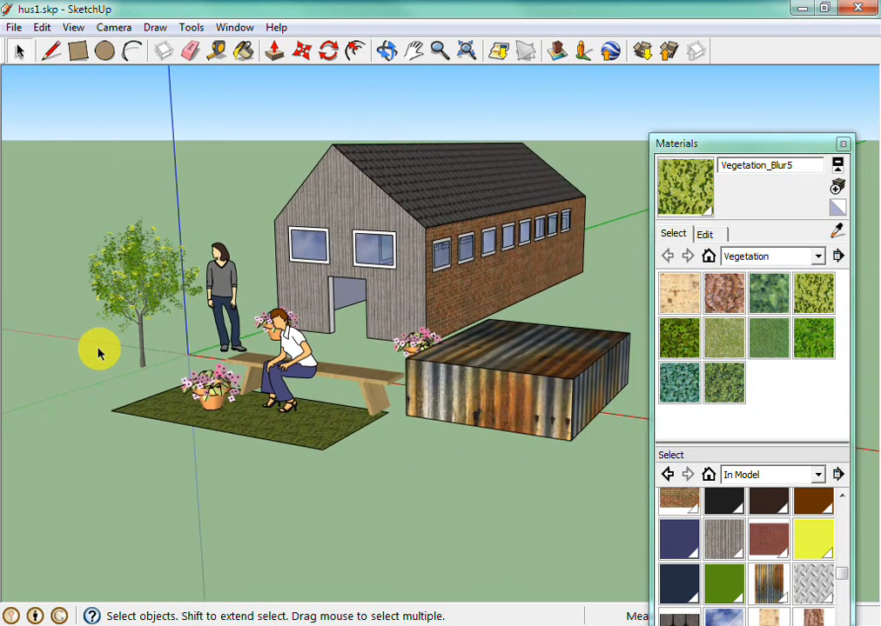
click(15, 27)
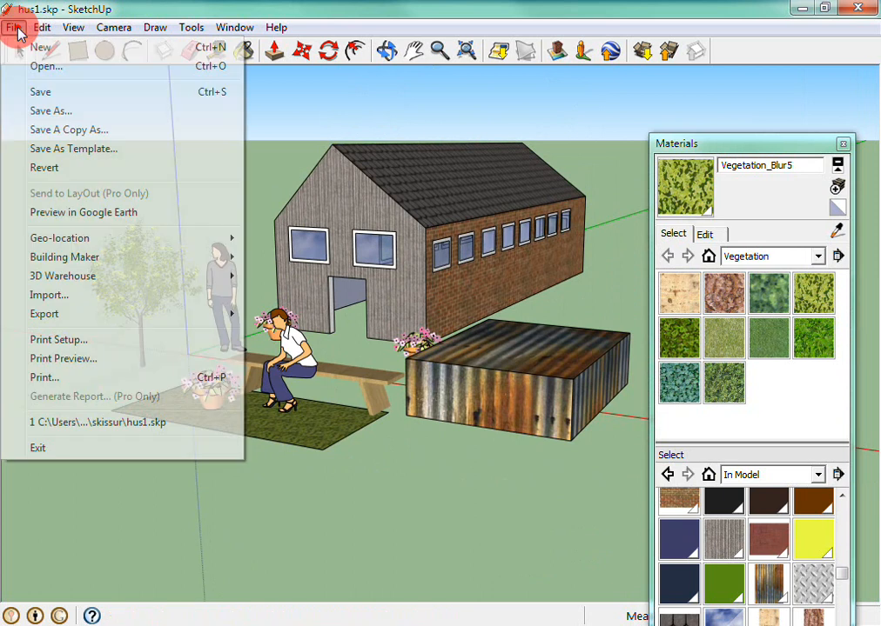
click(31, 94)
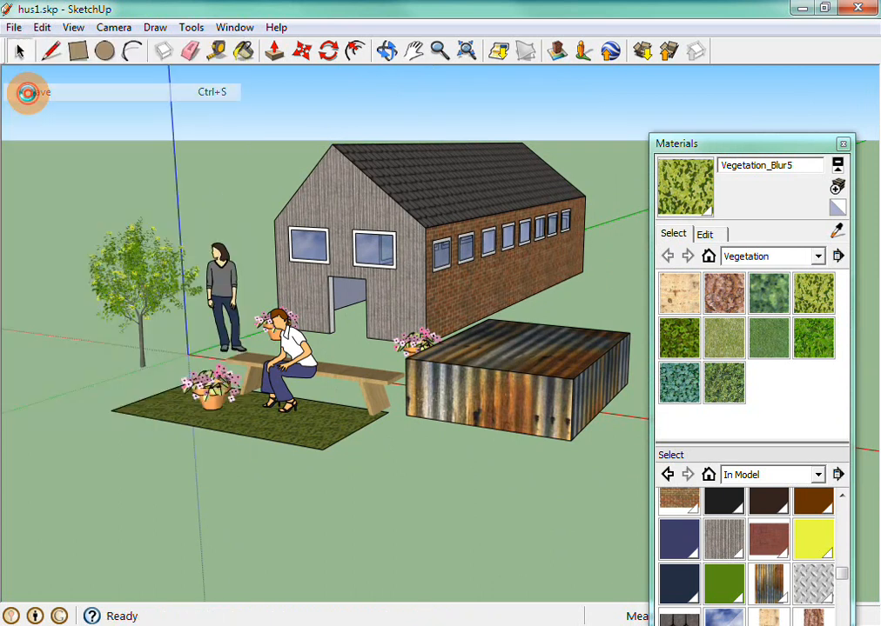